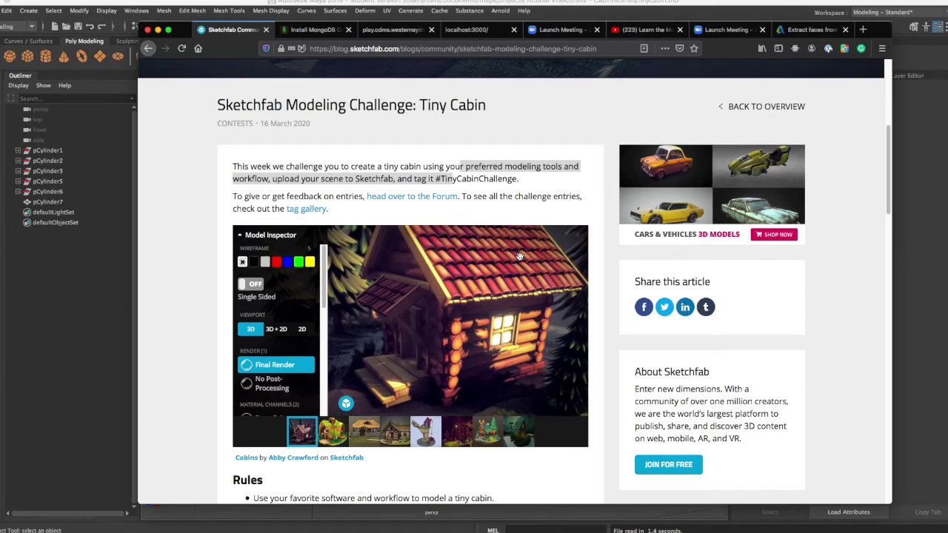
- Show the yellow wireframe on the Sketchfab tiny cabin reference model and examine its roof, walls and porch from several angles
click(310, 263)
drag(464, 358, 465, 359)
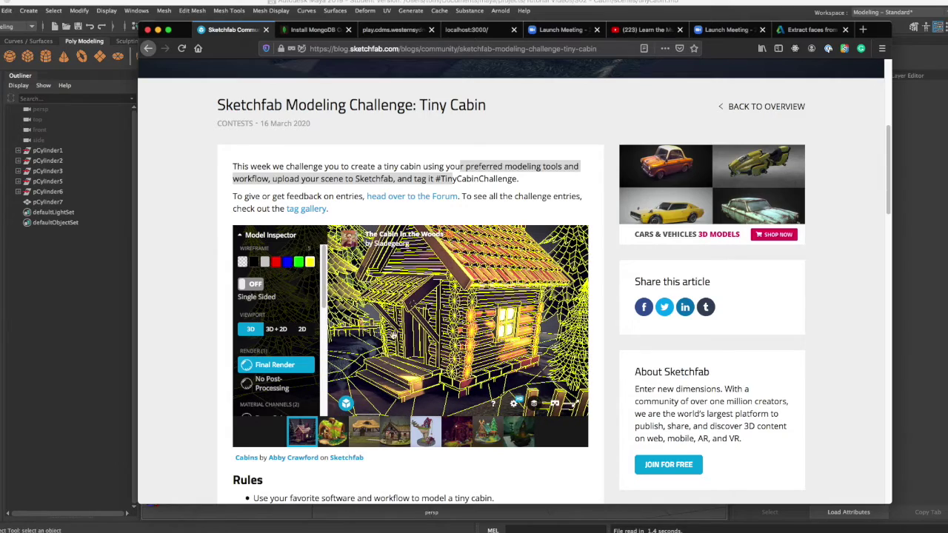
drag(476, 306, 394, 335)
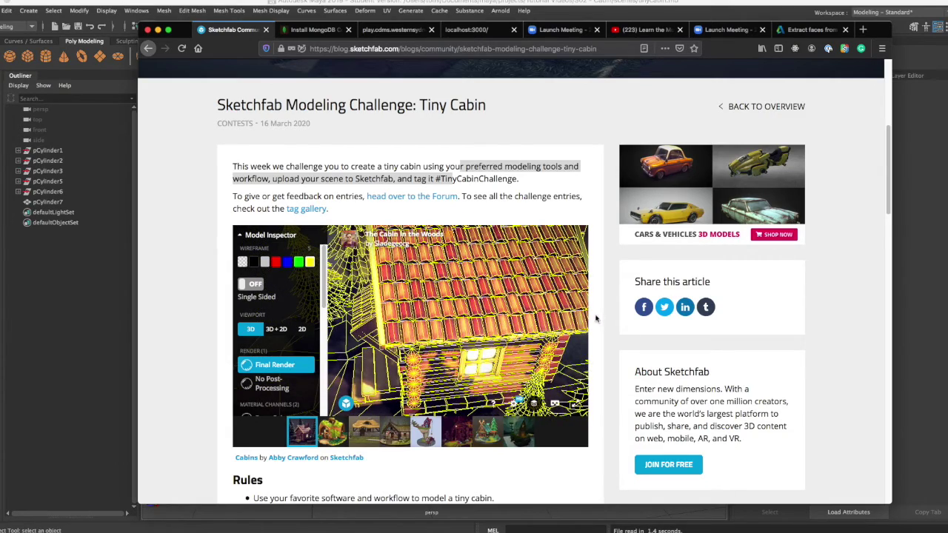
mouse_move(437, 304)
mouse_down()
mouse_move(556, 318)
mouse_move(362, 291)
mouse_move(389, 300)
mouse_move(426, 285)
mouse_move(354, 259)
mouse_move(477, 262)
mouse_move(523, 274)
mouse_move(346, 280)
mouse_up()
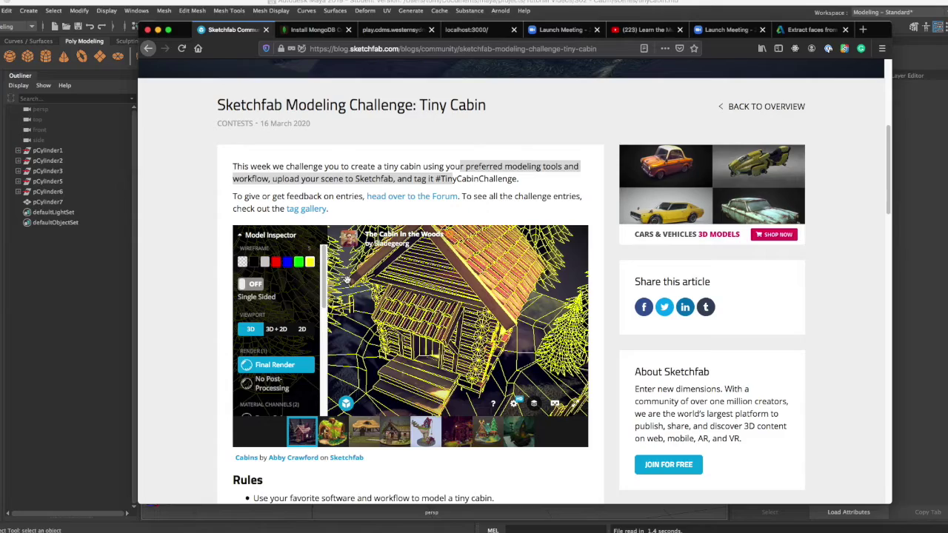
mouse_move(443, 328)
mouse_down()
mouse_move(392, 335)
mouse_move(434, 295)
mouse_up()
- Switch to Maya and create a new display layer from the tree mesh
click(320, 6)
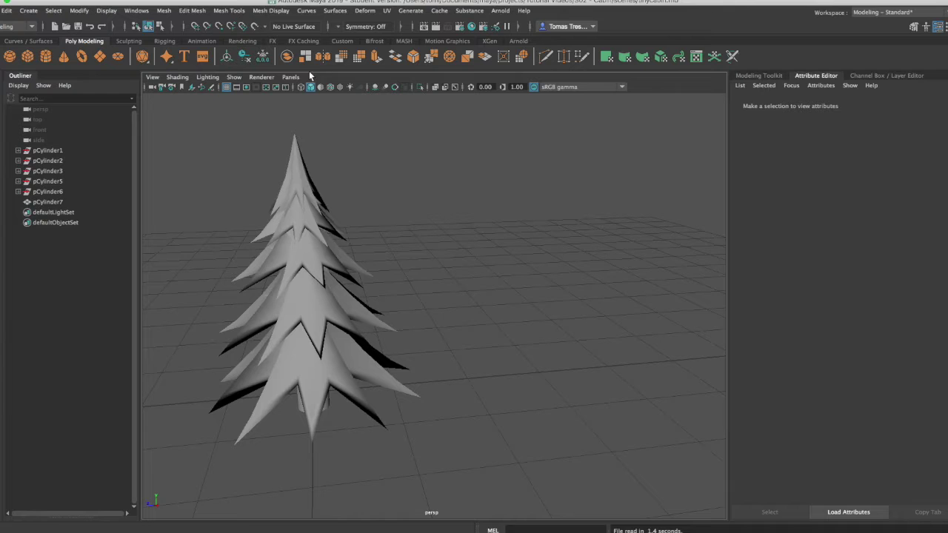
click(315, 241)
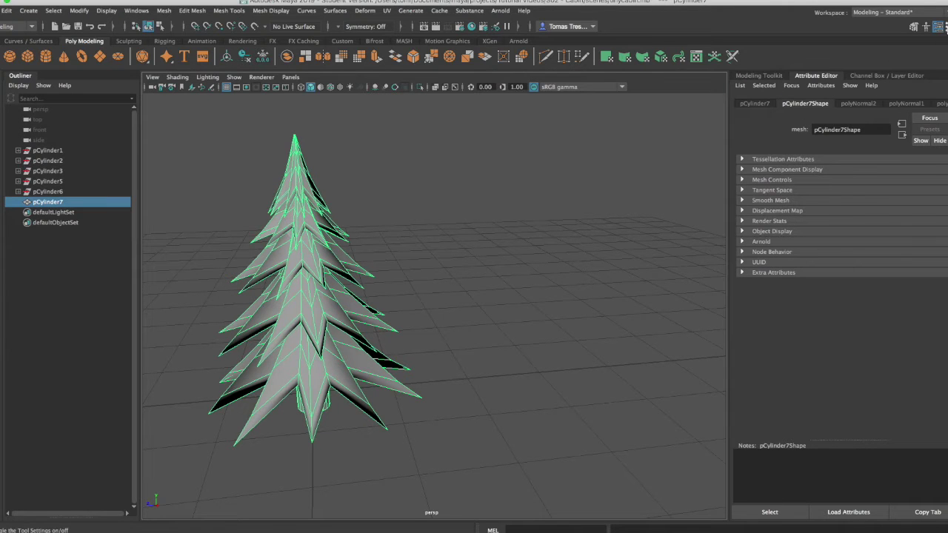
click(944, 26)
click(744, 409)
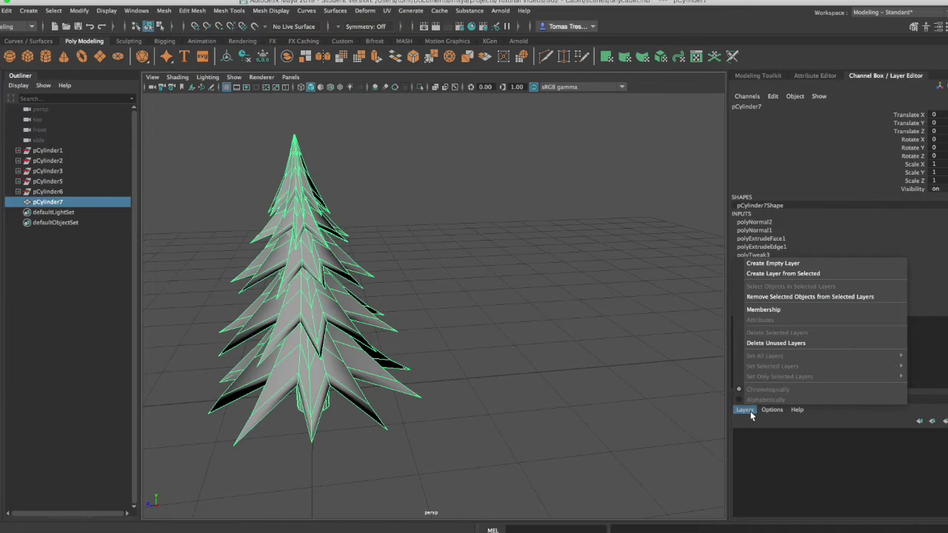
click(764, 274)
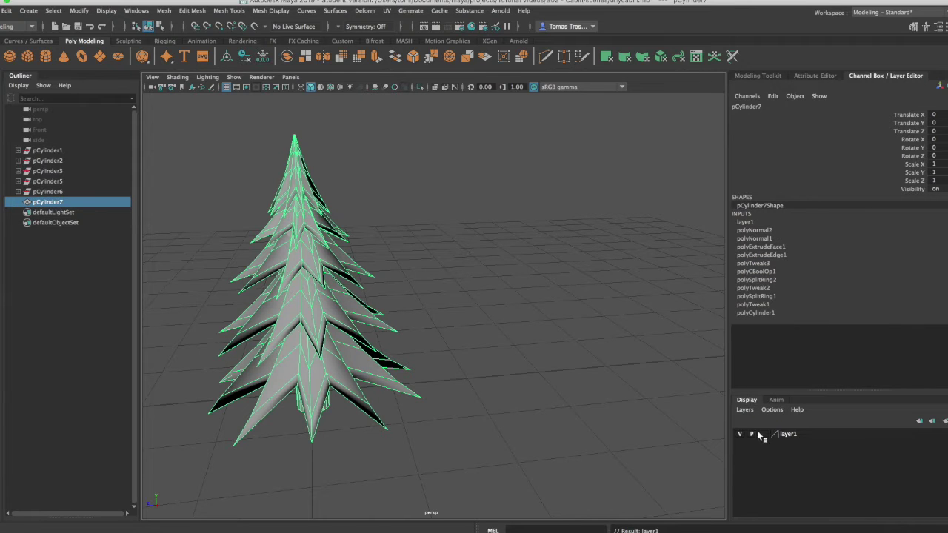
- Rename the new display layer as Trees and hide it
double_click(784, 435)
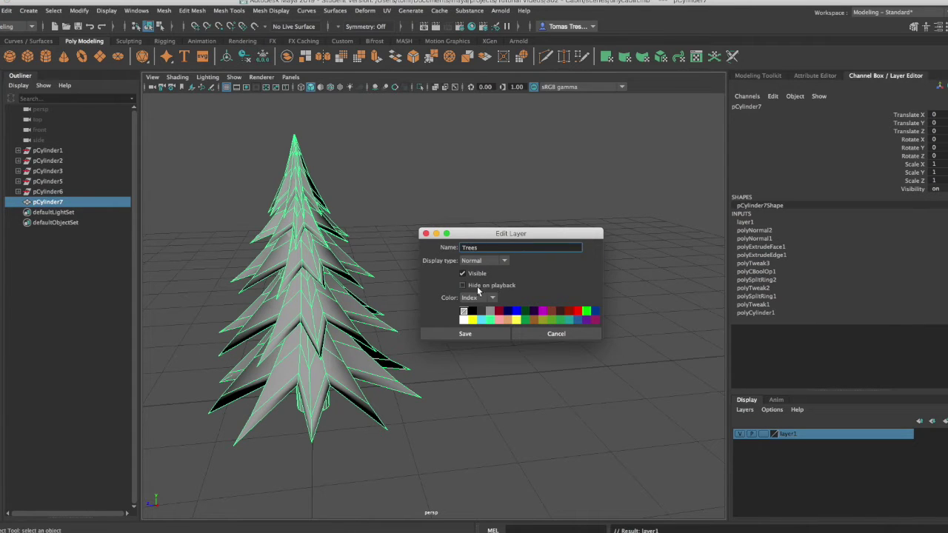
click(464, 334)
click(457, 275)
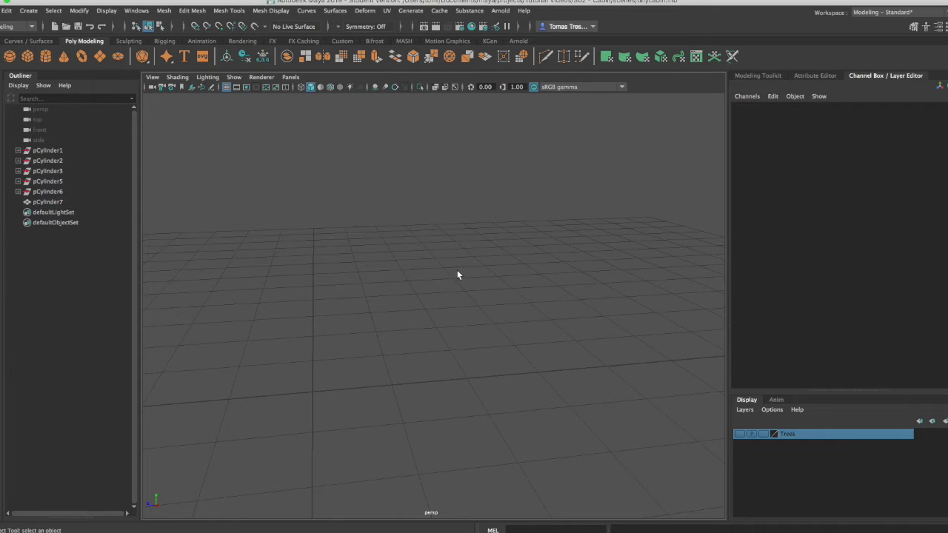
- Create a polygon cube in the top view, about 4 wide, 5.4 deep and 2.4 high
click(28, 57)
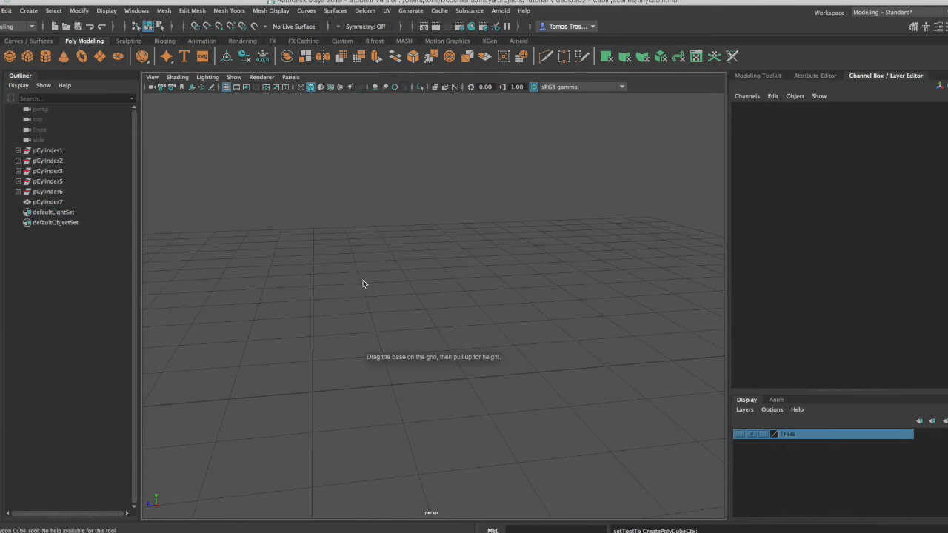
key(space)
mouse_move(240, 113)
mouse_down()
mouse_move(358, 272)
mouse_move(340, 178)
mouse_up()
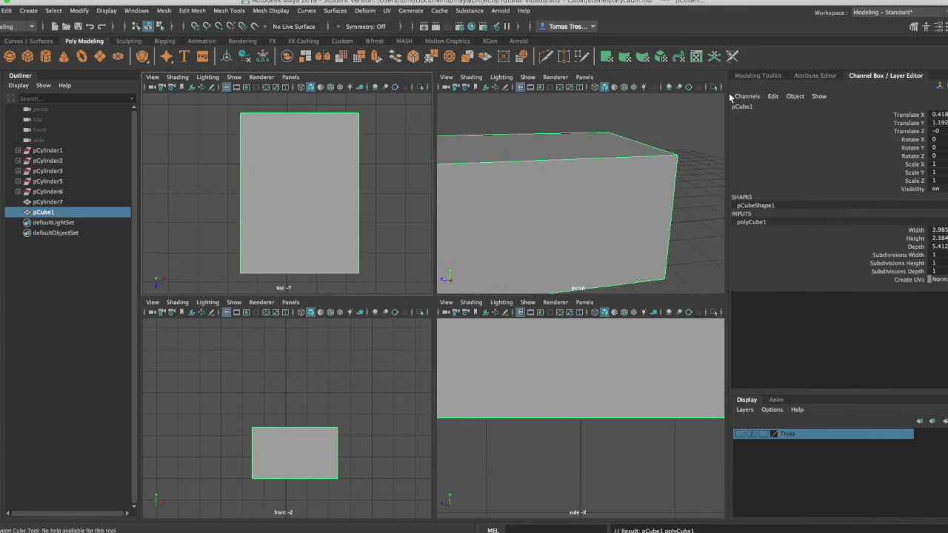
- Center the cube at the origin by setting its Translate X, Y and Z to 0
click(811, 76)
click(751, 103)
click(826, 170)
text(0)
key(Tab)
text(0)
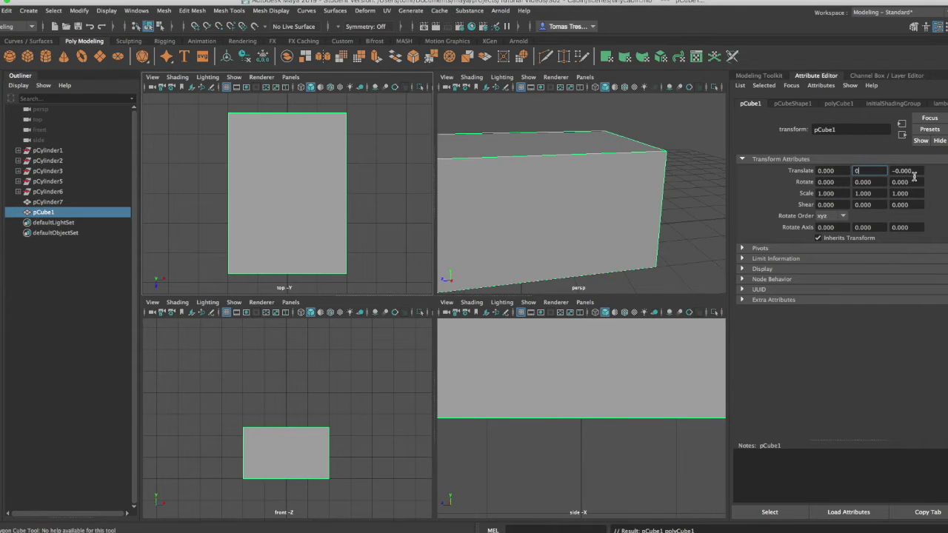
key(Tab)
text(0)
- Set the cube's width to 5, height to 5 and depth to 7
click(843, 103)
click(842, 170)
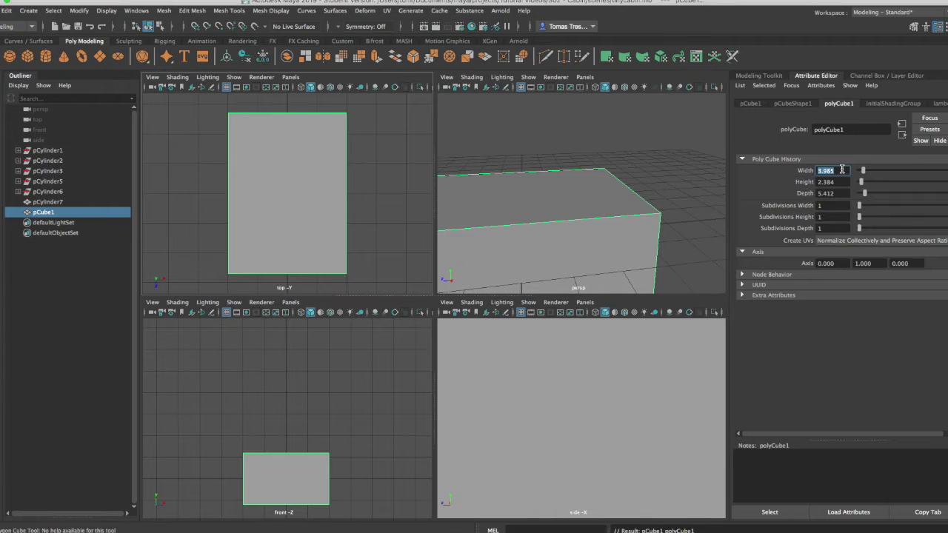
text(5)
key(Tab)
text(5)
key(Tab)
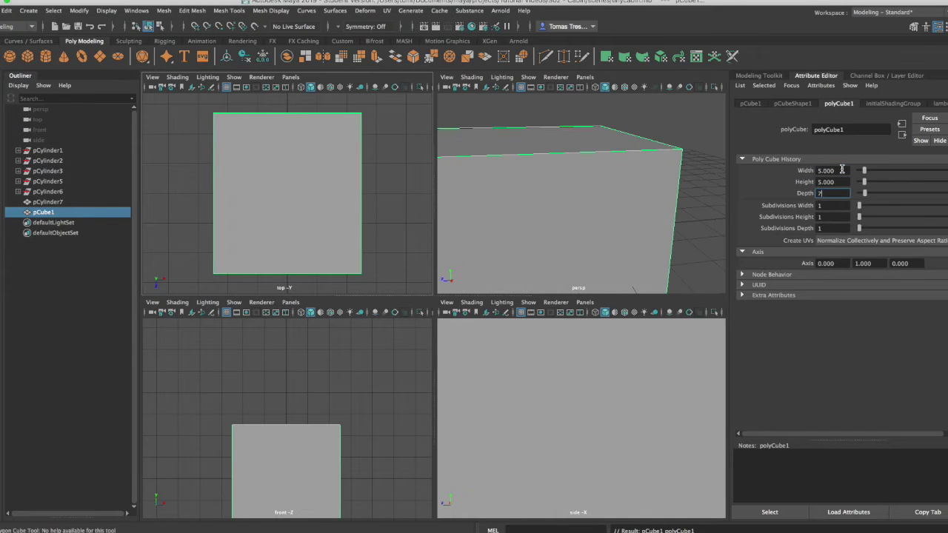
key(Return)
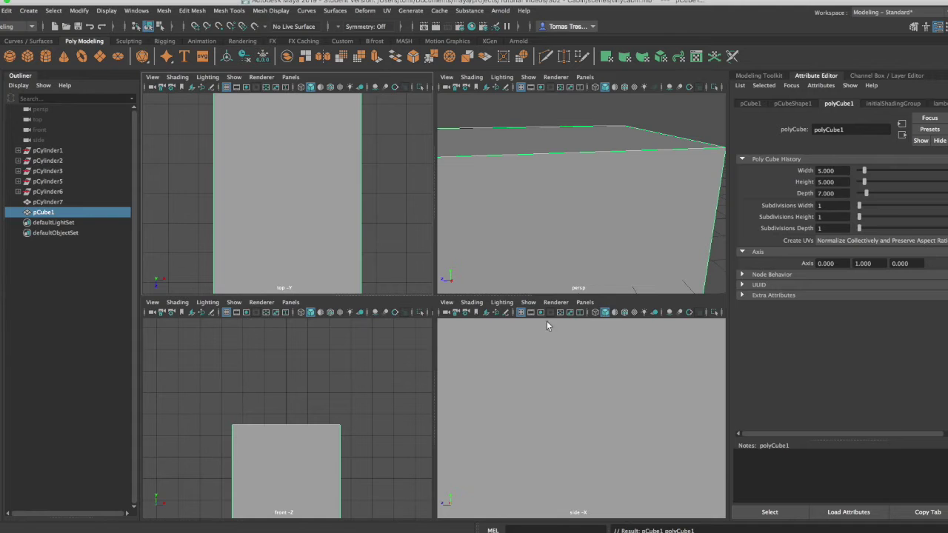
- Try inserting an edge loop lengthwise near the middle of the cube, and undo it
scroll(307, 200, up, 2)
scroll(307, 200, down, 6)
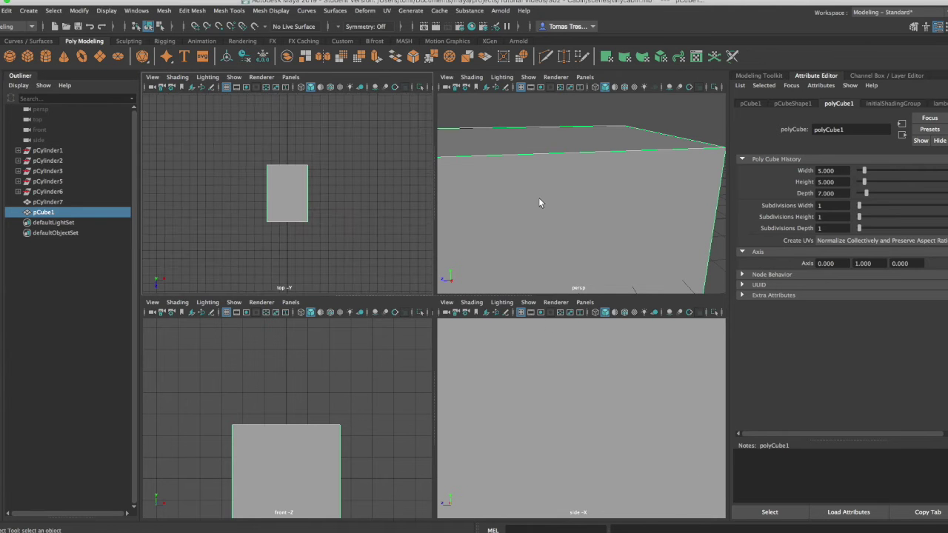
scroll(539, 197, down, 3)
alt+drag(538, 198, 533, 245)
click(229, 10)
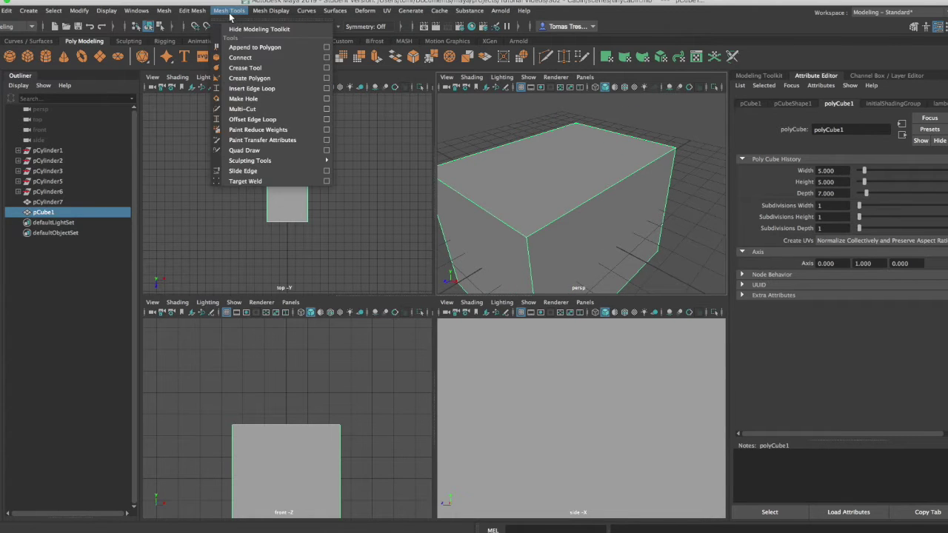
click(278, 88)
drag(478, 207, 512, 168)
alt+drag(570, 138, 641, 118)
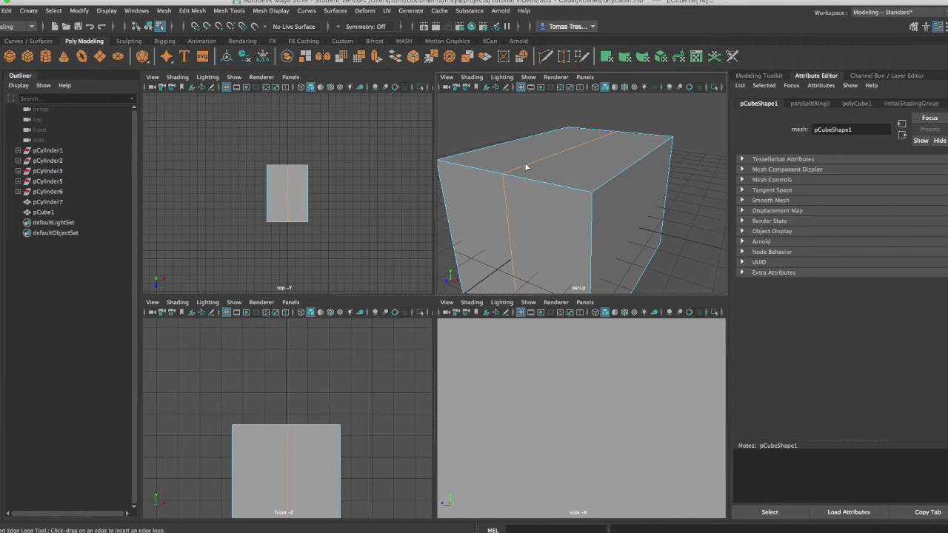
key(ctrl+z)
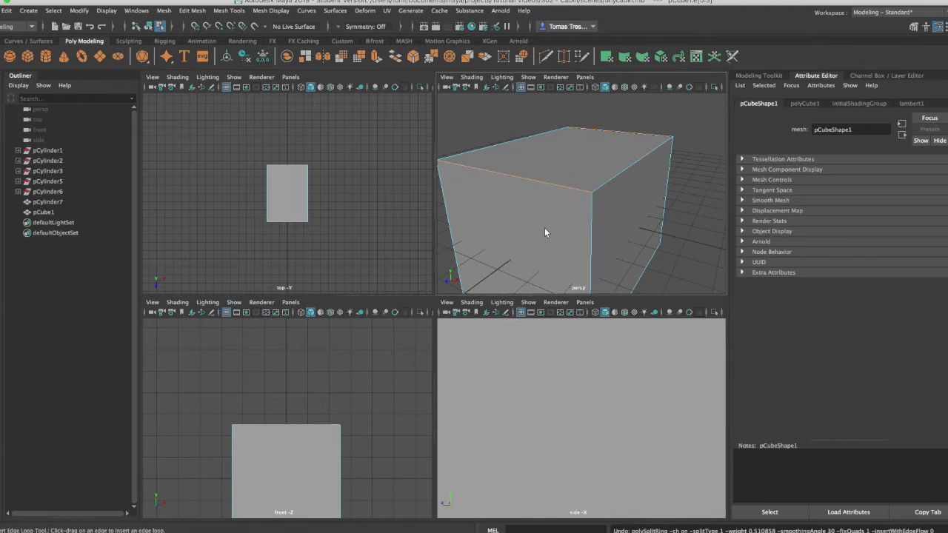
- Open the Modeling Toolkit to get at the mesh editing tools
click(191, 10)
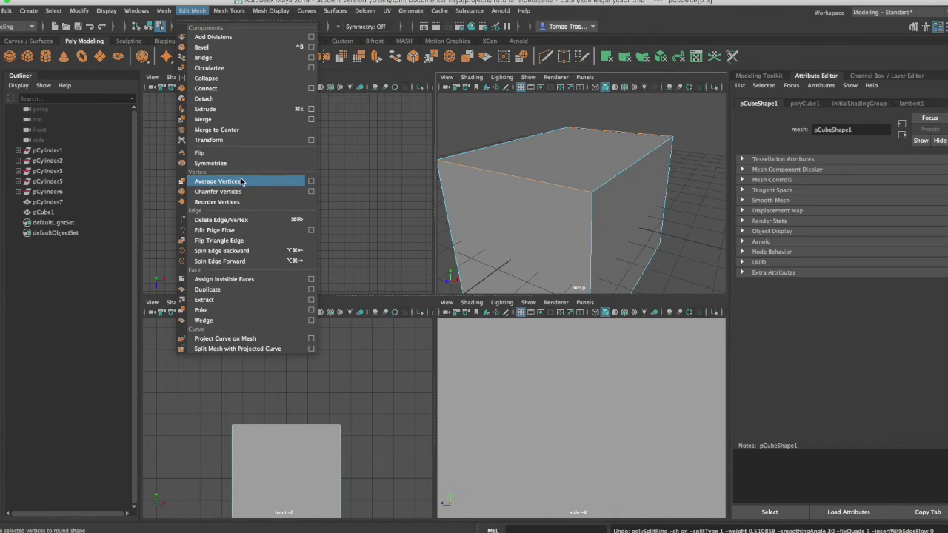
mouse_move(219, 4)
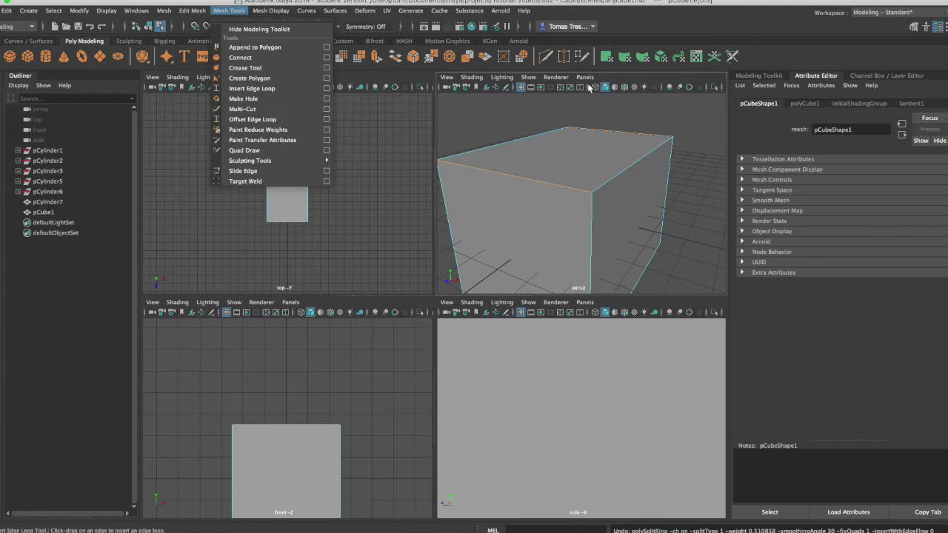
click(830, 61)
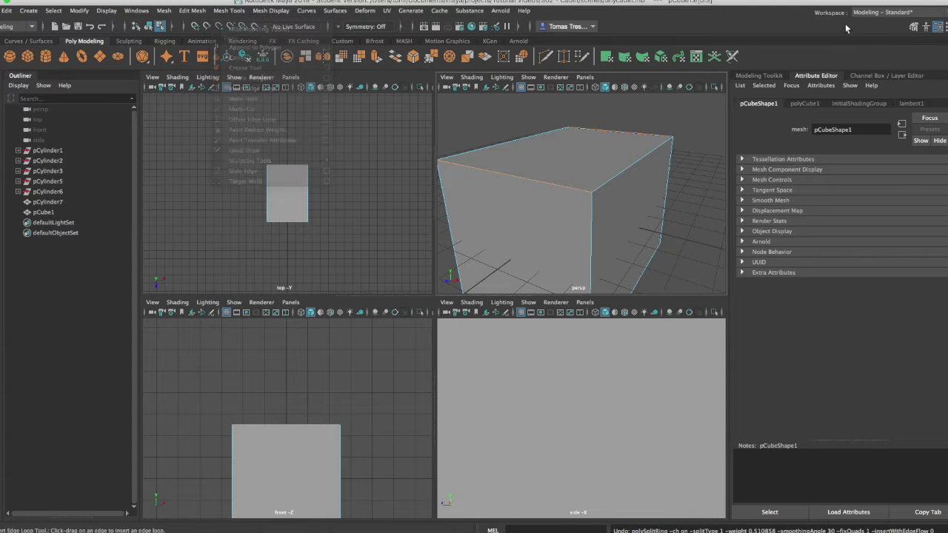
click(914, 28)
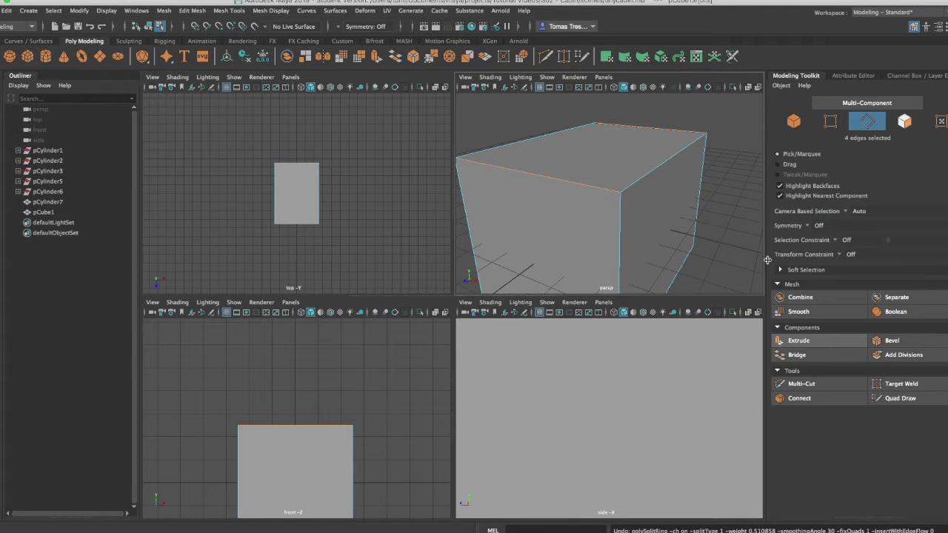
- Cut a freeform four-sided shape into the cube's top face with Multi-Cut, from the near corner to the long edge
click(800, 384)
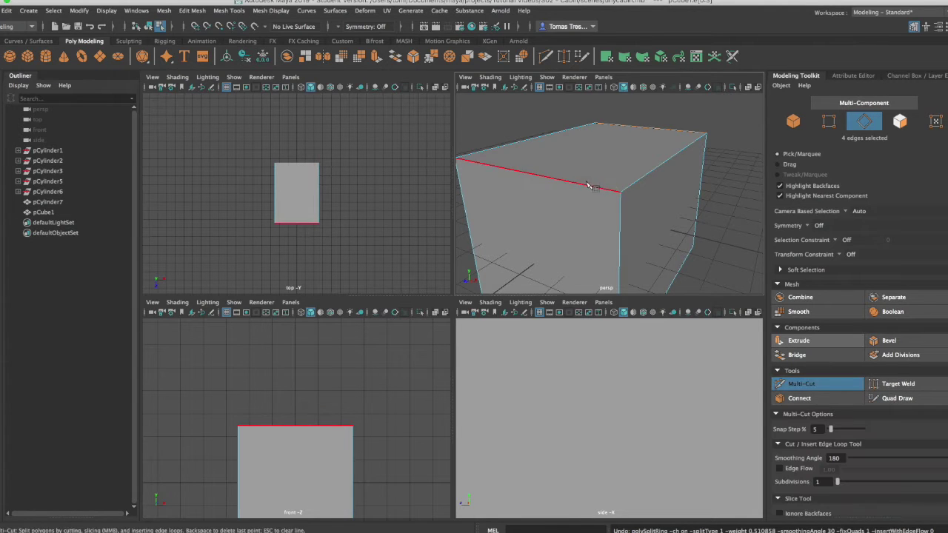
click(618, 189)
mouse_move(607, 185)
alt+mouse_down()
mouse_move(578, 186)
mouse_move(556, 204)
mouse_move(616, 175)
alt+mouse_up()
alt+middle_drag(607, 185, 576, 215)
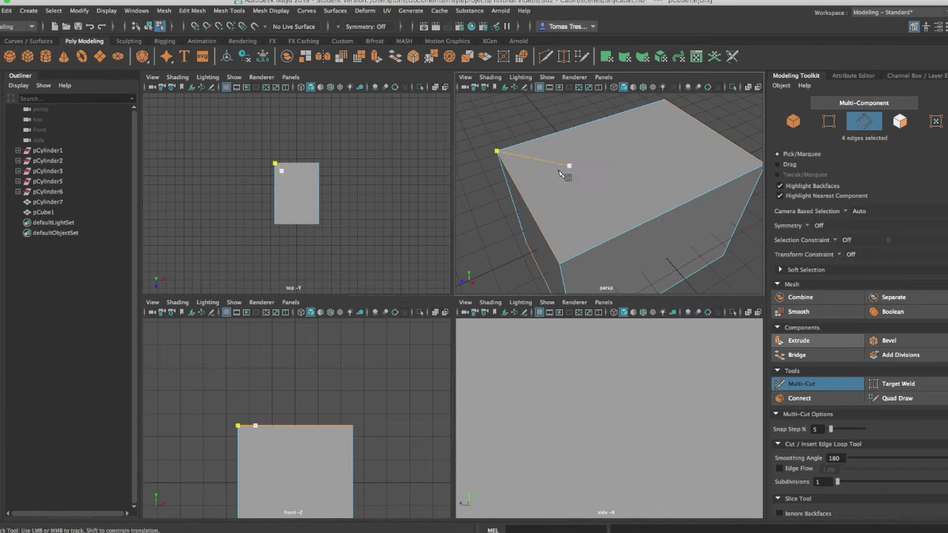
click(580, 180)
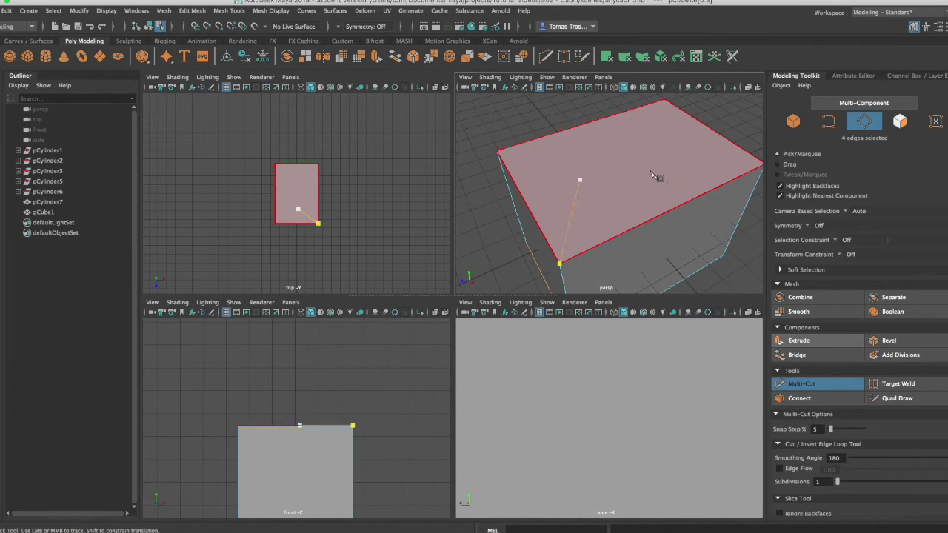
click(650, 173)
click(663, 215)
key(Return)
- Try selecting the freshly cut face in face mode, and undo the cut on the cube's top
right_click(590, 194)
right_drag(590, 194, 611, 232)
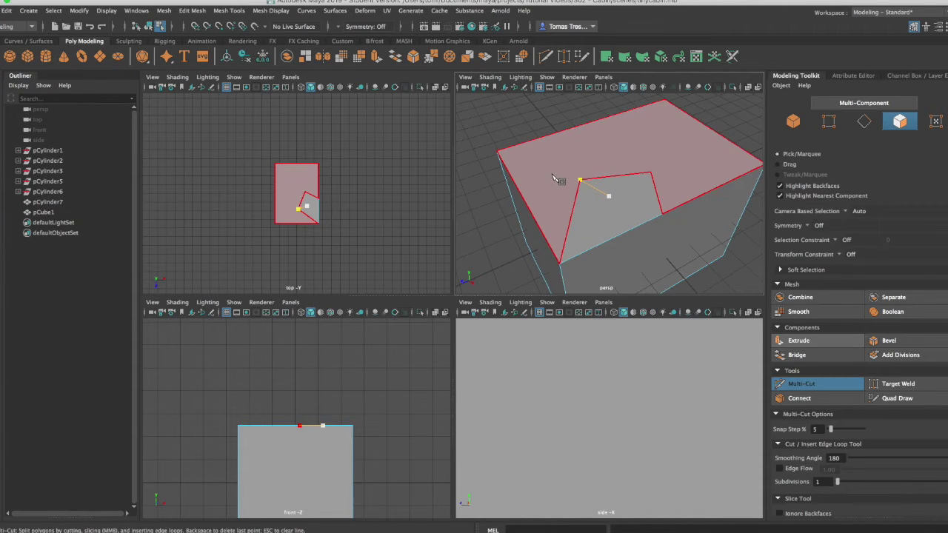
key(w)
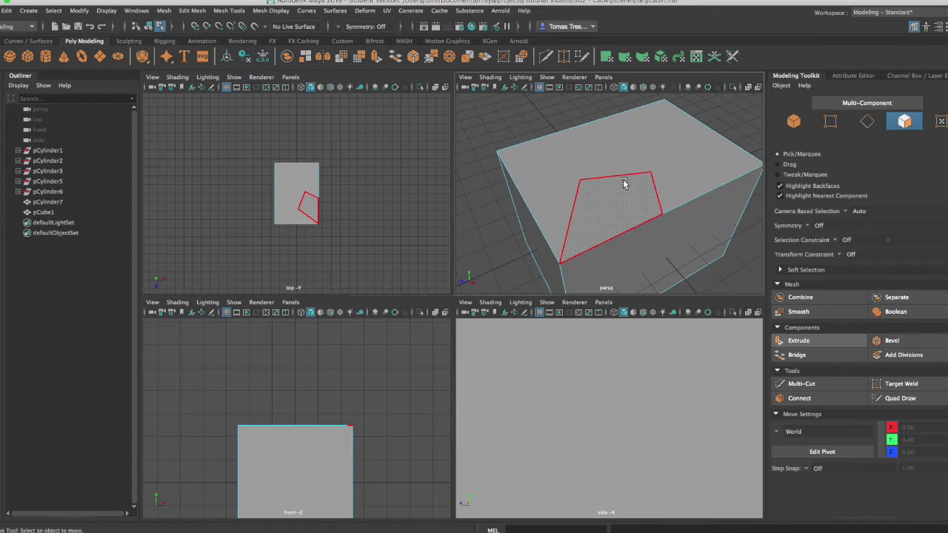
click(643, 181)
key(ctrl+z)
key(ctrl+z)
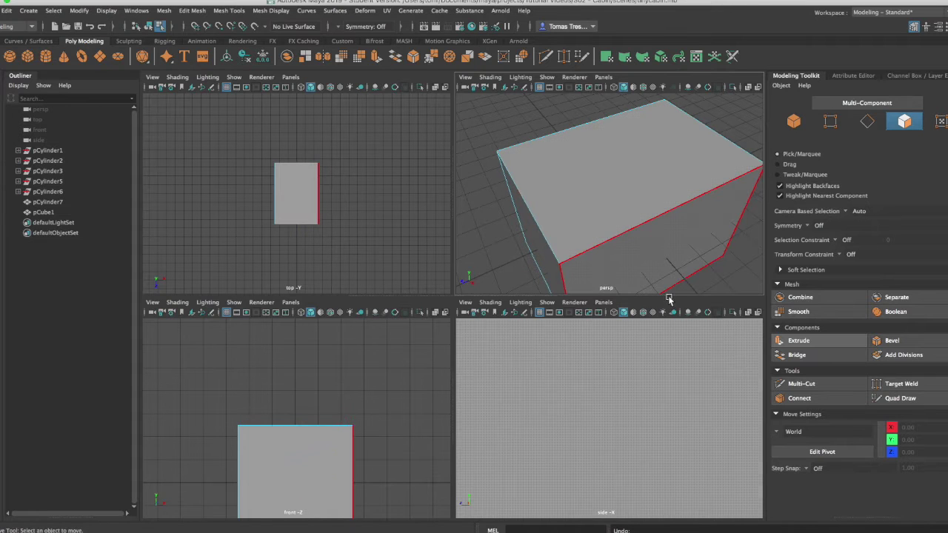
- Start a Multi-Cut on the short edge of the cube's top face, sliding the cut point toward the near corner
click(802, 383)
click(496, 151)
key(BackSpace)
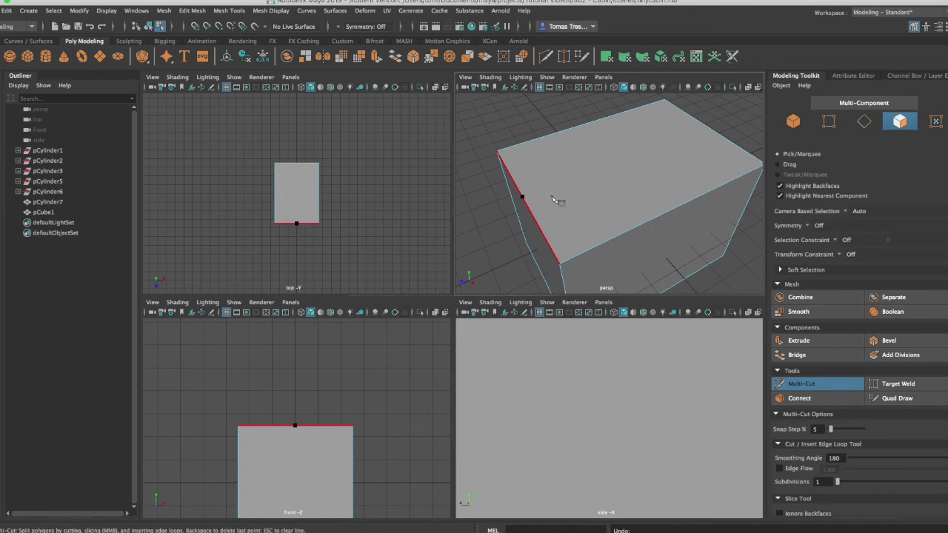
click(515, 182)
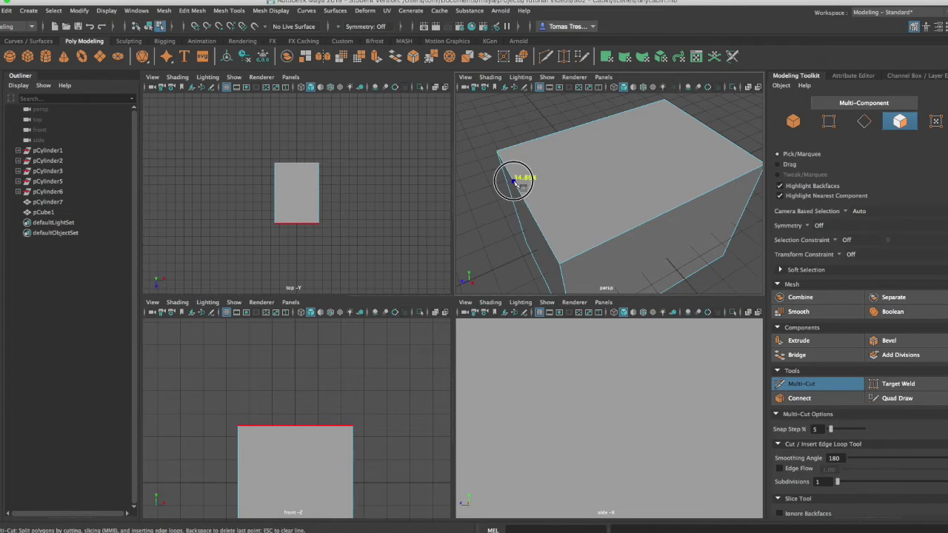
drag(515, 182, 542, 234)
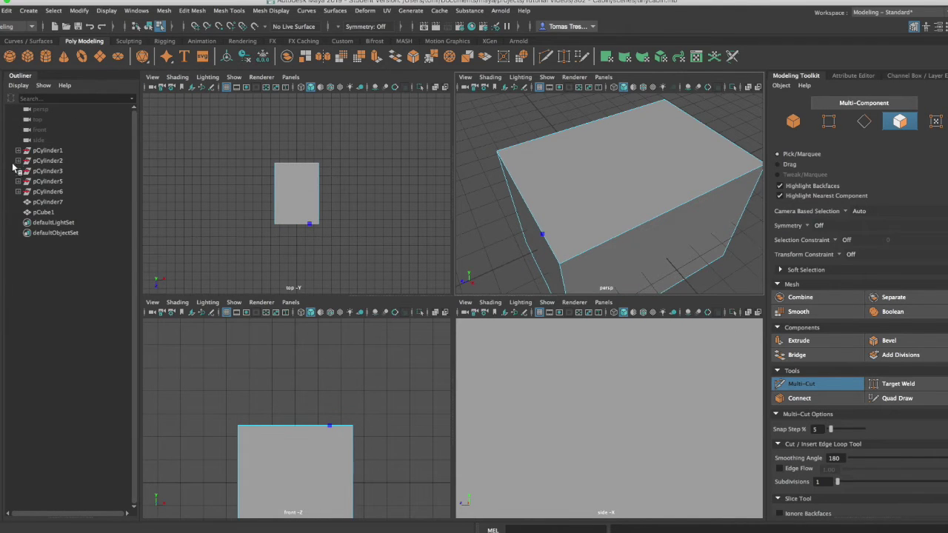
- Set the Multi-Cut snap step to 10% and place a snapped cut point halfway along the top face's short edge
key(ctrl+shift+t)
click(185, 80)
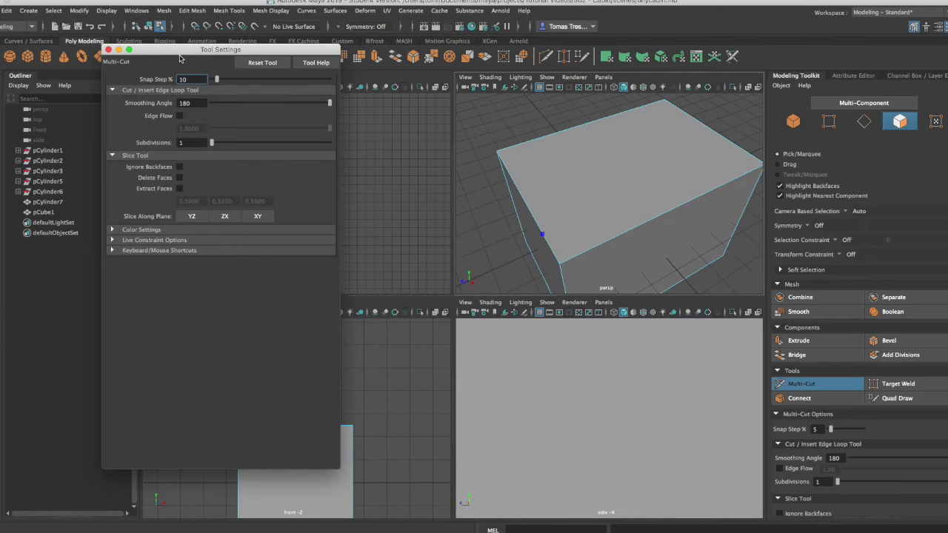
mouse_move(519, 181)
mouse_down()
mouse_move(574, 252)
mouse_move(525, 158)
mouse_move(572, 232)
mouse_move(525, 195)
mouse_up()
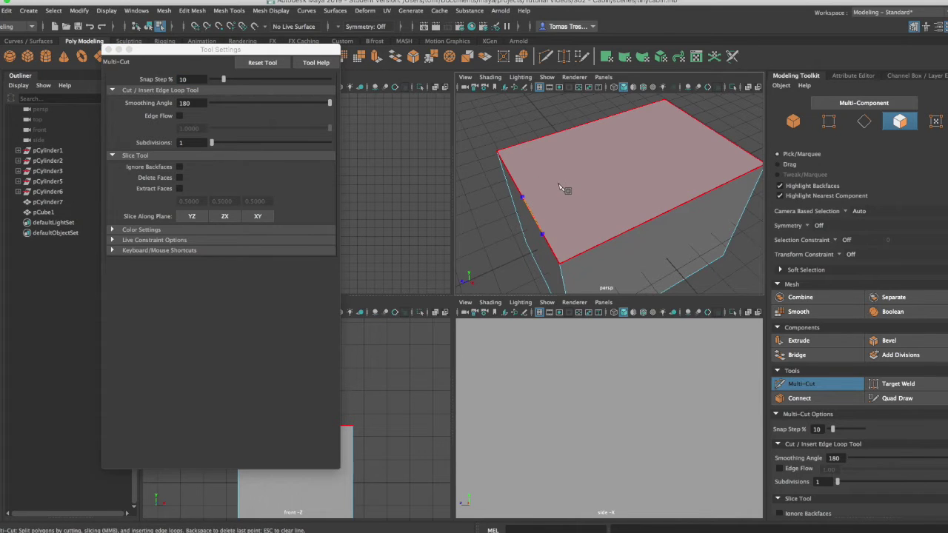
- Undo the cut points on the cube's top face, close the tool settings, and drop the trial cut point at the near corner
key(ctrl+z)
click(554, 186)
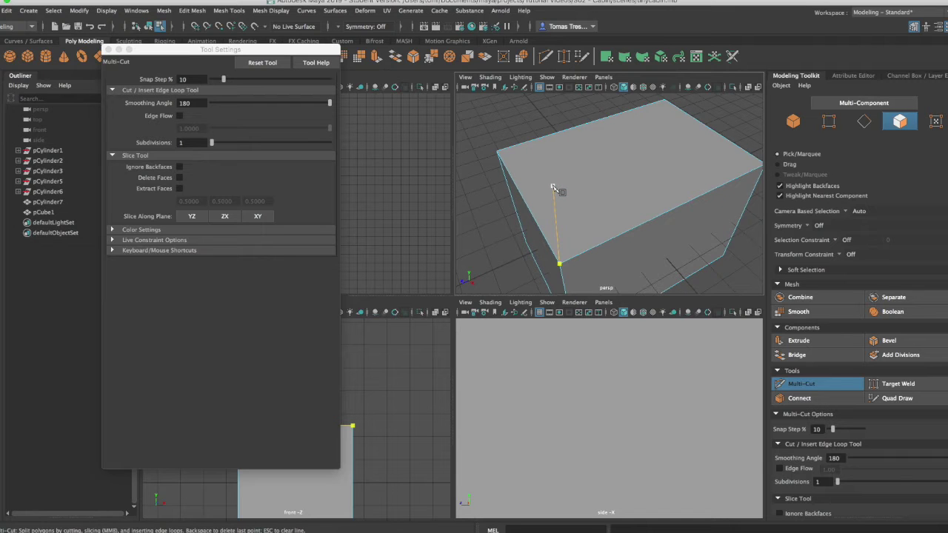
key(ctrl+z)
click(108, 50)
click(496, 152)
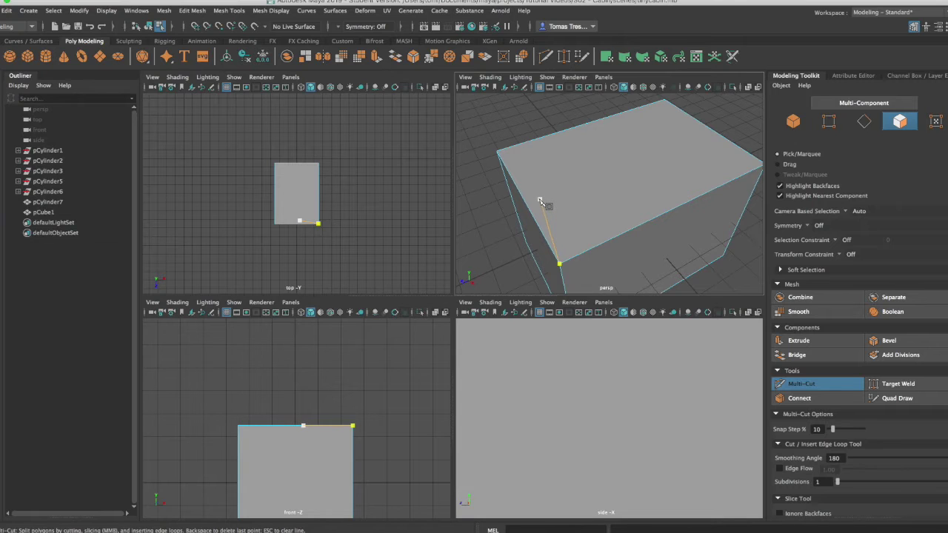
key(Escape)
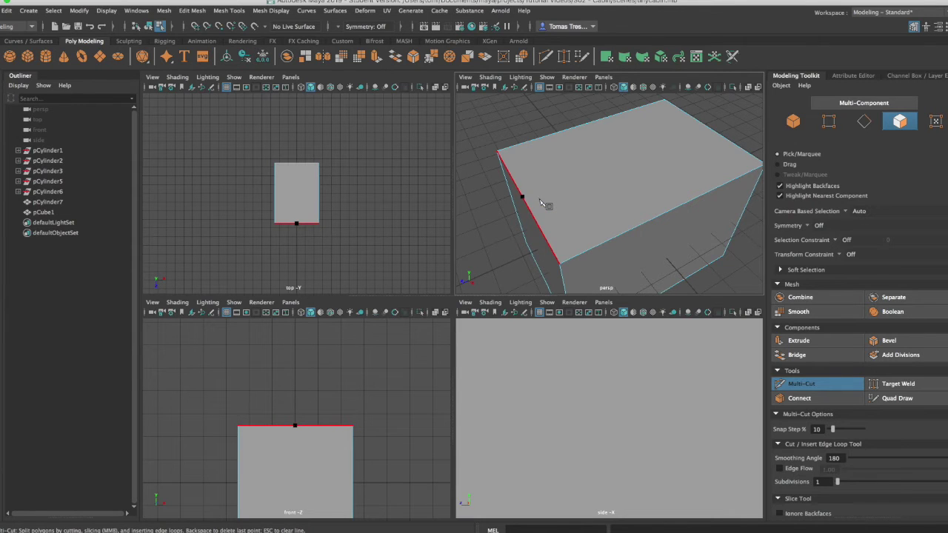
- Cut the cube's top face lengthwise with Multi-Cut, from the midpoint of one short edge to the midpoint of the opposite one
click(522, 198)
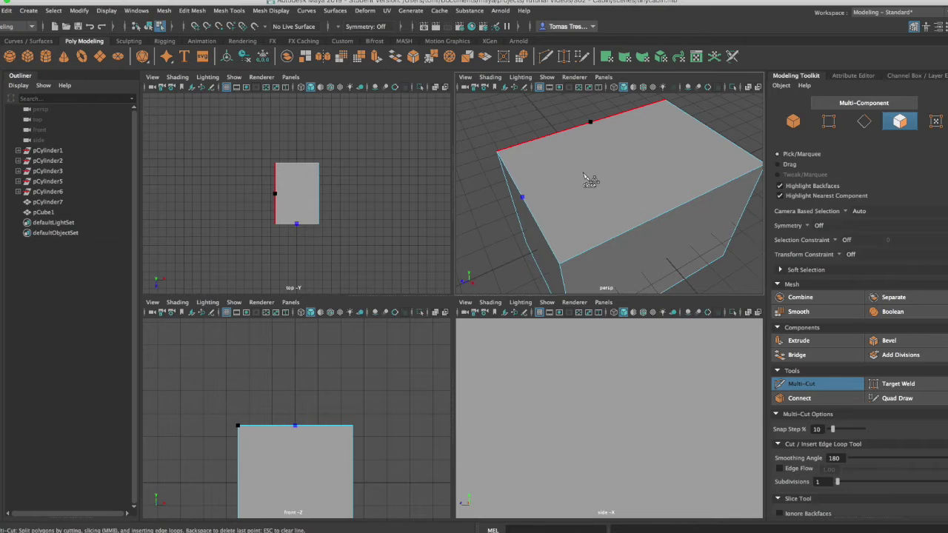
click(563, 183)
drag(586, 184, 707, 134)
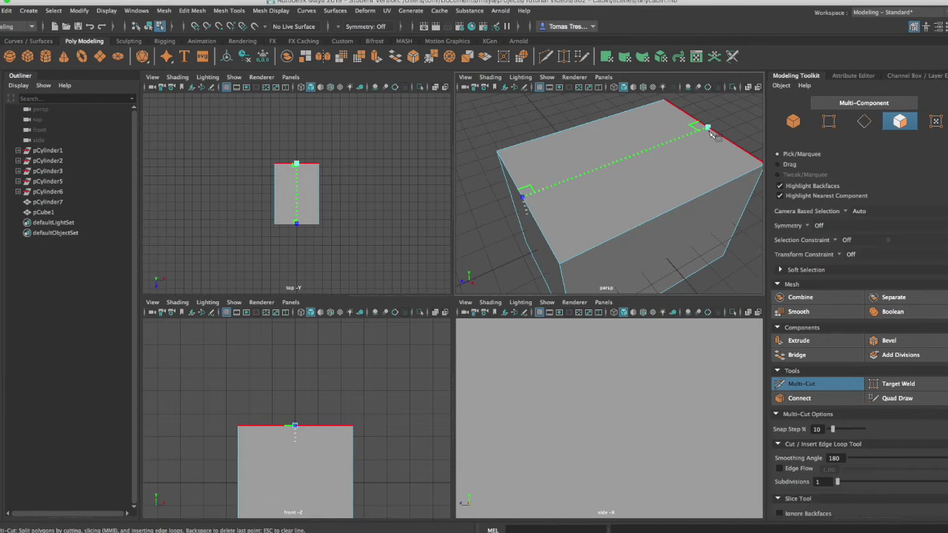
drag(709, 132, 525, 197)
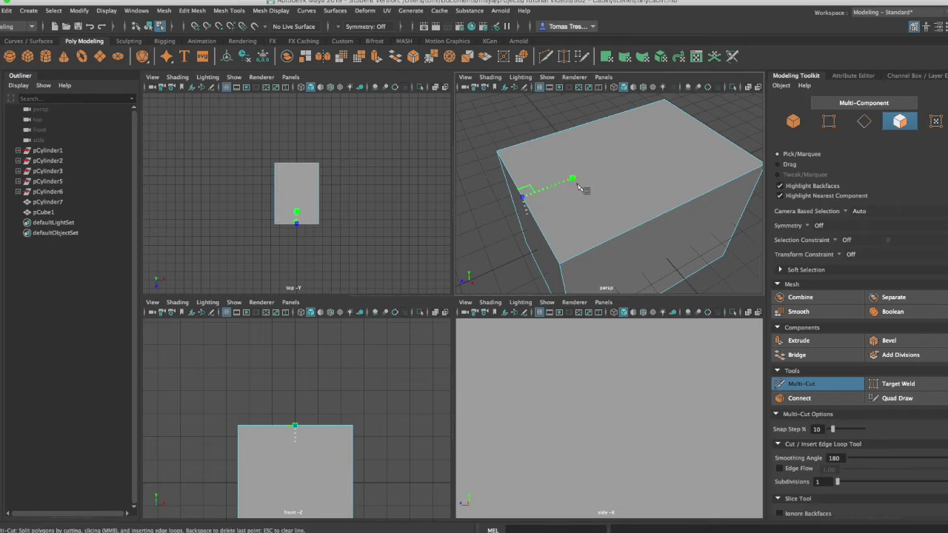
key(Escape)
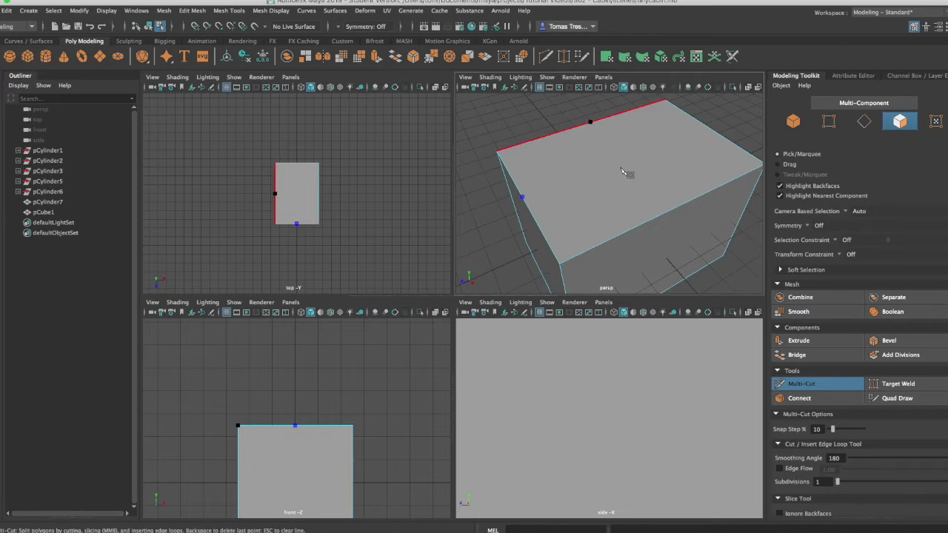
click(522, 199)
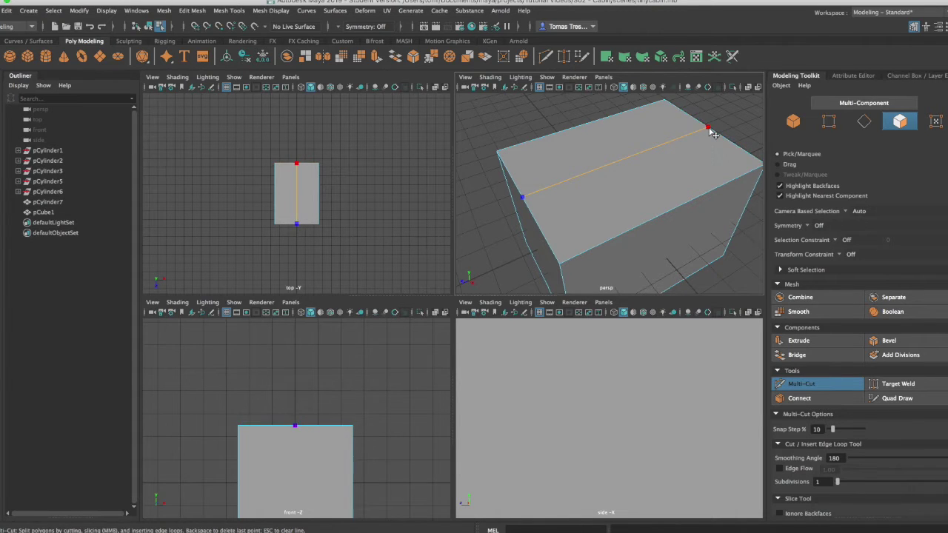
- Raise the centre edge of the top face to Y 4.90 to form the ridge of a gabled roof
right_drag(629, 152, 630, 123)
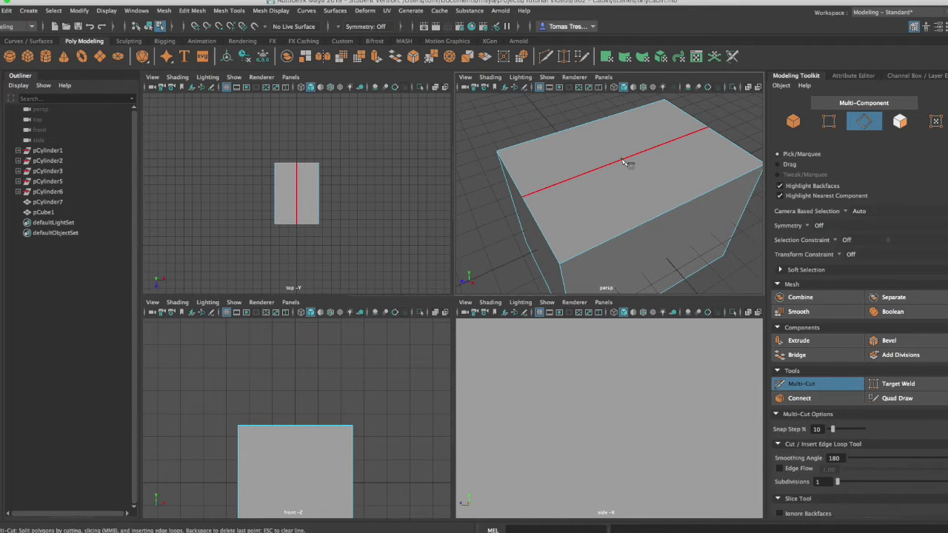
key(w)
click(623, 160)
drag(633, 122, 635, 27)
alt+drag(600, 152, 599, 214)
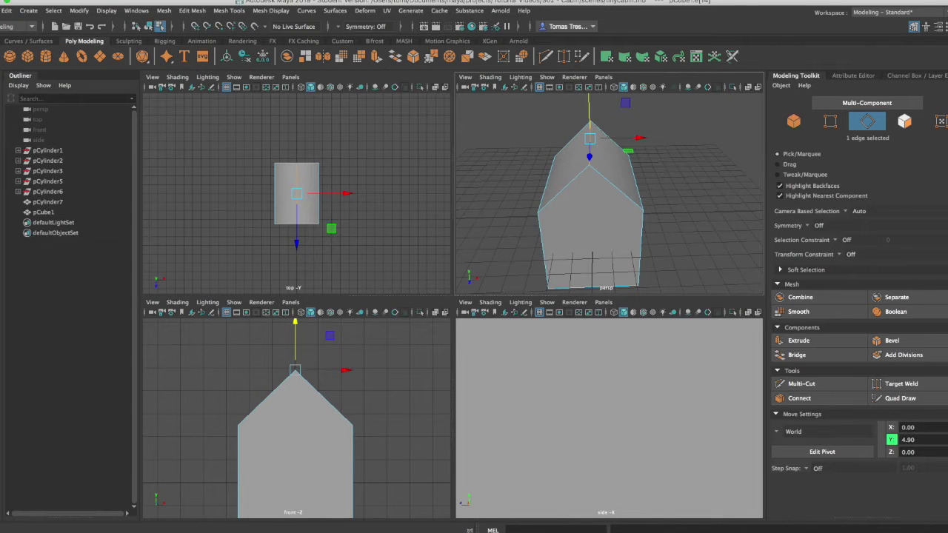
- Switch to the browser, turn off the wireframe on the Sketchfab cabin model, examine its shape from several angles, and return to Maya
key(super+Tab)
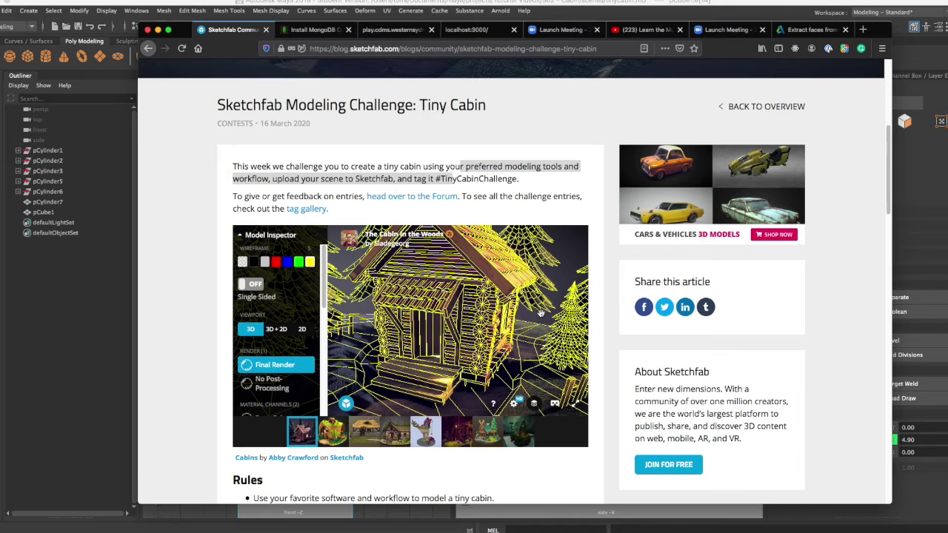
mouse_move(539, 281)
mouse_down()
mouse_move(518, 319)
mouse_move(529, 291)
mouse_up()
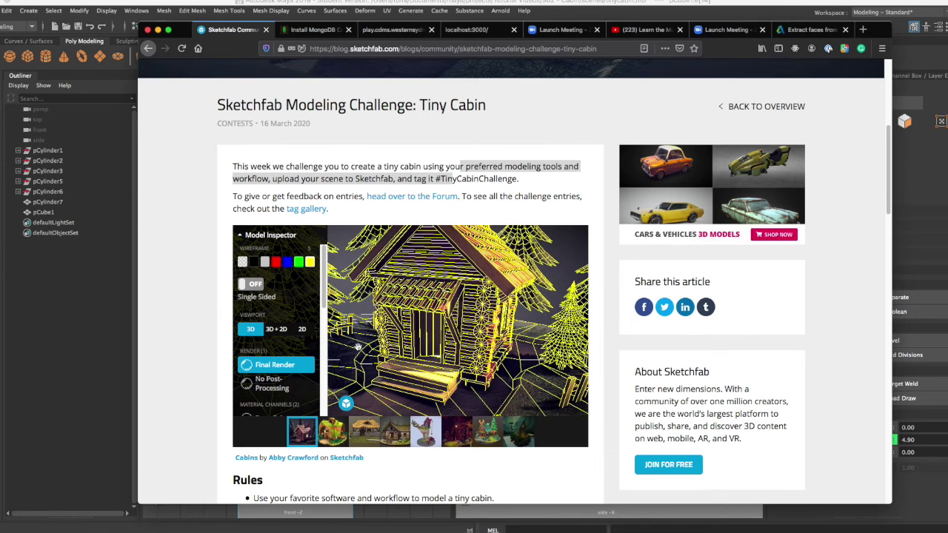
click(242, 262)
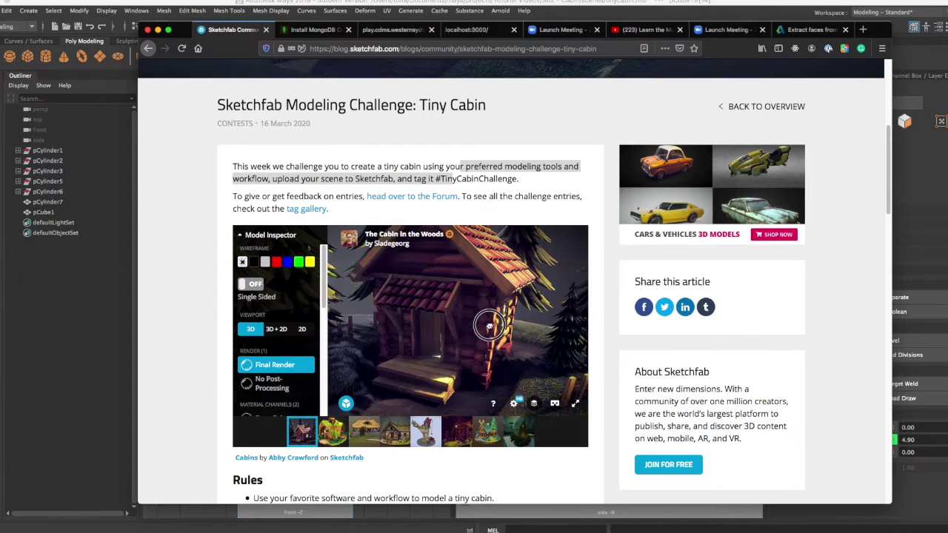
drag(486, 330, 500, 324)
double_click(501, 324)
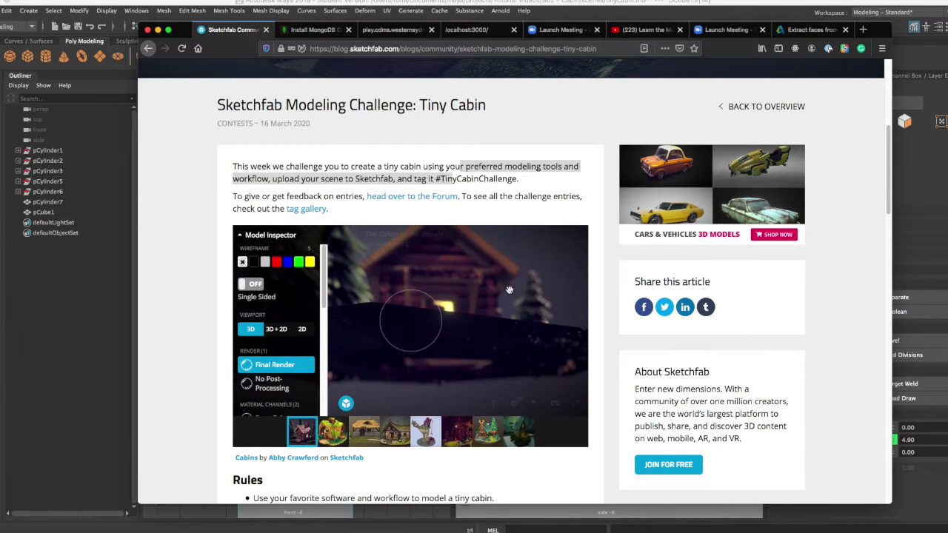
double_click(488, 300)
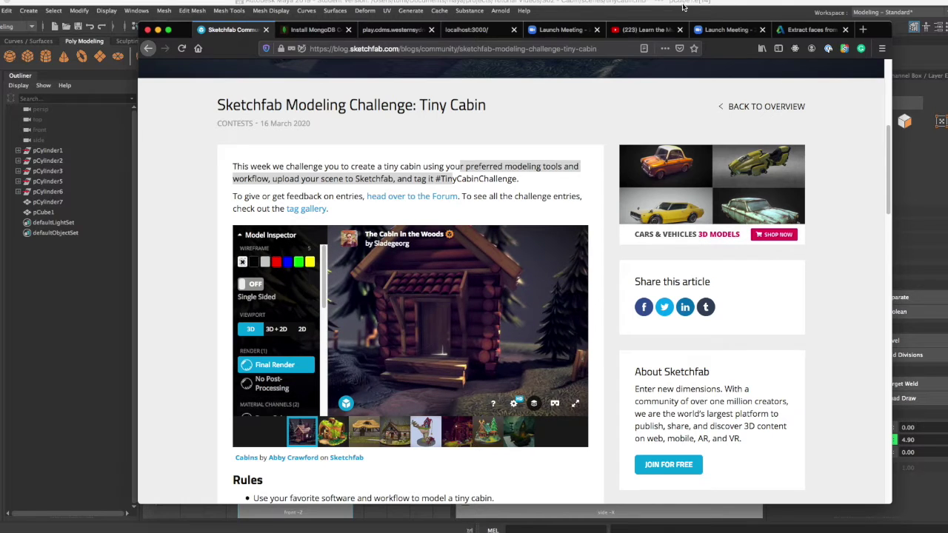
key(super+Tab)
- Extrude the right roof slope slightly outward to give it thickness
right_drag(616, 156, 612, 185)
click(614, 174)
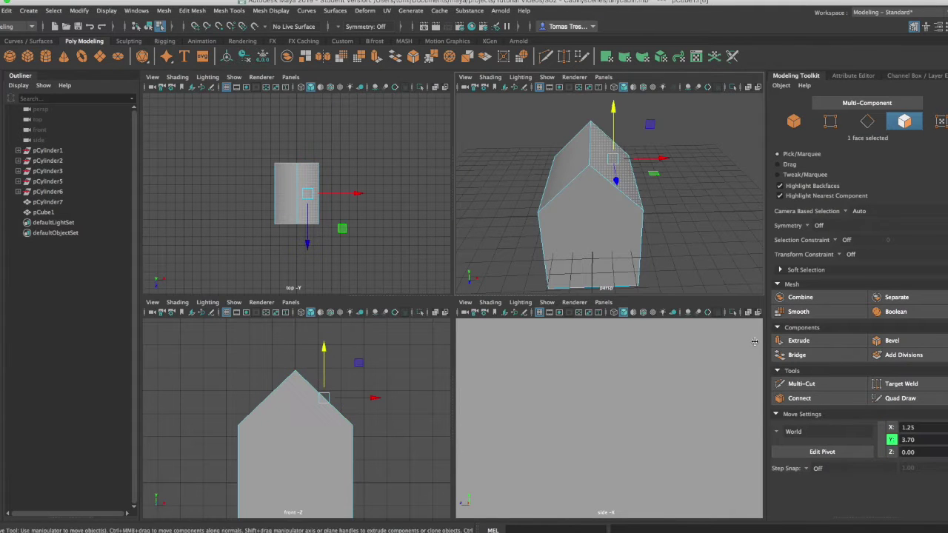
click(798, 341)
drag(631, 137, 638, 136)
key(t)
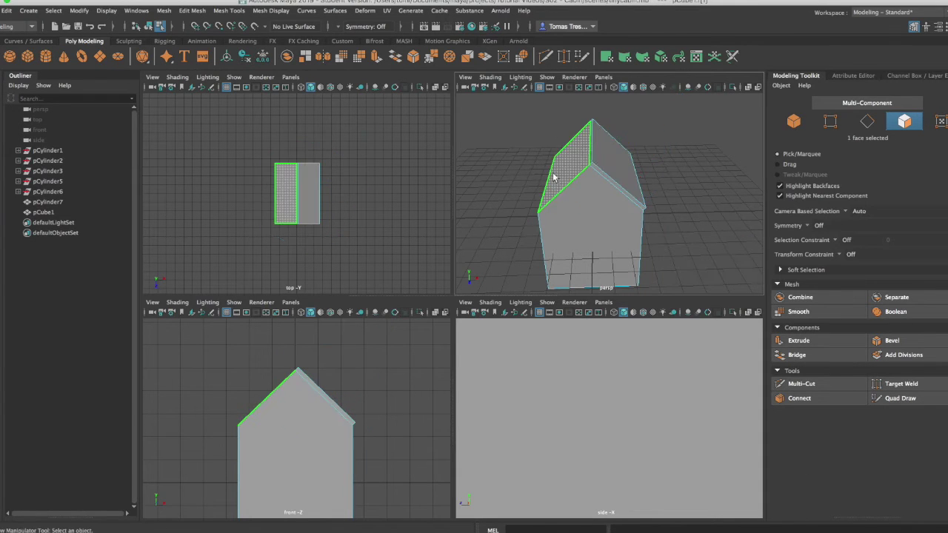
- Extrude the left roof slope together with the narrow face at the ridge outward by about 0.178
click(596, 156)
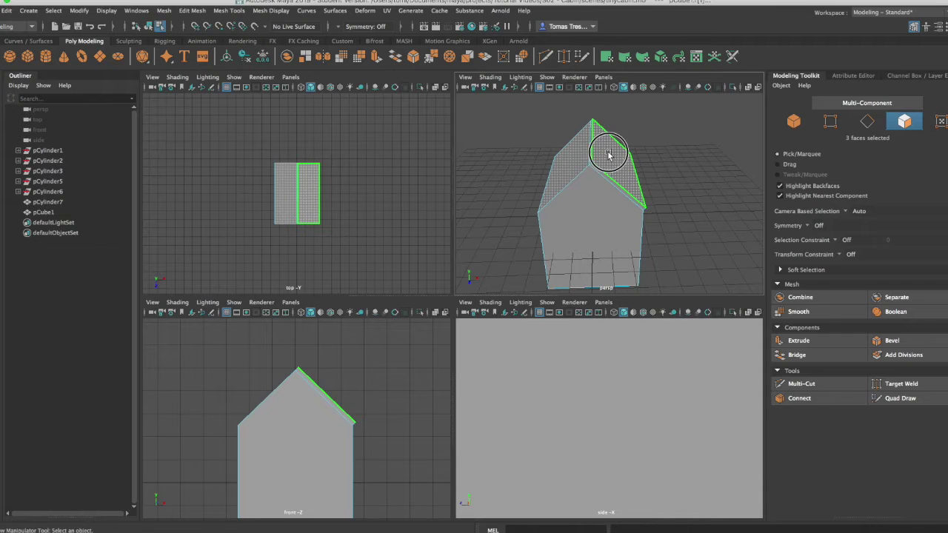
shift+click(583, 158)
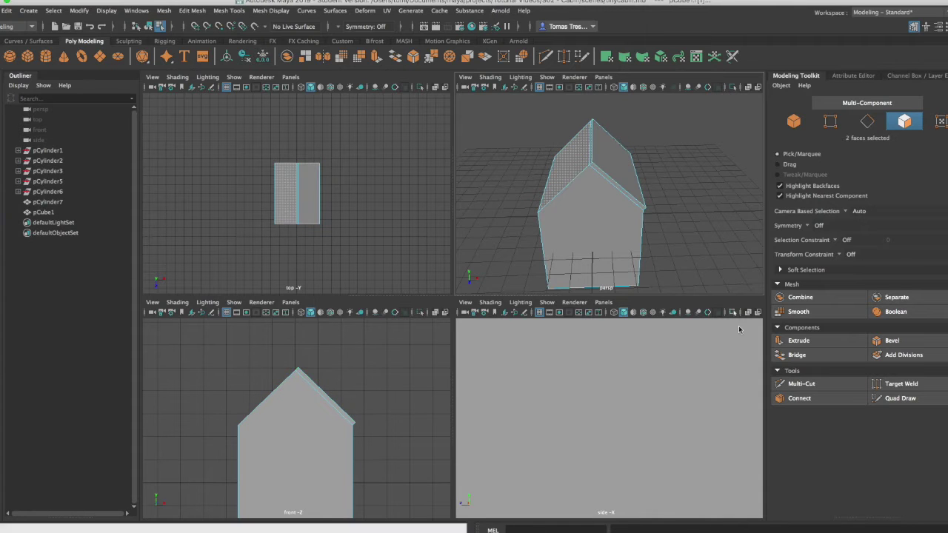
click(799, 341)
drag(552, 145, 562, 138)
alt+drag(662, 237, 615, 158)
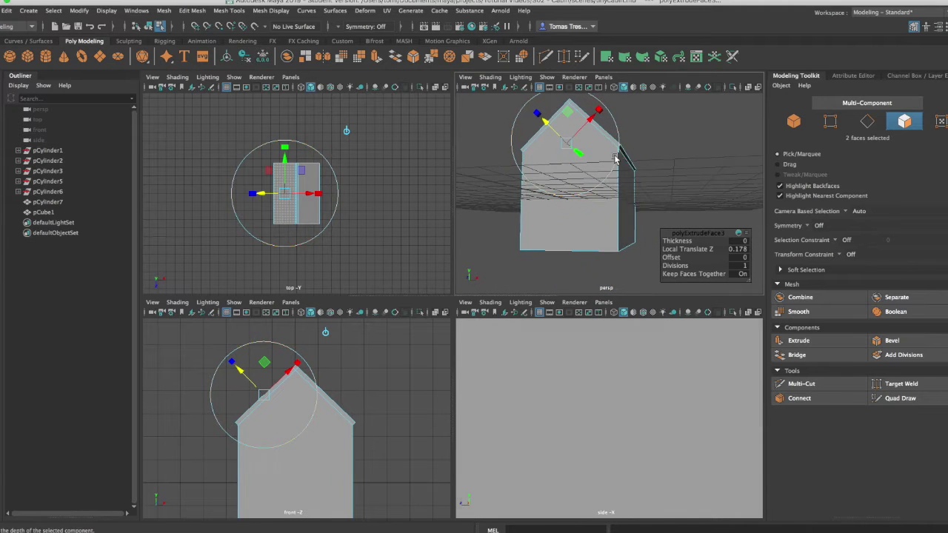
- Extrude the lower end face of the right roof slab by about 0.861 to form an eave overhang
click(625, 153)
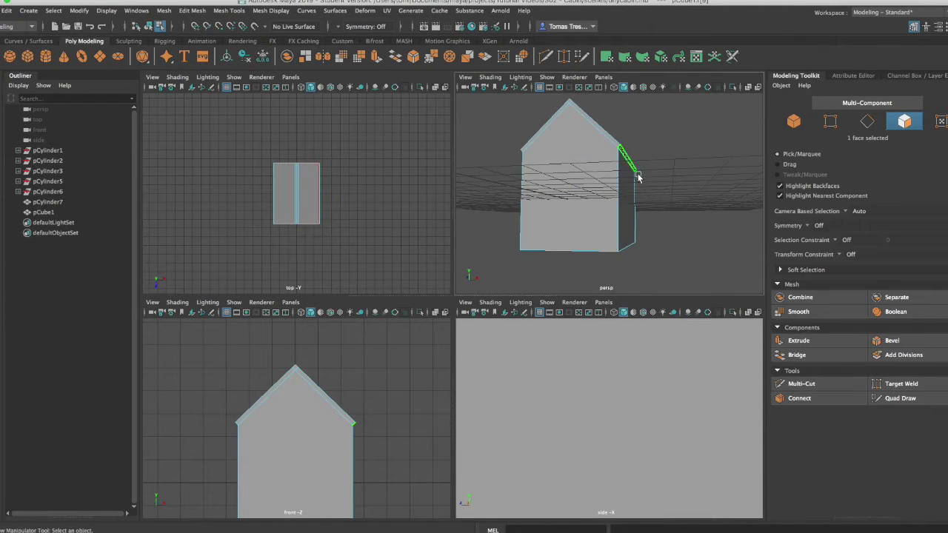
click(799, 340)
drag(654, 185, 576, 164)
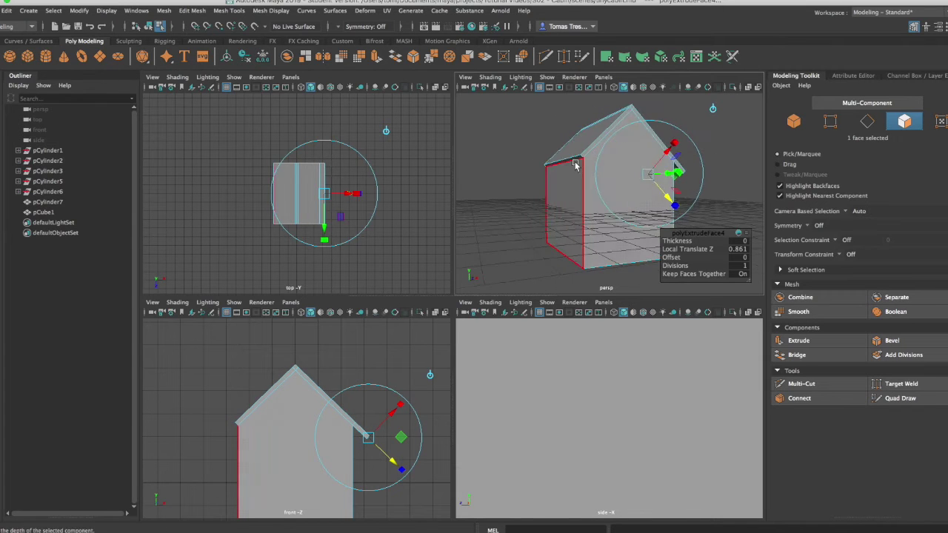
- Extrude the lower end face of the left roof slab by about 0.798 to form a matching eave overhang
click(575, 162)
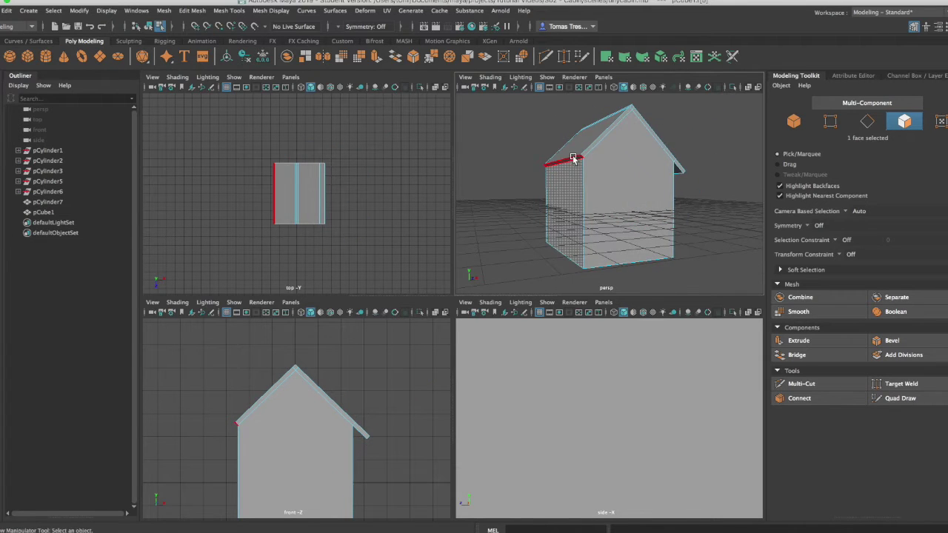
click(788, 339)
drag(545, 176, 524, 204)
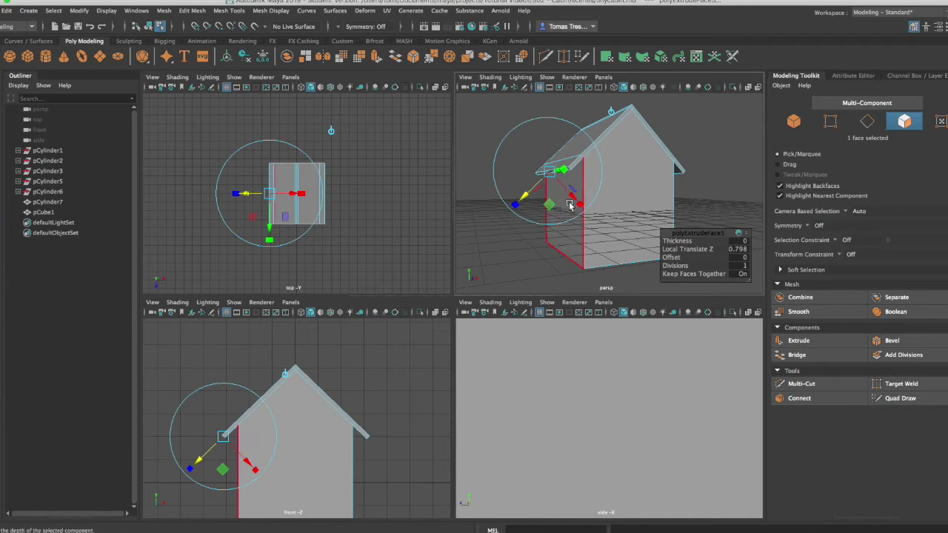
mouse_move(582, 197)
alt+mouse_down()
mouse_move(514, 209)
mouse_move(535, 217)
mouse_move(642, 205)
mouse_move(550, 208)
mouse_move(615, 210)
mouse_move(563, 213)
mouse_move(549, 211)
mouse_move(560, 205)
mouse_move(475, 201)
mouse_move(575, 208)
alt+mouse_up()
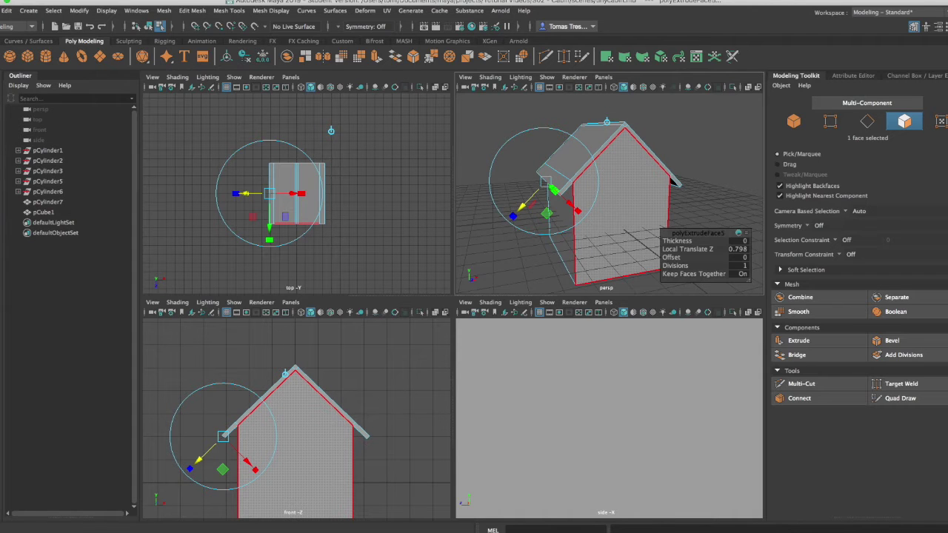
- Switch to the browser, examine the roof overhang on the Sketchfab reference cabin, and return to Maya
key(super+Tab)
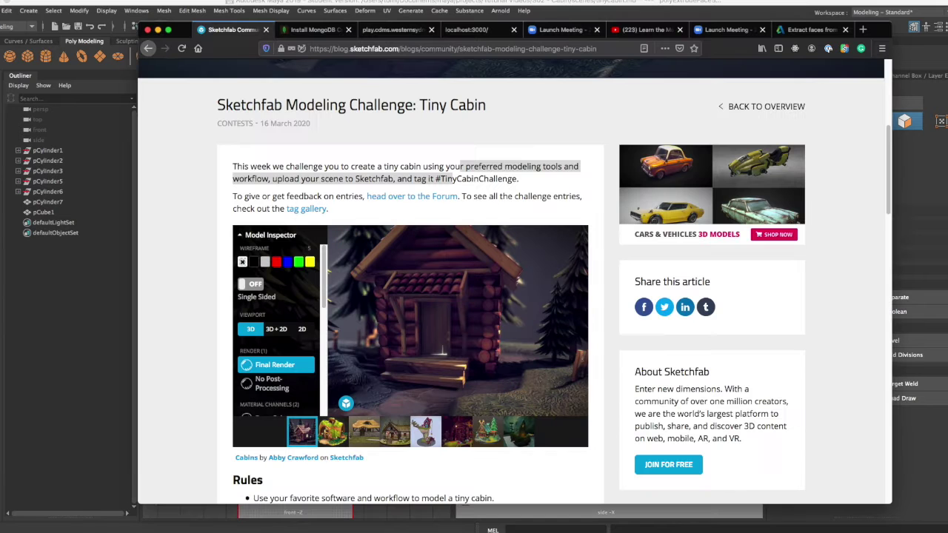
mouse_move(398, 343)
mouse_down()
mouse_move(430, 317)
mouse_move(380, 324)
mouse_move(483, 311)
mouse_move(476, 243)
mouse_up()
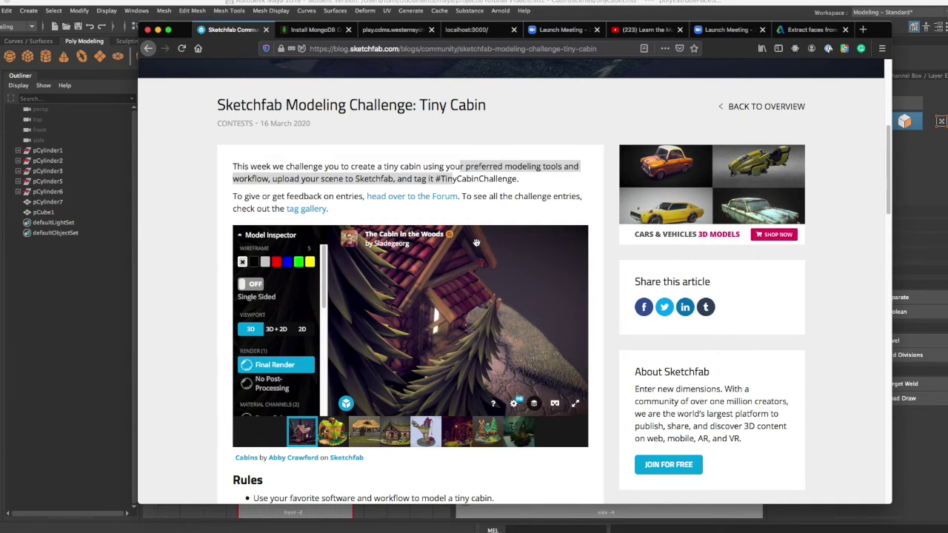
key(super+Tab)
- Select the five front end faces of the roof slabs and extrude them forward by about 1.487 over the gable wall
drag(575, 201, 565, 191)
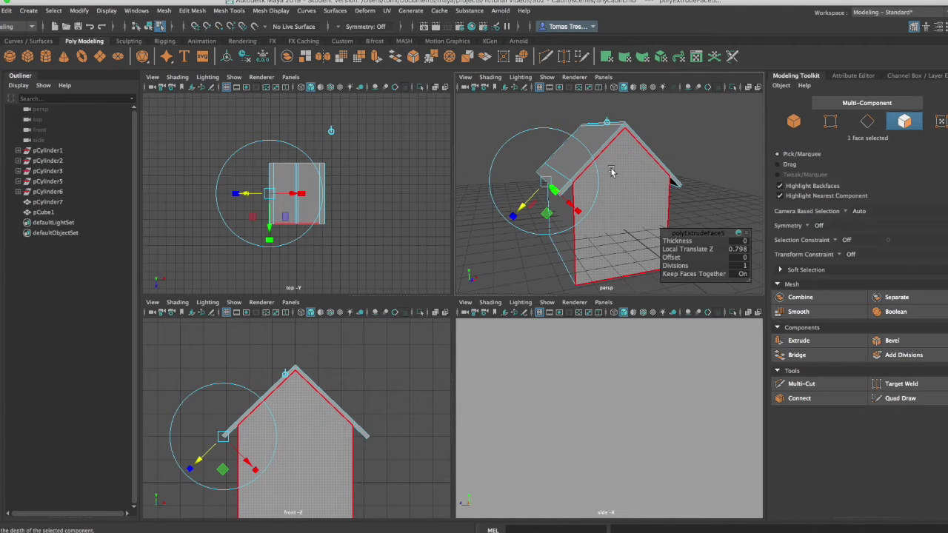
key(q)
click(584, 175)
shift+click(626, 125)
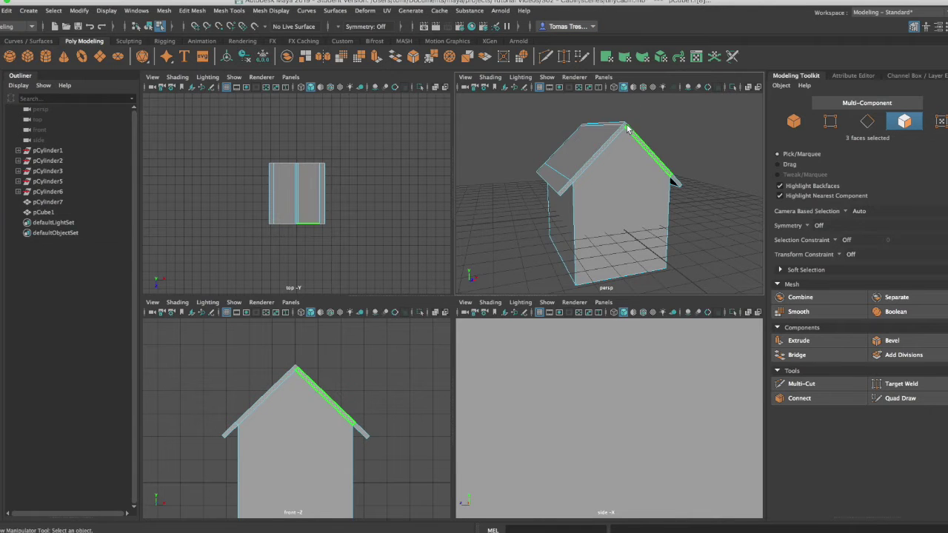
shift+click(676, 182)
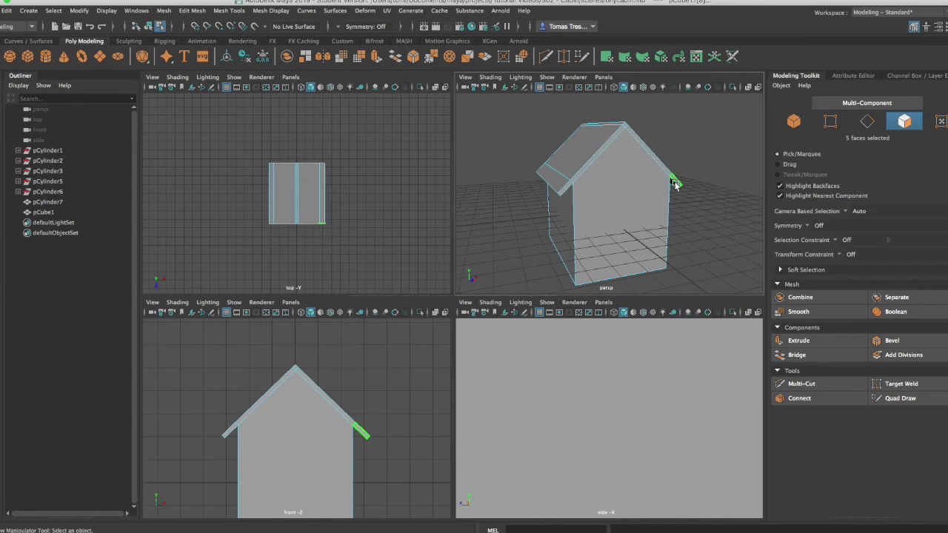
click(799, 340)
click(669, 156)
drag(668, 156, 683, 179)
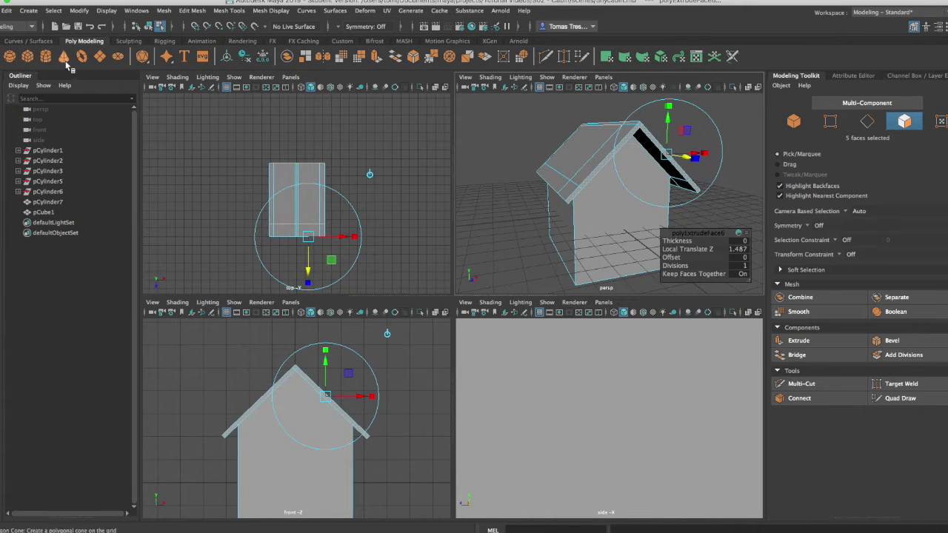
- Create a polygon cube at the left eave in the front view with width 5, height 0.4 and depth 0.5
click(26, 57)
drag(212, 429, 342, 436)
click(855, 75)
double_click(846, 170)
text(5)
key(Tab)
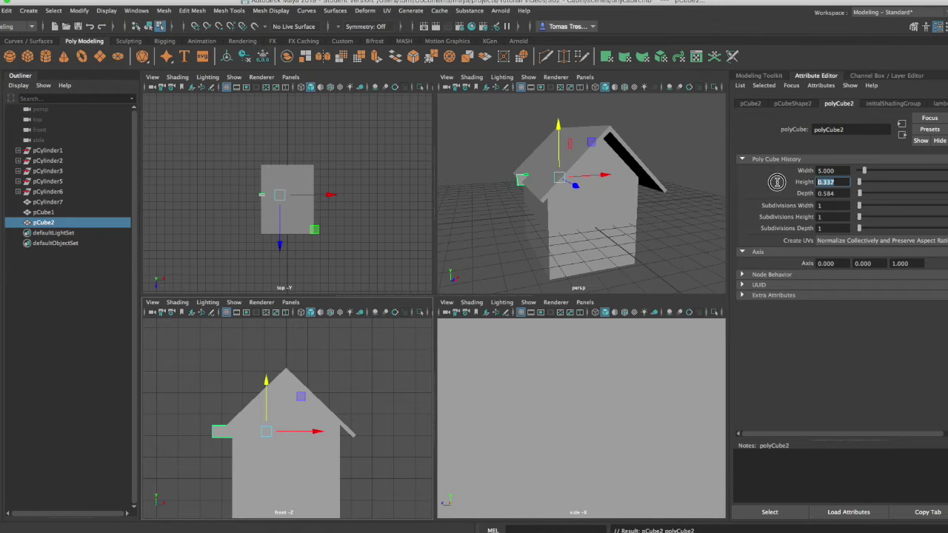
text(0.4)
key(Tab)
text(0.5)
key(Return)
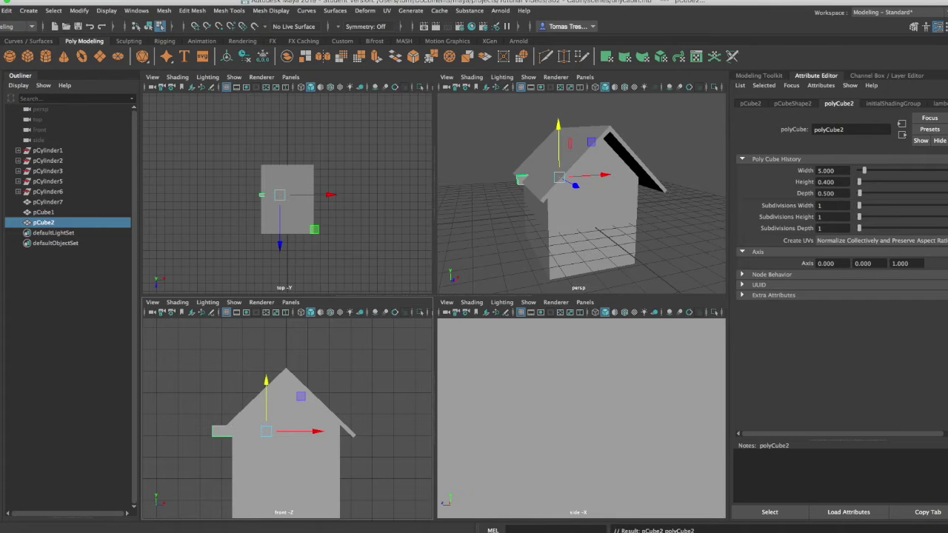
- Move the new beam upward and rotate it about 42.7 degrees around Z to follow the left roof slope
drag(267, 388, 250, 363)
key(e)
drag(314, 392, 297, 357)
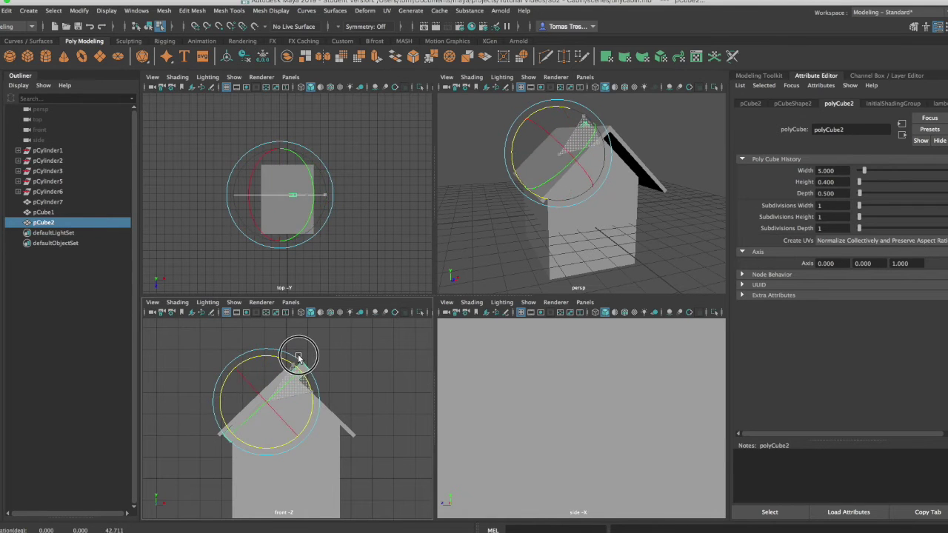
key(w)
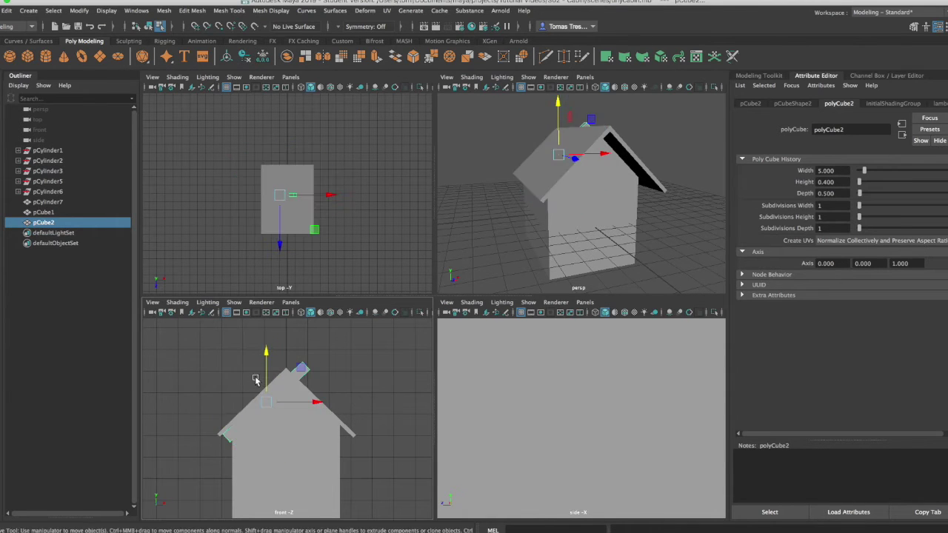
- Move the rotated beam sideways onto the left roof slope and forward to the front edge of the overhang
drag(293, 403, 279, 403)
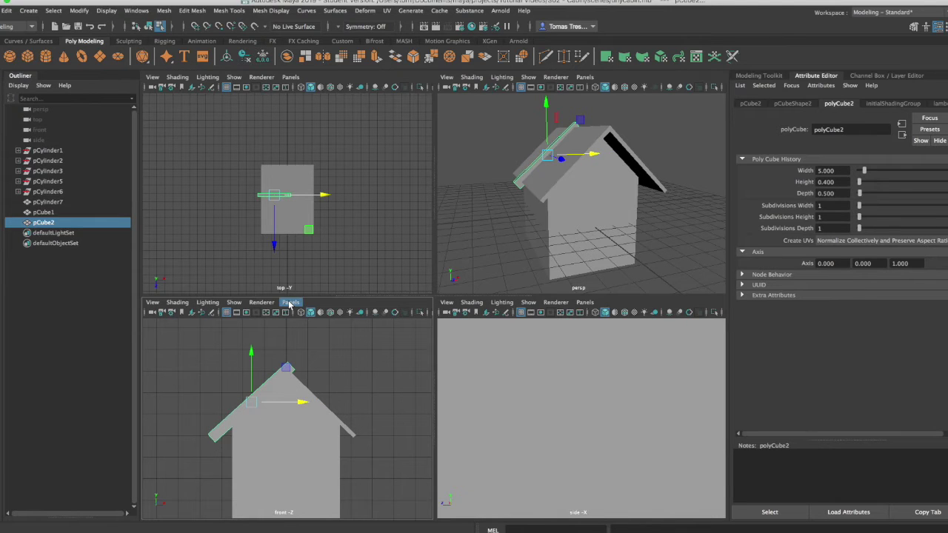
drag(560, 161, 607, 167)
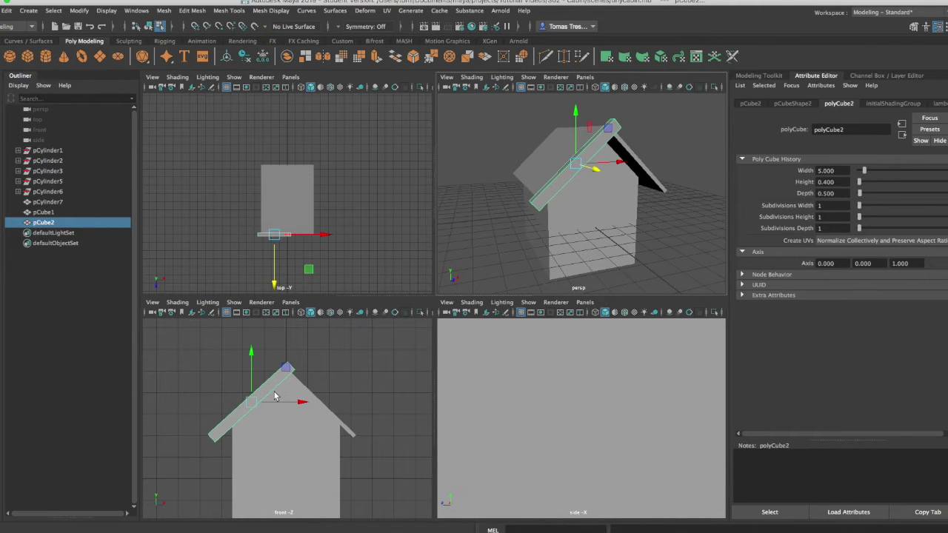
- Duplicate the front beam, rotate the copy to about -43.8 degrees around Z and move it onto the right roof slope
key(ctrl+d)
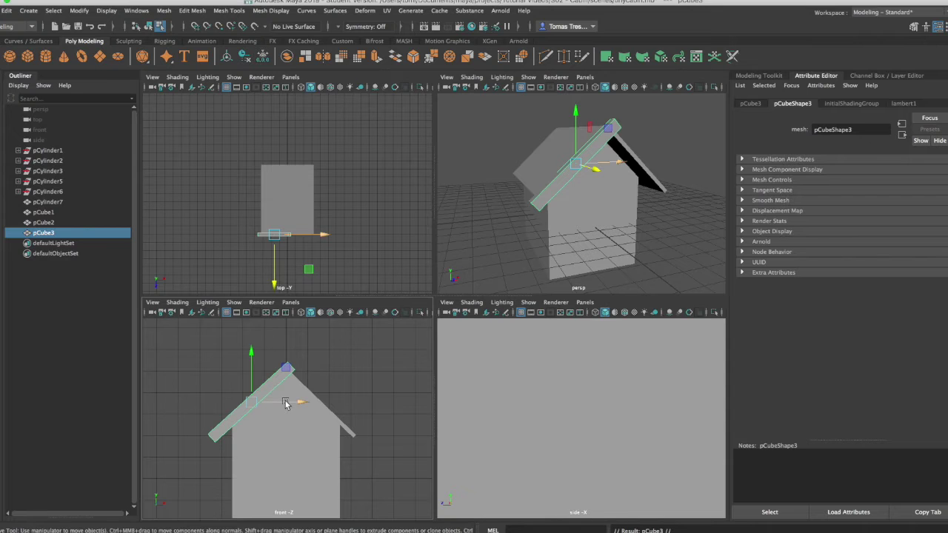
key(e)
drag(279, 364, 318, 432)
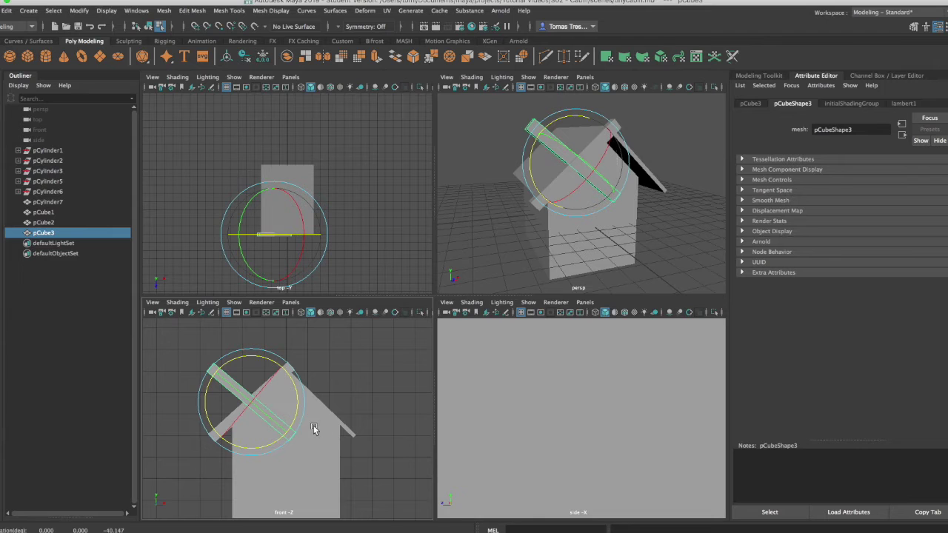
key(w)
drag(252, 405, 316, 403)
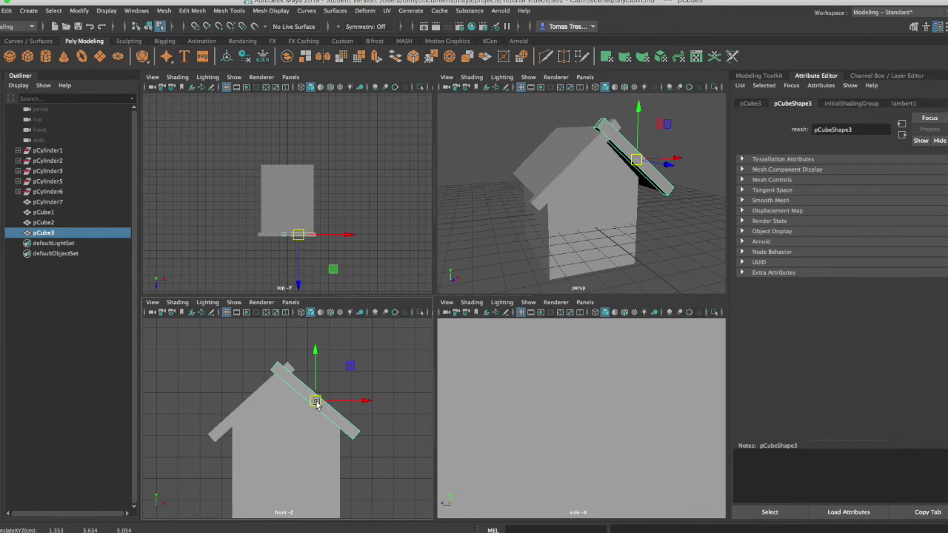
key(e)
drag(356, 379, 357, 381)
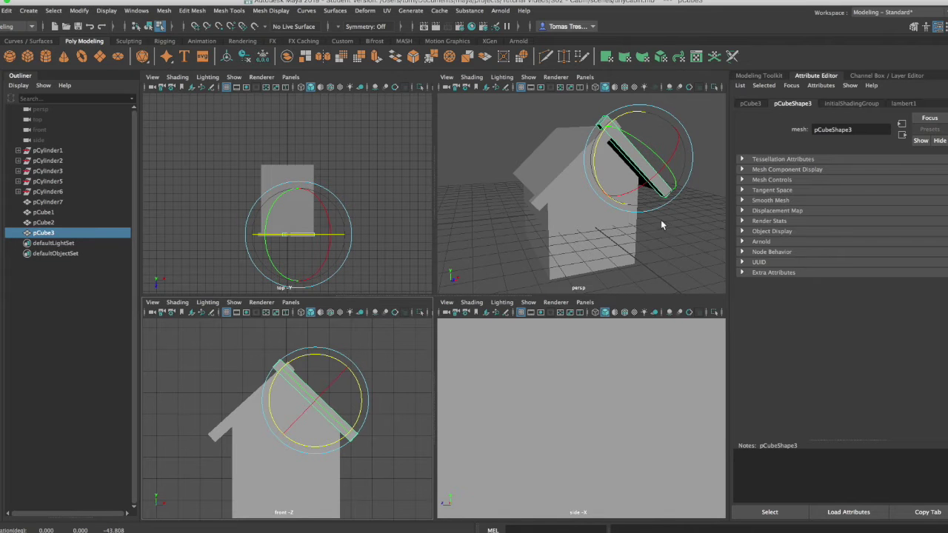
- Nudge the right beam into line with the roof slope and stretch it lengthwise to a scale of about 1.07
scroll(647, 212, down, 3)
scroll(652, 209, up, 6)
scroll(653, 207, down, 4)
scroll(655, 206, up, 4)
alt+drag(655, 206, 434, 190)
alt+drag(552, 137, 537, 200)
scroll(537, 200, up, 4)
scroll(536, 202, up, 3)
scroll(558, 205, down, 3)
alt+middle_drag(557, 212, 427, 326)
alt+middle_drag(491, 285, 631, 168)
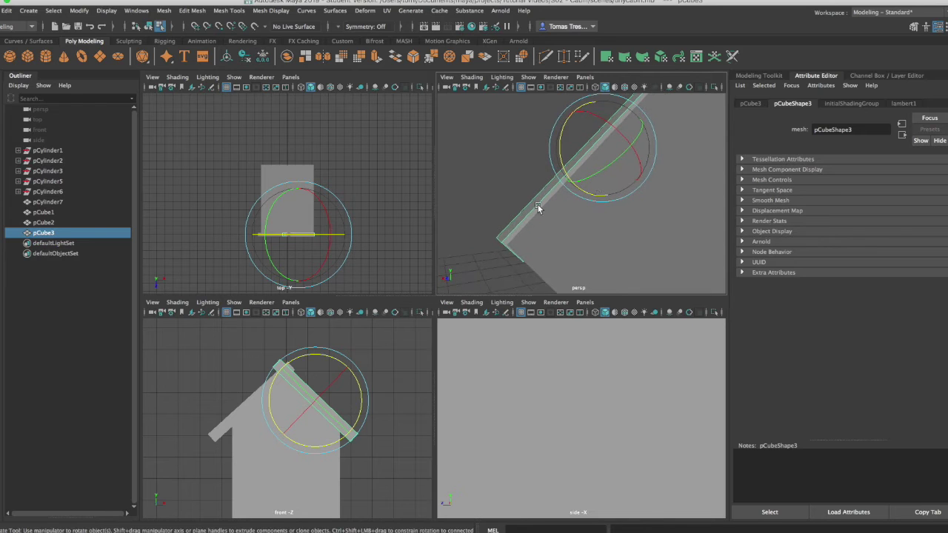
key(w)
drag(569, 111, 565, 110)
key(e)
key(r)
drag(566, 182, 564, 191)
- Select the left roof beam as a whole object and nudge it along the depth of the house
alt+right_drag(575, 228, 711, 224)
alt+right_drag(614, 210, 546, 206)
alt+drag(546, 206, 590, 214)
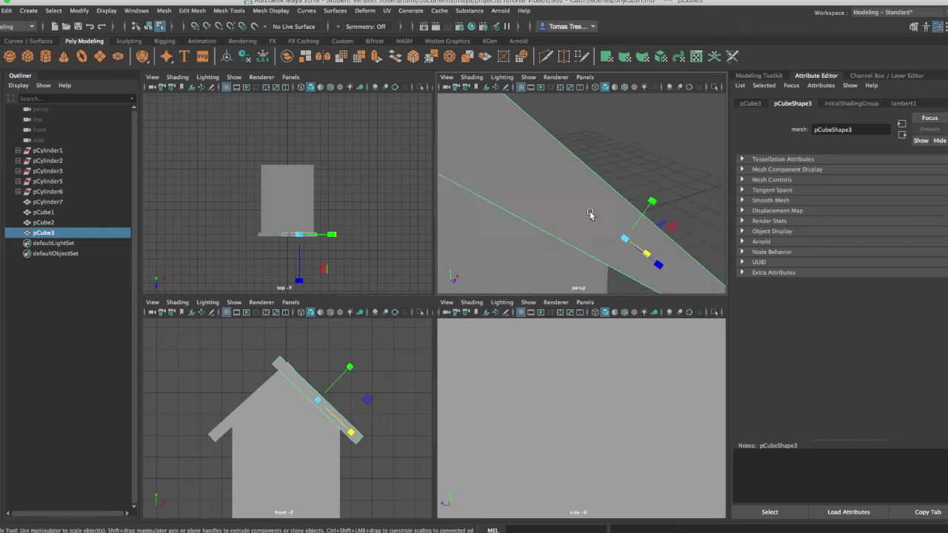
scroll(523, 188, down, 3)
alt+drag(526, 186, 656, 200)
key(w)
click(620, 237)
right_click(620, 237)
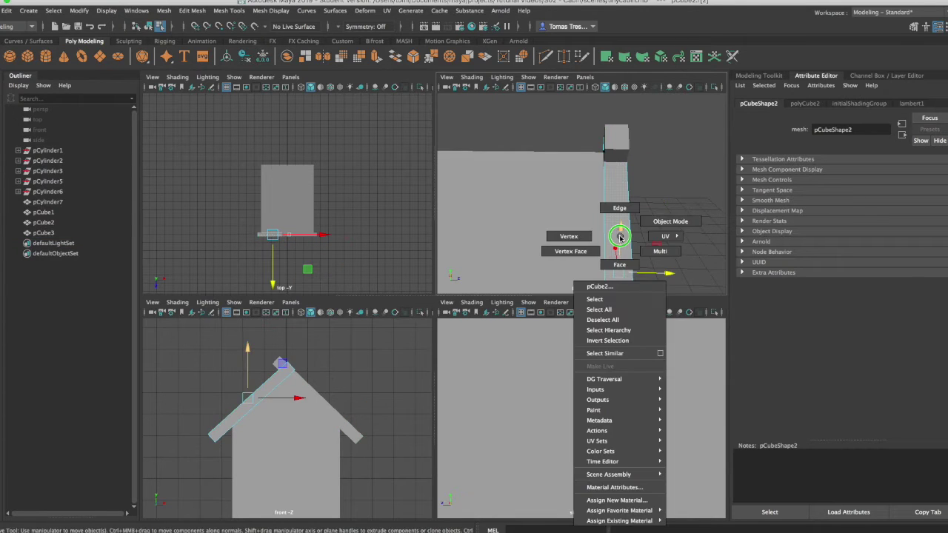
right_drag(620, 236, 670, 221)
drag(662, 277, 690, 205)
alt+drag(612, 134, 555, 216)
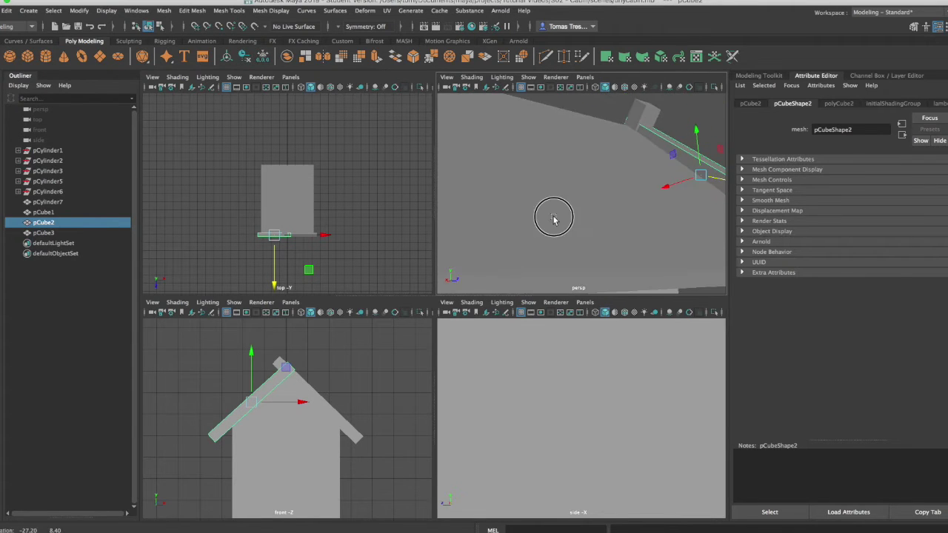
- Shift the left beam along its slope and scale its length to about 1.158 so it crosses the right beam at the ridge
drag(643, 193, 673, 167)
alt+drag(673, 167, 538, 237)
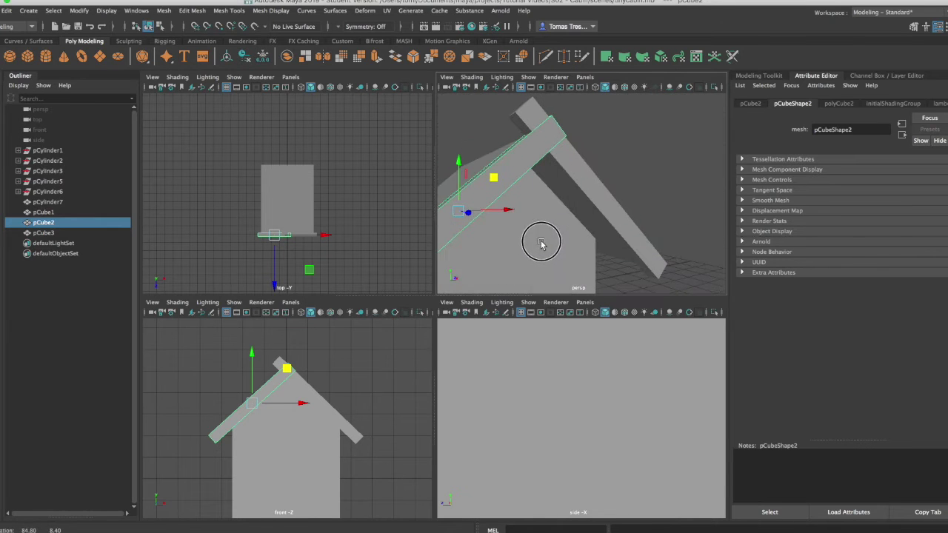
drag(493, 178, 508, 174)
key(e)
key(r)
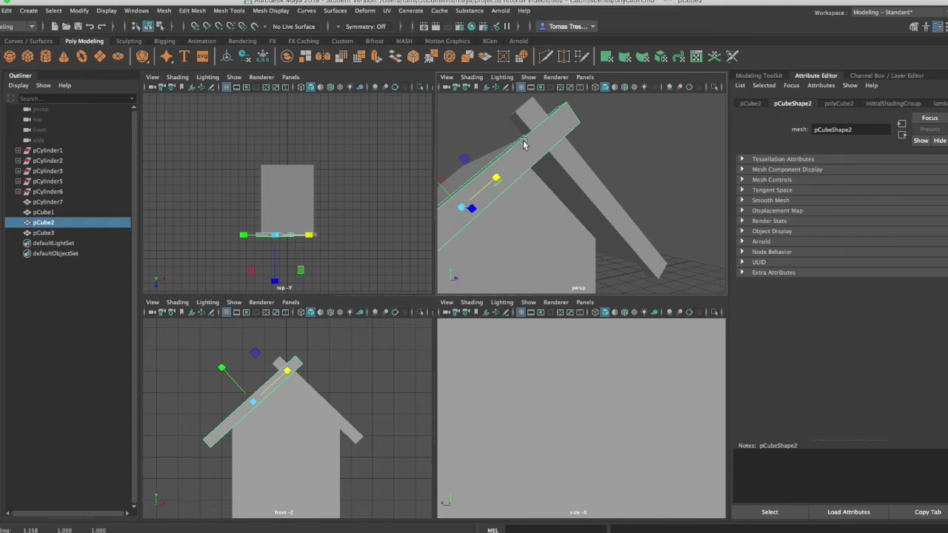
- Select the cabin body and both front beams, merge them with a Boolean union and select the merged mesh
alt+drag(488, 217, 569, 209)
click(597, 163)
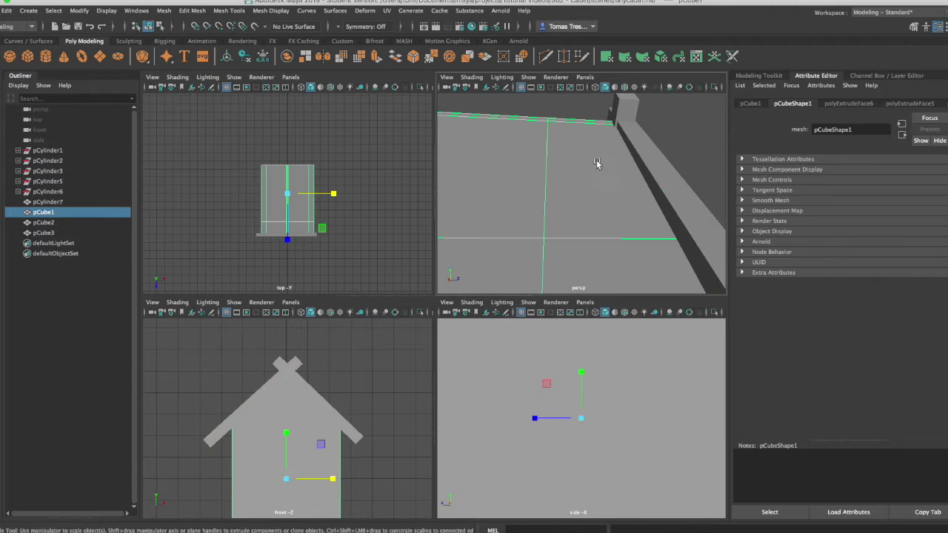
shift+click(636, 138)
shift+click(630, 101)
alt+drag(614, 100, 366, 171)
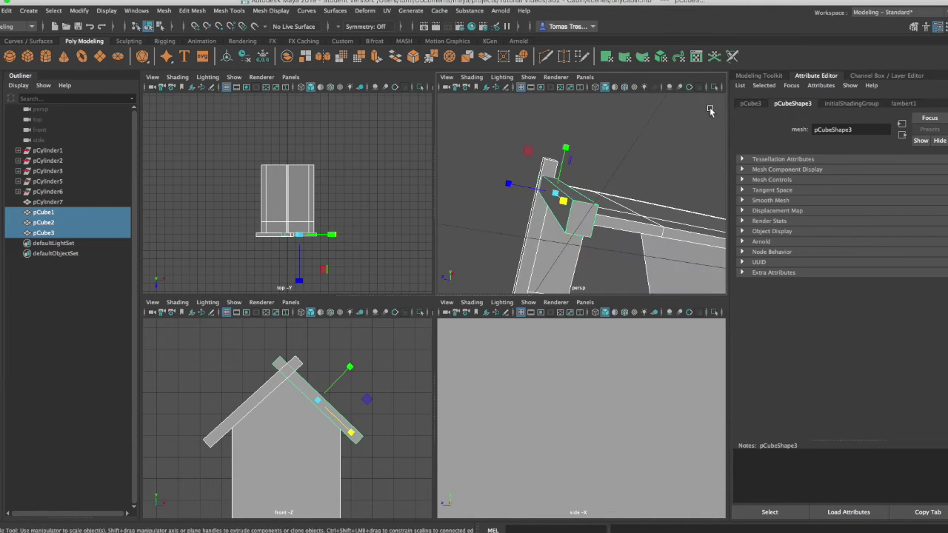
click(759, 76)
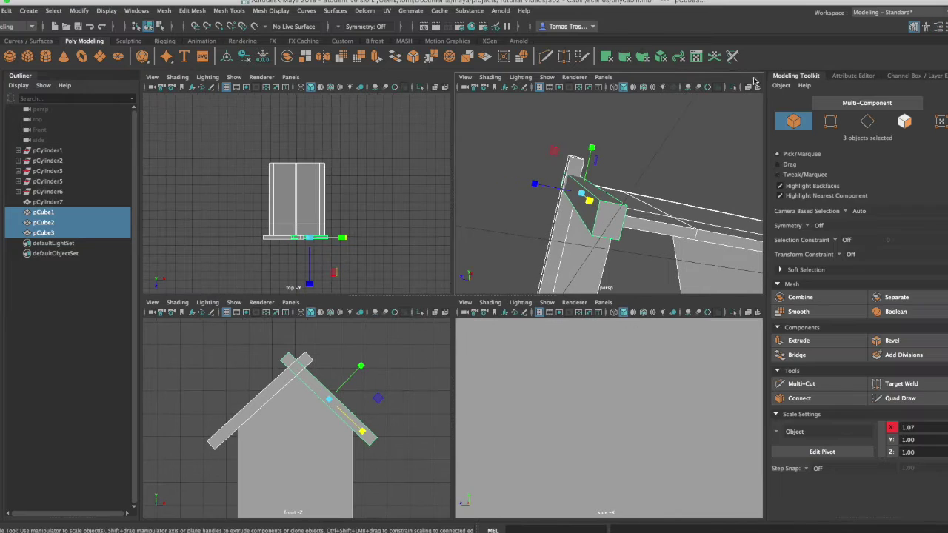
click(896, 312)
click(630, 141)
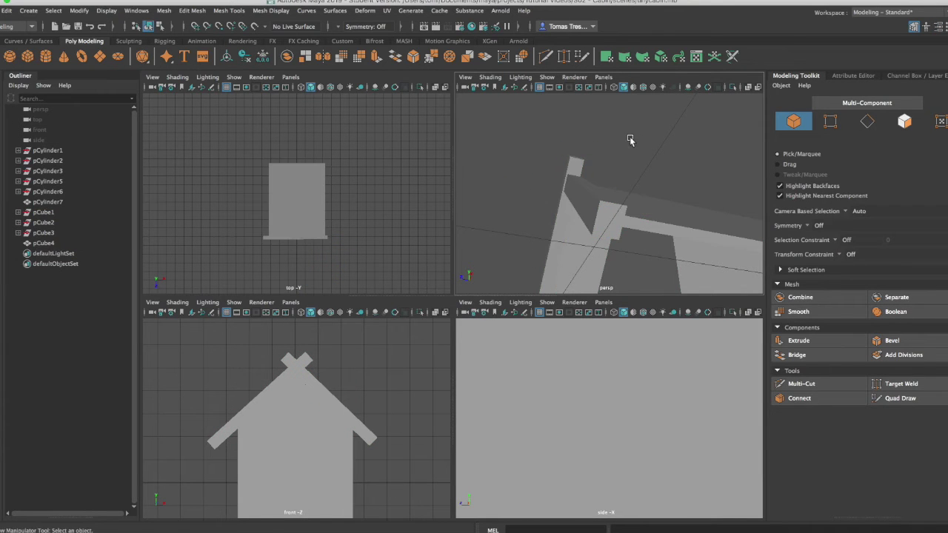
alt+drag(513, 221, 518, 230)
click(595, 201)
alt+drag(457, 235, 487, 245)
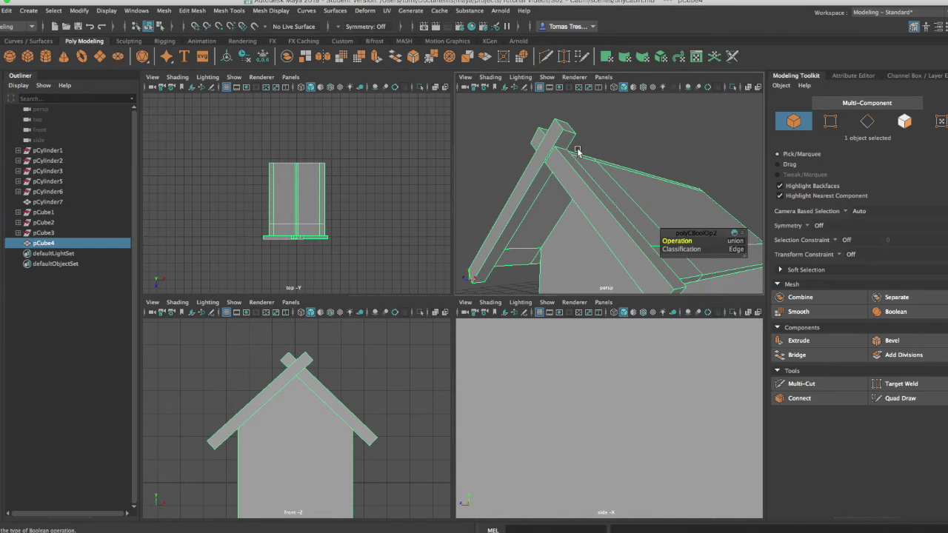
- Activate the Multi-Cut tool on the merged cabin mesh
alt+drag(546, 215, 565, 210)
scroll(565, 237, up, 3)
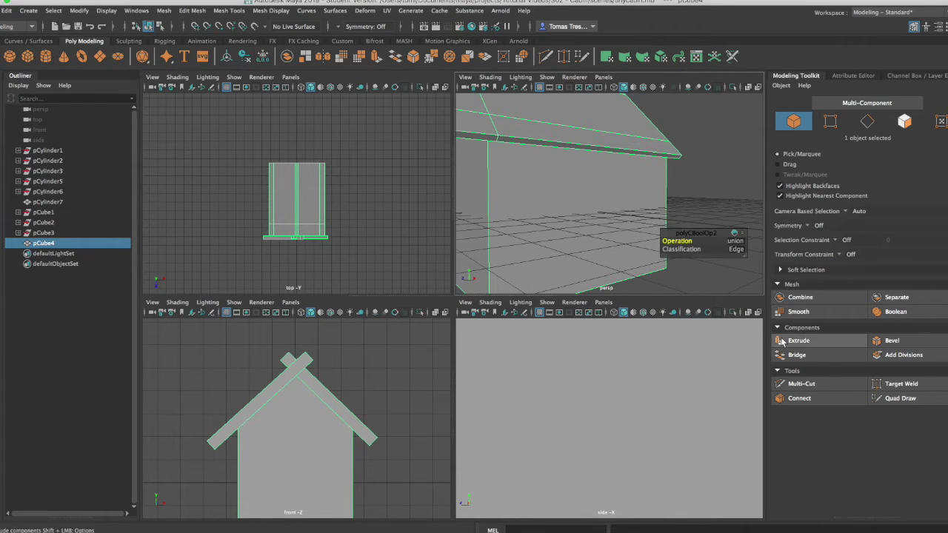
click(811, 386)
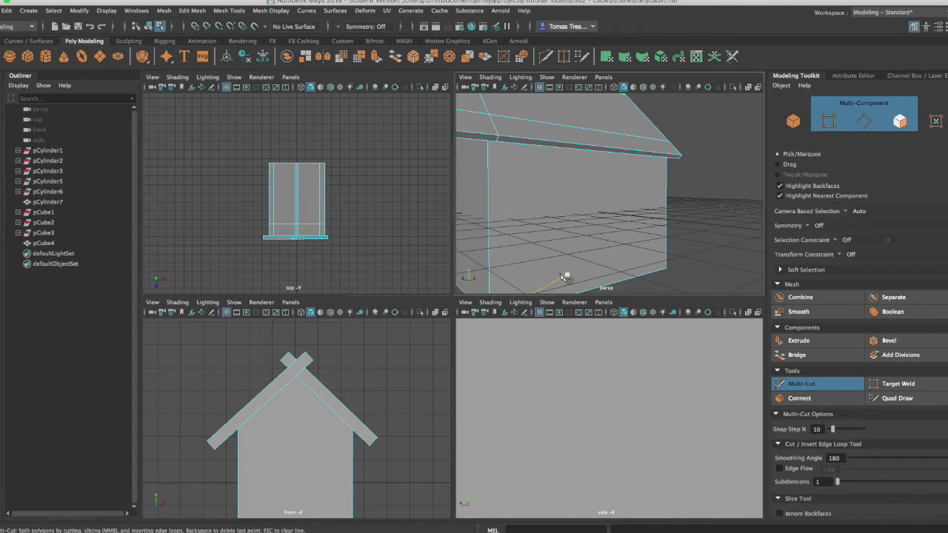
- Slice the whole cabin diagonally with Multi-Cut and undo that slice
scroll(563, 275, down, 5)
alt+drag(579, 247, 546, 248)
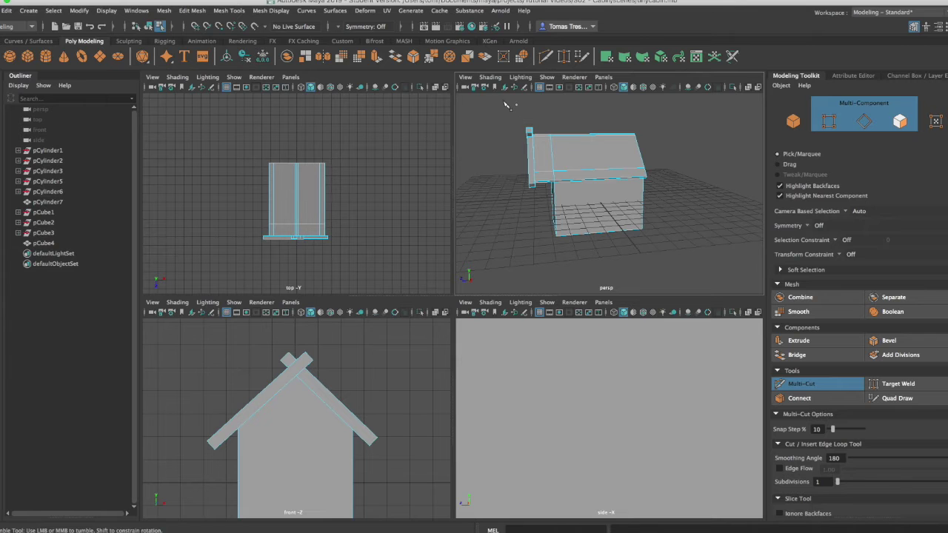
drag(662, 254, 664, 257)
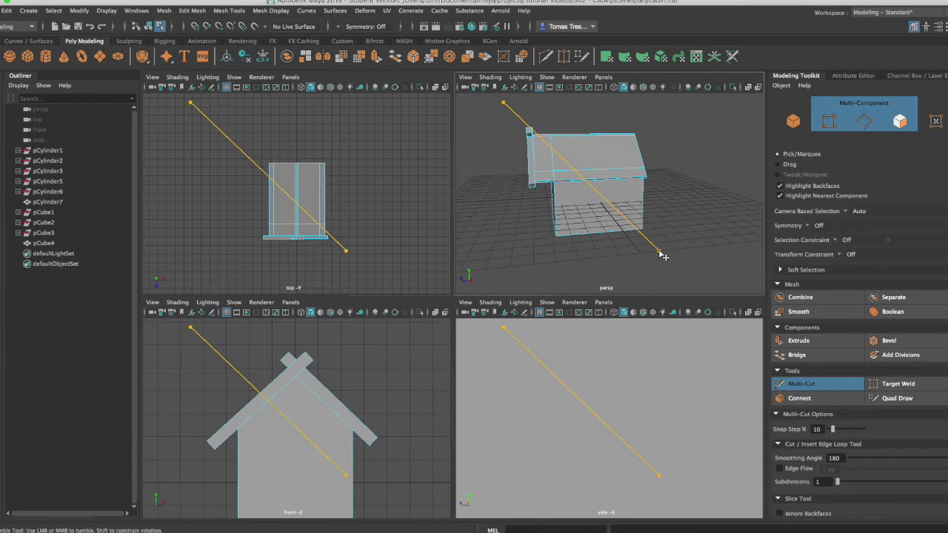
key(Return)
mouse_move(654, 254)
alt+mouse_down()
mouse_move(368, 248)
mouse_move(392, 218)
mouse_move(677, 256)
mouse_move(698, 235)
mouse_move(669, 251)
alt+mouse_up()
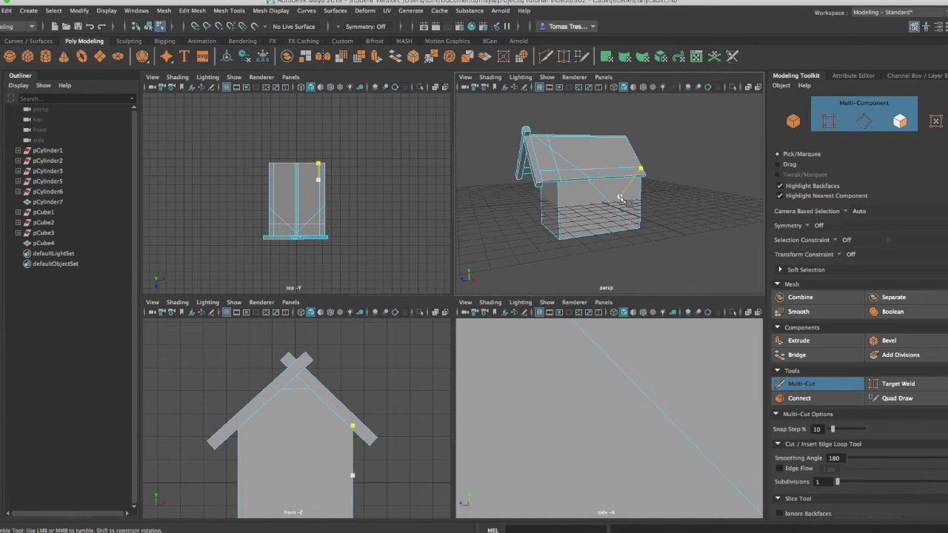
key(ctrl+z)
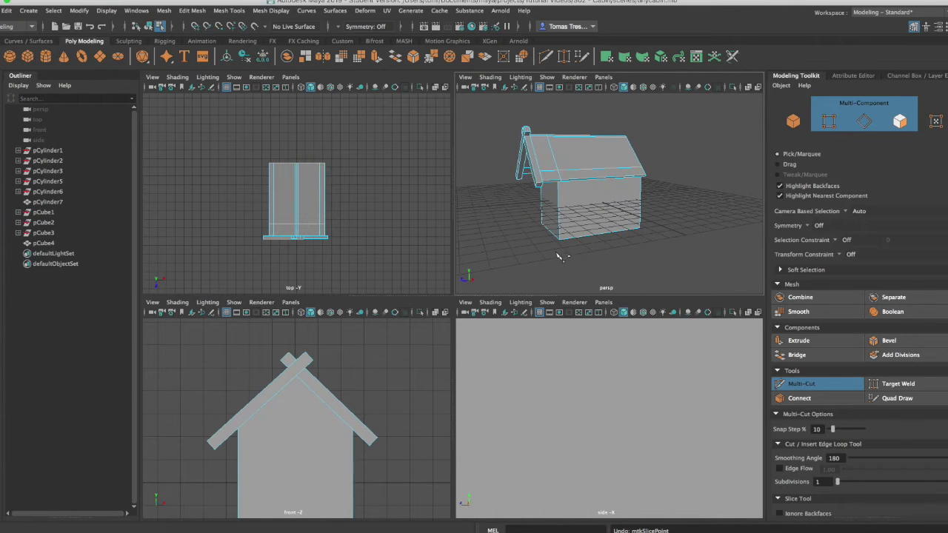
- Insert two horizontal edge loops across the right side wall, one near its lower part and one near its upper part
drag(582, 255, 587, 219)
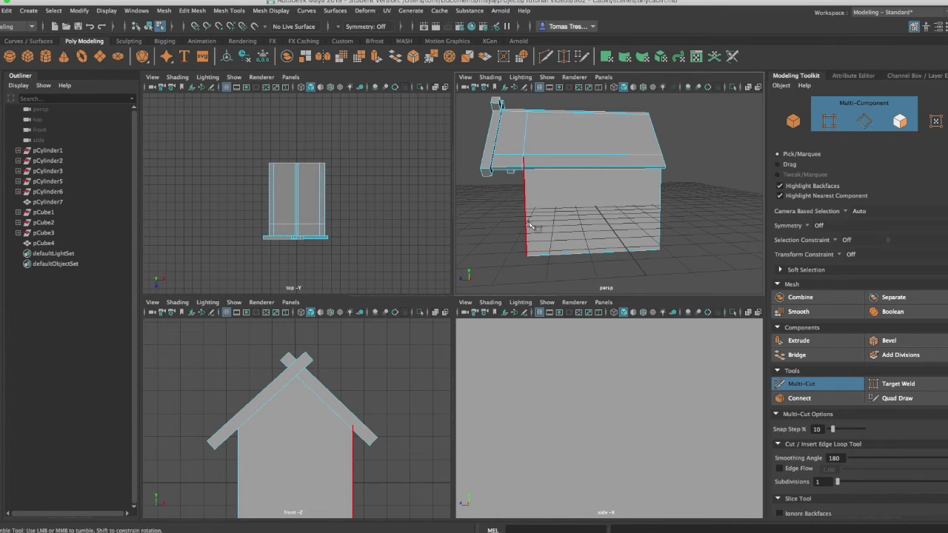
ctrl+click(526, 217)
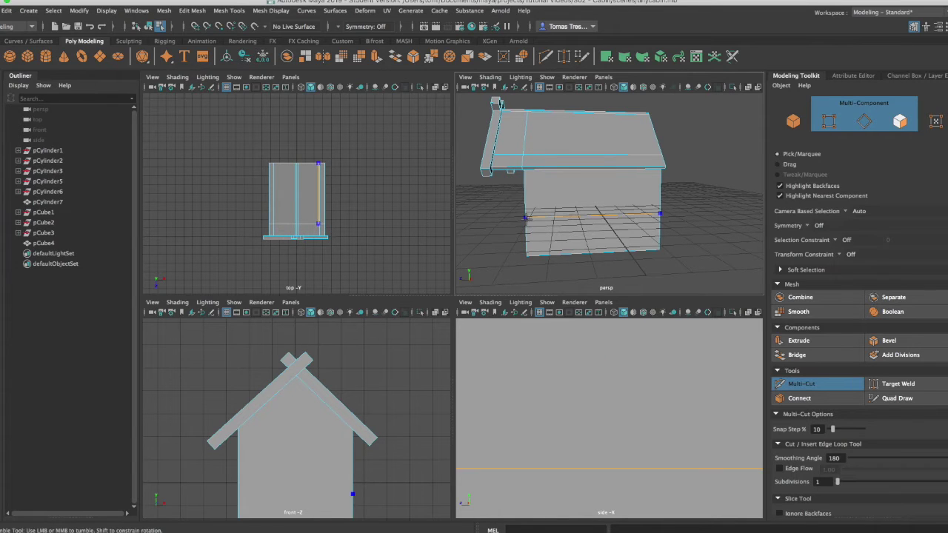
alt+drag(527, 221, 559, 215)
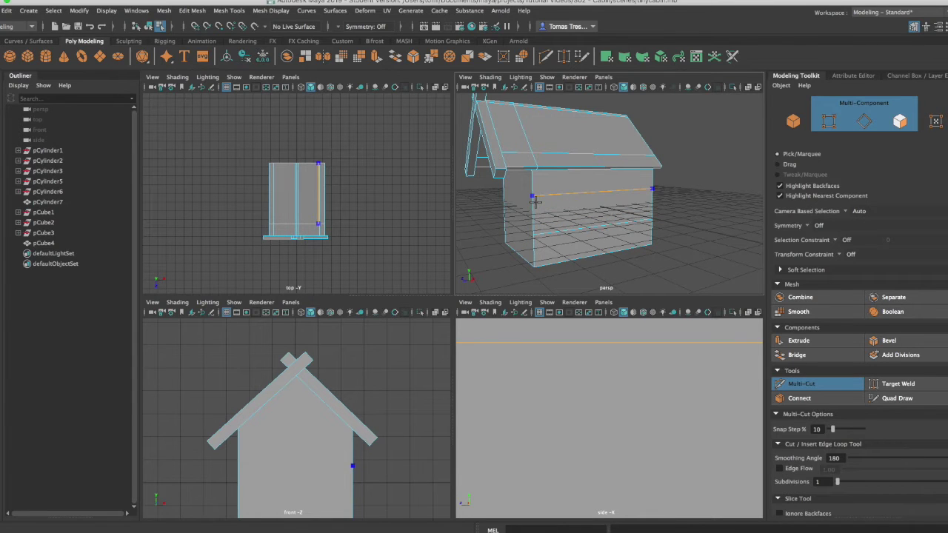
ctrl+click(587, 198)
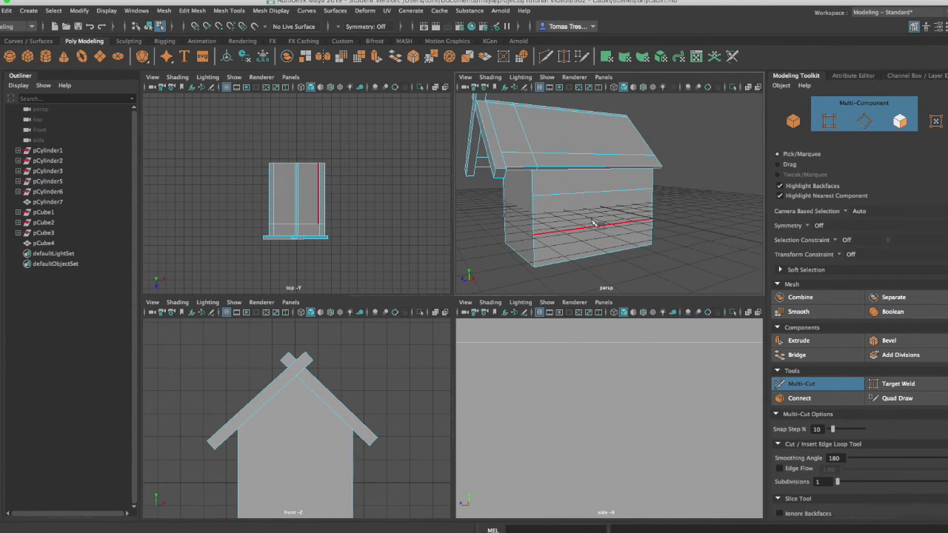
- Cut a vertical edge between the two horizontal wall edges as the side of the window nearer the cabin's front
scroll(592, 222, up, 3)
click(568, 218)
scroll(568, 218, down, 3)
scroll(593, 214, up, 4)
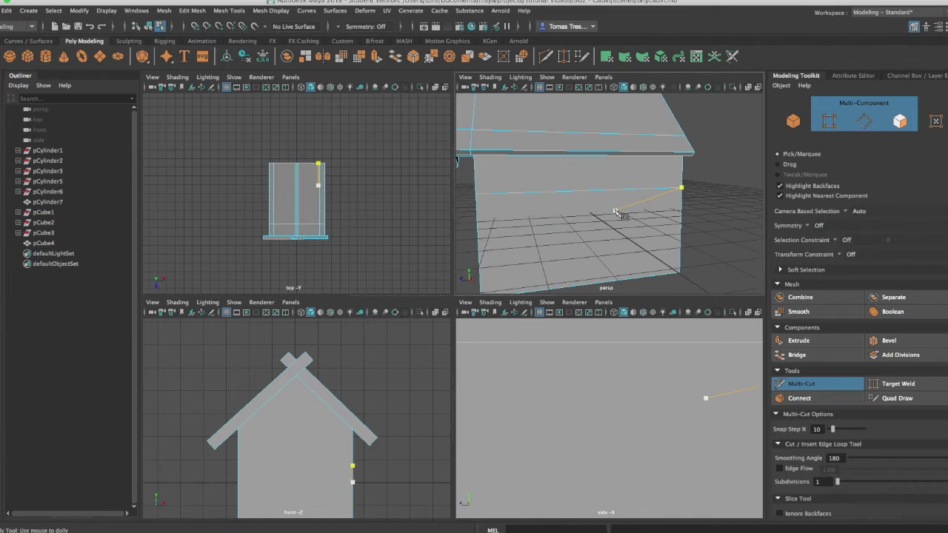
key(BackSpace)
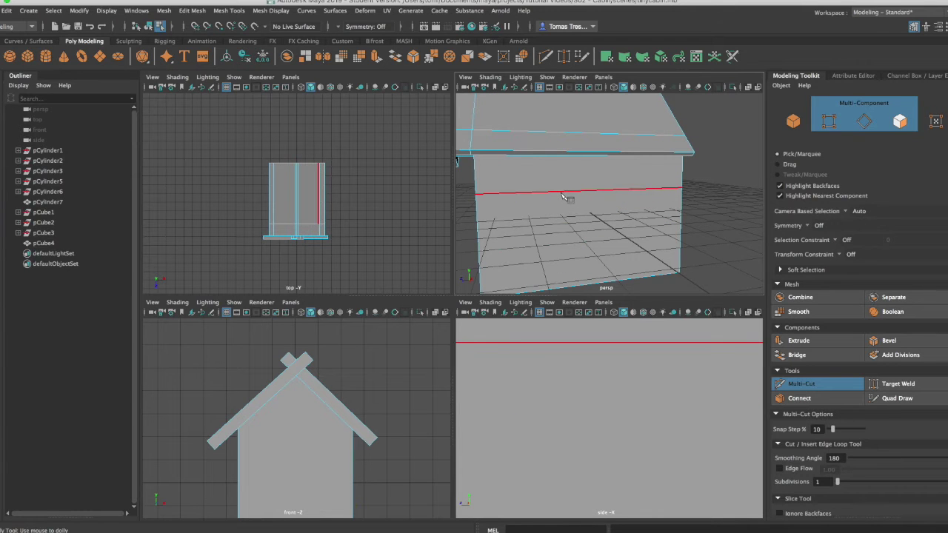
click(560, 193)
click(561, 244)
click(615, 192)
key(BackSpace)
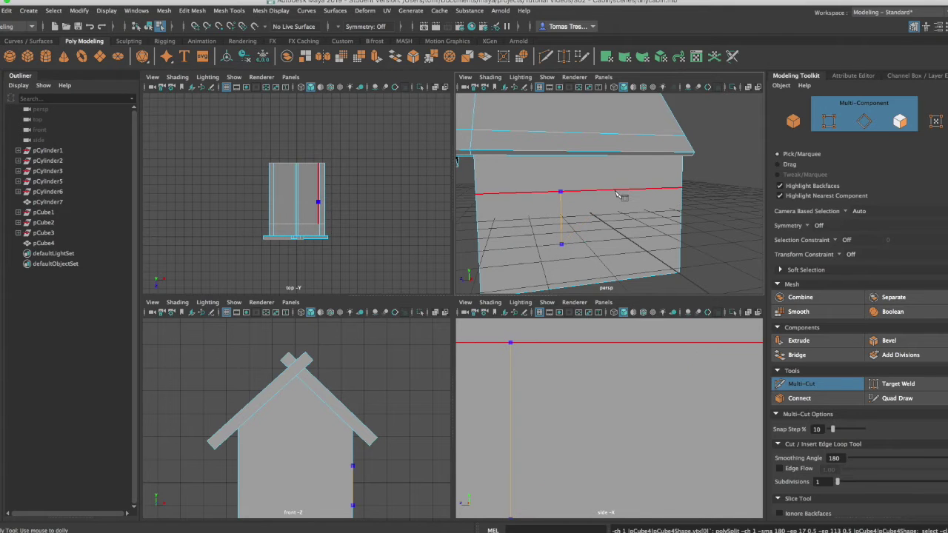
key(Return)
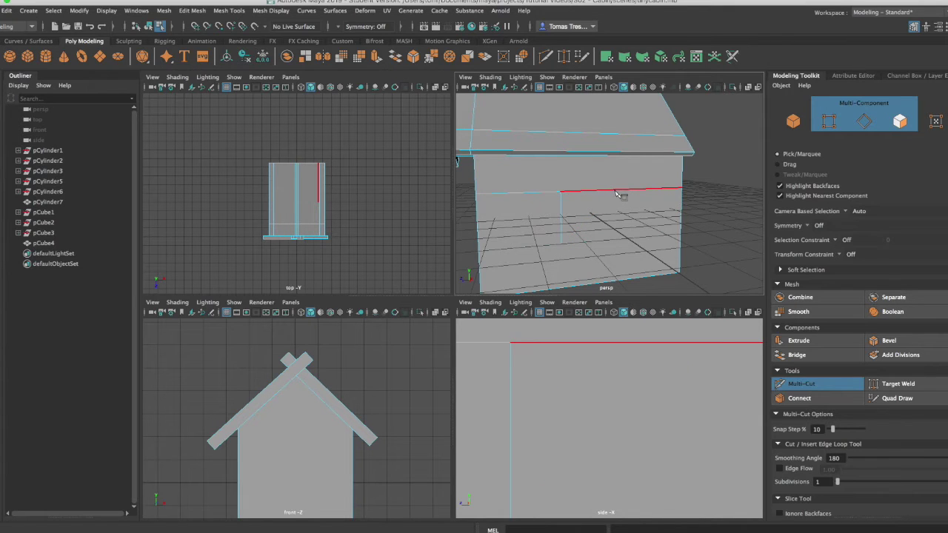
- Cut a second vertical edge between the same horizontal edges, nearer the cabin's rear, to close the window rectangle
click(616, 192)
click(615, 241)
mouse_move(614, 241)
alt+mouse_down()
mouse_move(599, 243)
mouse_move(674, 244)
mouse_move(597, 245)
mouse_move(615, 246)
alt+mouse_up()
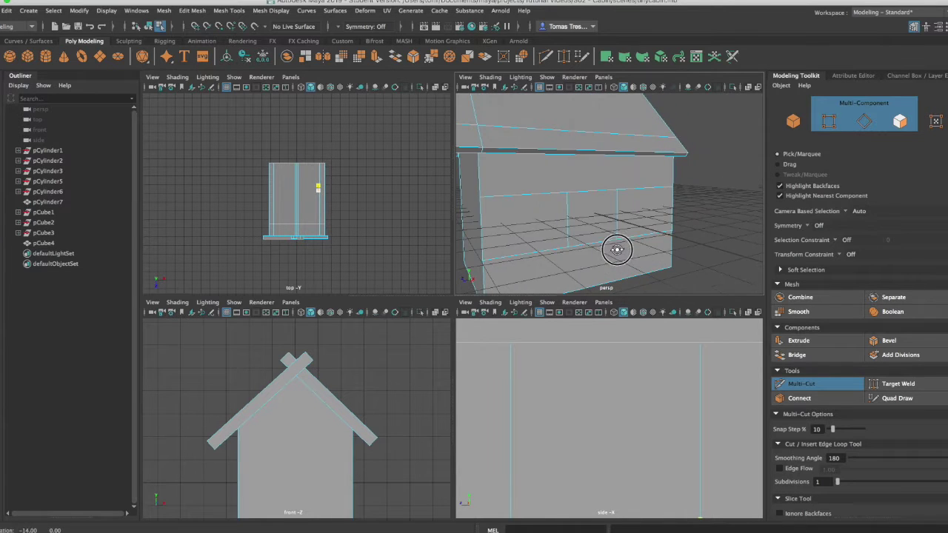
- Select the rectangular window face on the side wall and extrude it outward by about 0.207
click(586, 212)
right_drag(586, 211, 587, 240)
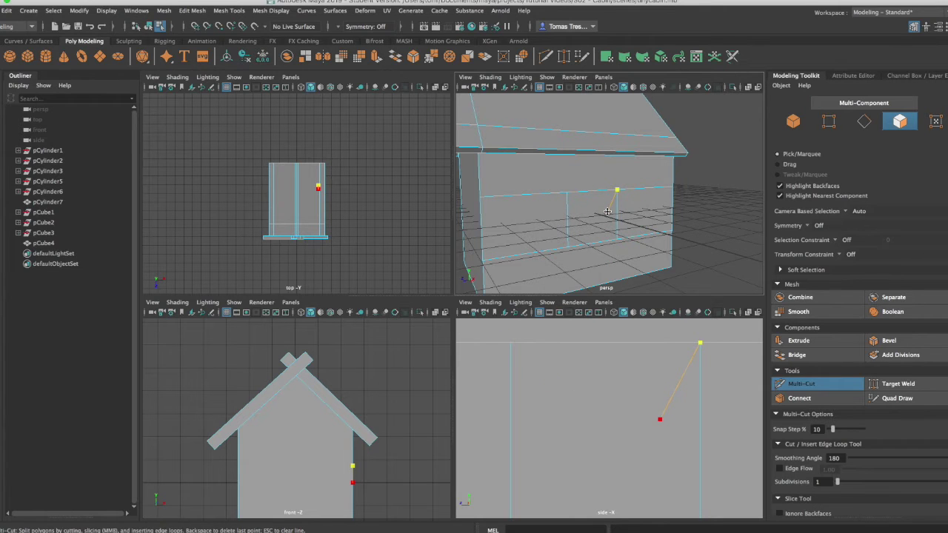
key(w)
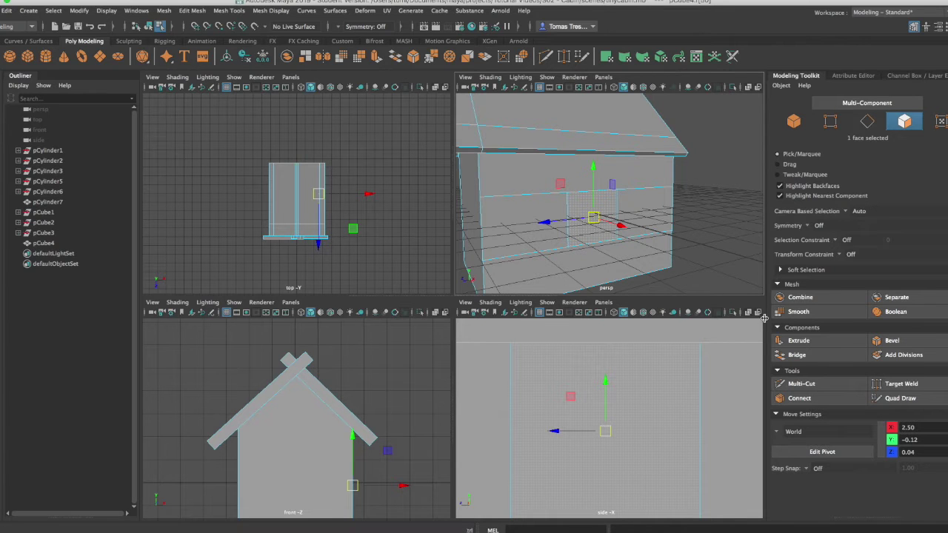
click(799, 340)
drag(609, 223, 613, 226)
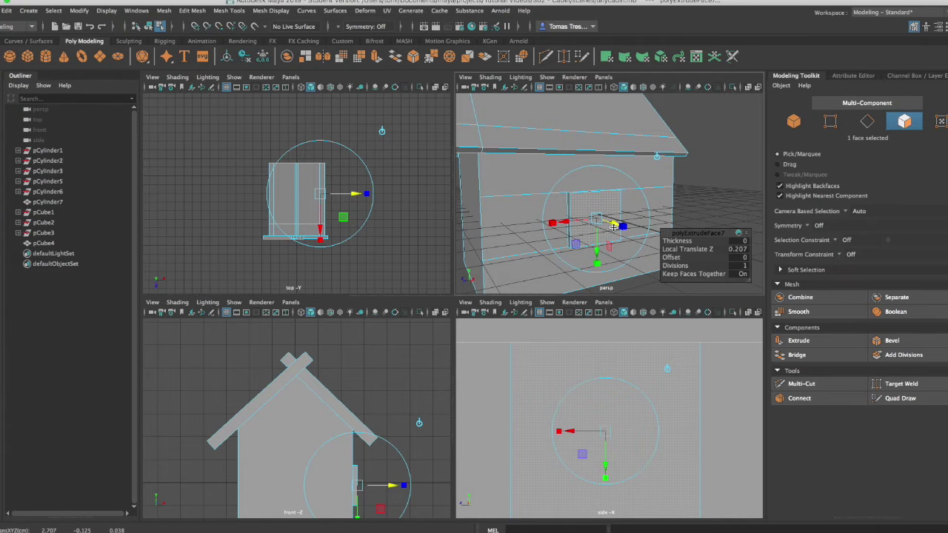
- Extrude the protruding window face in place and scale the new face inward to form a frame border
click(569, 205)
shift+click(581, 192)
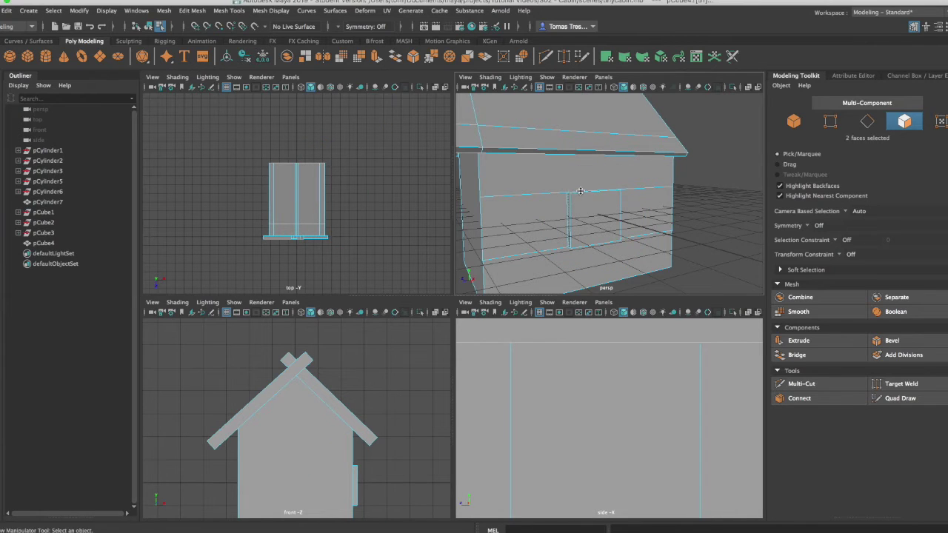
scroll(574, 208, up, 5)
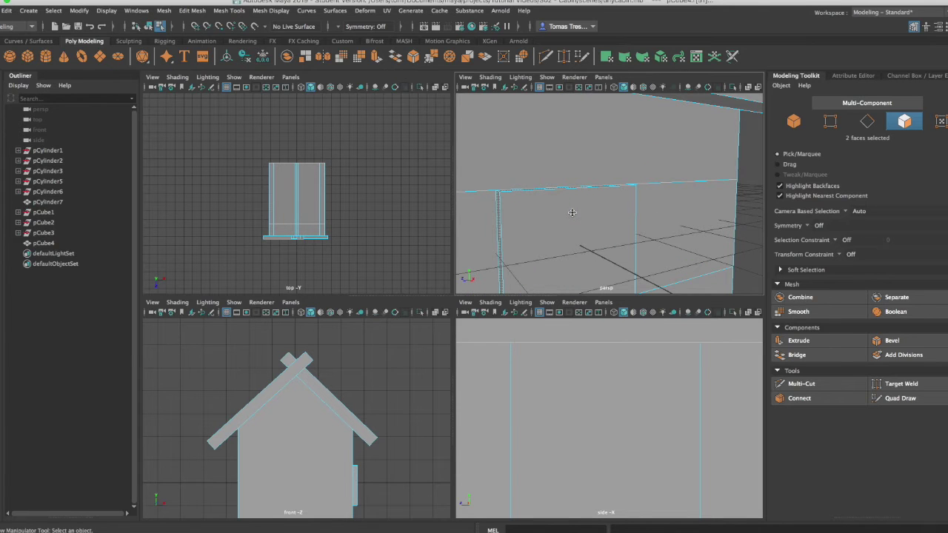
alt+drag(620, 222, 528, 222)
click(560, 199)
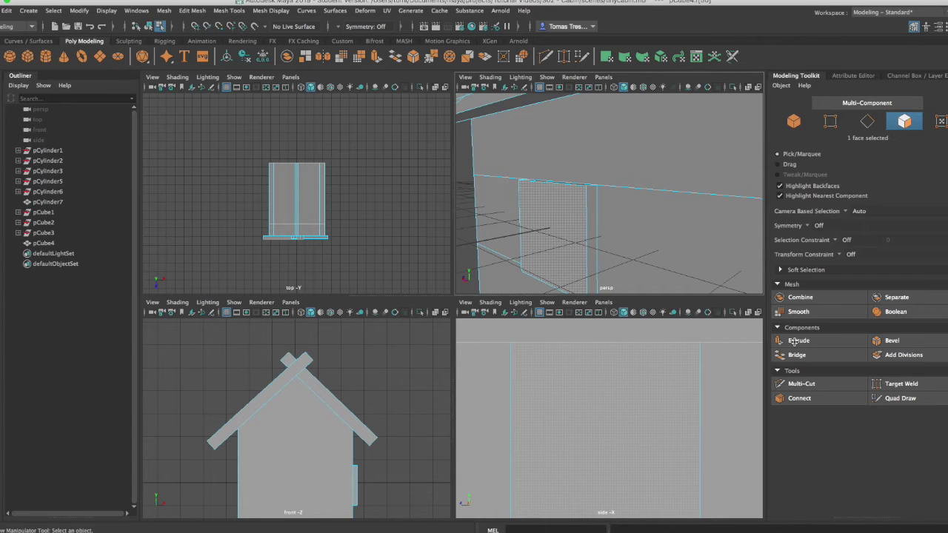
click(794, 340)
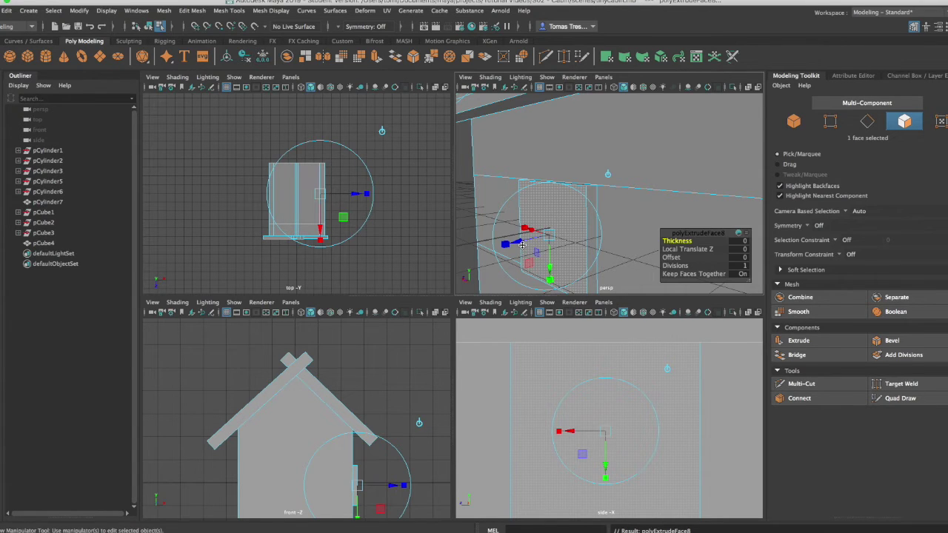
key(w)
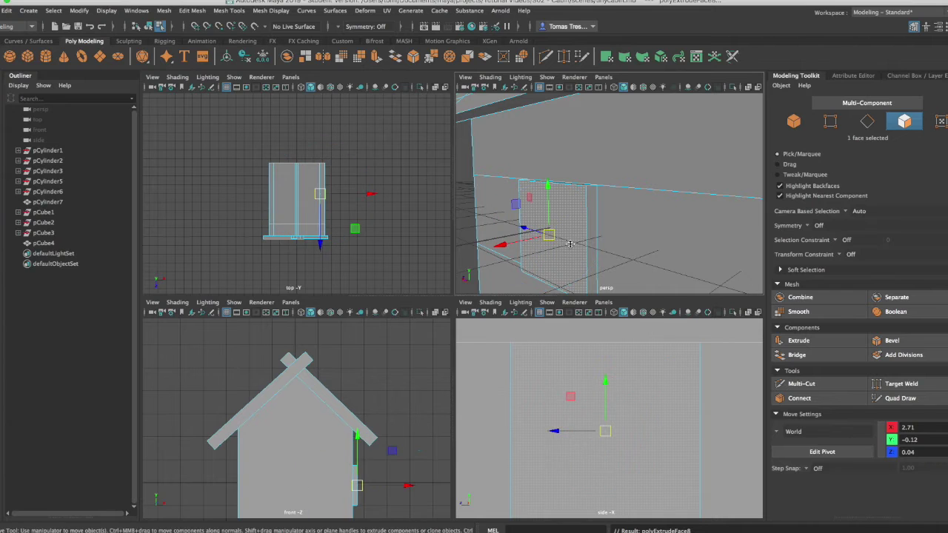
key(r)
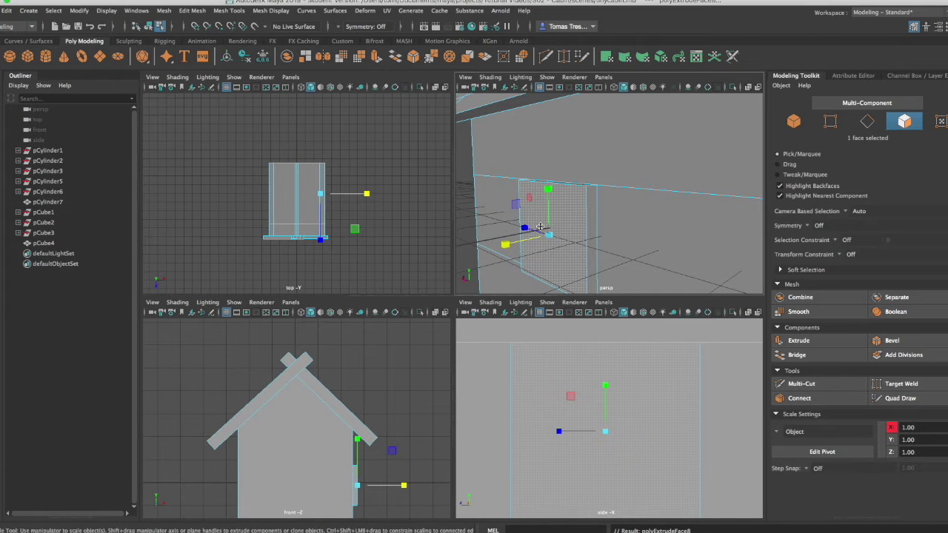
drag(549, 235, 535, 239)
- Extrude the inner window face inward by about 0.34 to recess the pane behind its frame
click(798, 341)
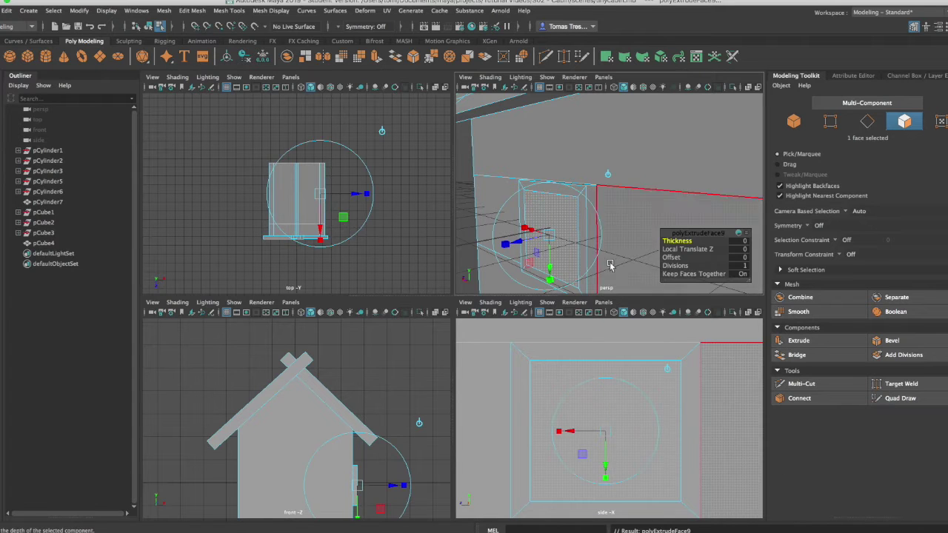
mouse_move(519, 244)
mouse_down()
mouse_move(631, 237)
mouse_move(680, 184)
mouse_move(652, 248)
mouse_move(534, 252)
mouse_move(537, 244)
mouse_up()
click(526, 241)
click(538, 241)
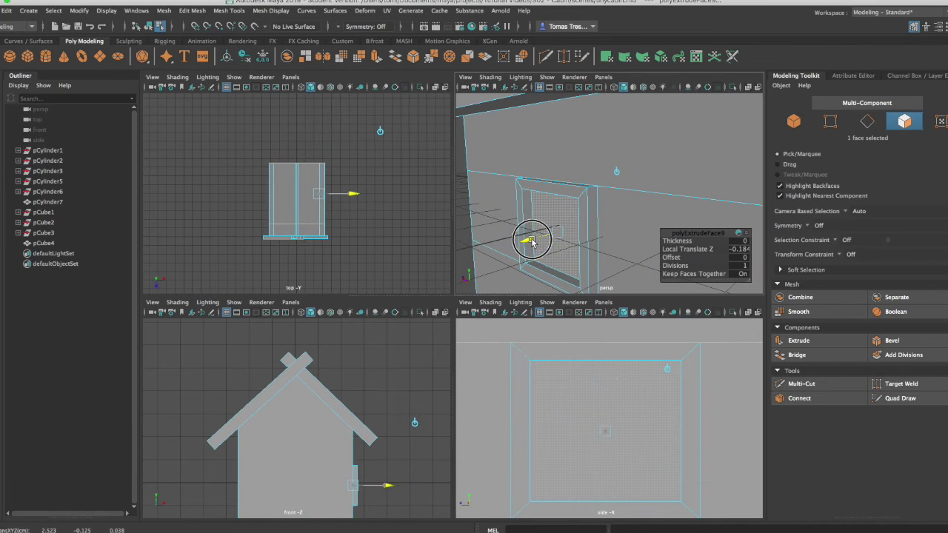
click(539, 241)
alt+drag(541, 244, 563, 249)
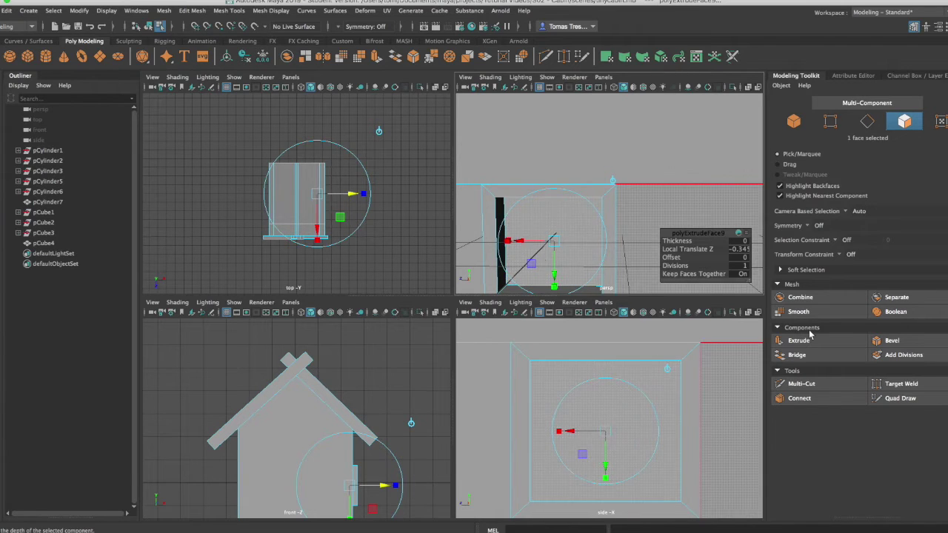
click(802, 384)
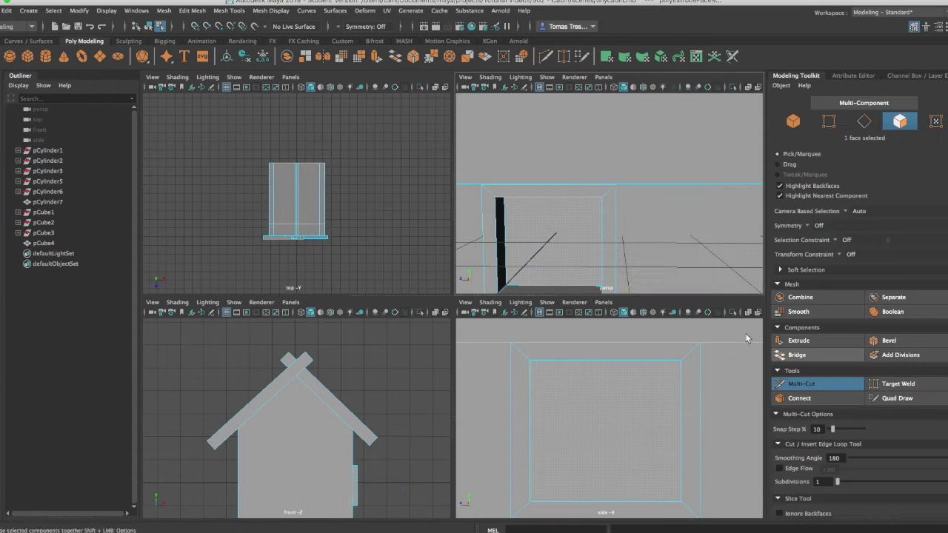
click(546, 286)
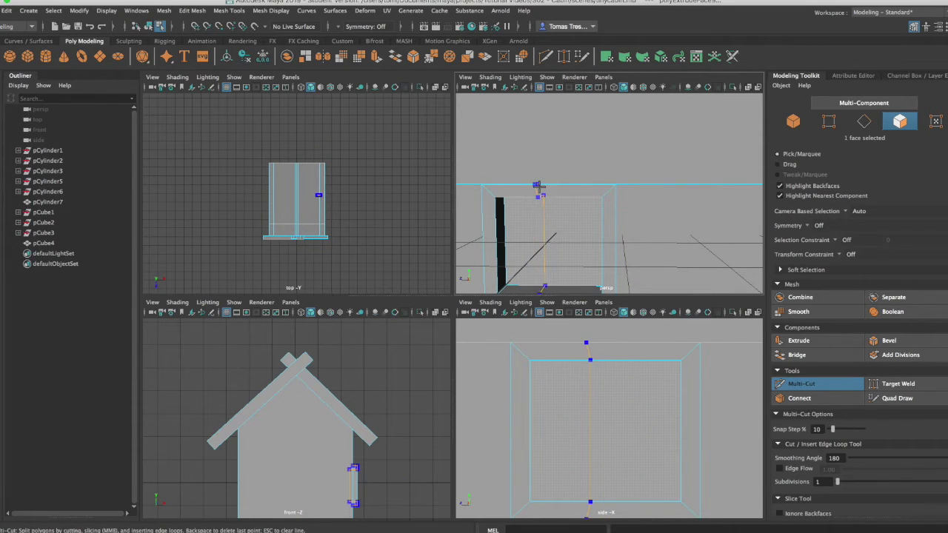
click(545, 205)
key(Return)
alt+drag(546, 223, 548, 244)
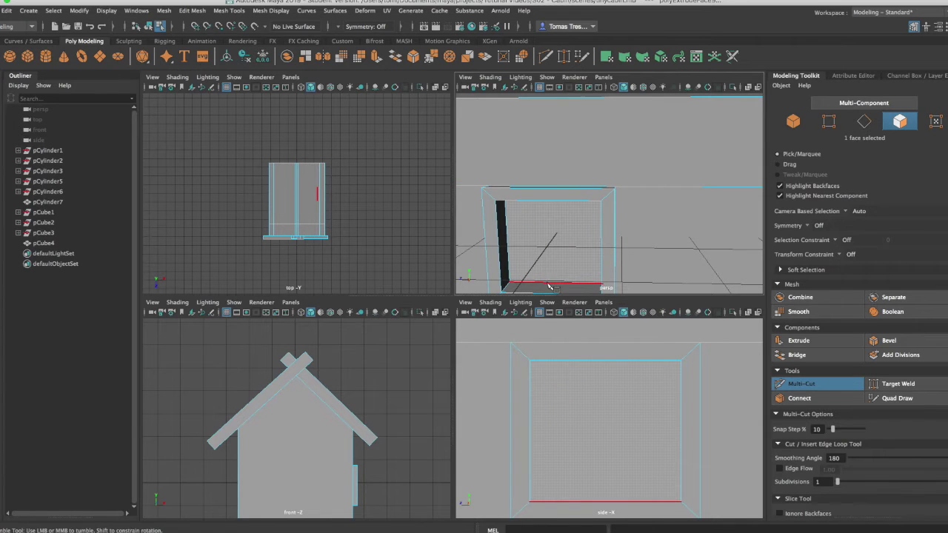
- Cut two closely spaced vertical edges through the recessed pane near its centre, from its upper to its lower edge
click(548, 285)
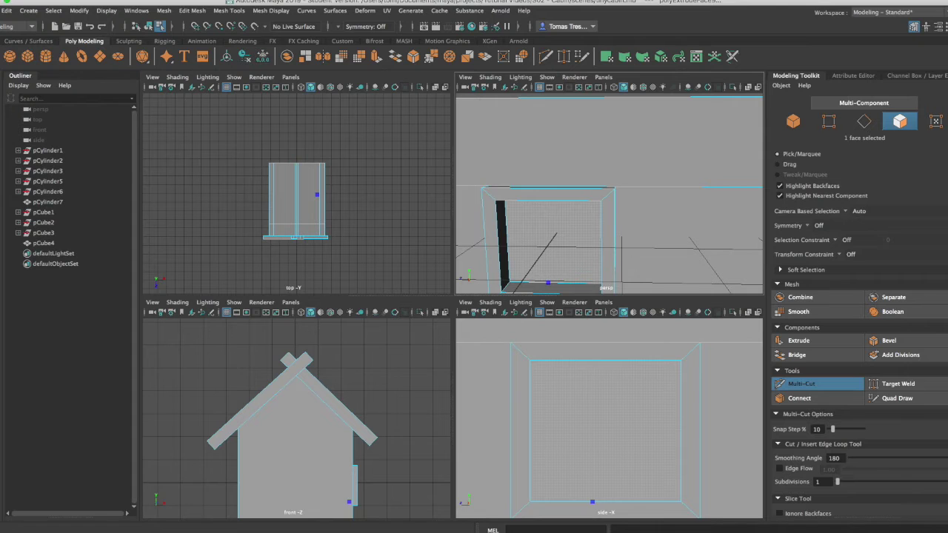
alt+drag(543, 234, 540, 199)
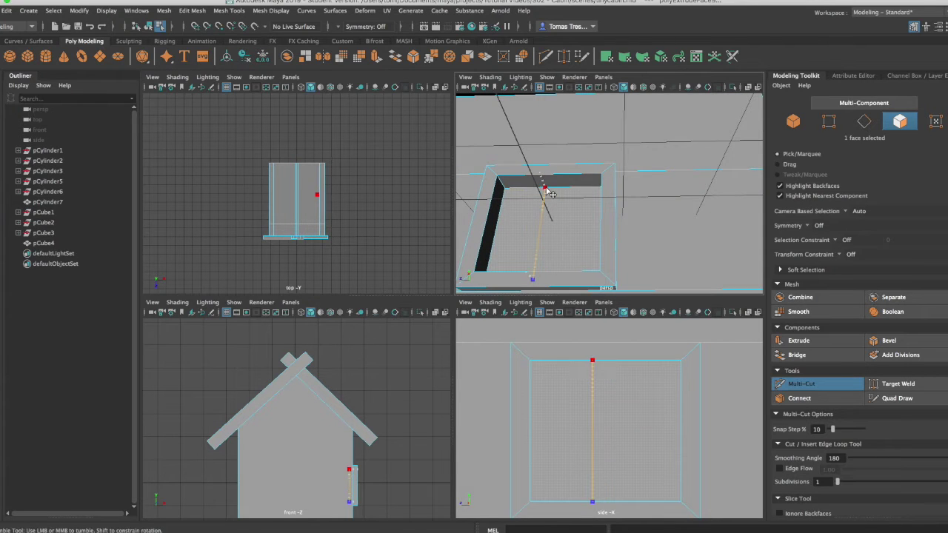
click(556, 187)
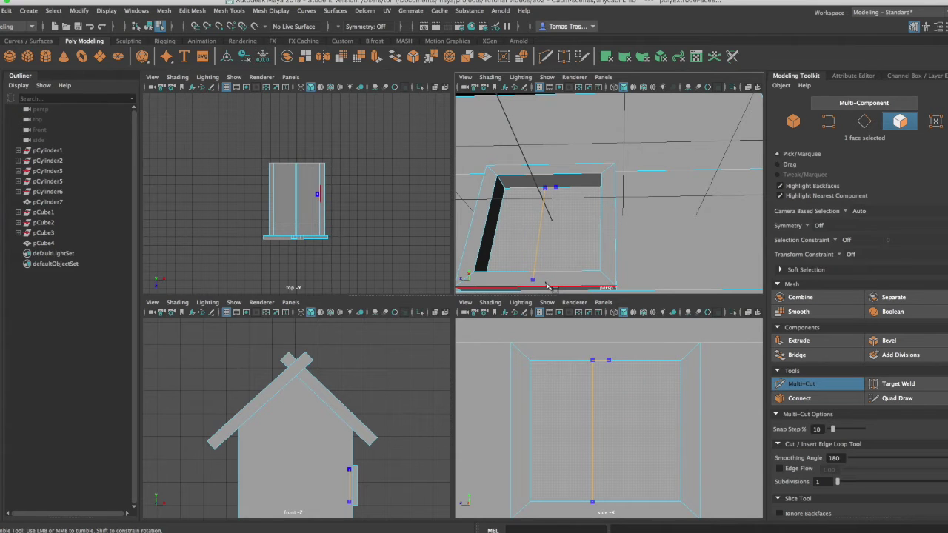
key(Return)
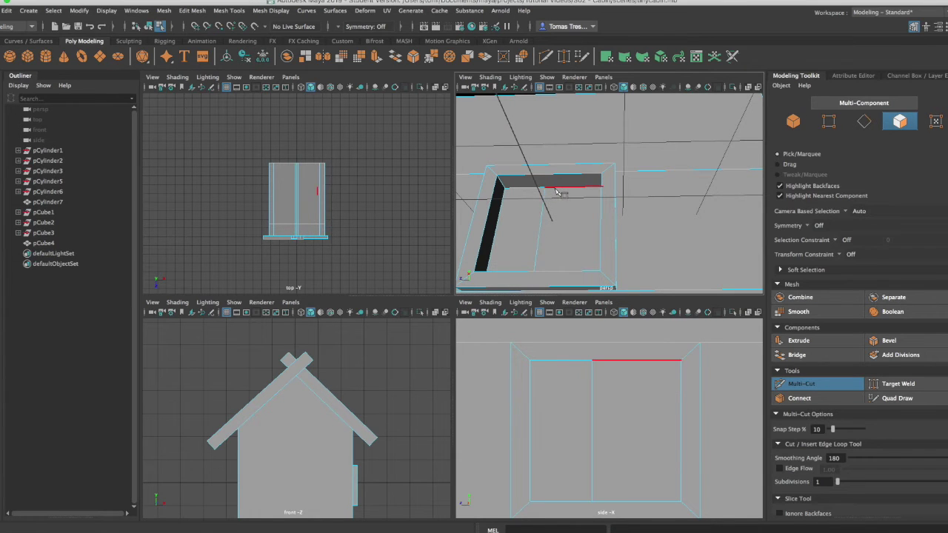
click(555, 187)
alt+drag(556, 264, 554, 275)
click(553, 288)
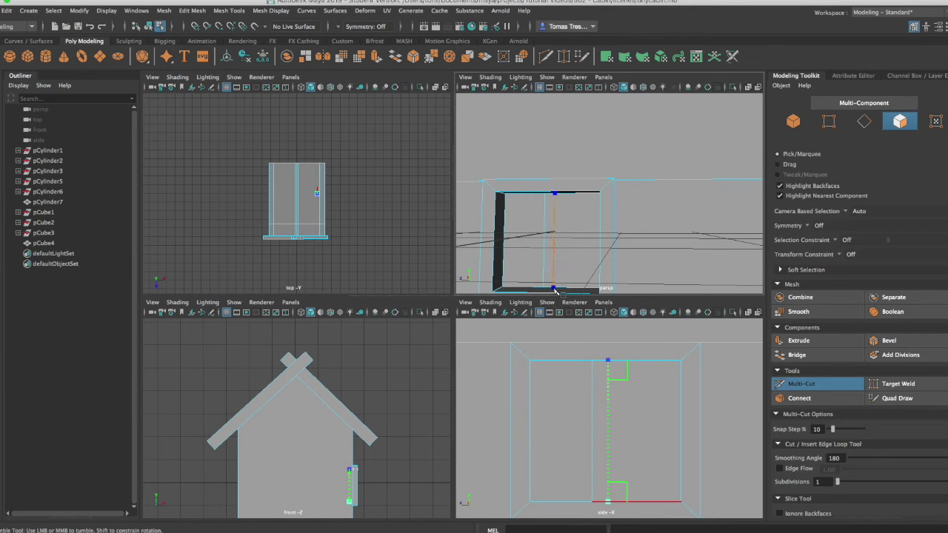
key(Return)
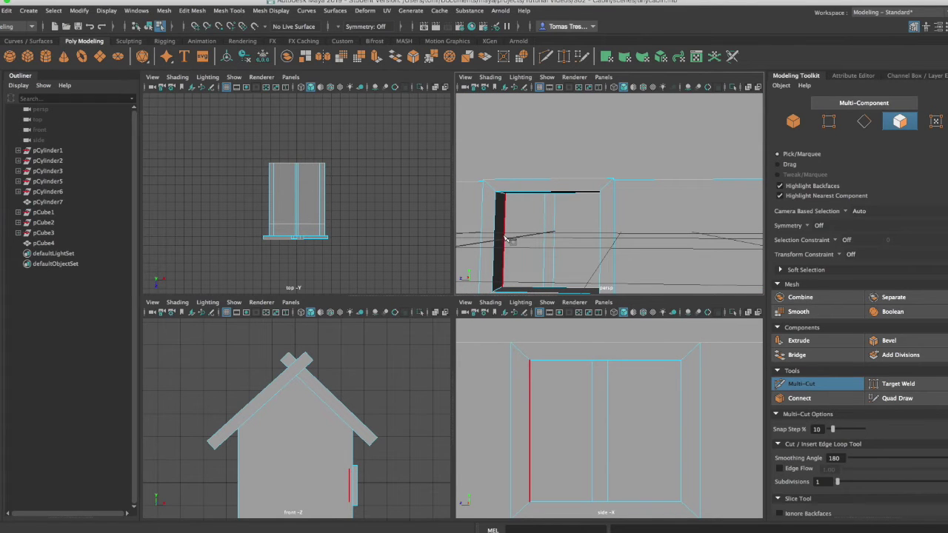
- Cut two closely spaced horizontal edges across the recessed pane near mid-height, completing the outline of a cross
click(505, 238)
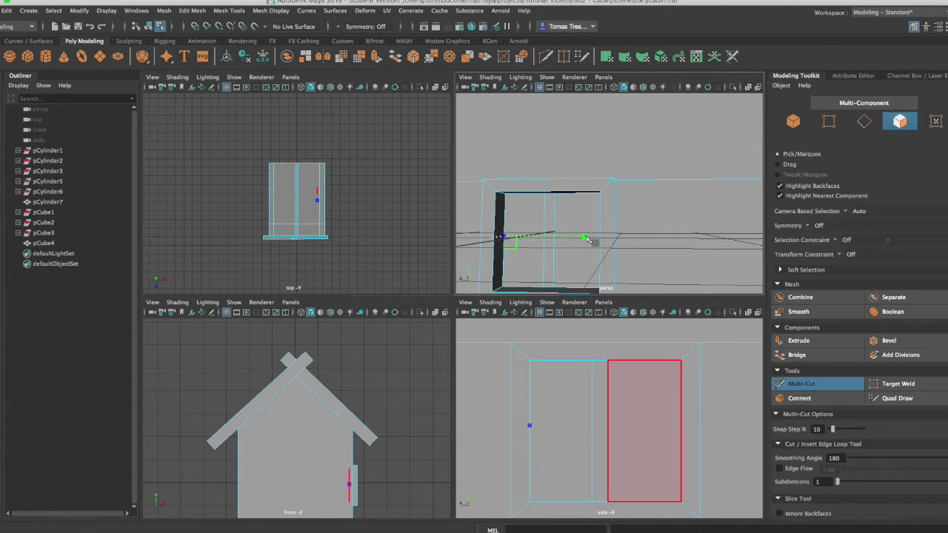
alt+drag(596, 238, 607, 237)
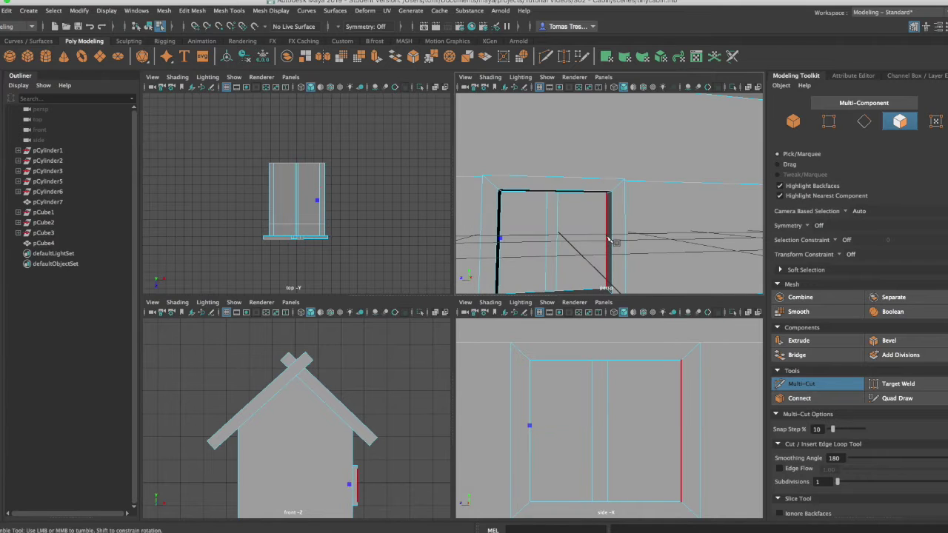
click(607, 237)
key(Return)
click(500, 252)
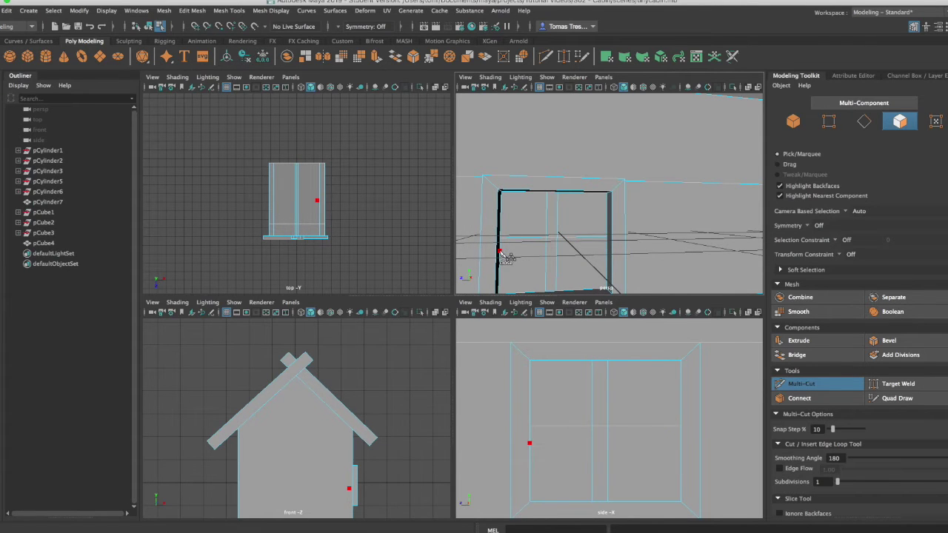
click(608, 250)
right_drag(534, 246, 532, 271)
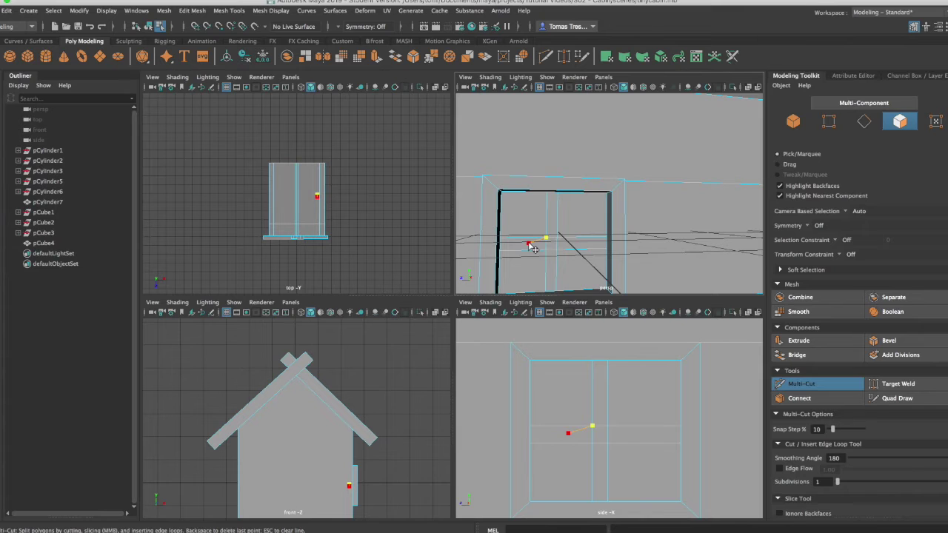
key(w)
- Select the five narrow faces forming the cross in the pane and extrude them outward by about 0.156 as window bars
click(529, 245)
click(560, 241)
click(563, 233)
click(572, 249)
click(563, 215)
click(555, 215)
click(559, 271)
shift+click(559, 271)
shift+click(729, 285)
click(794, 342)
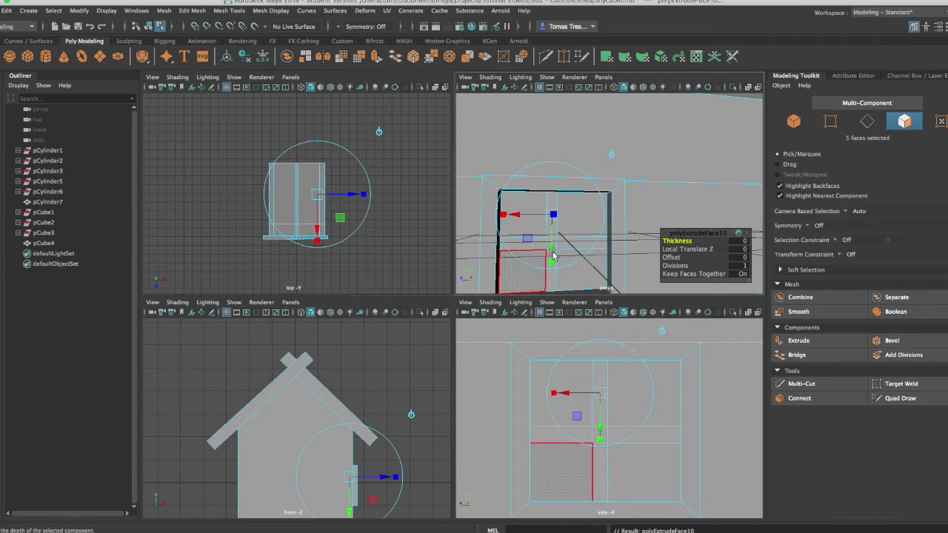
scroll(548, 272, down, 3)
drag(594, 224, 589, 271)
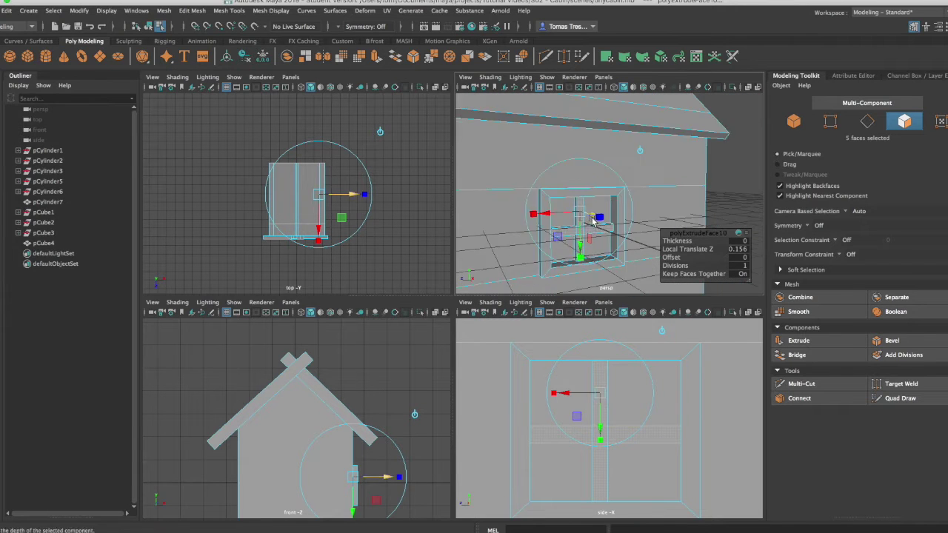
alt+drag(559, 237, 592, 229)
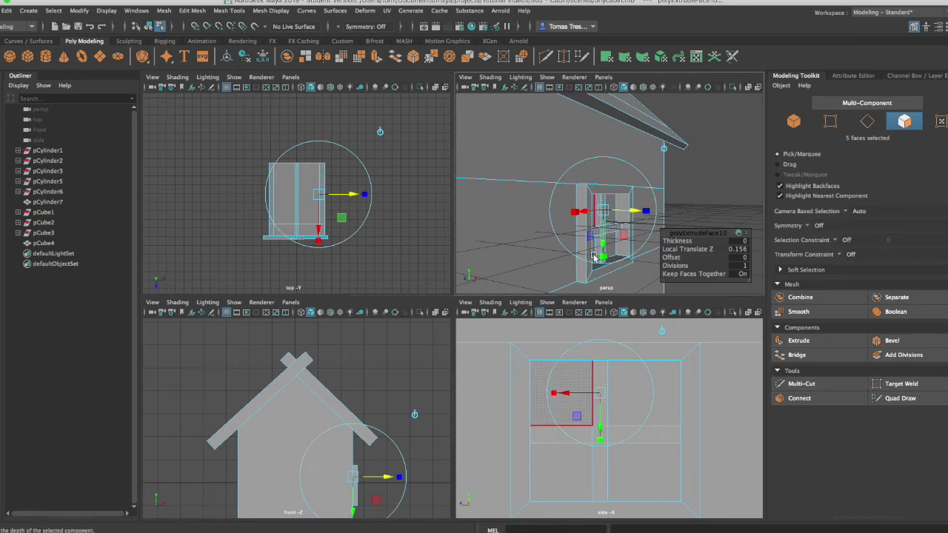
- Bevel the four outer front edges of the window frame and increase the bevel's segments
right_click(585, 199)
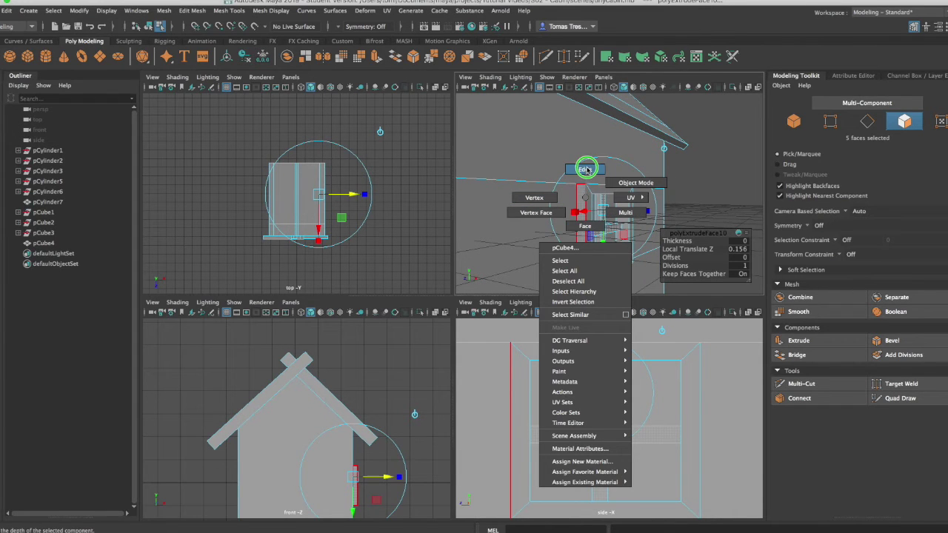
click(585, 168)
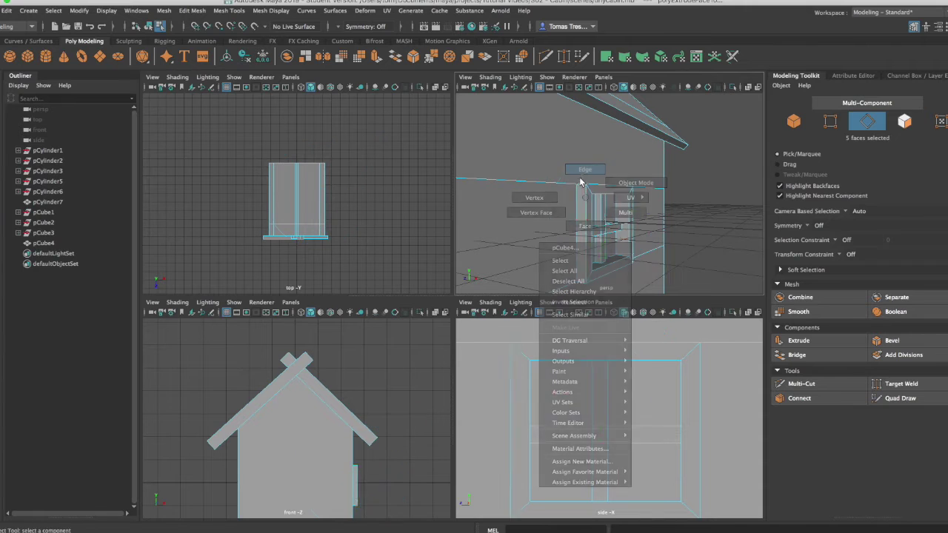
double_click(607, 186)
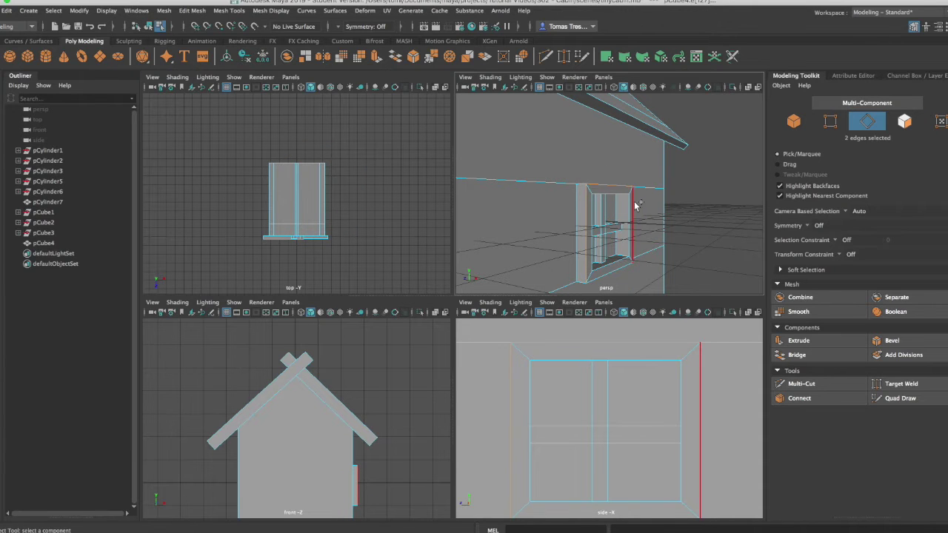
shift+click(627, 254)
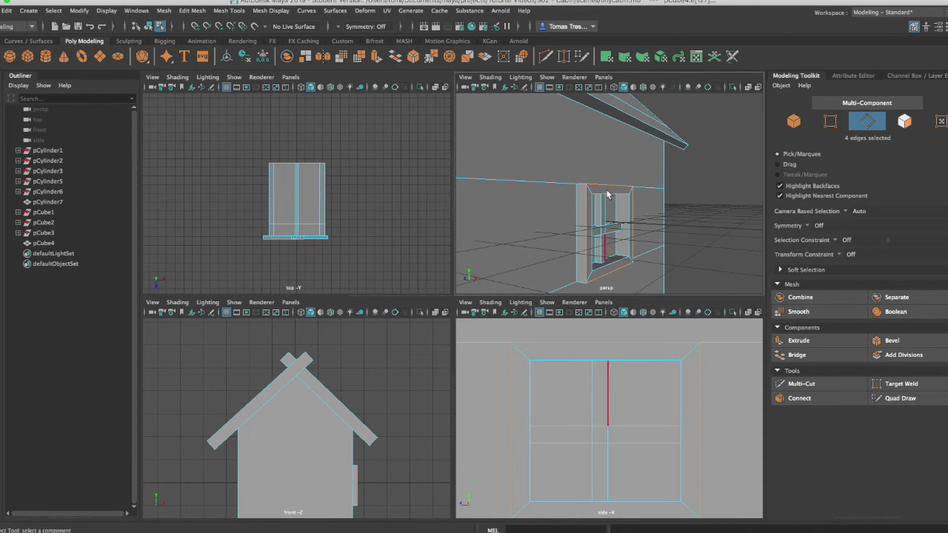
click(192, 11)
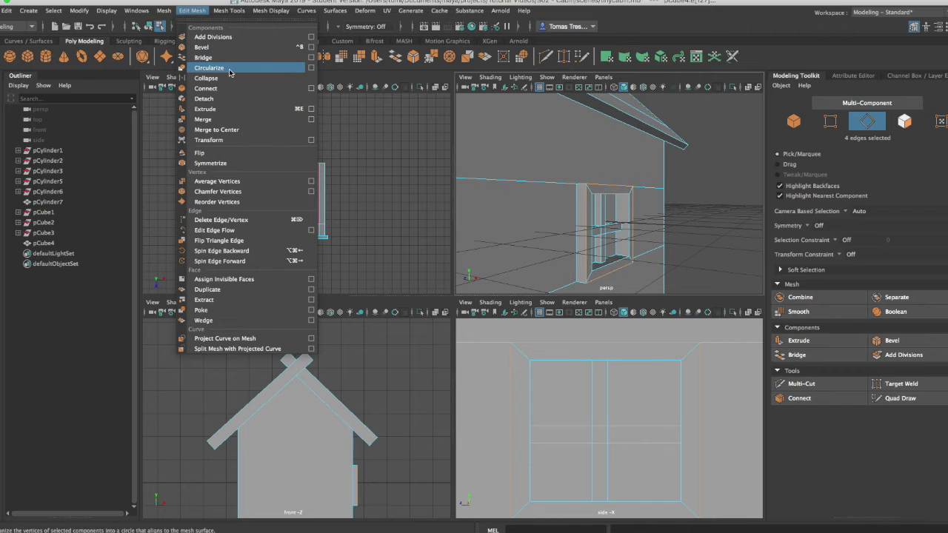
click(203, 47)
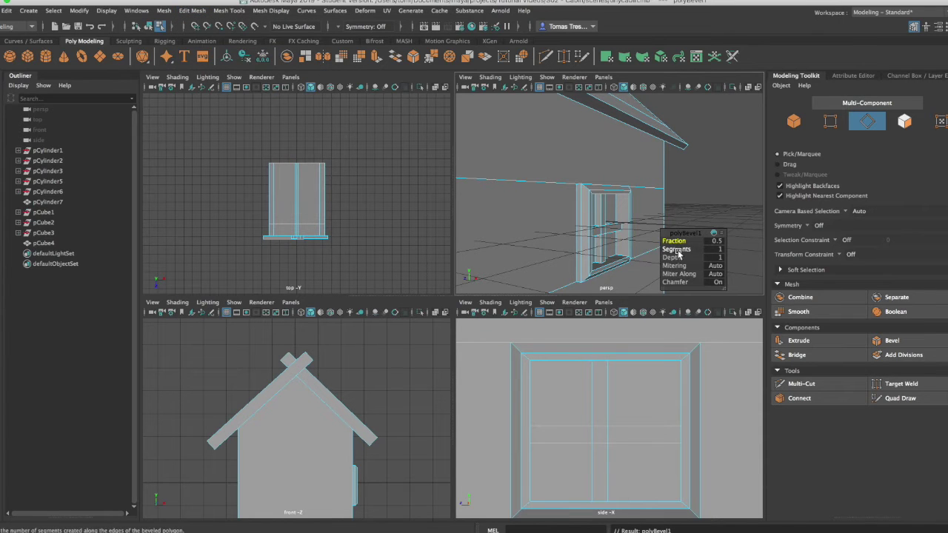
drag(676, 250, 680, 250)
alt+drag(593, 250, 622, 240)
alt+drag(688, 180, 663, 204)
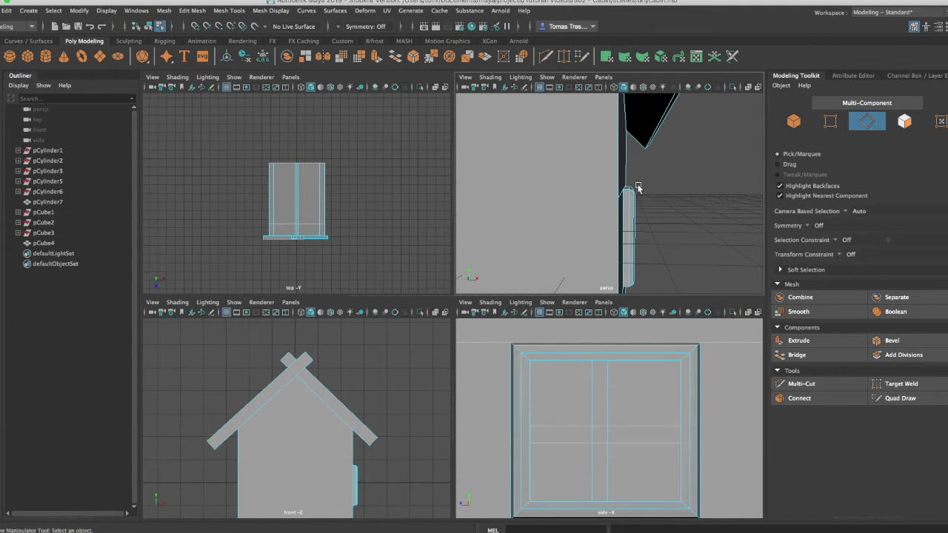
- Select the eight front edges along the window's cross bars and bevel them
alt+drag(611, 188, 597, 227)
shift+click(588, 213)
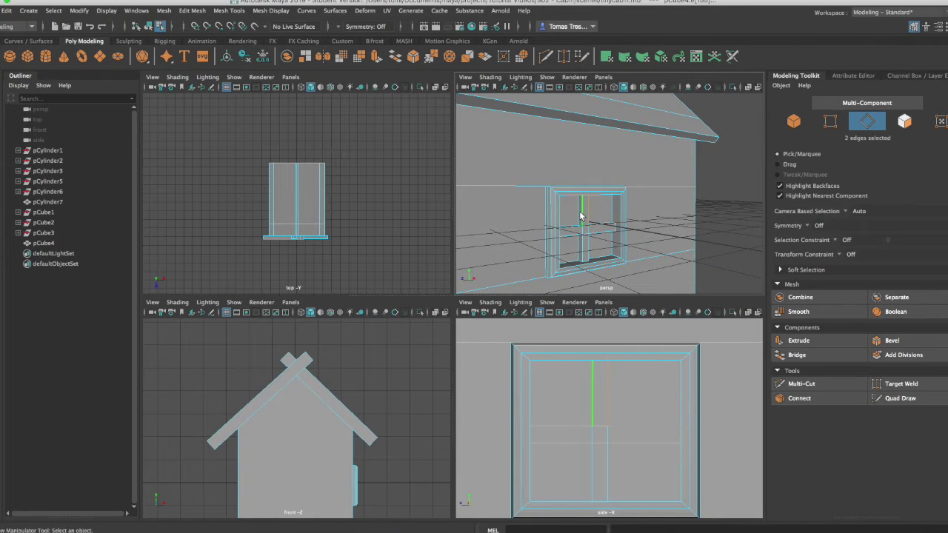
shift+click(599, 244)
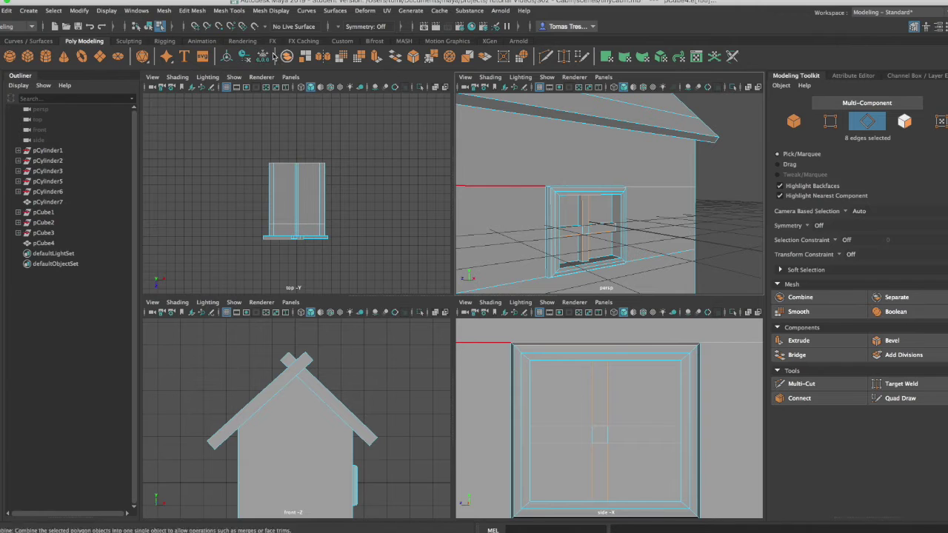
click(192, 11)
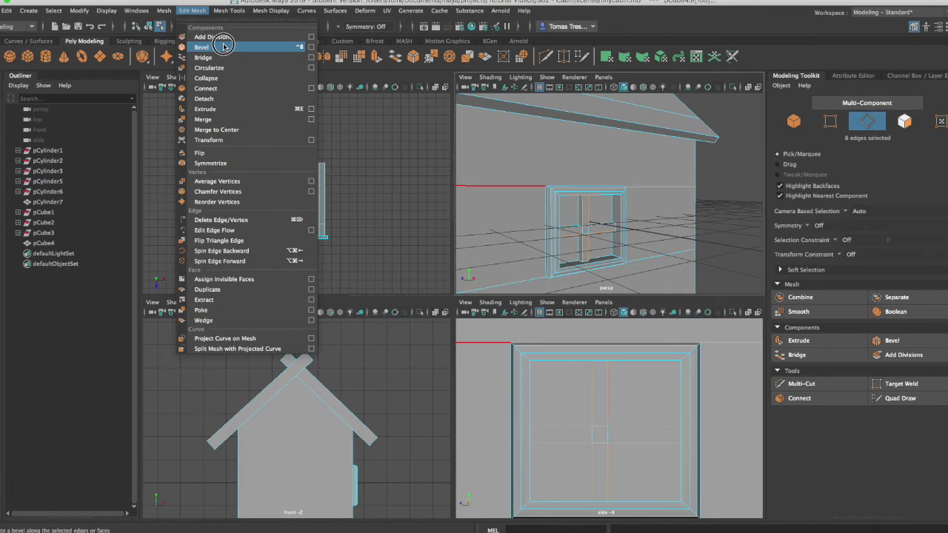
click(203, 47)
alt+drag(594, 238, 517, 255)
key(f)
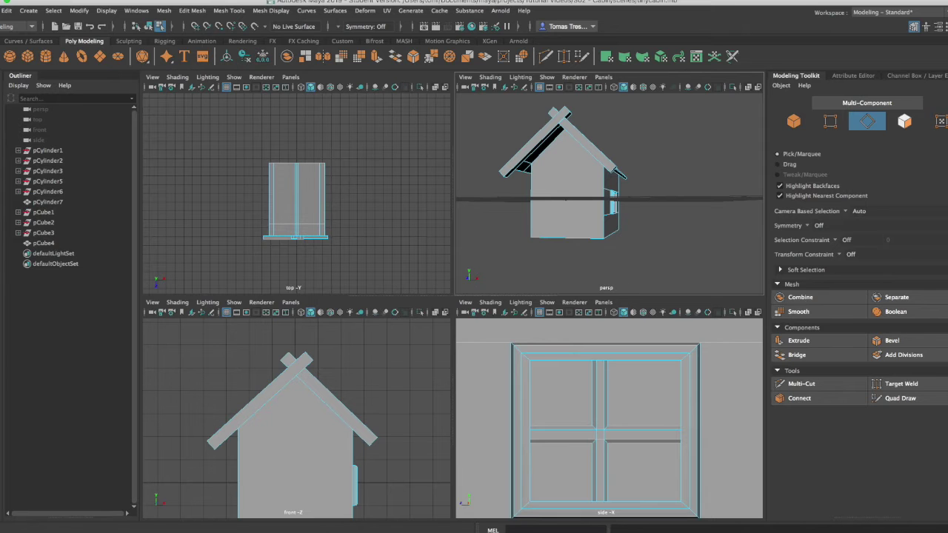
- Switch to the browser and examine the reference cabin's 3D model in the Sketchfab Tiny Cabin challenge article, then return to Maya
key(super+Tab)
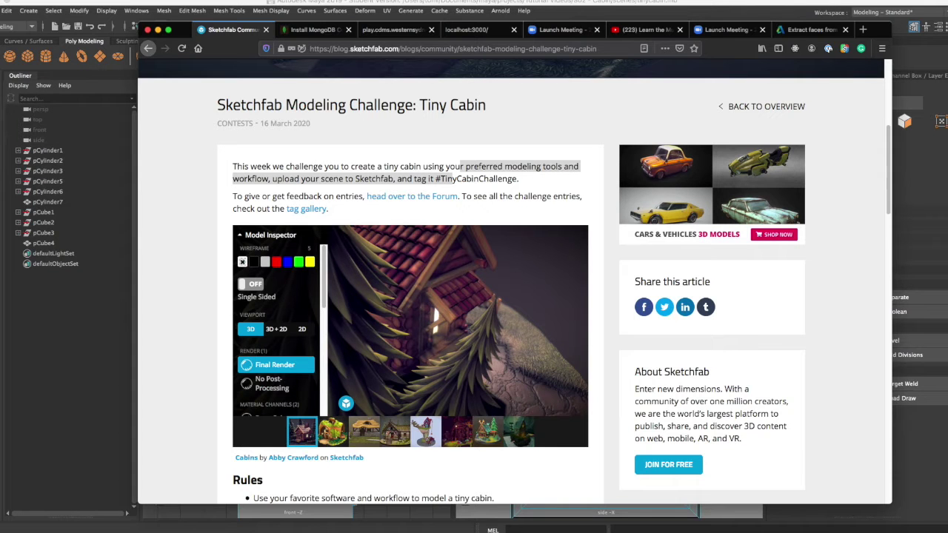
mouse_move(449, 355)
mouse_down()
mouse_move(330, 341)
mouse_move(360, 318)
mouse_up()
mouse_move(386, 361)
mouse_down()
mouse_move(403, 337)
mouse_move(387, 374)
mouse_move(394, 382)
mouse_move(417, 360)
mouse_move(408, 377)
mouse_move(464, 299)
mouse_move(448, 338)
mouse_up()
scroll(393, 383, up, 5)
double_click(413, 376)
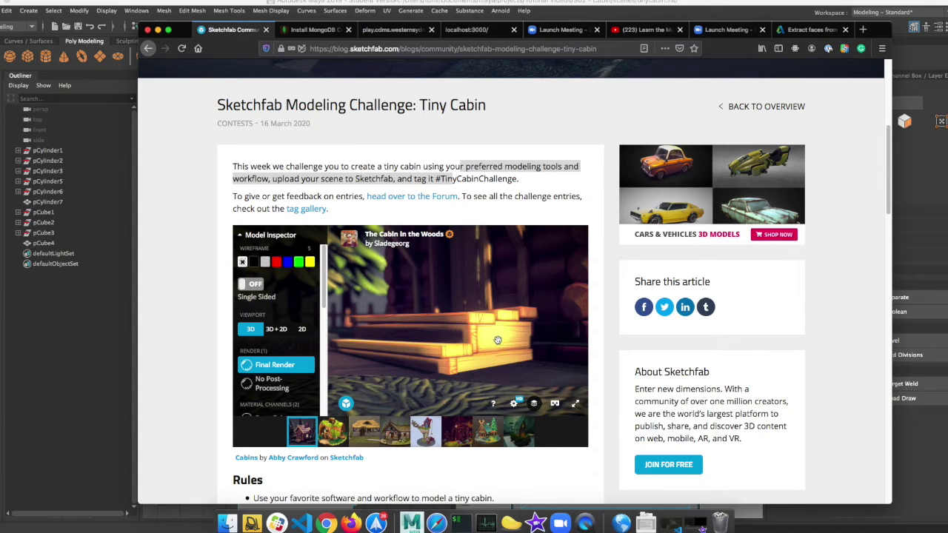
click(508, 3)
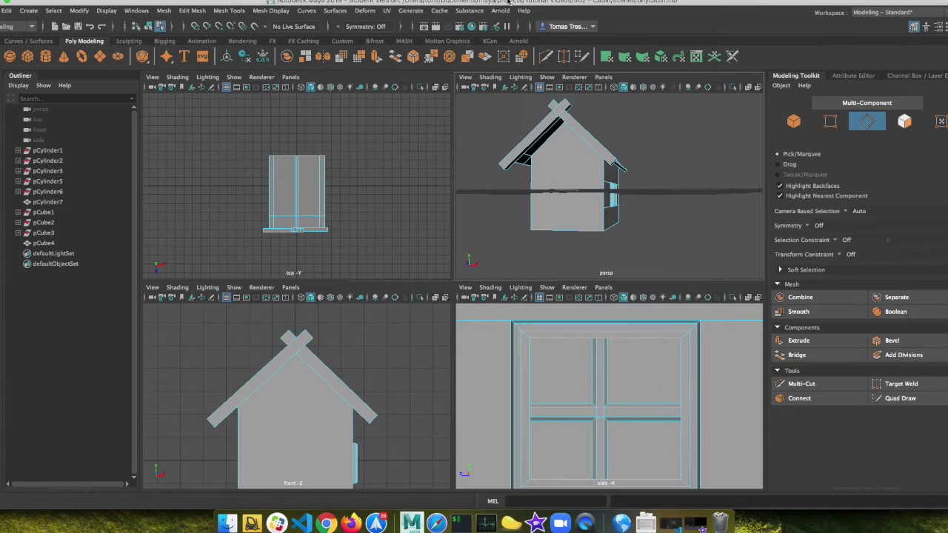
- Select the five end faces along the roof's rear edge and extrude them outward by about 0.87 as an overhang
alt+drag(636, 236, 611, 192)
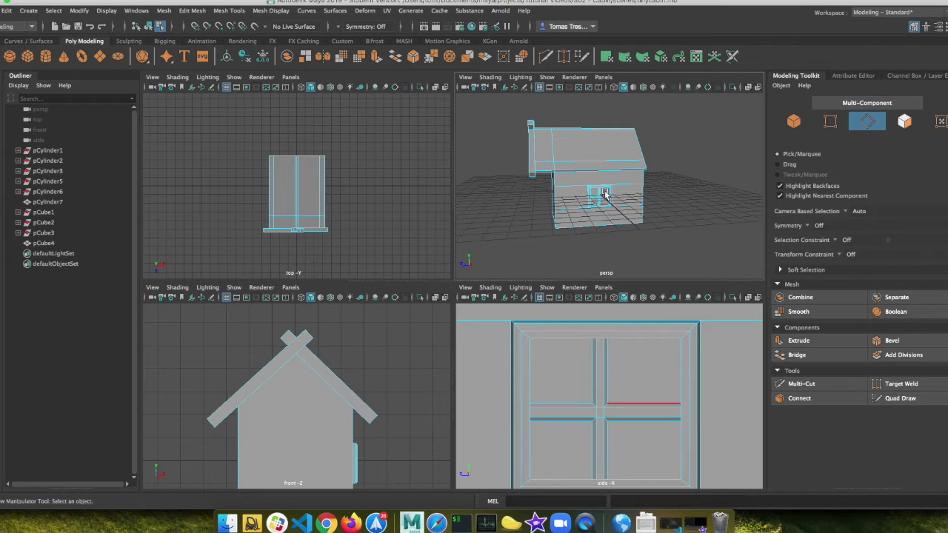
alt+drag(515, 195, 722, 219)
right_click(588, 174)
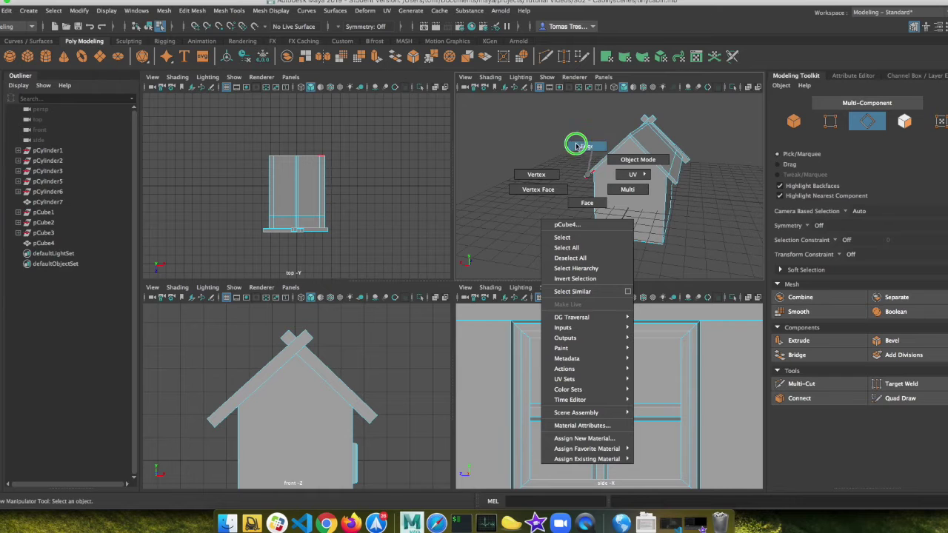
click(587, 201)
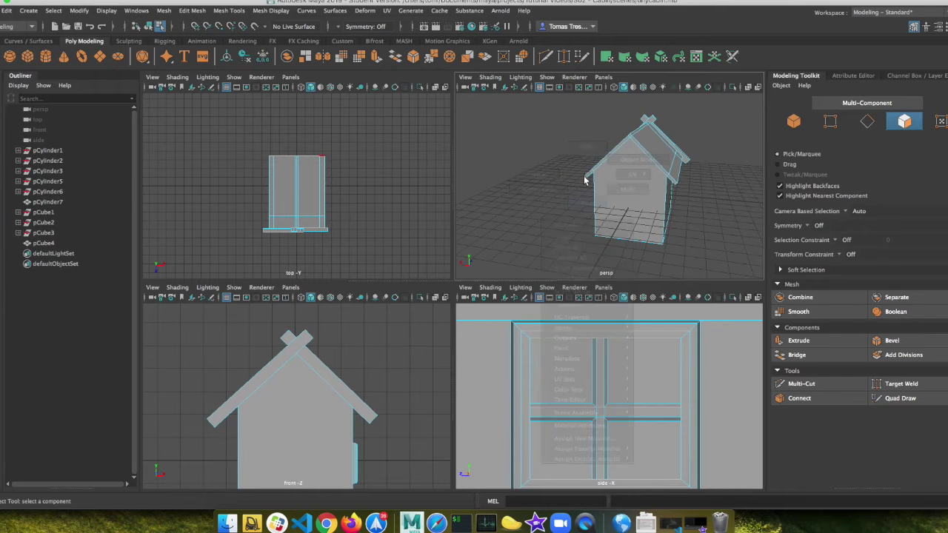
click(600, 169)
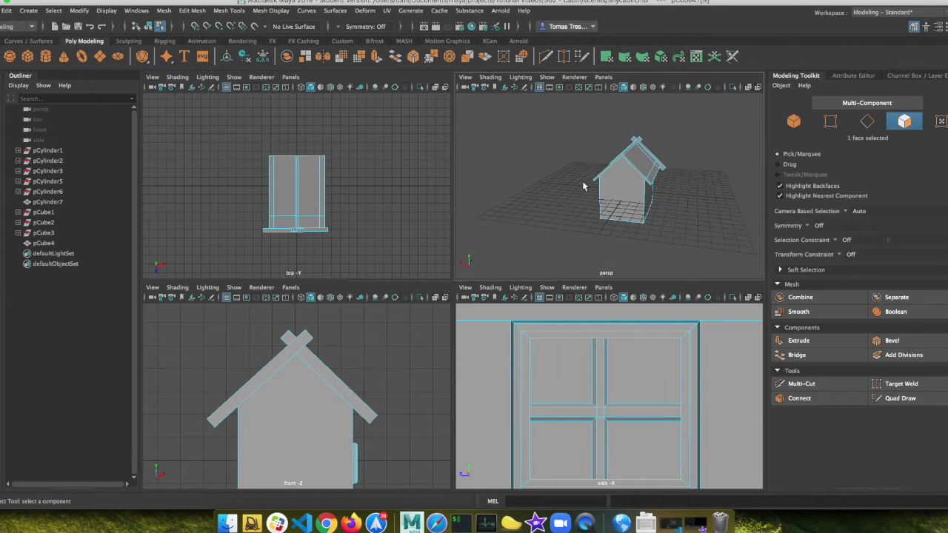
scroll(582, 180, up, 3)
click(578, 166)
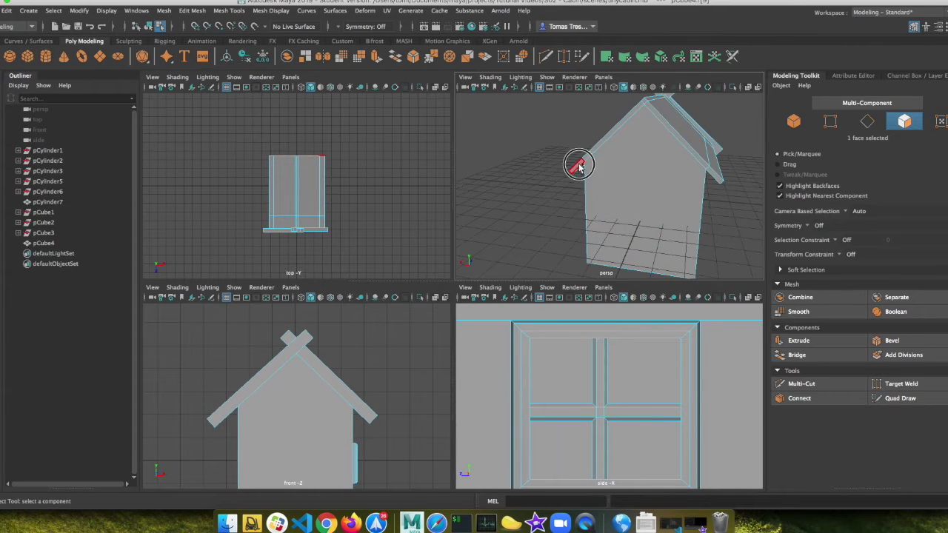
shift+click(649, 104)
shift+click(713, 167)
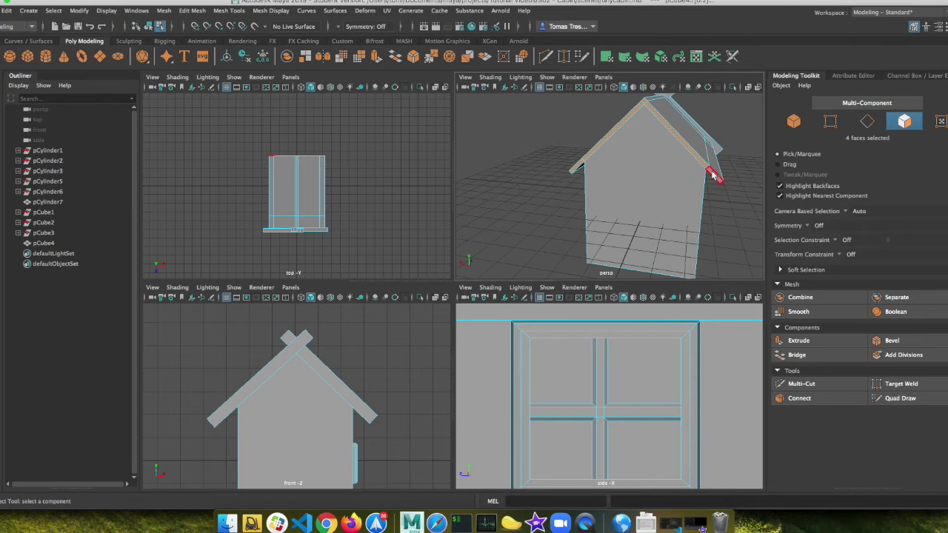
click(799, 340)
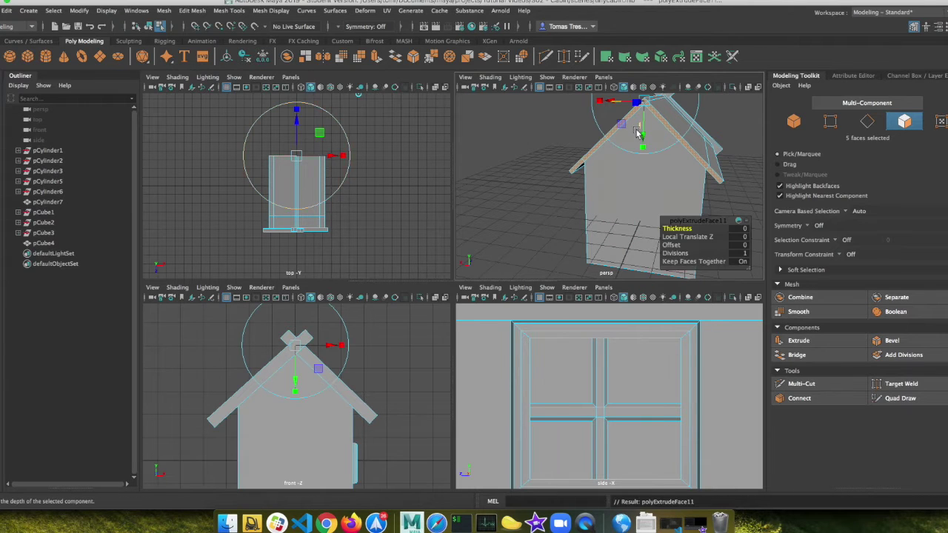
key(z)
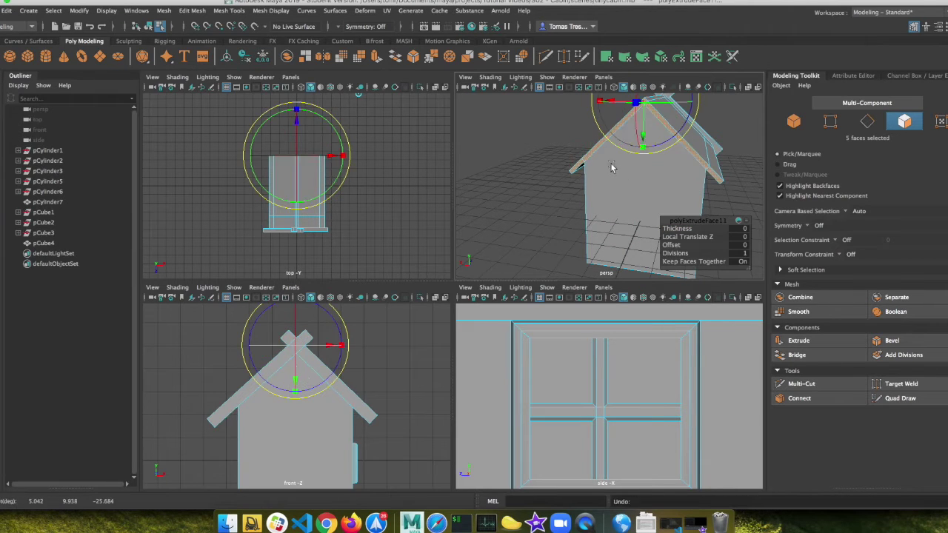
alt+drag(647, 159, 711, 196)
key(w)
alt+drag(585, 222, 571, 209)
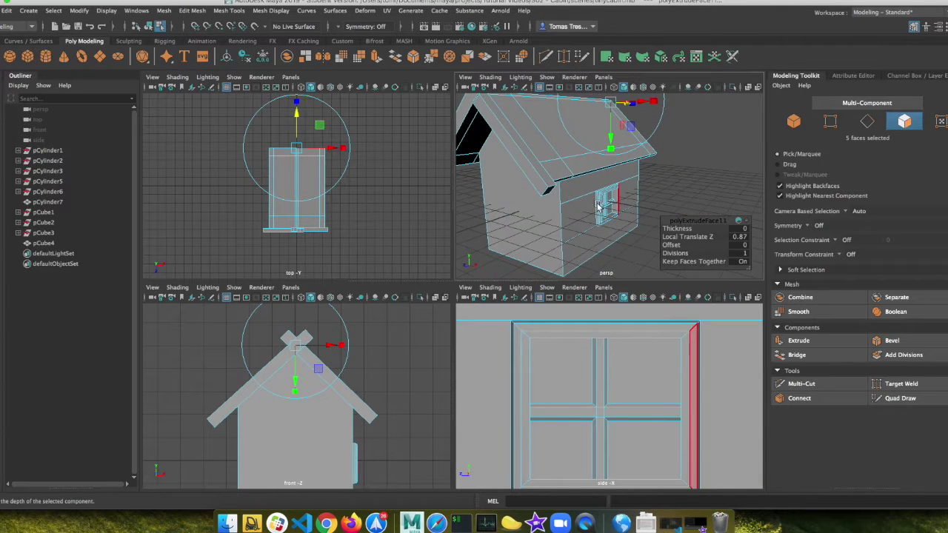
alt+drag(485, 246, 504, 237)
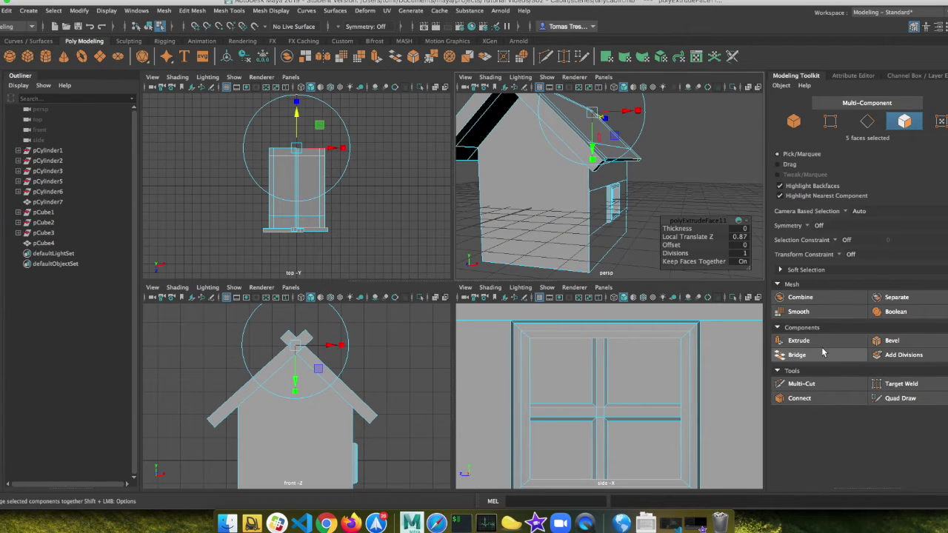
- Cut a wide, low rectangle into the front wall, rising from its bottom edge, as the outline for the entrance steps
click(802, 384)
click(801, 384)
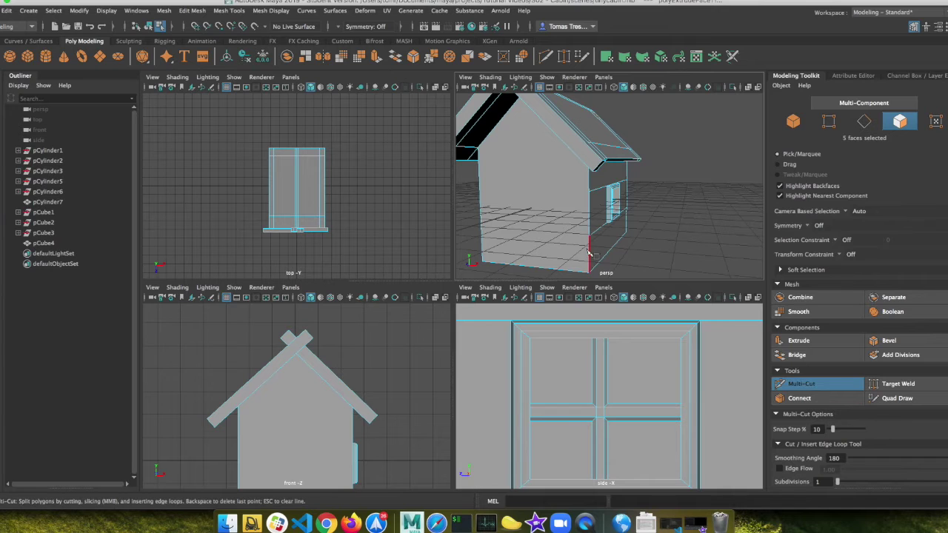
click(506, 265)
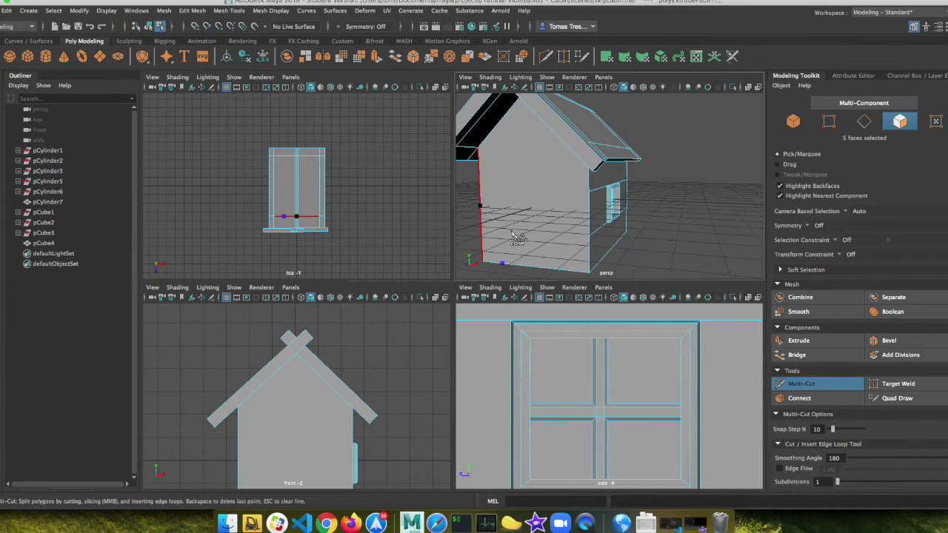
key(Return)
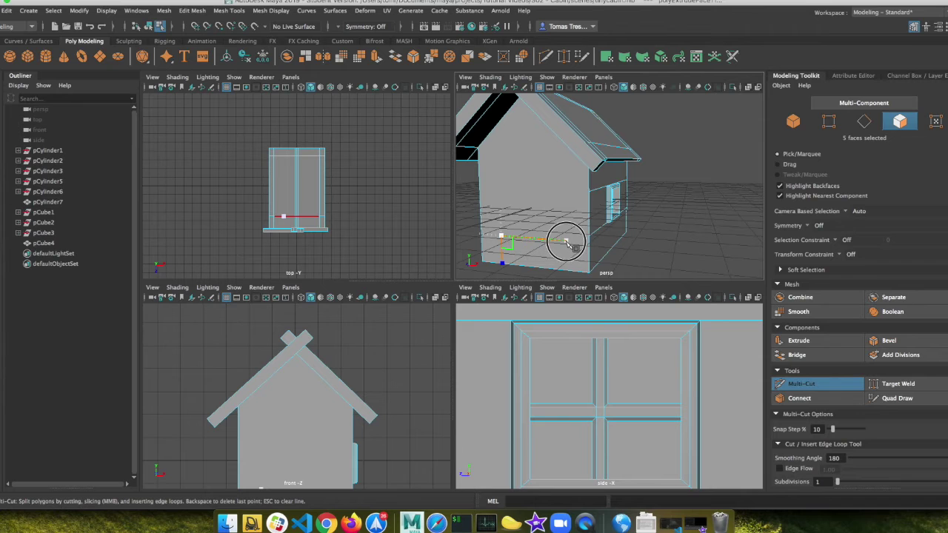
click(568, 245)
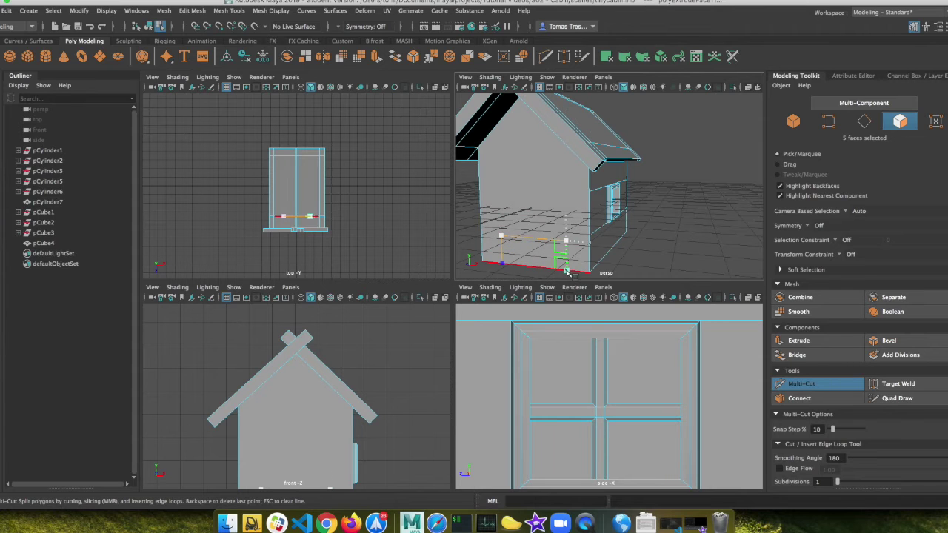
key(Return)
- Cut a horizontal edge across the middle of the rectangle on the front wall, dividing it into two stacked faces
alt+drag(653, 257, 617, 243)
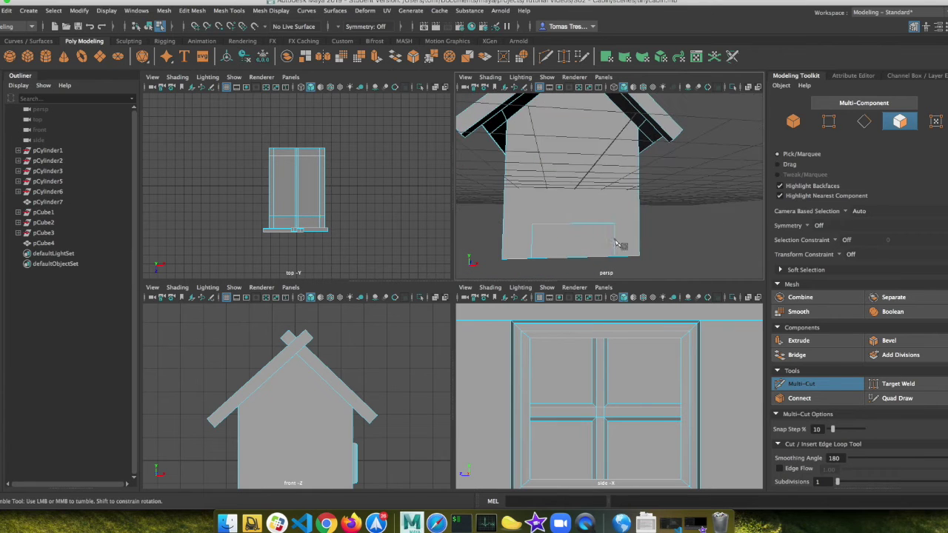
click(533, 245)
key(BackSpace)
alt+drag(600, 259, 539, 261)
mouse_move(540, 244)
right_down()
mouse_move(544, 217)
mouse_move(540, 262)
mouse_move(531, 253)
right_up()
key(space)
alt+drag(422, 380, 684, 311)
alt+right_drag(683, 311, 557, 314)
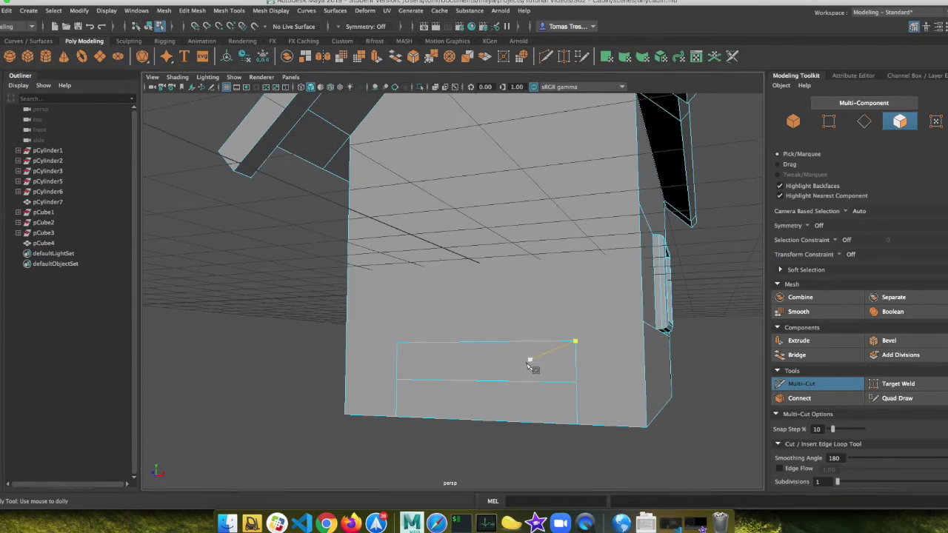
- Select both stacked faces on the front wall and extrude them outward by about 1.191 to form a block
right_drag(490, 407, 474, 379)
key(w)
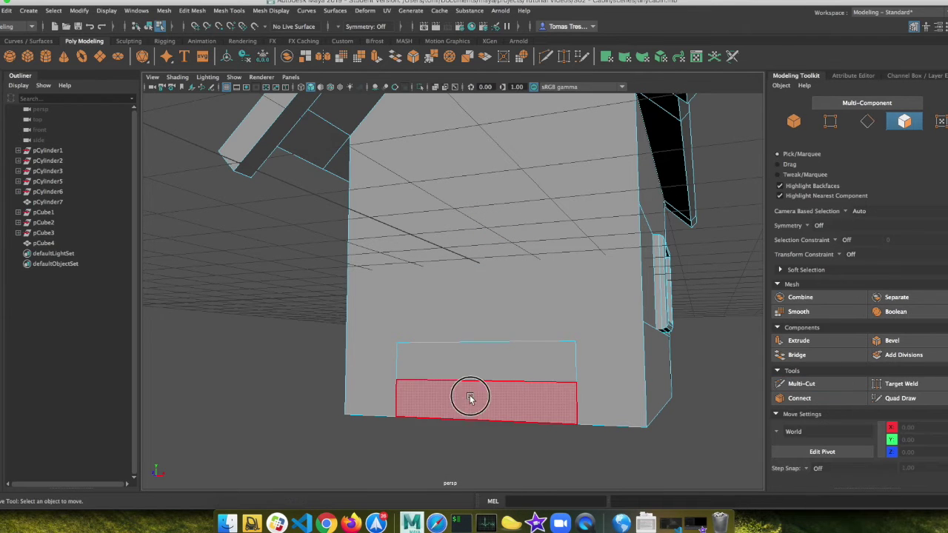
click(471, 397)
shift+click(477, 354)
click(794, 341)
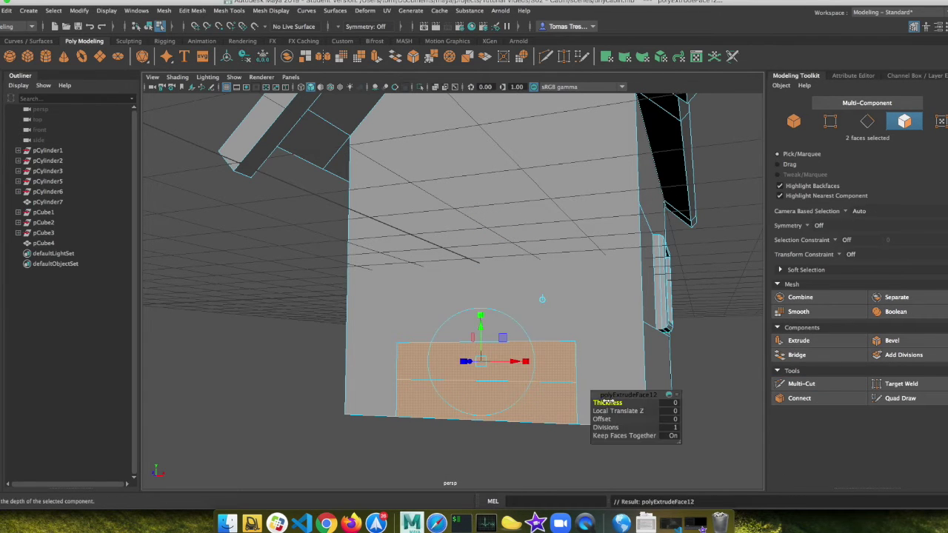
alt+drag(577, 394, 504, 403)
scroll(504, 403, up, 3)
drag(326, 388, 250, 401)
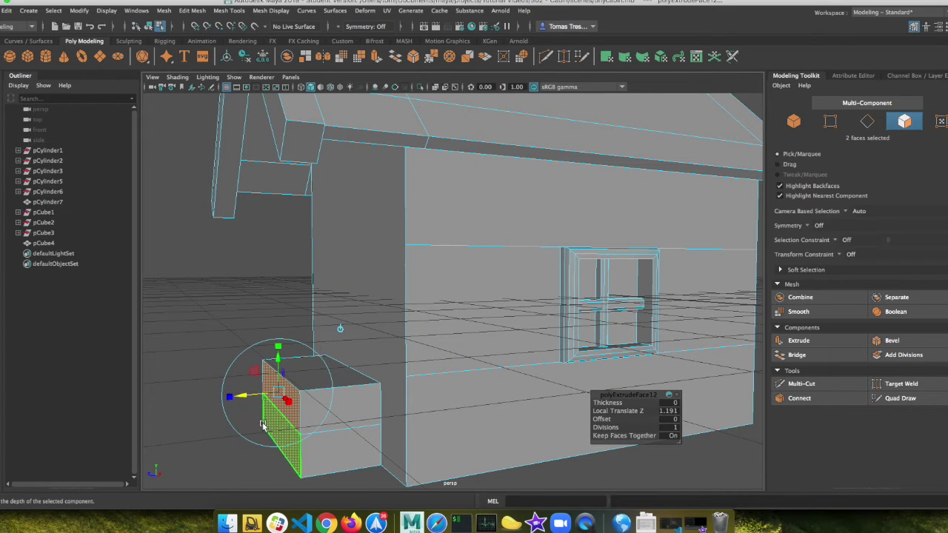
- Extrude the block's lower front face outward by about 1.042 to form the lower step
click(290, 453)
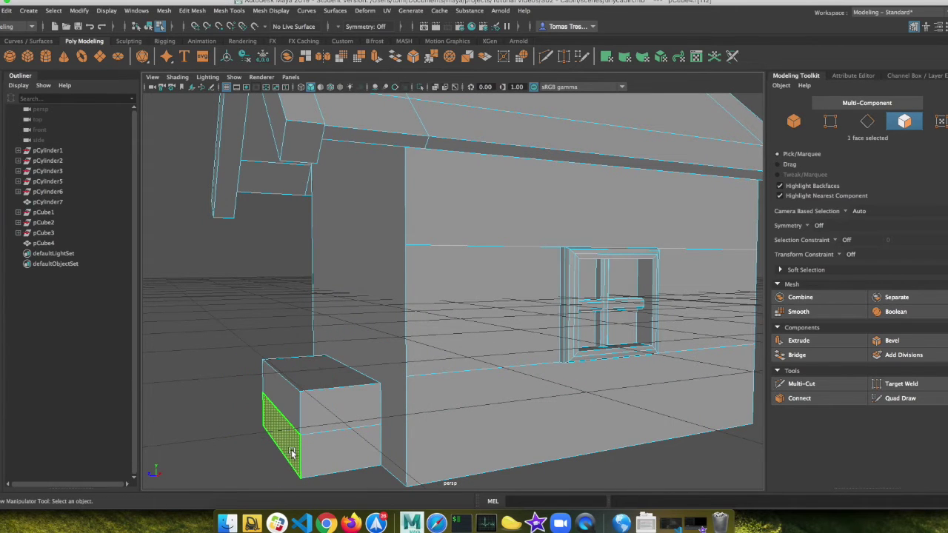
click(798, 340)
drag(234, 437, 159, 444)
alt+drag(215, 426, 265, 469)
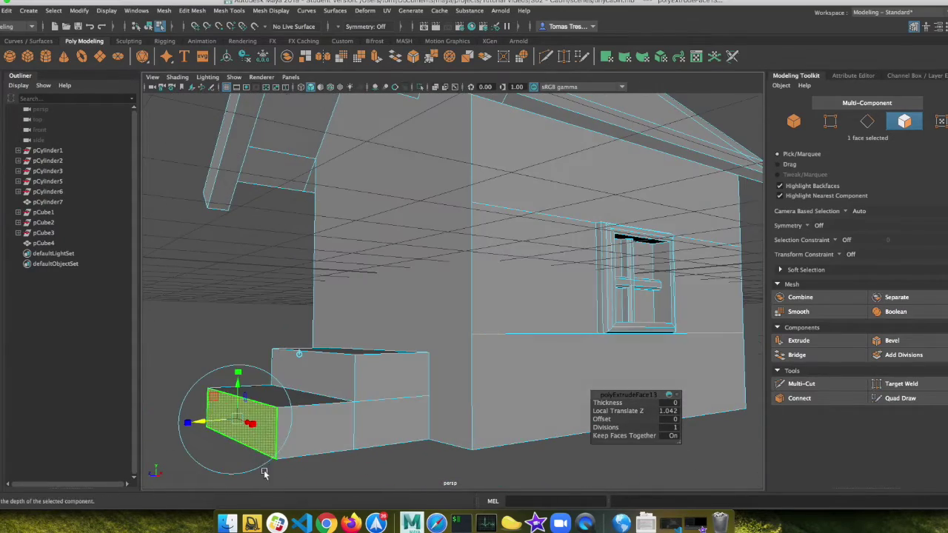
alt+drag(304, 424, 279, 444)
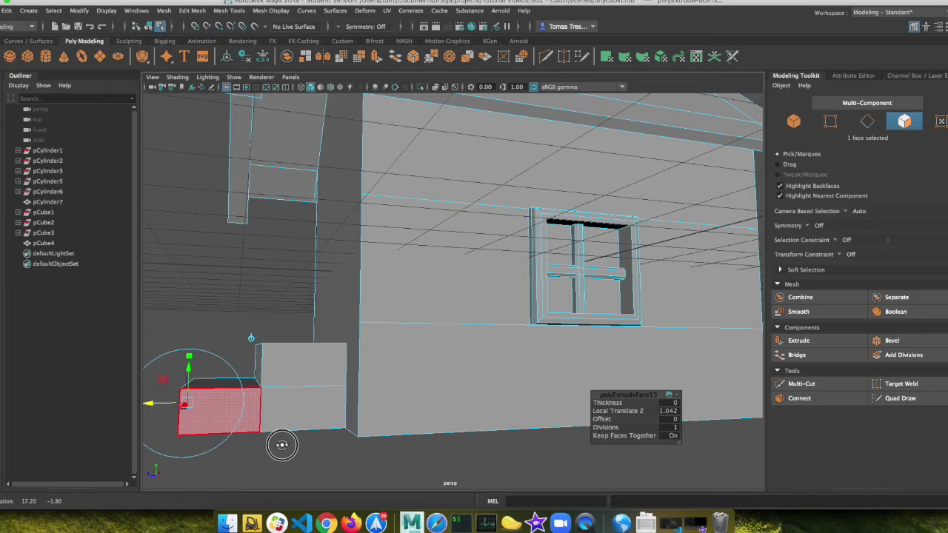
right_drag(216, 407, 216, 216)
drag(169, 307, 269, 469)
click(228, 354)
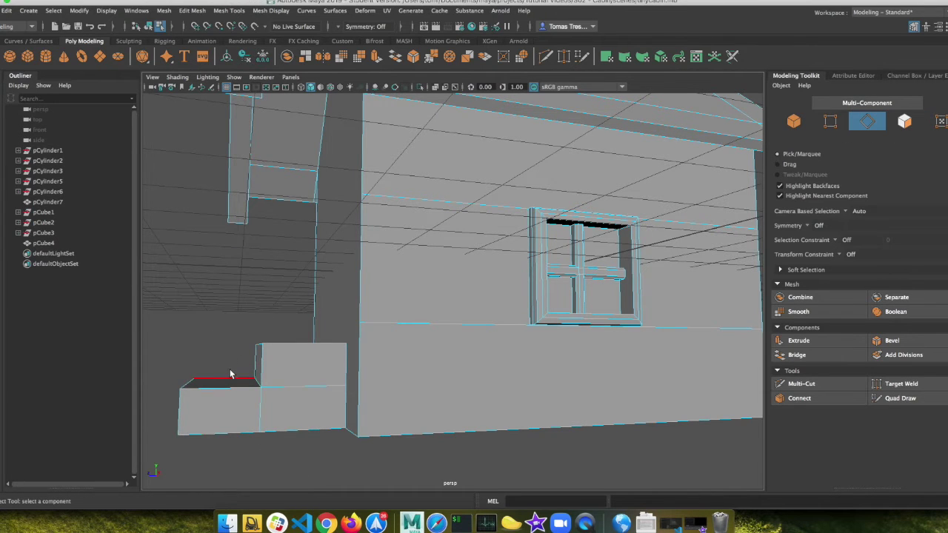
mouse_move(250, 437)
alt+mouse_down()
mouse_move(466, 452)
mouse_move(247, 445)
mouse_move(264, 447)
alt+mouse_up()
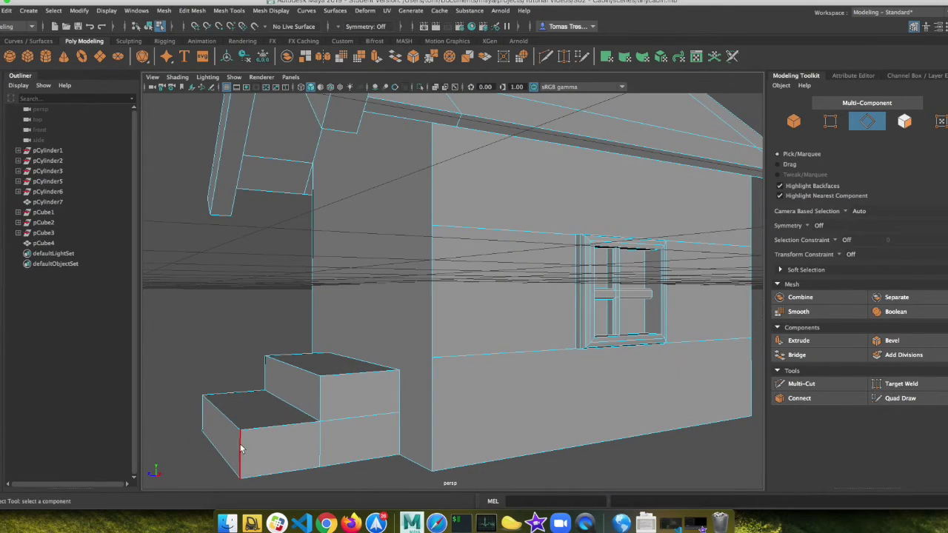
click(307, 448)
click(296, 395)
- Select the lower step's faces and the upper step's front face, and move them along Z to about 5.51
right_drag(235, 440, 229, 275)
click(223, 441)
shift+click(274, 439)
alt+drag(274, 439, 612, 426)
shift+click(612, 426)
shift+click(630, 377)
alt+drag(629, 378, 491, 352)
key(w)
drag(265, 387, 469, 359)
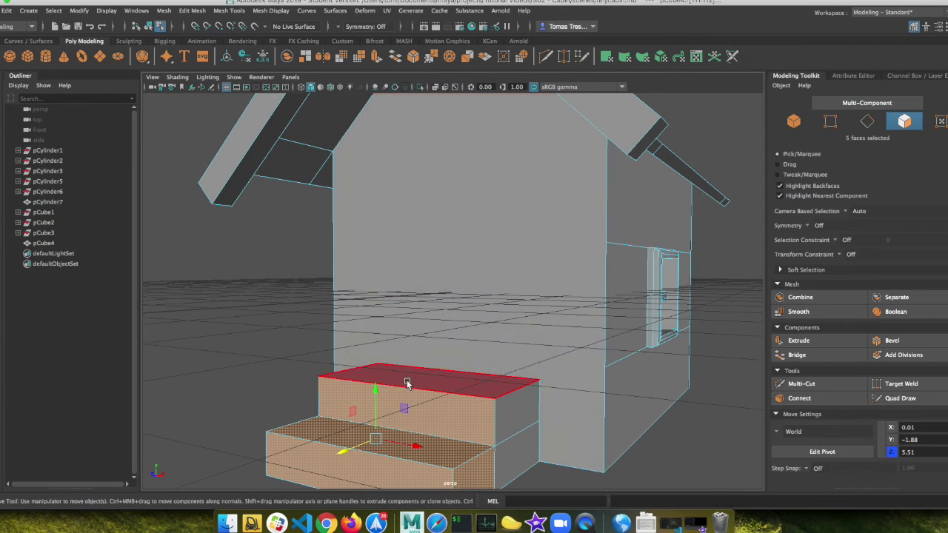
- Cut two lengthwise edges across the upper step's top face with Multi-Cut, dividing it into three planks
alt+drag(402, 402, 380, 411)
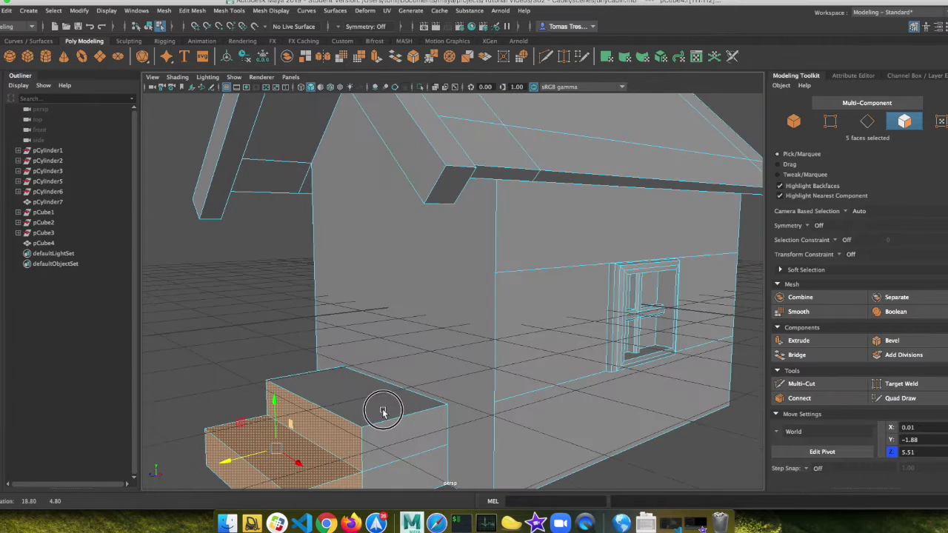
click(801, 385)
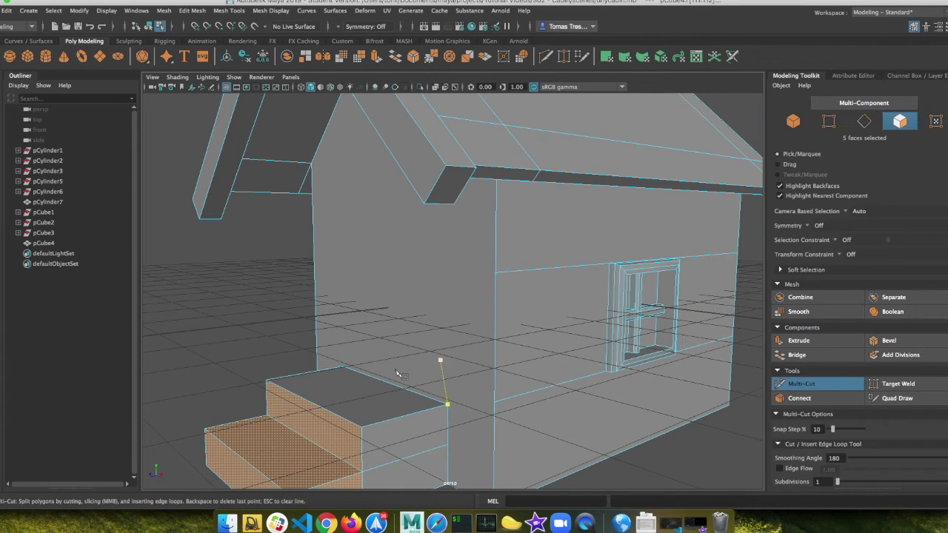
ctrl+click(296, 378)
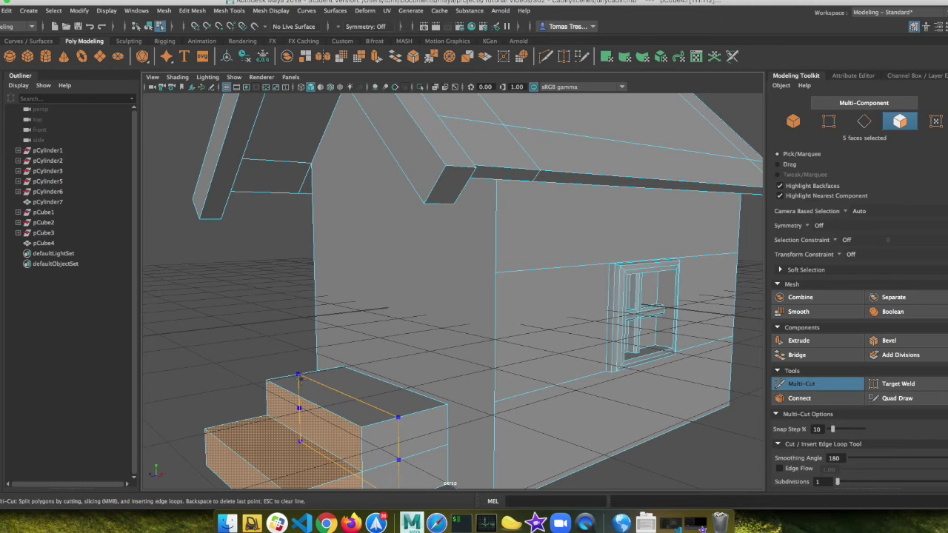
alt+drag(333, 392, 480, 395)
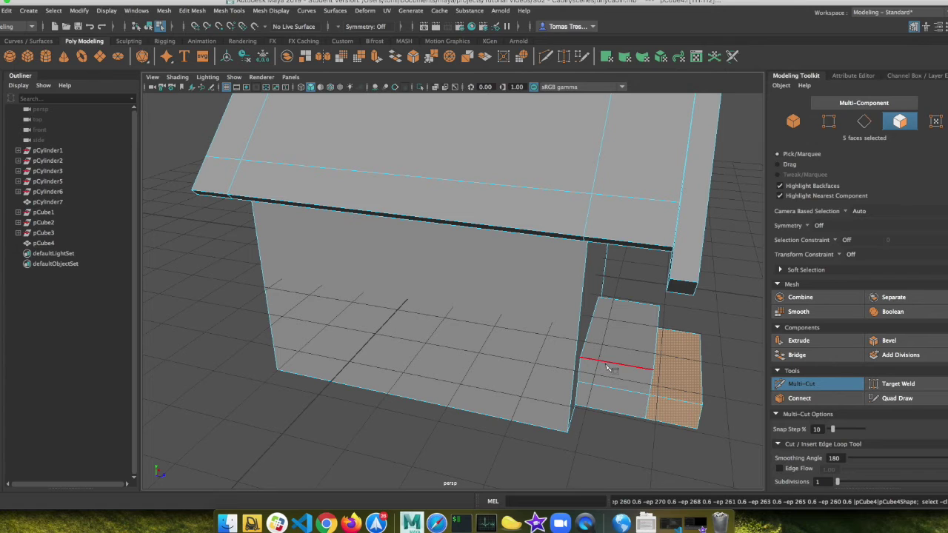
drag(606, 366, 601, 361)
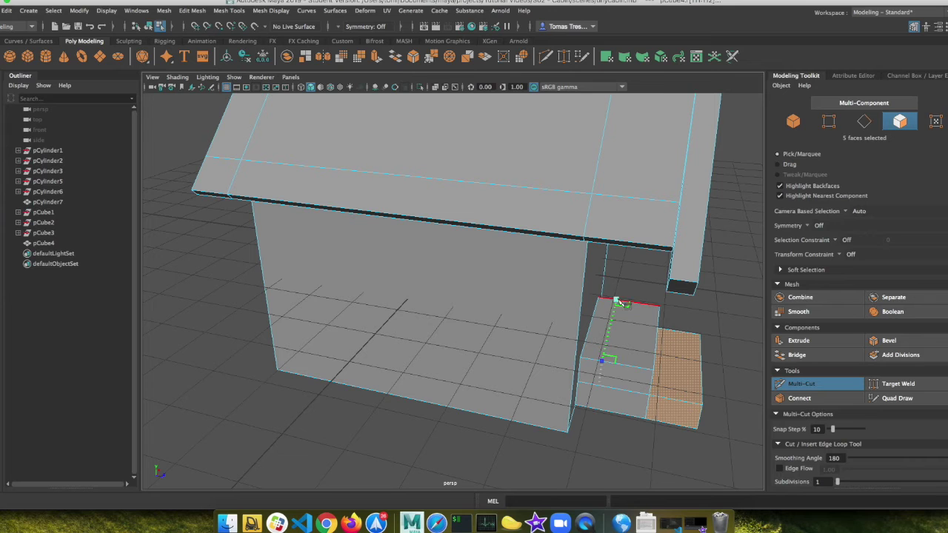
click(618, 300)
key(Return)
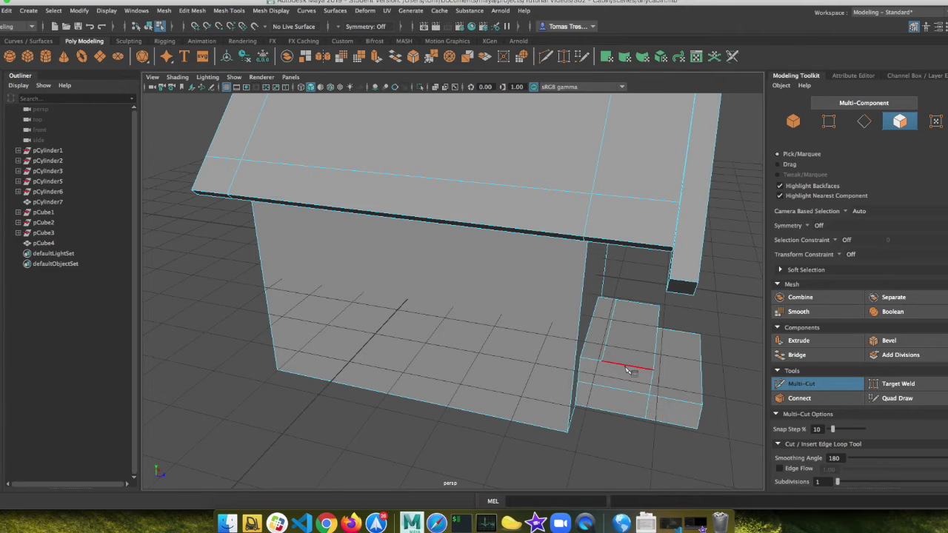
mouse_move(627, 368)
mouse_down()
mouse_move(615, 364)
mouse_move(622, 365)
mouse_up()
drag(628, 367, 627, 365)
- Continue both plank edges down the upper step's side face on the window side, ending at its lower horizontal edge
alt+drag(645, 333, 470, 320)
click(283, 375)
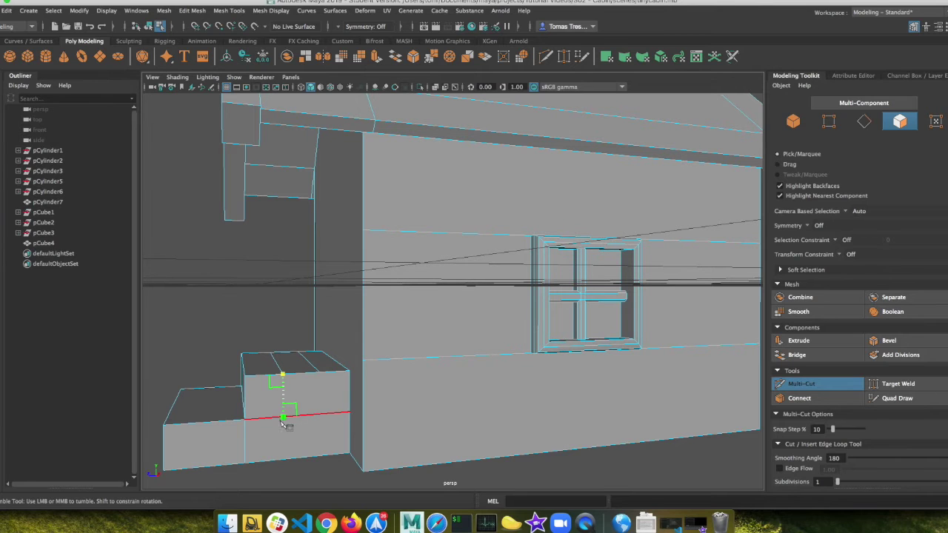
click(283, 418)
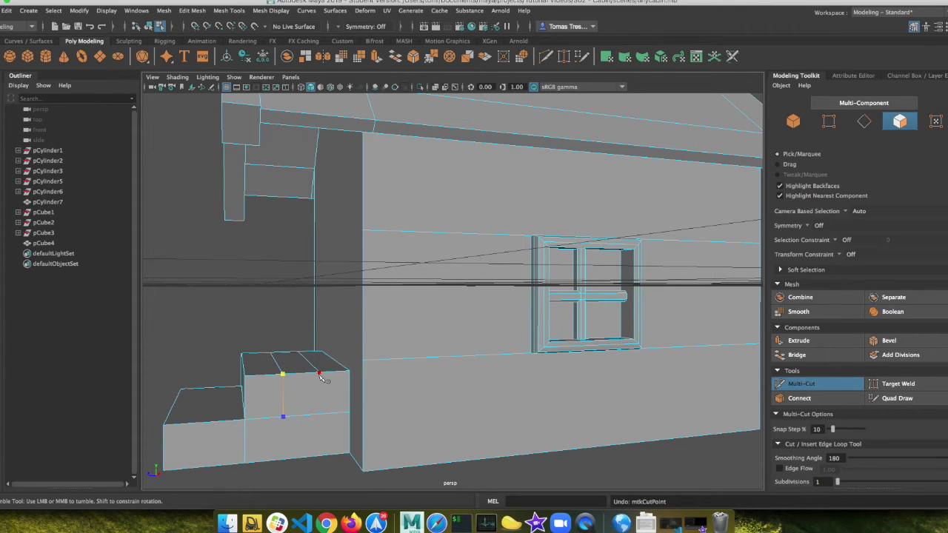
click(319, 373)
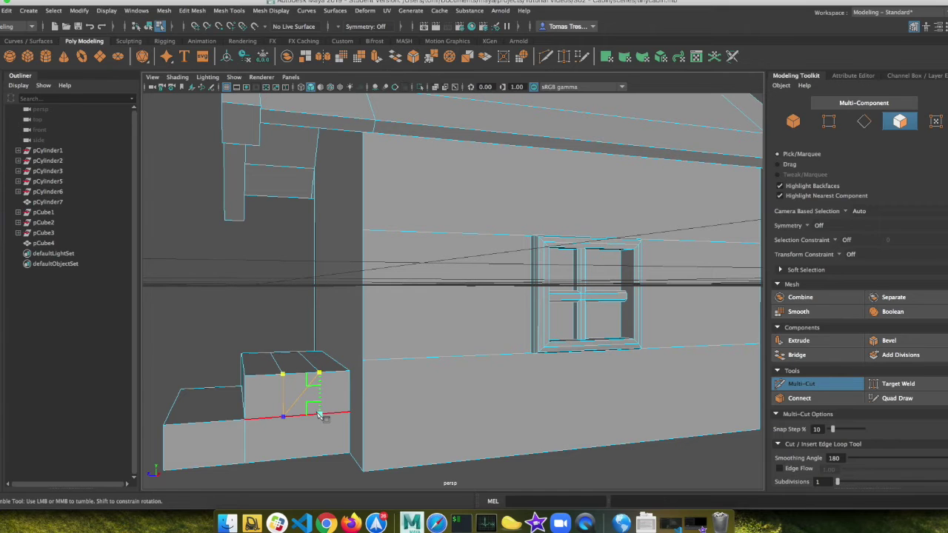
right_click(318, 416)
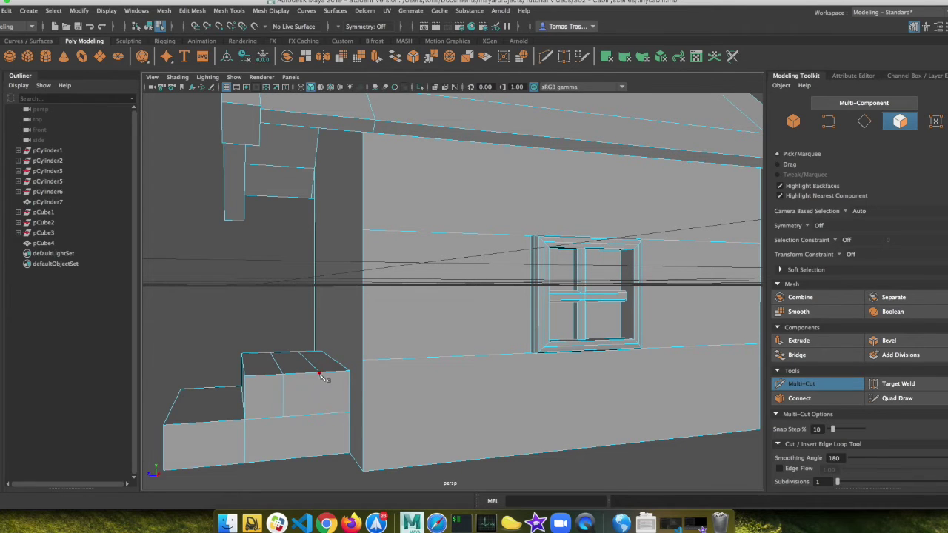
click(319, 374)
click(320, 414)
- Cut the two matching vertical edges on the upper step's opposite side face, from the plank edges to the lower horizontal edge
alt+drag(274, 437, 423, 432)
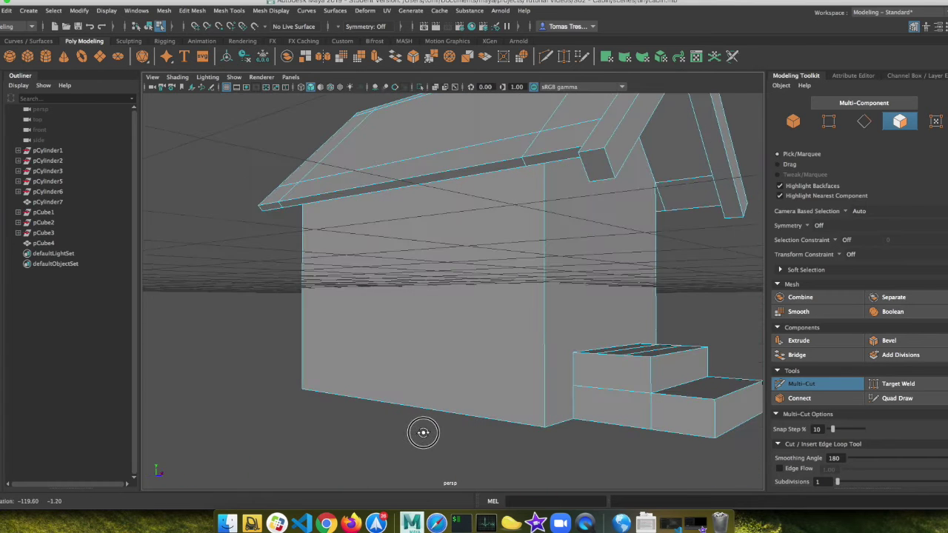
click(621, 357)
click(621, 387)
right_click(621, 388)
click(595, 355)
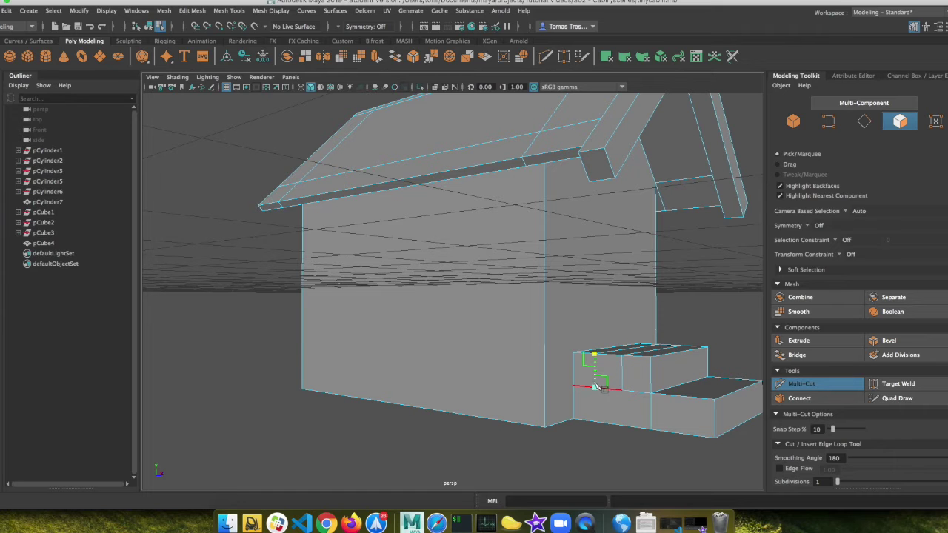
alt+drag(604, 400, 430, 415)
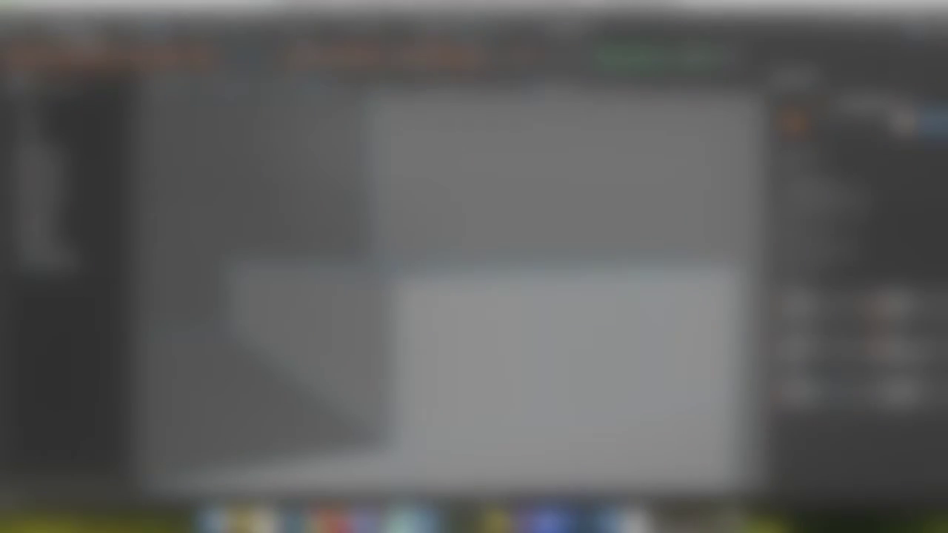
- Insert a horizontal edge loop around the upper step just below its top, forming a narrow band
right_drag(411, 245, 404, 215)
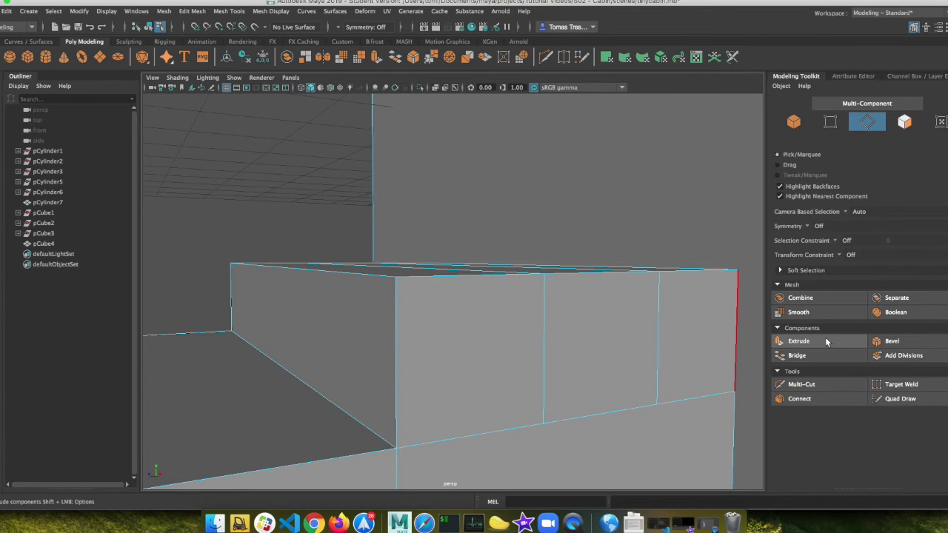
click(781, 384)
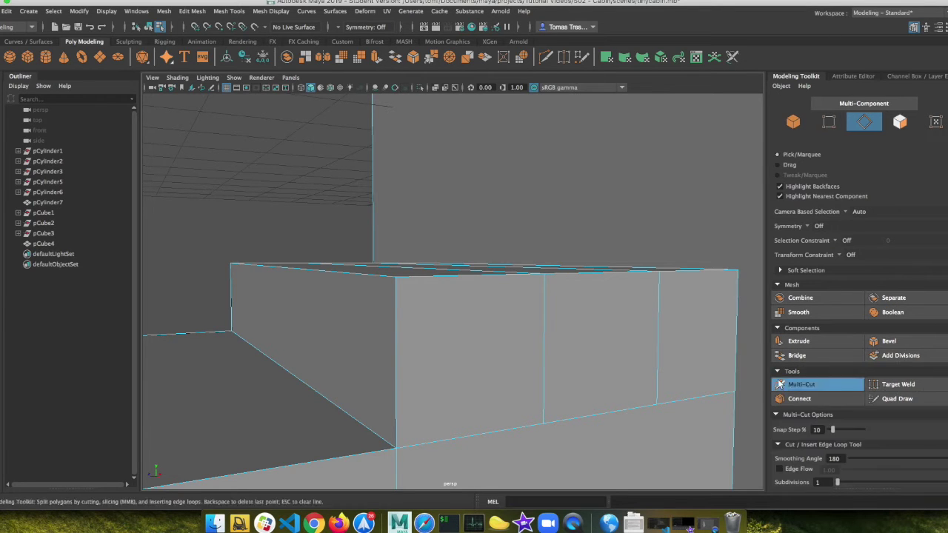
ctrl+click(397, 295)
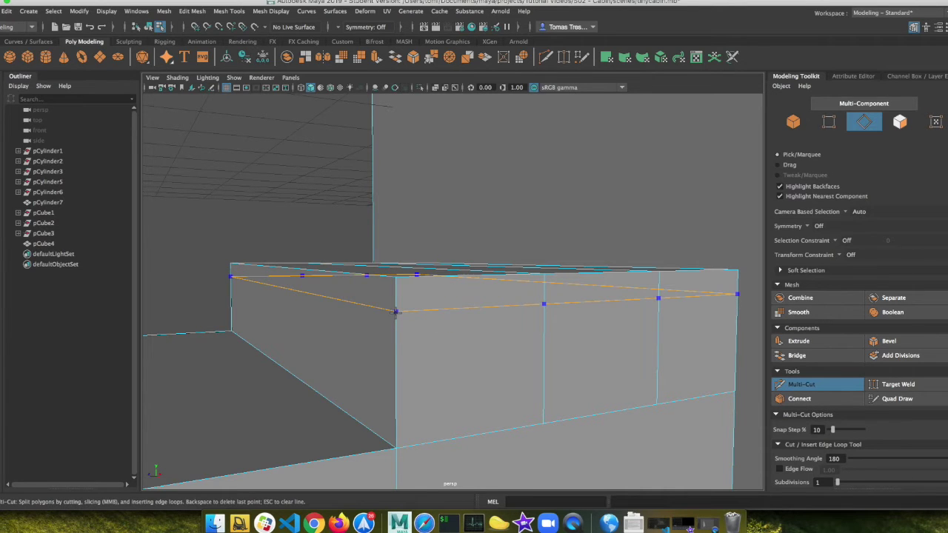
ctrl+click(395, 312)
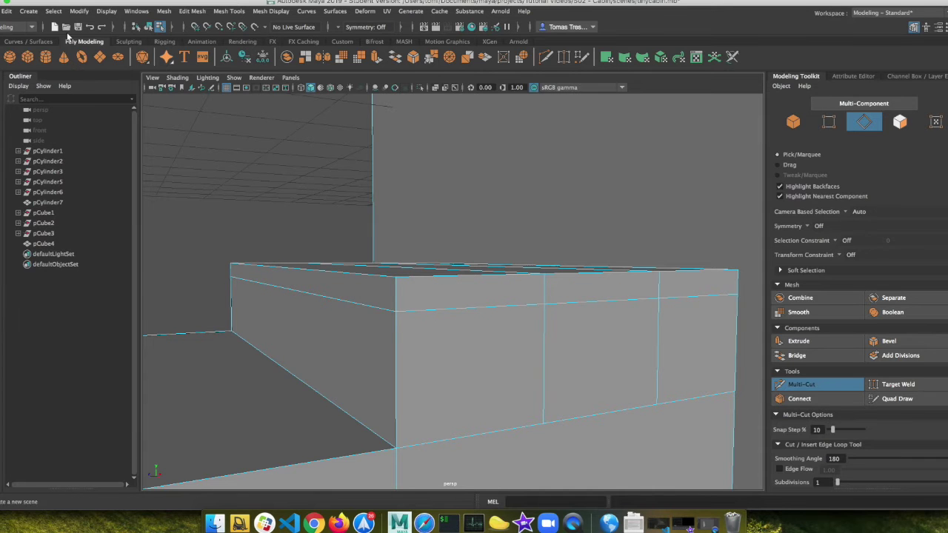
click(395, 310)
- Select the seven front and side faces of the narrow band along the upper step's top edge
scroll(457, 296, down, 3)
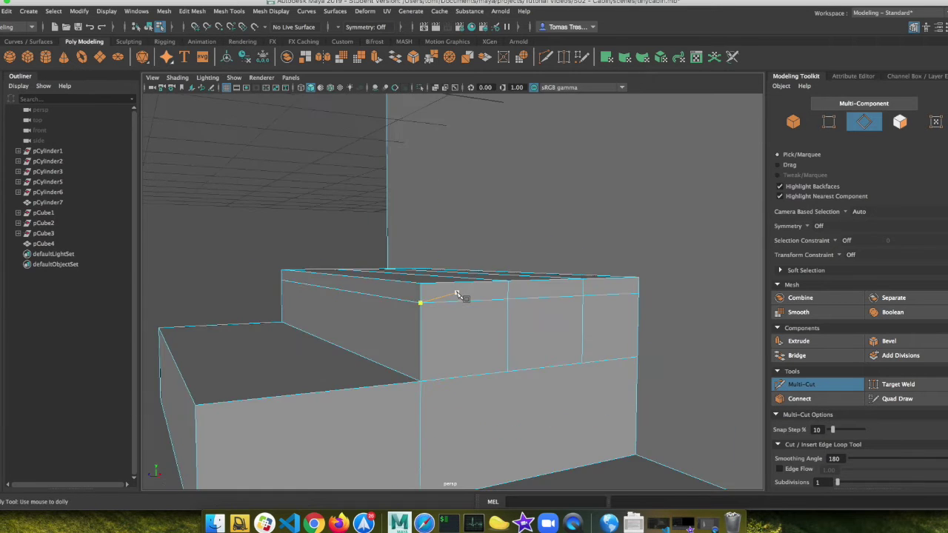
alt+drag(457, 297, 454, 311)
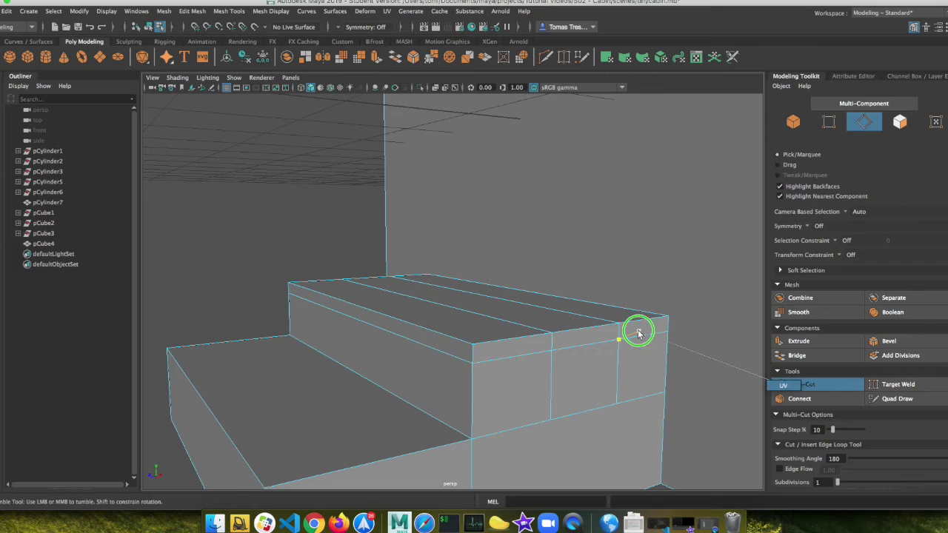
right_drag(638, 333, 641, 280)
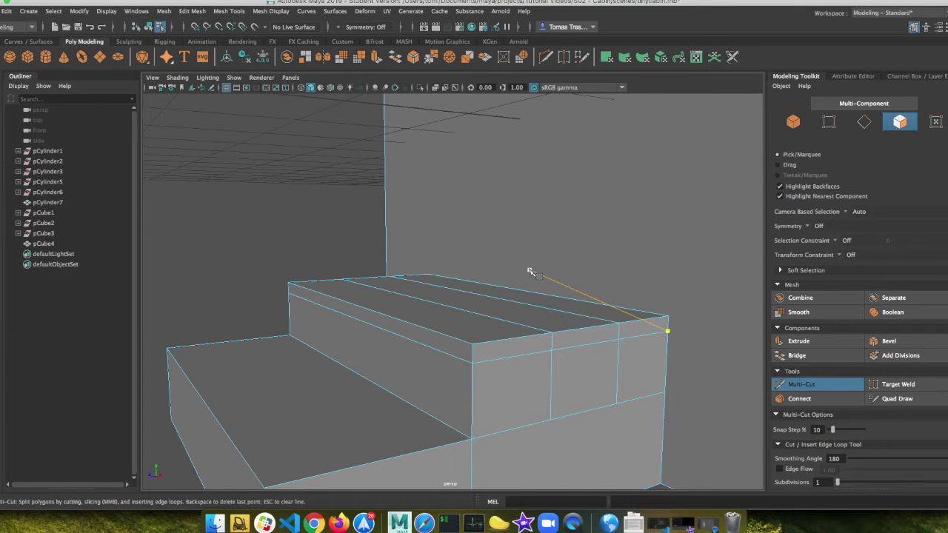
key(w)
click(645, 341)
click(642, 327)
shift+click(587, 337)
shift+click(519, 348)
shift+click(438, 332)
alt+drag(438, 331, 529, 326)
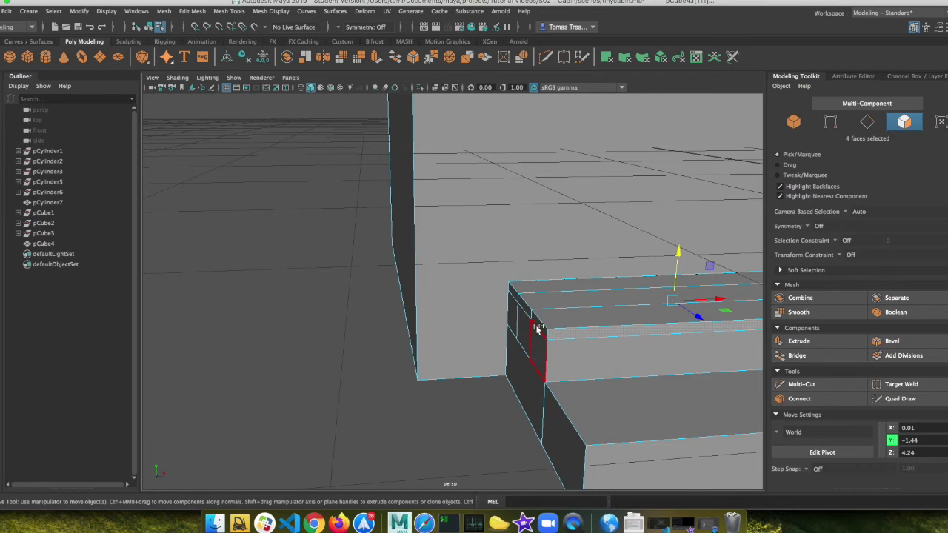
shift+click(537, 323)
shift+click(520, 303)
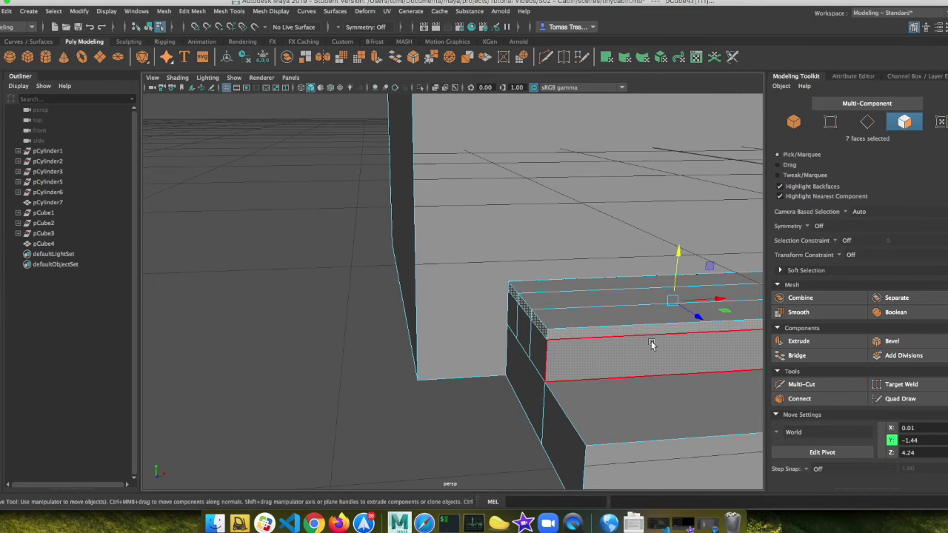
- Try to scale the selected band faces uniformly by about 1.03
key(r)
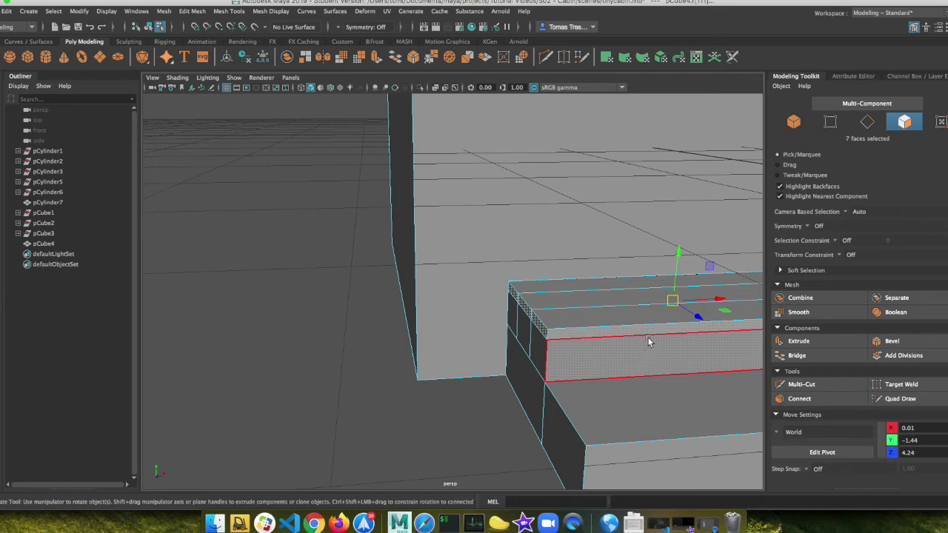
drag(672, 301, 675, 303)
key(ctrl+z)
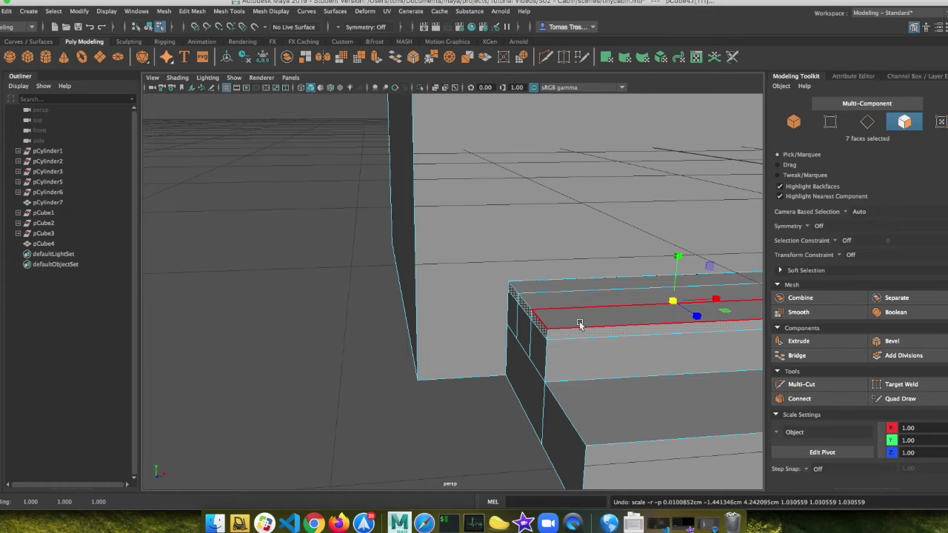
- Add the upper step's three top plank faces to the selection and extrude all ten faces in place
shift+click(555, 289)
alt+drag(586, 319, 504, 308)
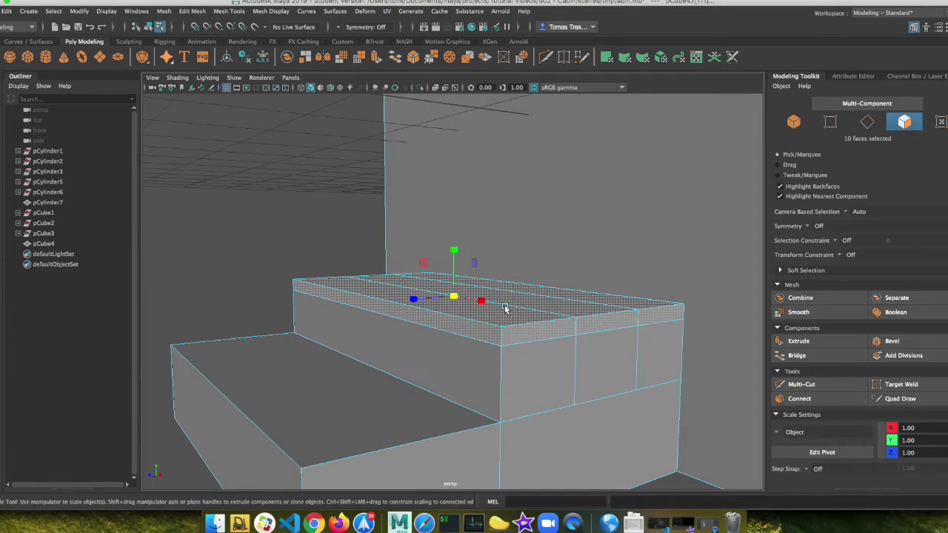
click(192, 11)
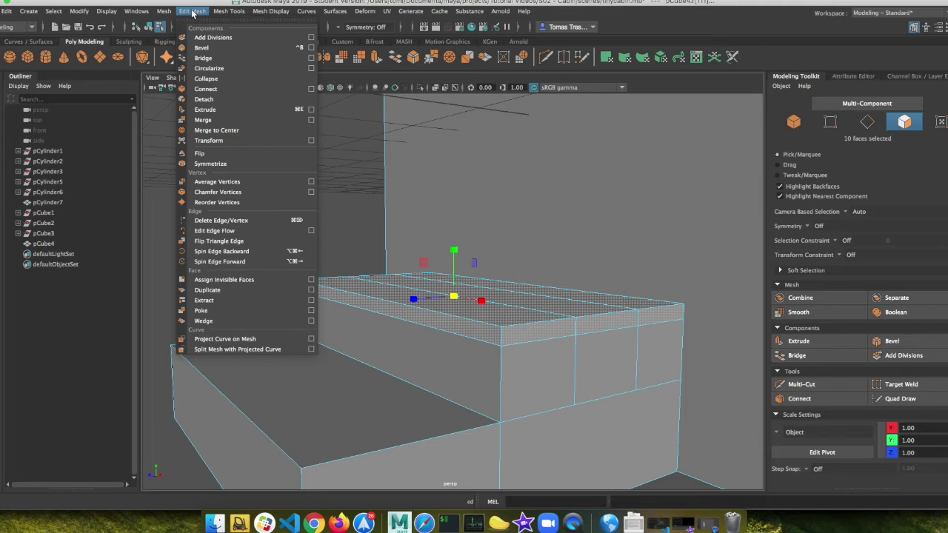
click(205, 109)
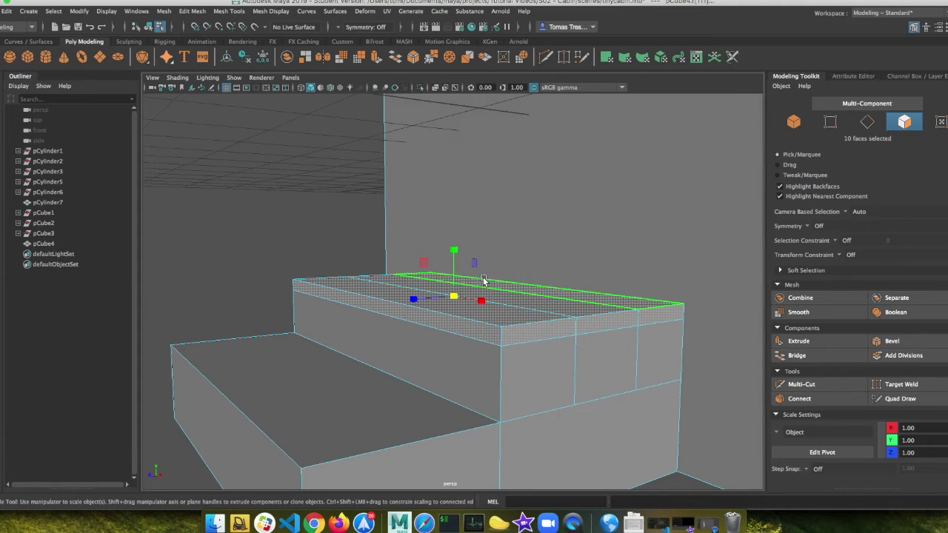
- Try to raise the extruded top slab by about 0.122, and try to scale it along Z by about 1.09
key(w)
mouse_move(453, 252)
mouse_down()
mouse_move(451, 212)
mouse_move(459, 237)
mouse_up()
key(z)
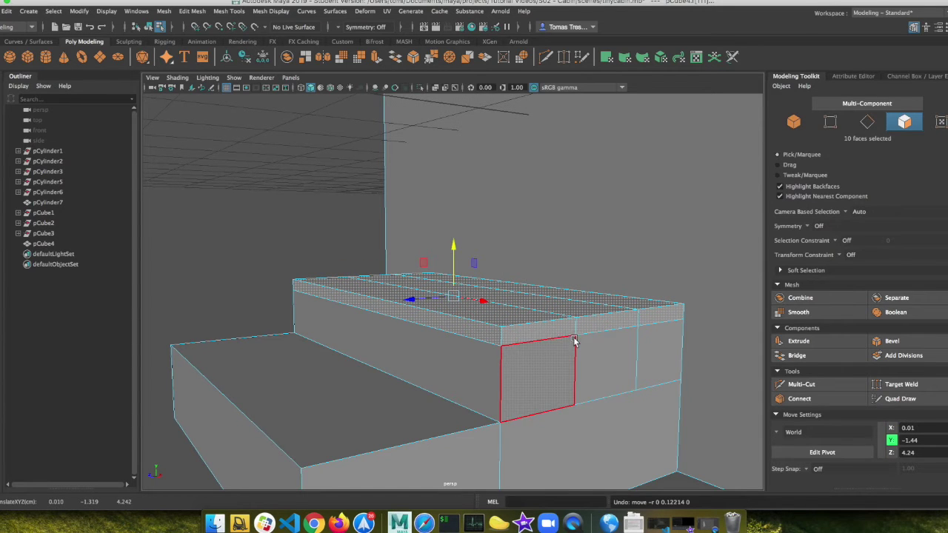
key(e)
key(r)
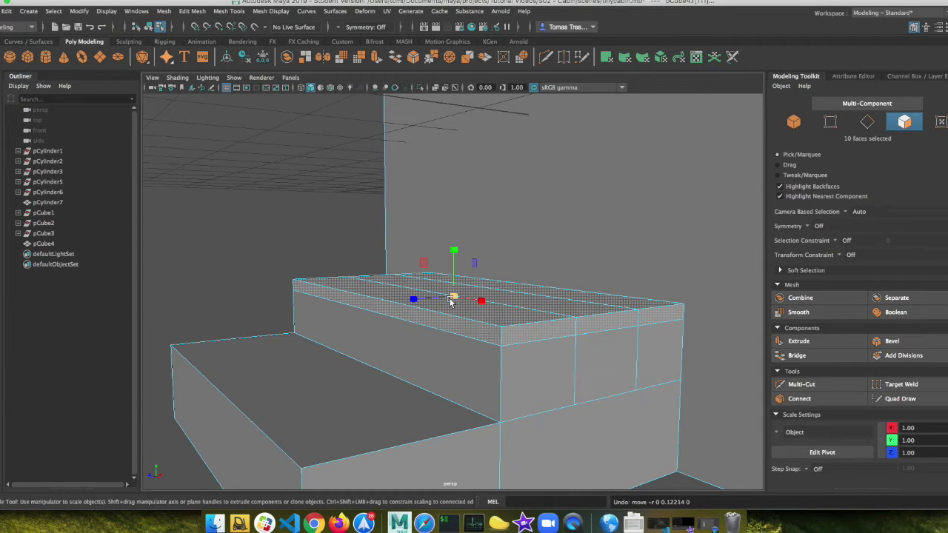
mouse_move(415, 300)
mouse_down()
mouse_move(405, 307)
mouse_move(419, 304)
mouse_up()
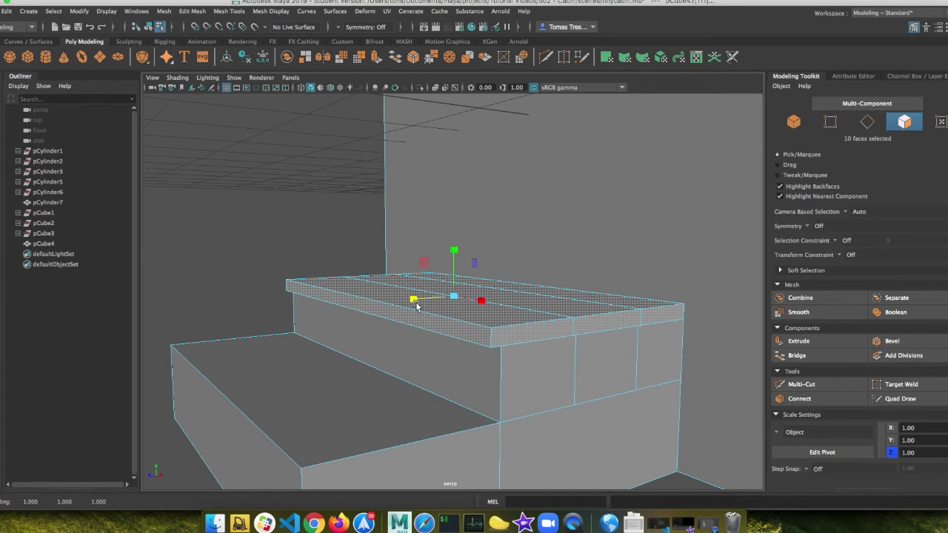
key(ctrl+z)
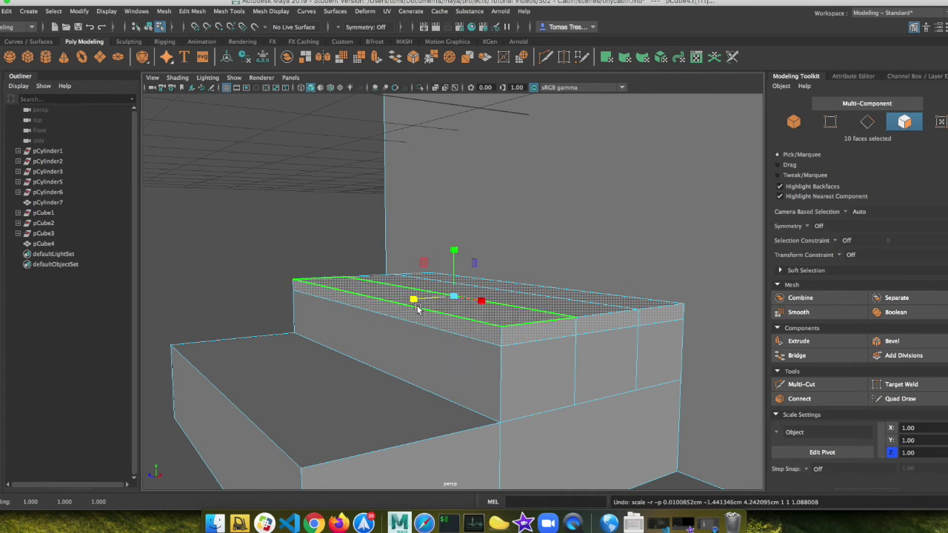
- Select the slab's three side faces on the window side and move them outward along X to form a small overhang
click(549, 333)
shift+click(612, 329)
shift+click(656, 319)
key(w)
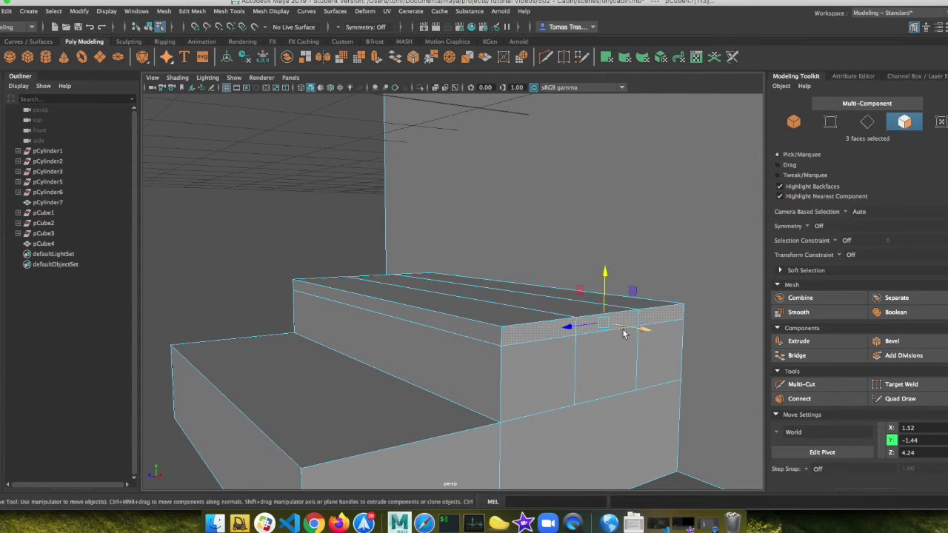
drag(629, 329, 642, 333)
- Select the slab's front face and move it forward along Z to about 5.04
click(463, 330)
mouse_move(518, 332)
alt+mouse_down()
mouse_move(482, 345)
mouse_move(508, 343)
alt+mouse_up()
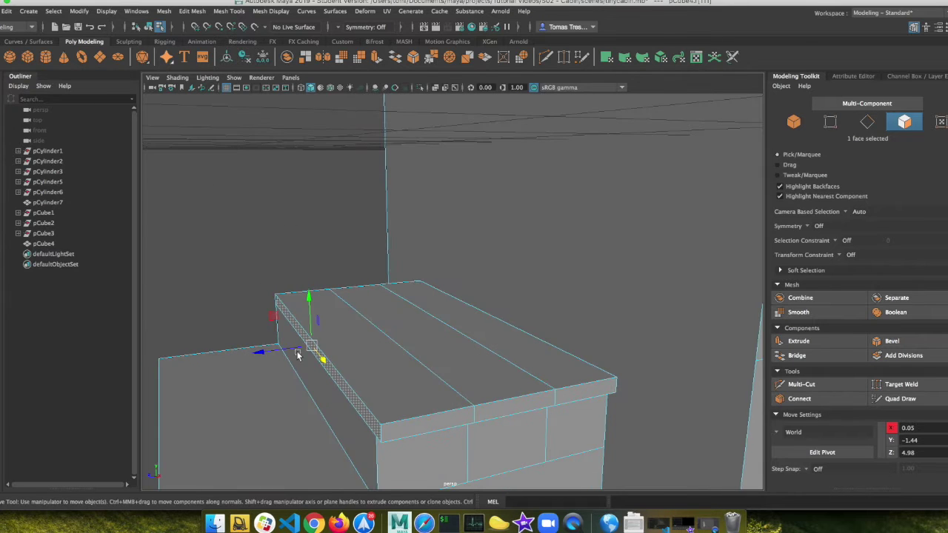
drag(274, 349, 266, 352)
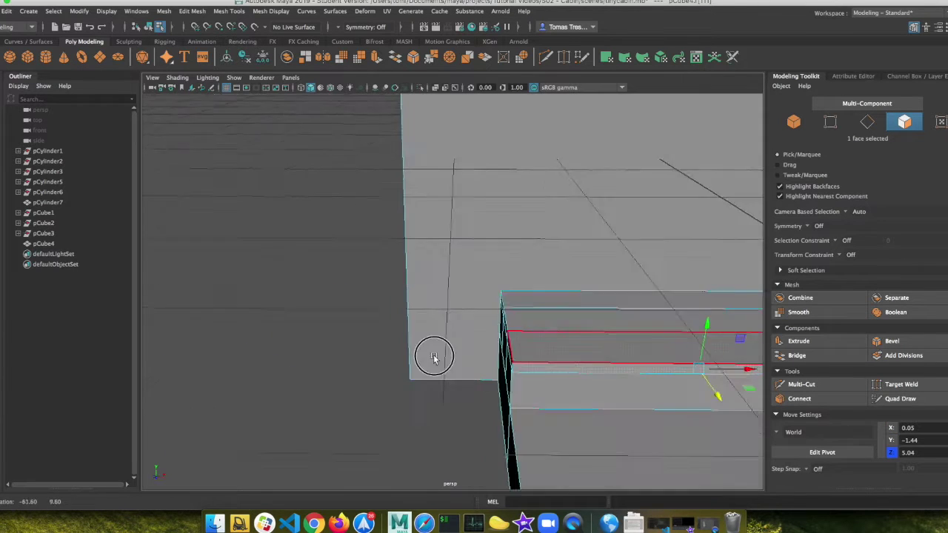
- Select the slab's three side faces opposite the window side and move them outward along X to about -1.66
alt+drag(434, 355, 519, 348)
click(563, 304)
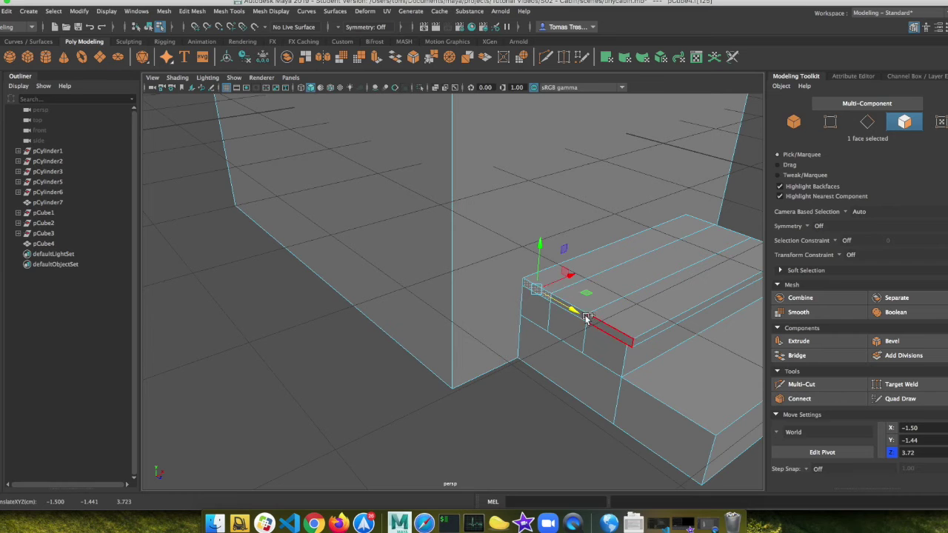
shift+click(594, 320)
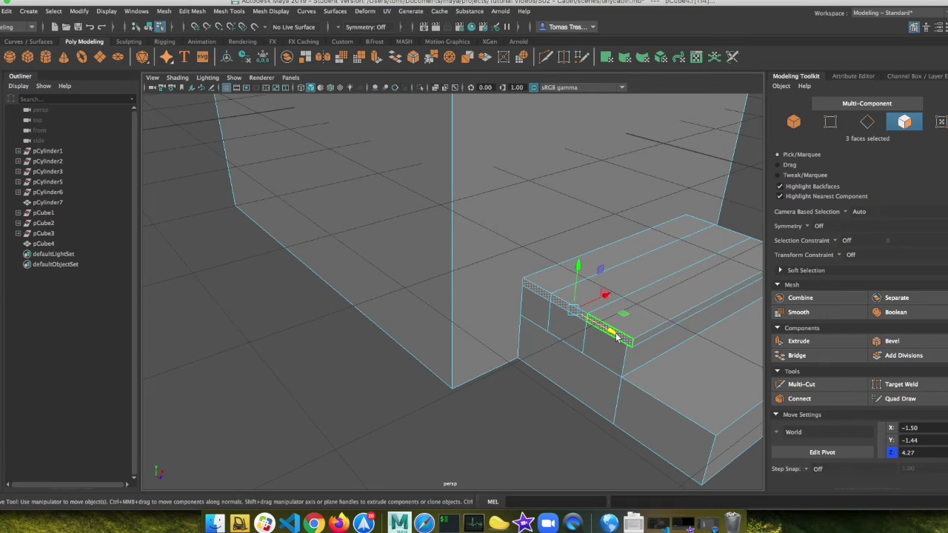
drag(594, 310, 449, 171)
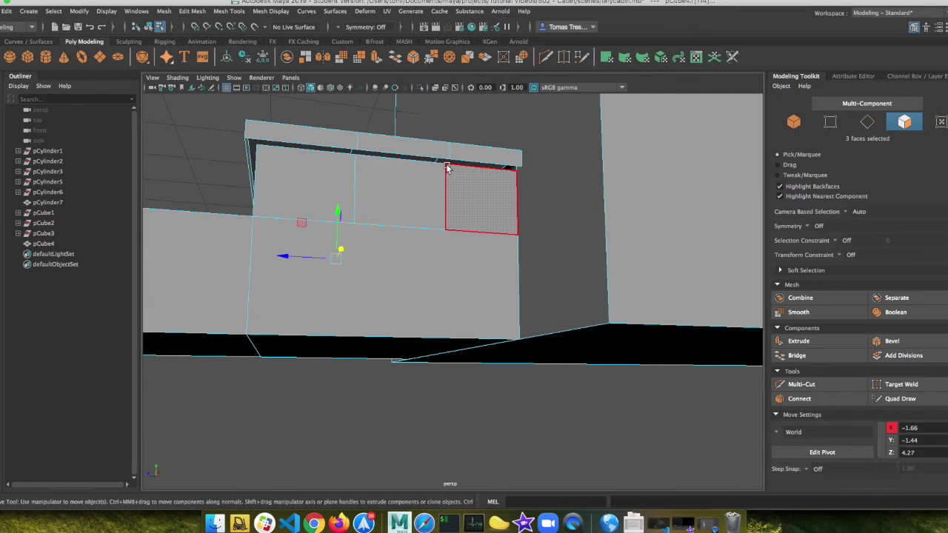
- Select the open edges along the underside of the top slab's overhang on the window side
right_drag(446, 164, 441, 145)
click(458, 166)
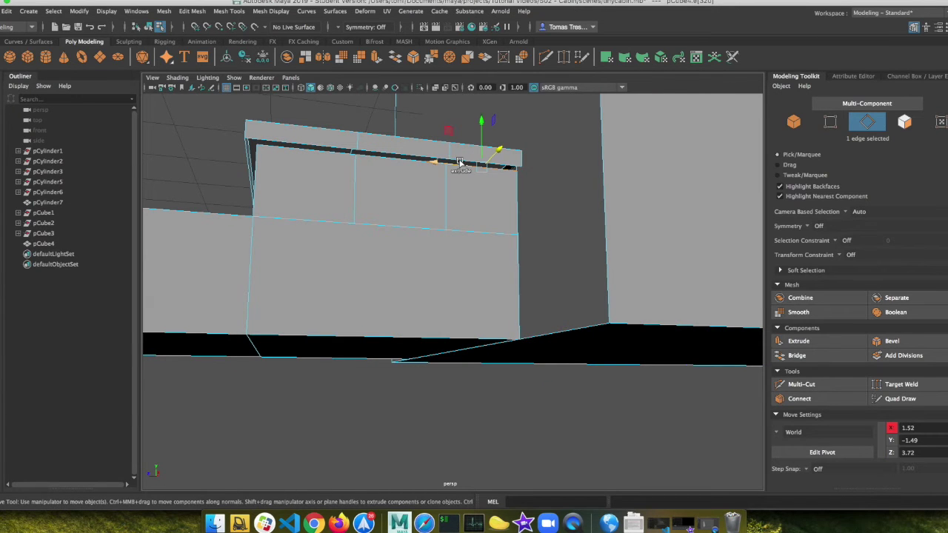
shift+click(433, 162)
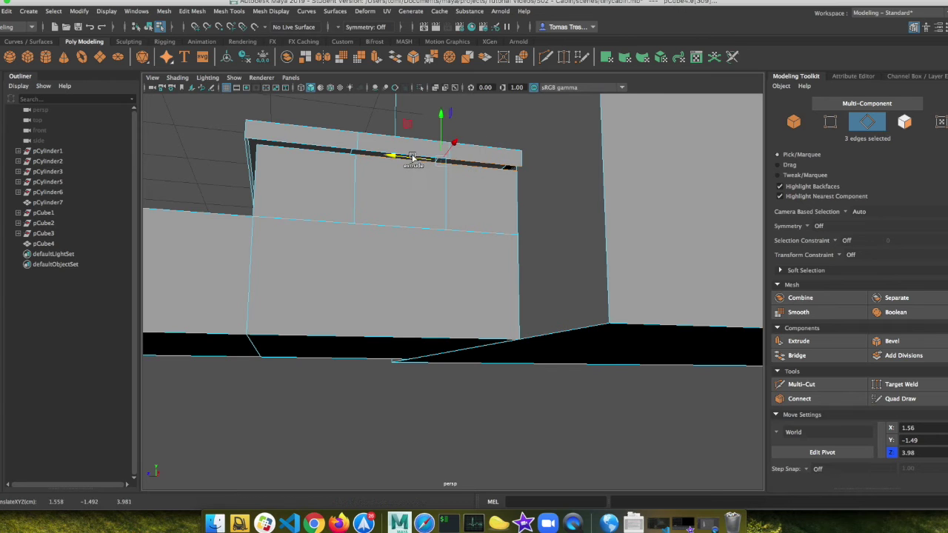
shift+click(365, 151)
shift+click(348, 155)
shift+click(330, 150)
shift+click(324, 149)
- Add the front and opposite-side underside edges to the selection and close the gap beneath the slab with Fill Hole
alt+drag(311, 163, 428, 155)
shift+click(519, 148)
shift+click(486, 170)
alt+drag(496, 186, 621, 174)
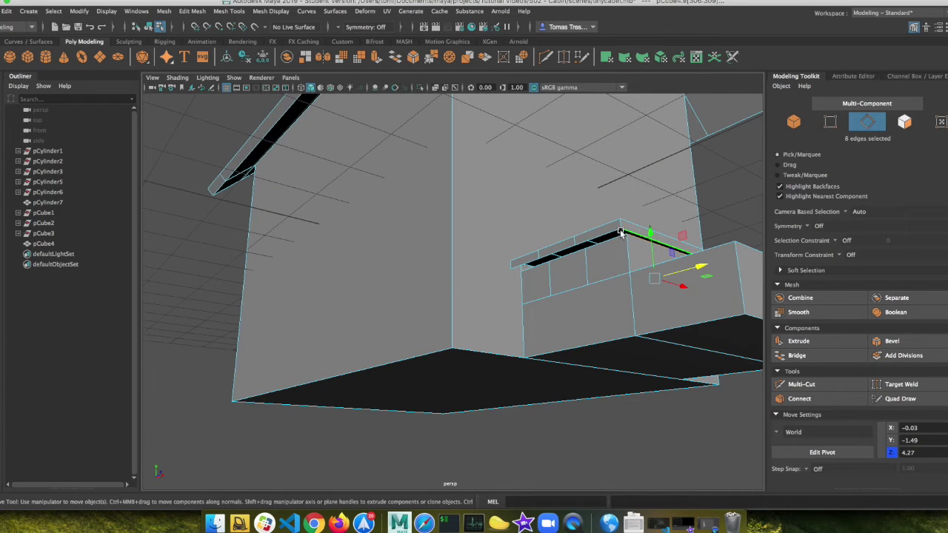
shift+click(604, 243)
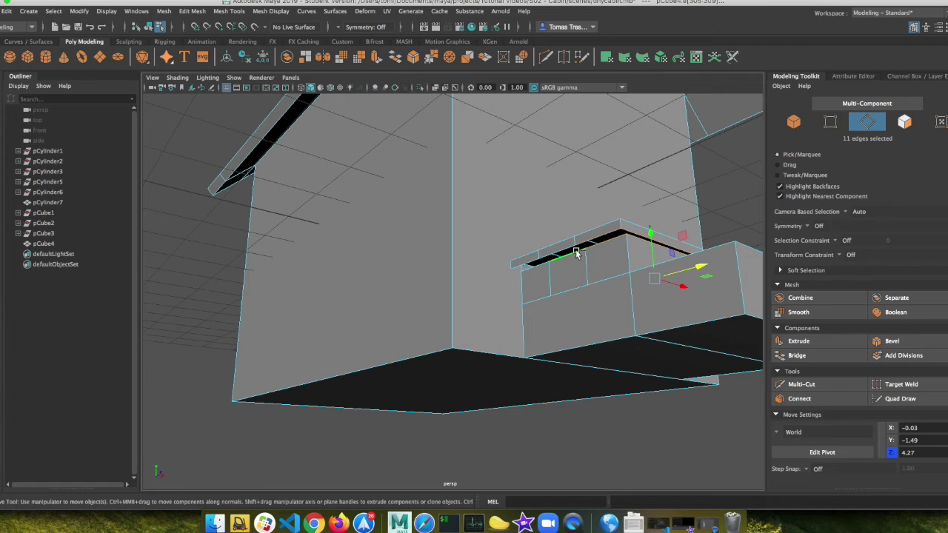
shift+click(532, 264)
alt+drag(585, 260, 440, 262)
key(f)
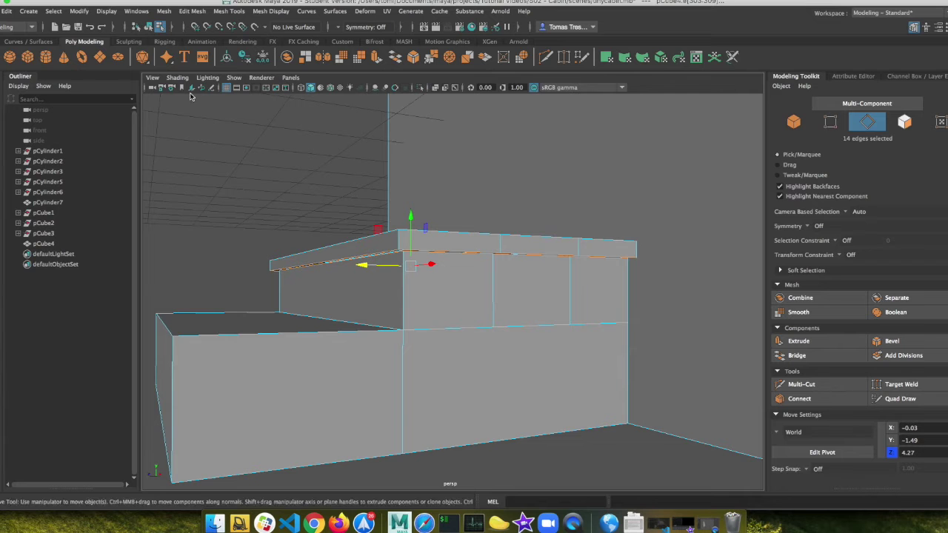
click(164, 11)
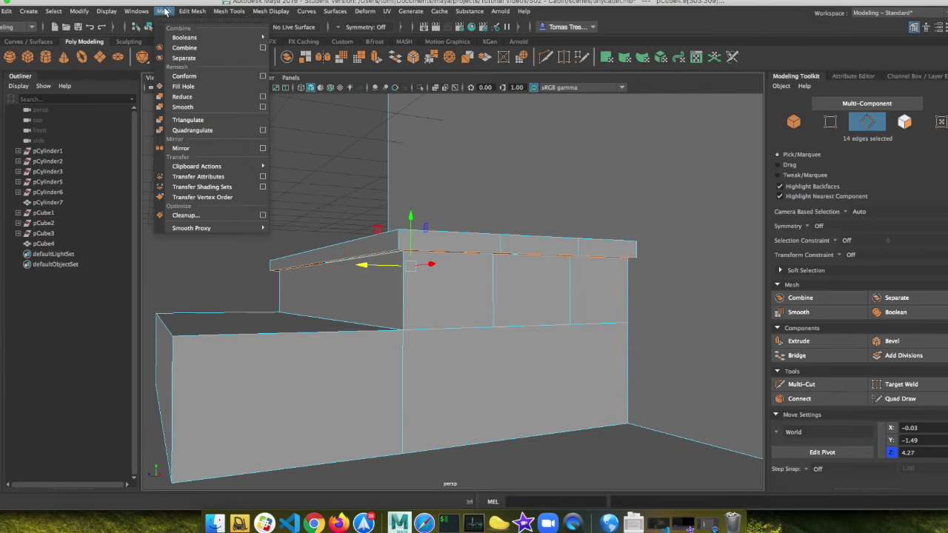
click(184, 87)
alt+drag(409, 225, 434, 220)
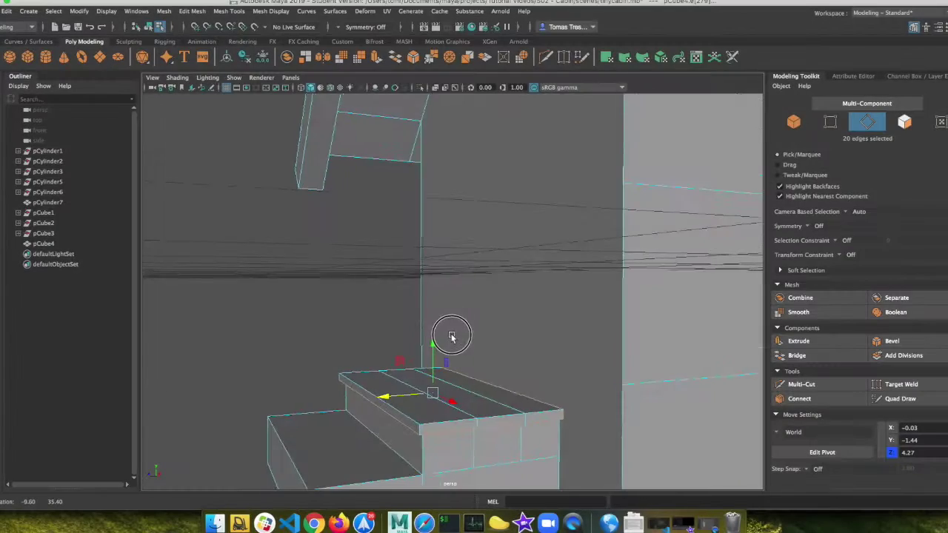
- Return the cabin mesh to object mode, switch to face selection and select the upper step's middle plank top face
alt+drag(450, 332, 469, 344)
alt+drag(523, 352, 502, 398)
click(502, 400)
right_click(501, 405)
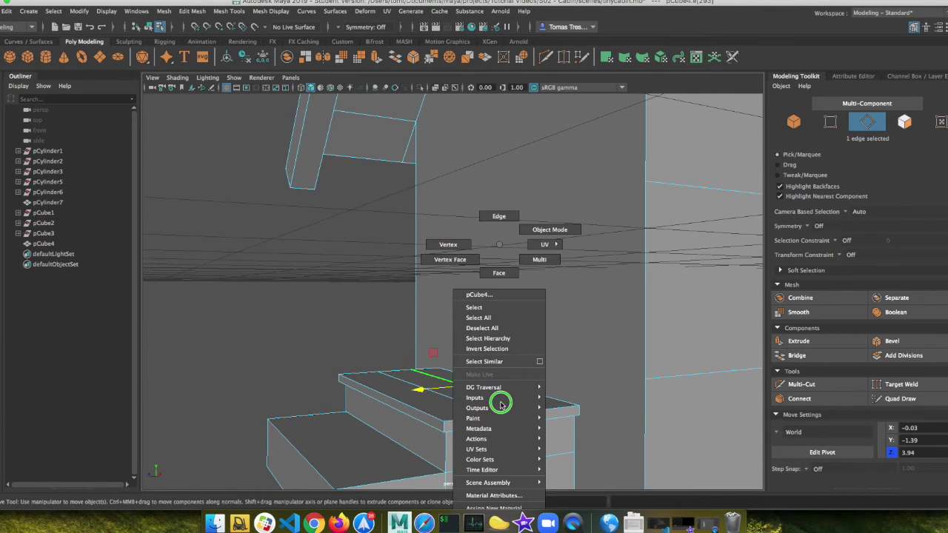
click(554, 230)
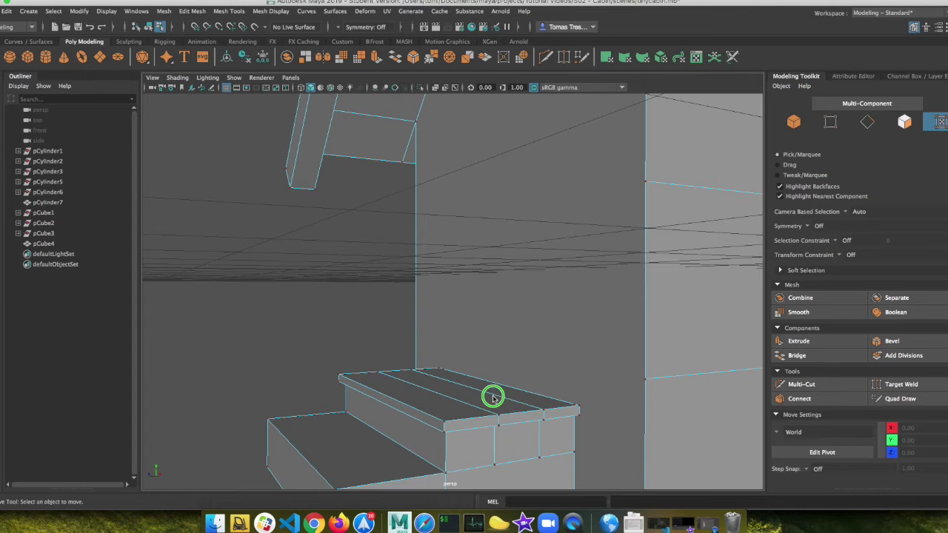
right_click(494, 244)
click(549, 229)
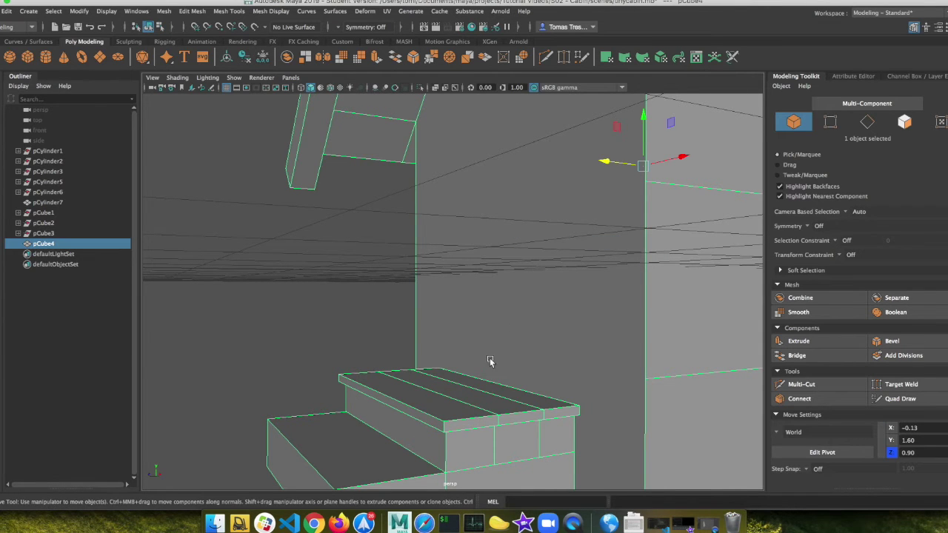
right_click(469, 245)
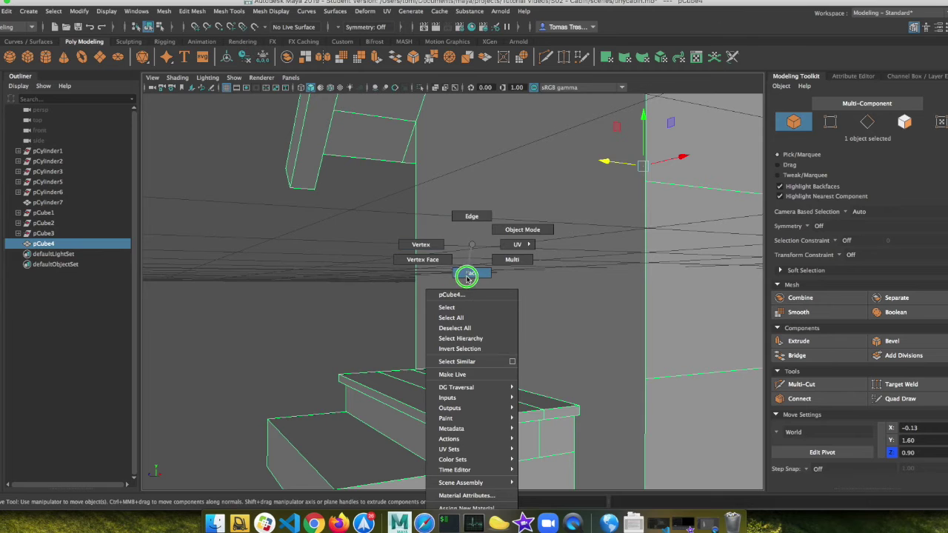
click(470, 269)
click(499, 413)
- Try to raise the middle plank's top face by about 0.112, and try to detach that single face
mouse_move(447, 338)
mouse_down()
mouse_move(449, 318)
mouse_move(449, 336)
mouse_up()
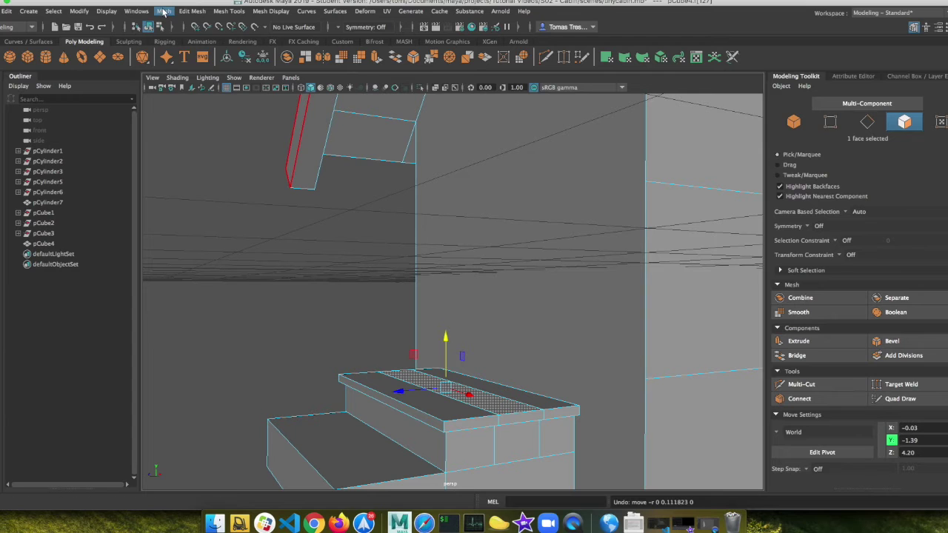
click(164, 11)
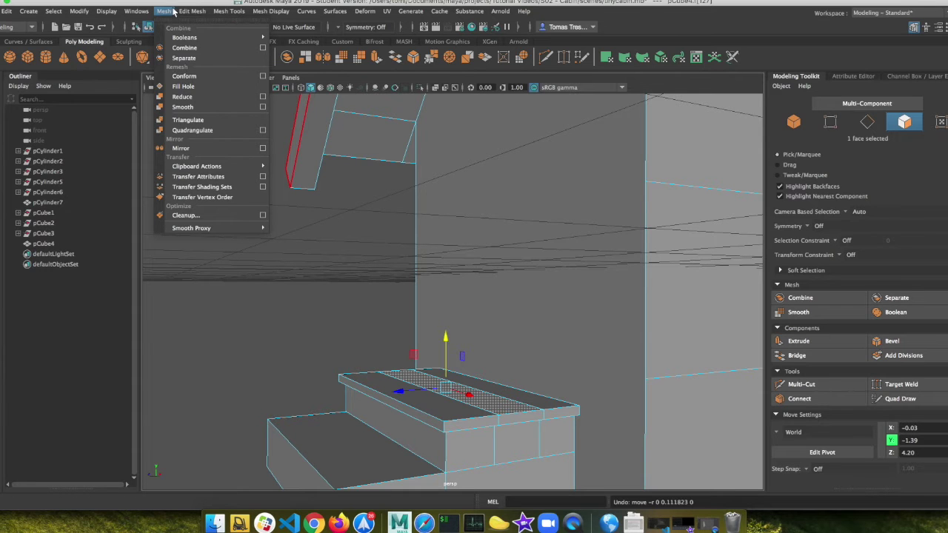
click(488, 311)
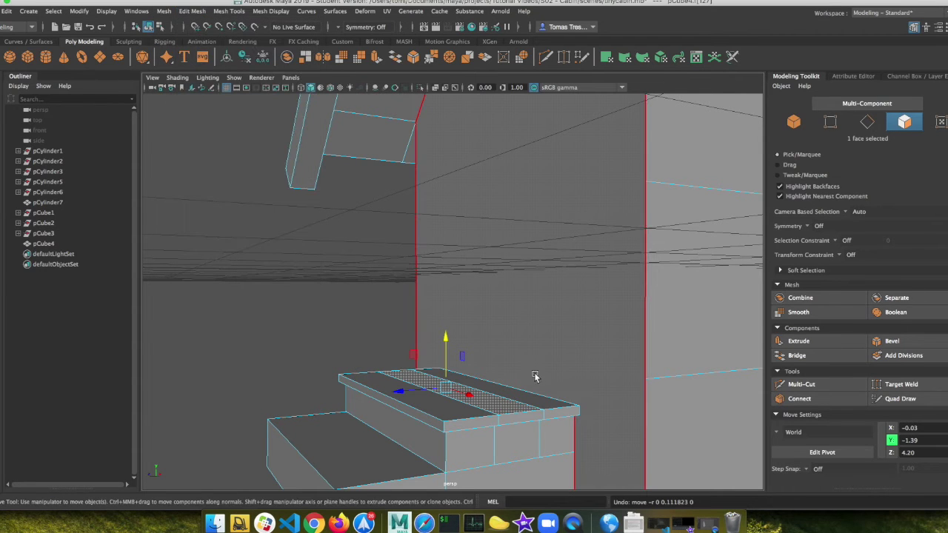
key(super+z)
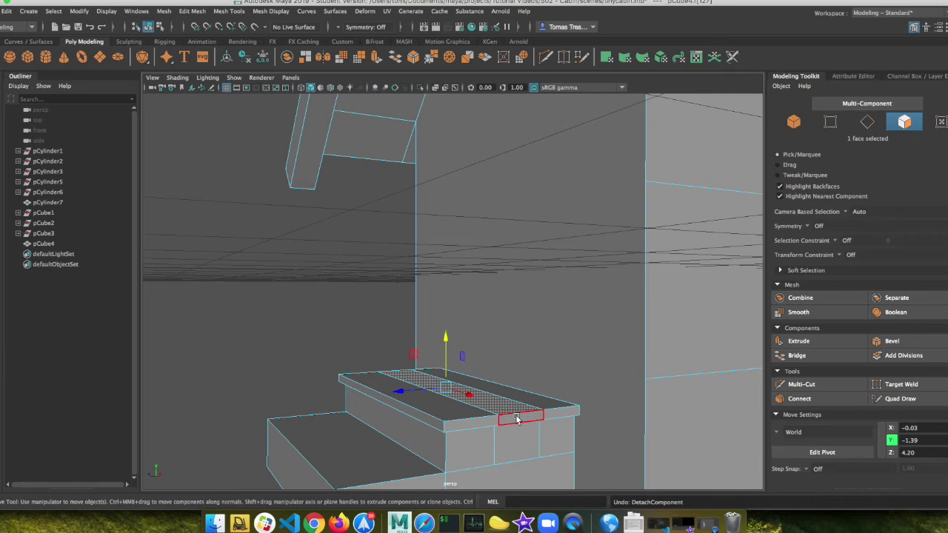
key(super+z)
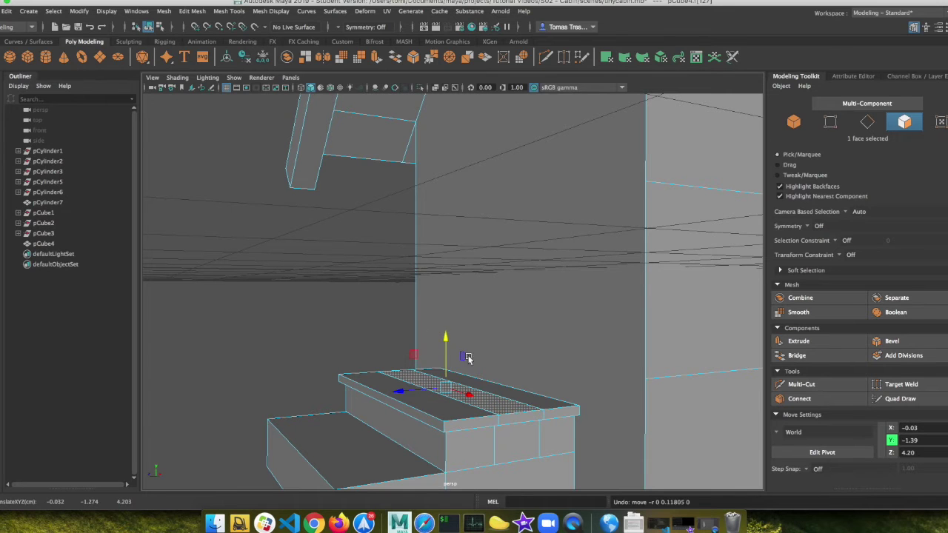
- Add both end faces of the middle plank to the selection and detach the three faces from the surrounding mesh
shift+click(517, 419)
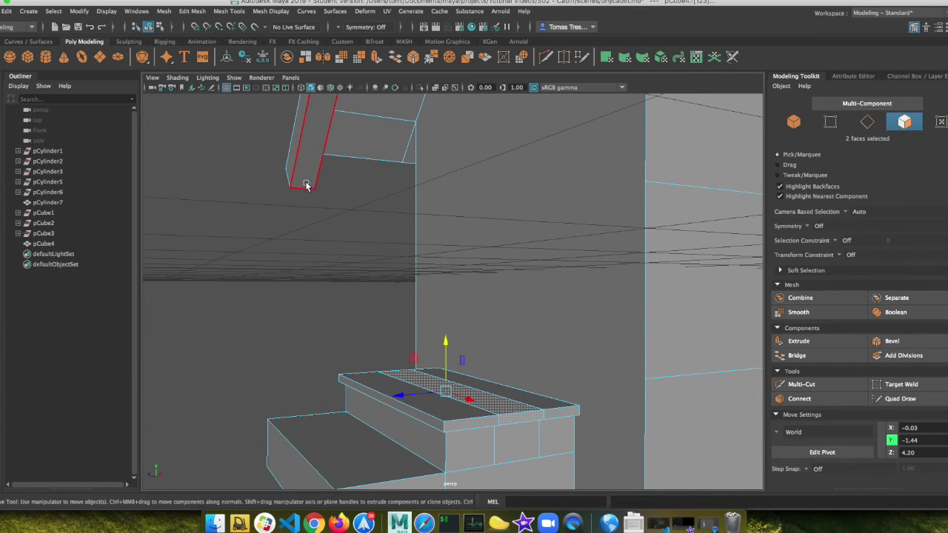
alt+drag(444, 393, 525, 387)
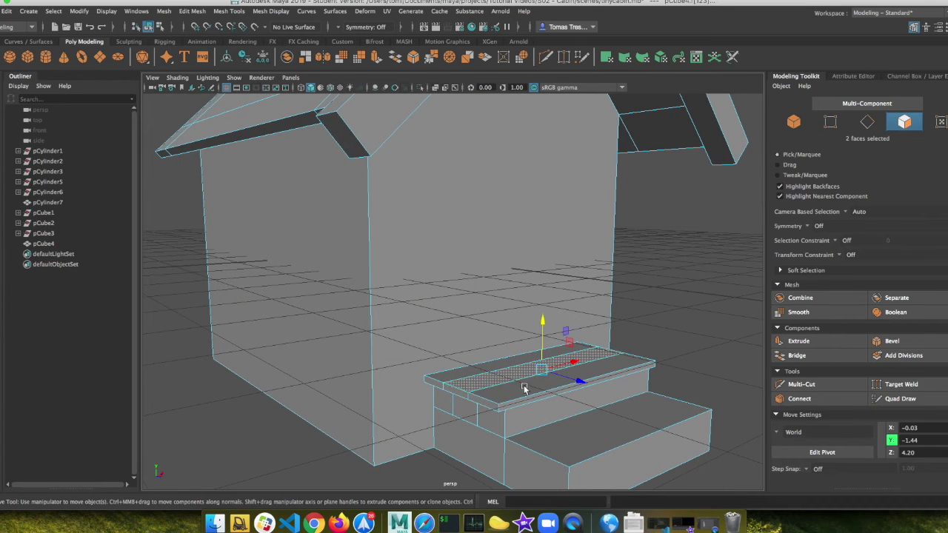
shift+click(458, 395)
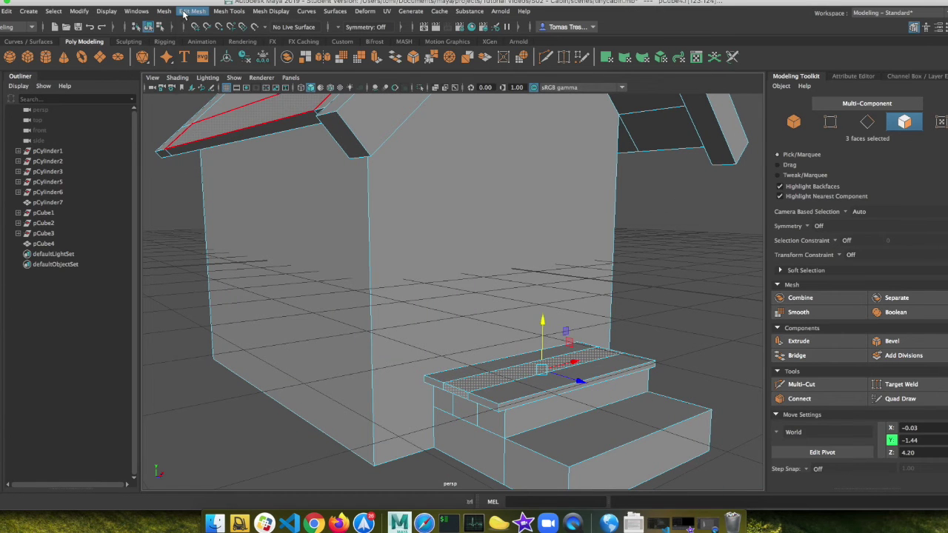
click(183, 13)
key(Escape)
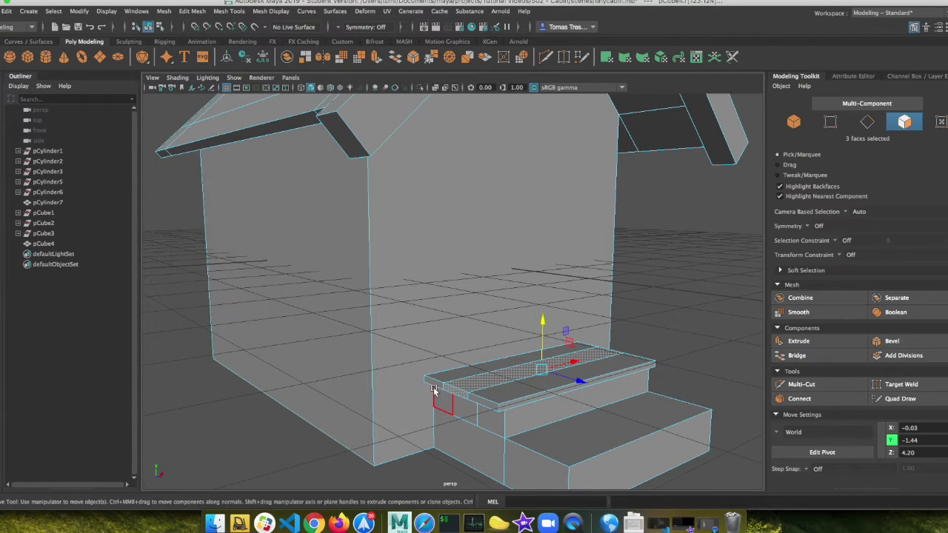
- Select the top and both end faces of the plank nearest the cabin wall and detach them
click(434, 387)
shift+click(538, 358)
alt+drag(532, 366, 419, 388)
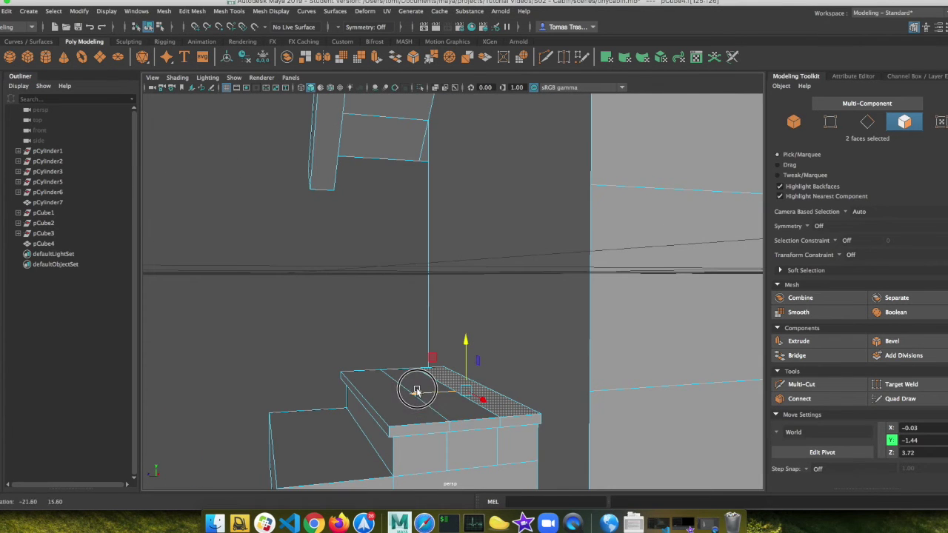
shift+click(523, 421)
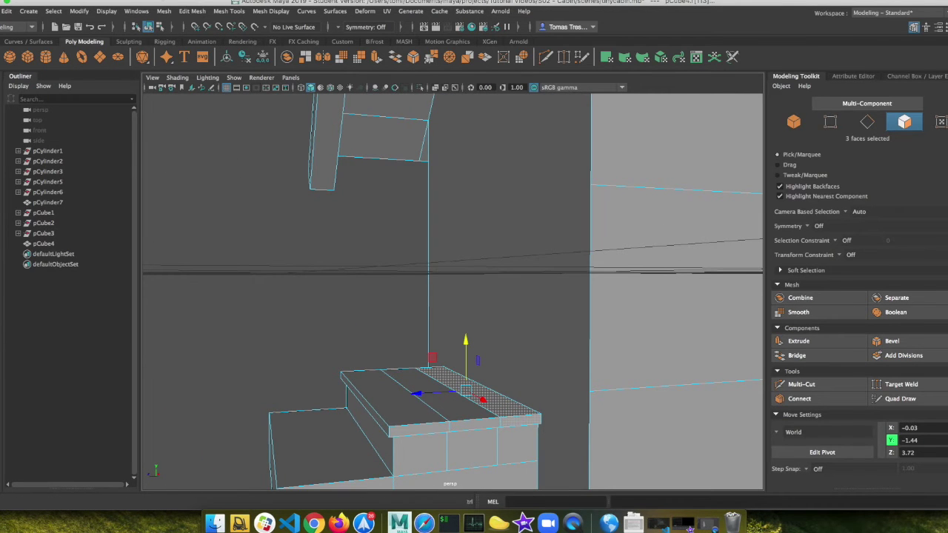
click(191, 11)
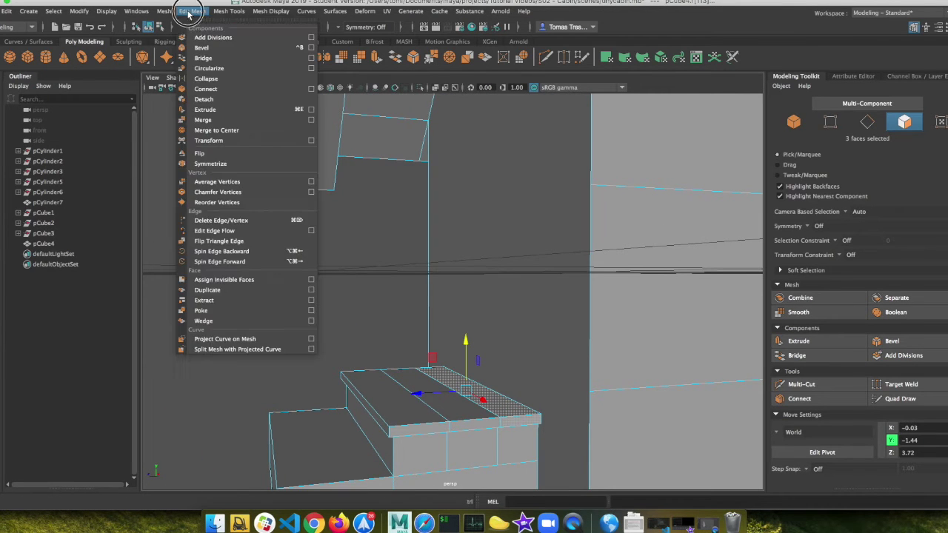
click(239, 99)
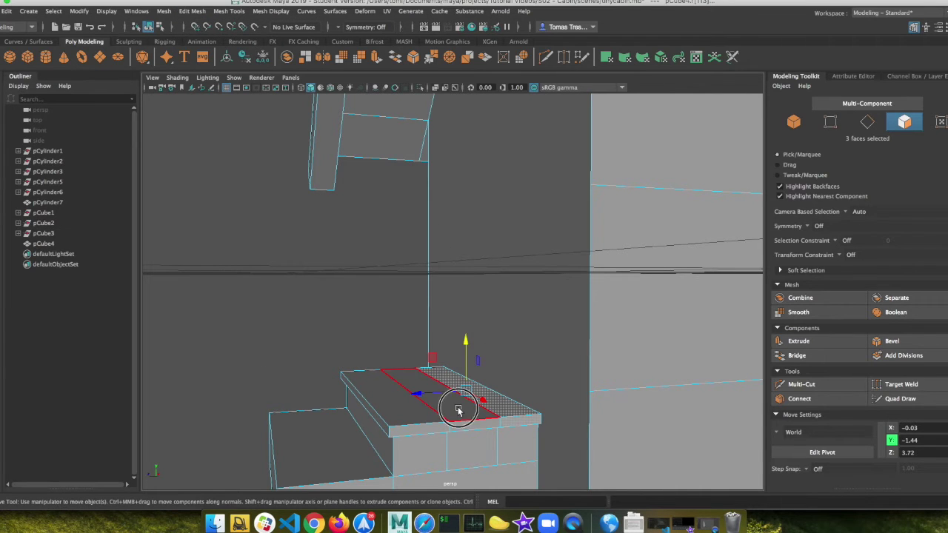
- Select the middle plank's top and both end faces and try to raise the whole plank to about -1.42 in Y
ctrl+click(474, 424)
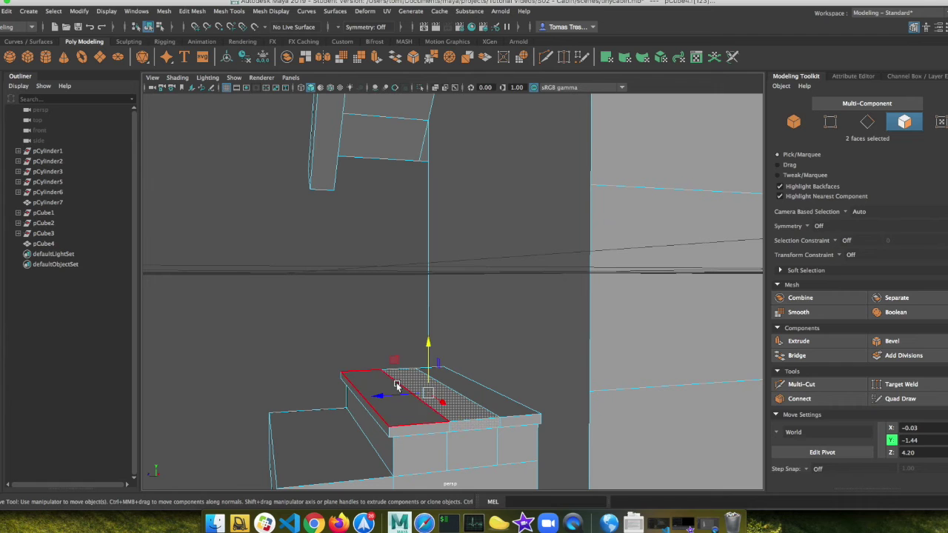
click(451, 391)
shift+click(474, 426)
alt+drag(474, 425, 599, 370)
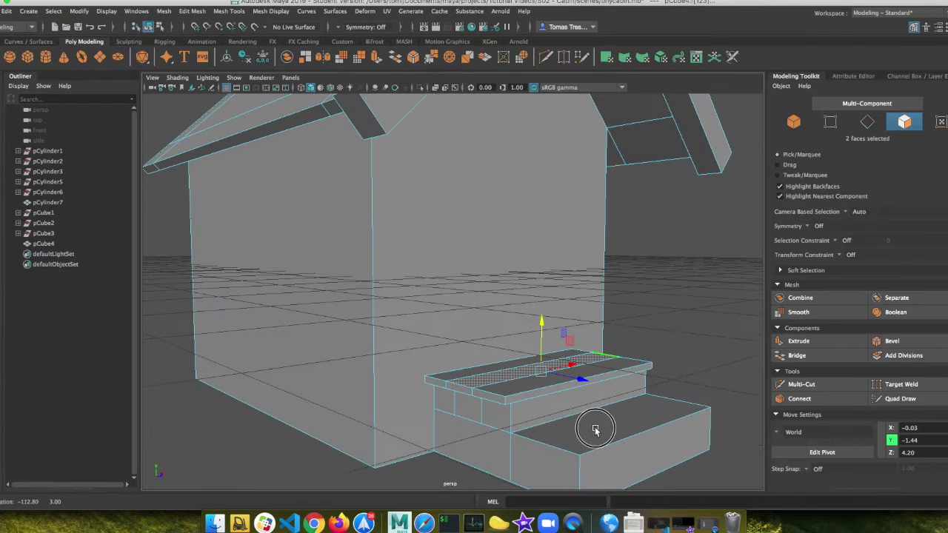
shift+click(463, 392)
key(e)
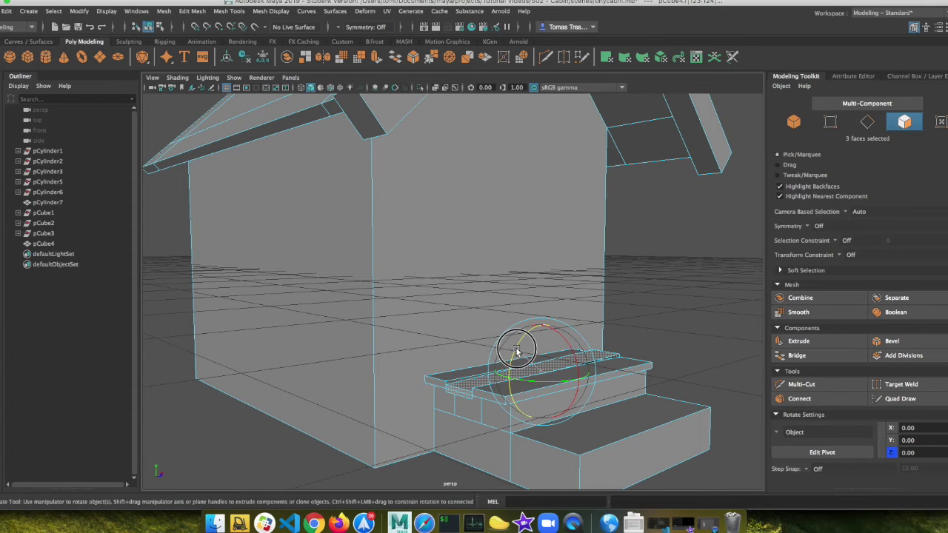
key(w)
drag(541, 326, 543, 320)
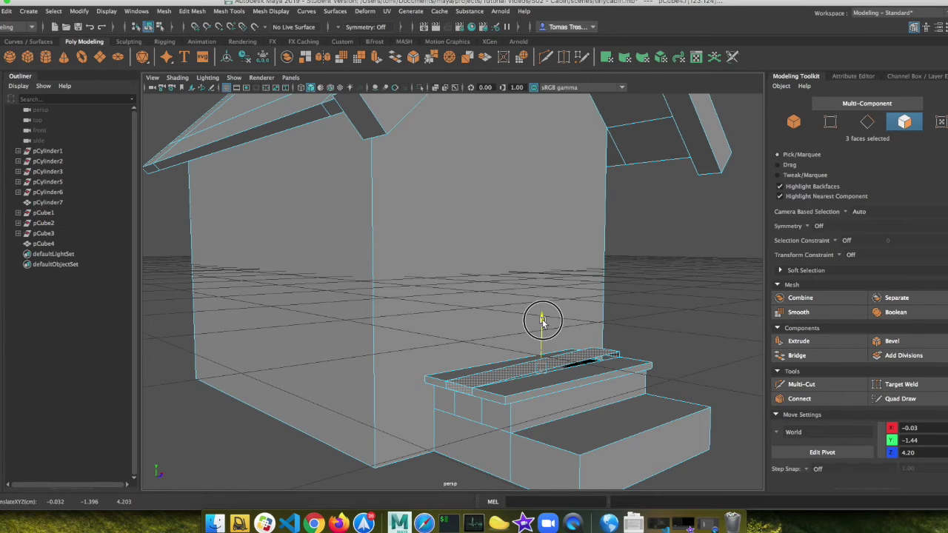
drag(542, 322, 542, 323)
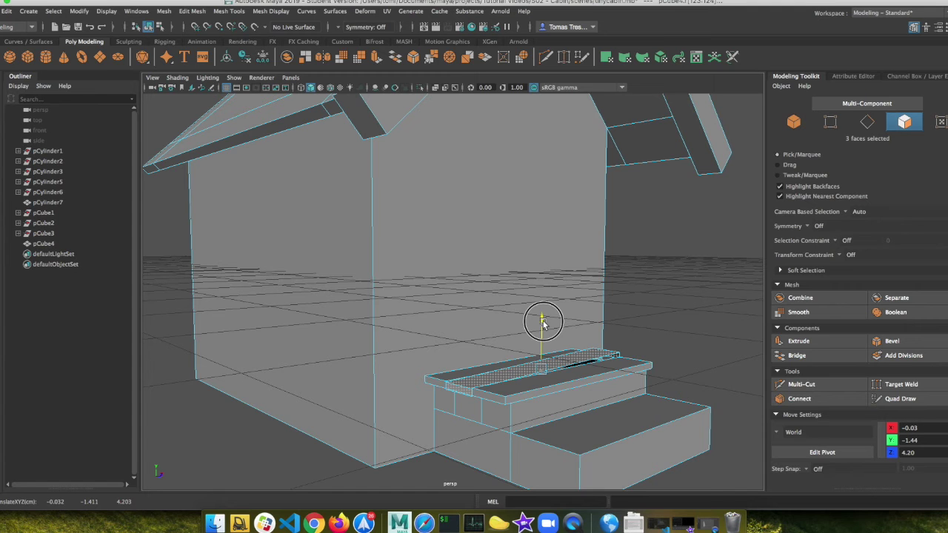
alt+drag(540, 318, 523, 368)
alt+drag(537, 399, 473, 435)
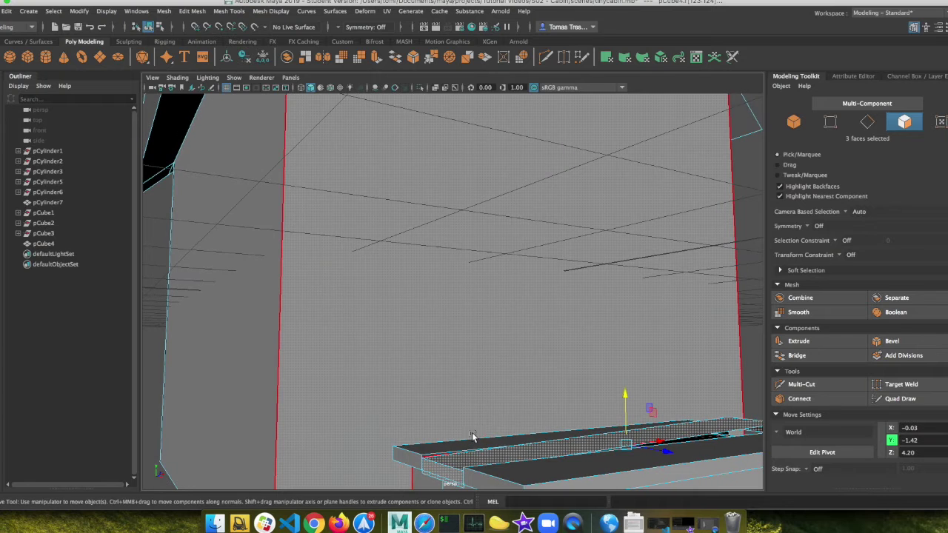
key(ctrl+z)
- Raise the middle plank's end face on the window side, and slightly adjust the height of the wall-side plank's matching end face
alt+drag(573, 447, 614, 442)
alt+drag(682, 427, 565, 393)
click(561, 430)
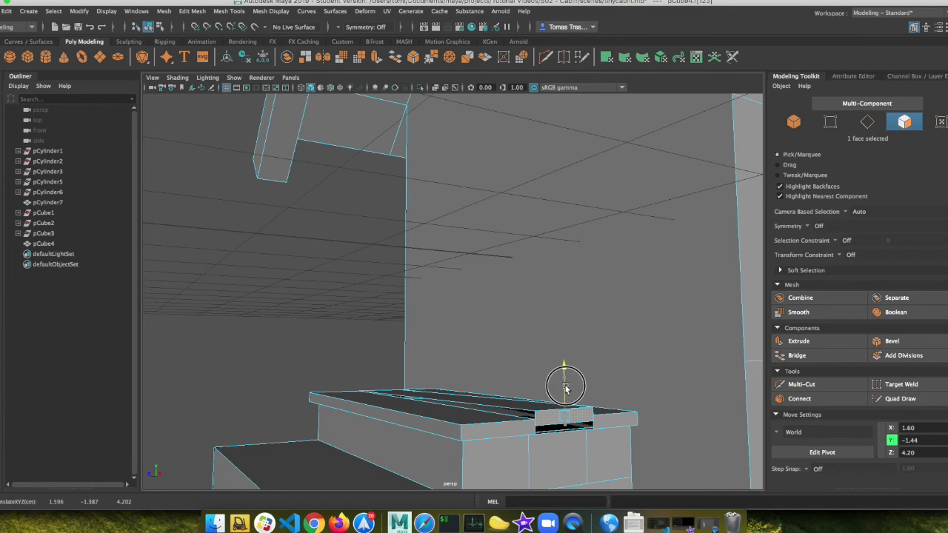
click(614, 428)
mouse_move(613, 393)
mouse_down()
mouse_move(615, 370)
mouse_move(582, 423)
mouse_move(625, 430)
mouse_move(601, 433)
mouse_move(608, 395)
mouse_move(612, 402)
mouse_up()
- Select the middle plank's end face opposite the window side and raise it to about -1.42 in Y
click(476, 363)
mouse_move(476, 363)
alt+mouse_down()
mouse_move(482, 423)
mouse_move(486, 381)
mouse_move(477, 368)
alt+mouse_up()
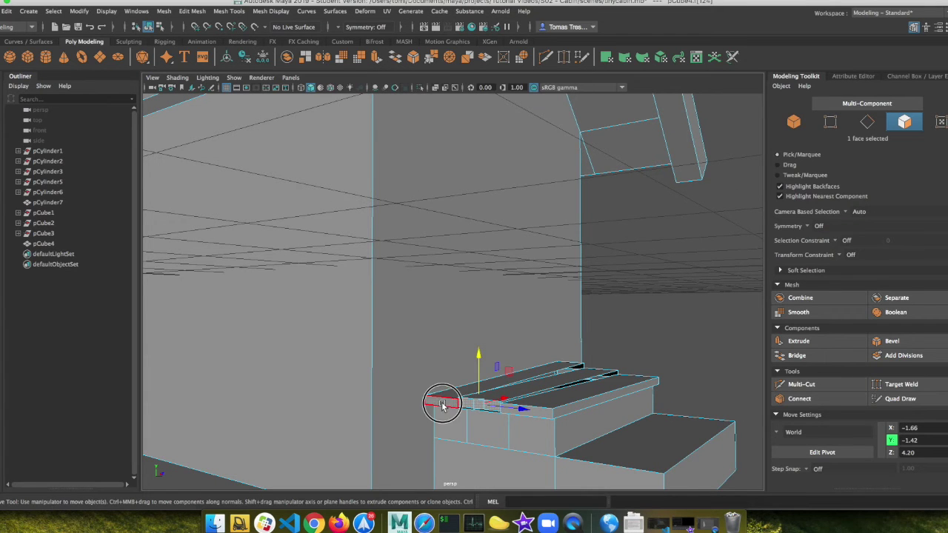
- Select the wall-side plank's end face opposite the window side and adjust its height to about -1.44 in Y
drag(445, 405, 461, 395)
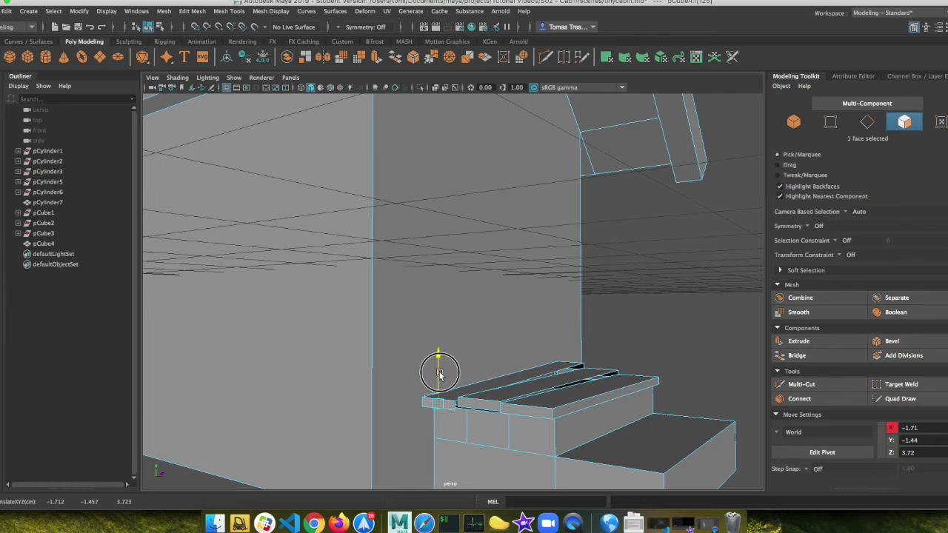
drag(442, 383, 438, 364)
alt+drag(439, 364, 563, 437)
scroll(479, 376, up, 3)
alt+drag(564, 376, 538, 367)
key(ctrl+z)
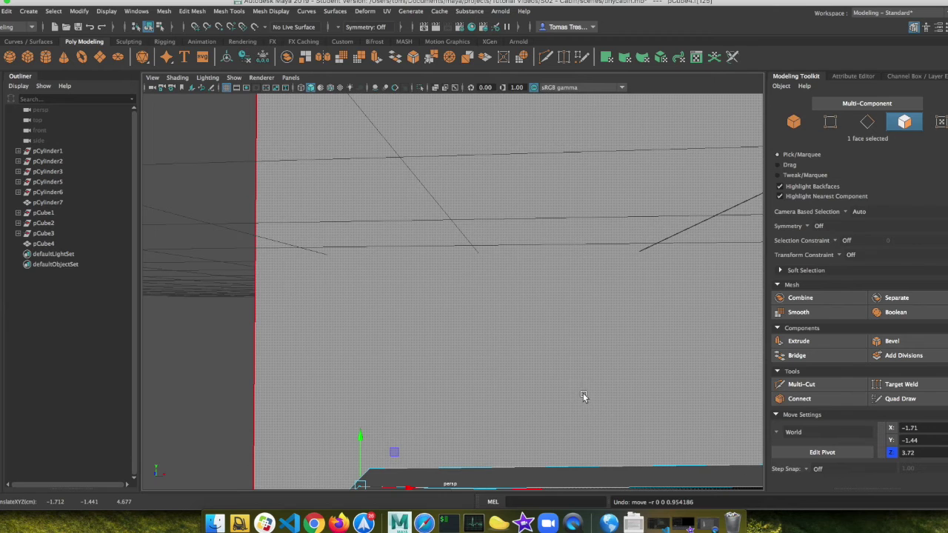
- Select the border edges of the gap between the wall-side and middle planks and try Fill Hole on them
alt+drag(604, 414, 461, 400)
right_click(460, 400)
right_drag(457, 253, 463, 217)
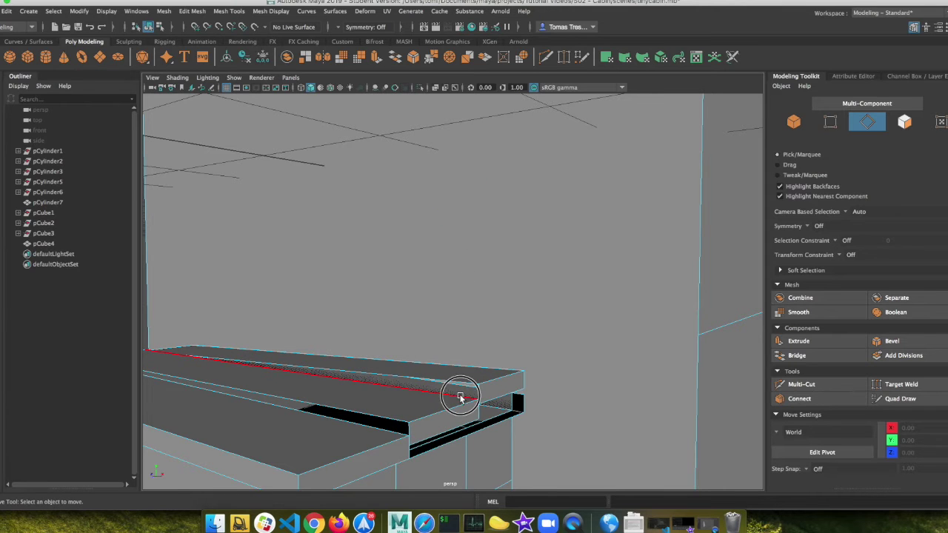
click(487, 396)
shift+click(472, 388)
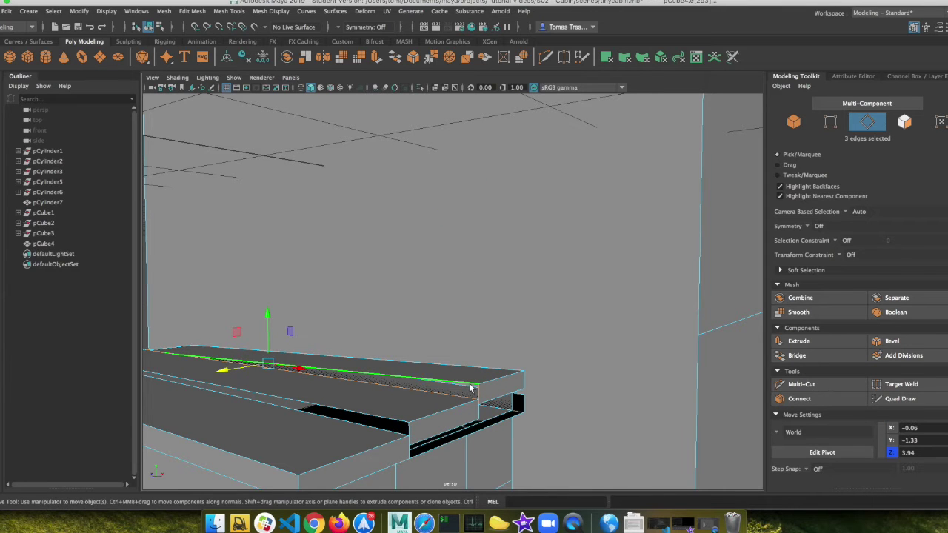
alt+drag(367, 393, 447, 368)
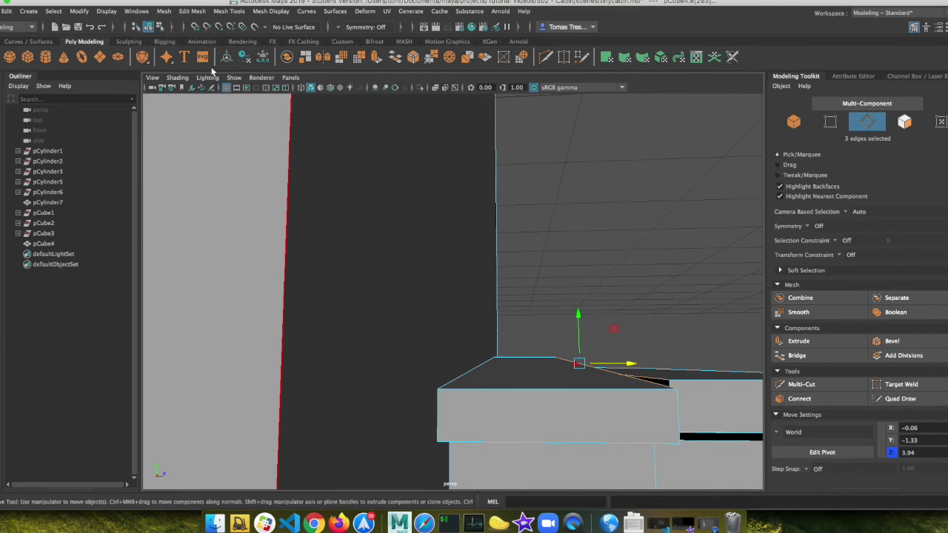
click(163, 11)
click(189, 89)
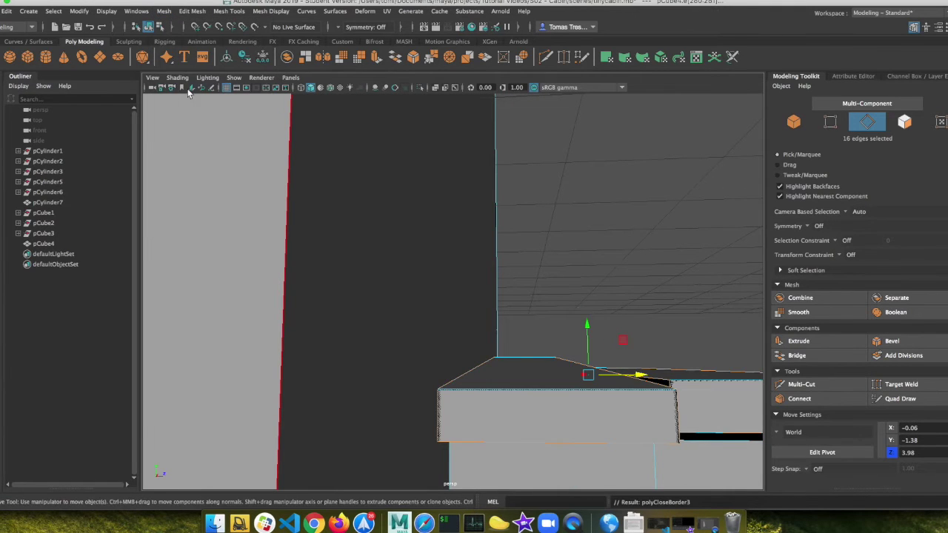
- Inspect the filled plank gap and undo the Fill Hole operation
alt+drag(553, 267, 414, 280)
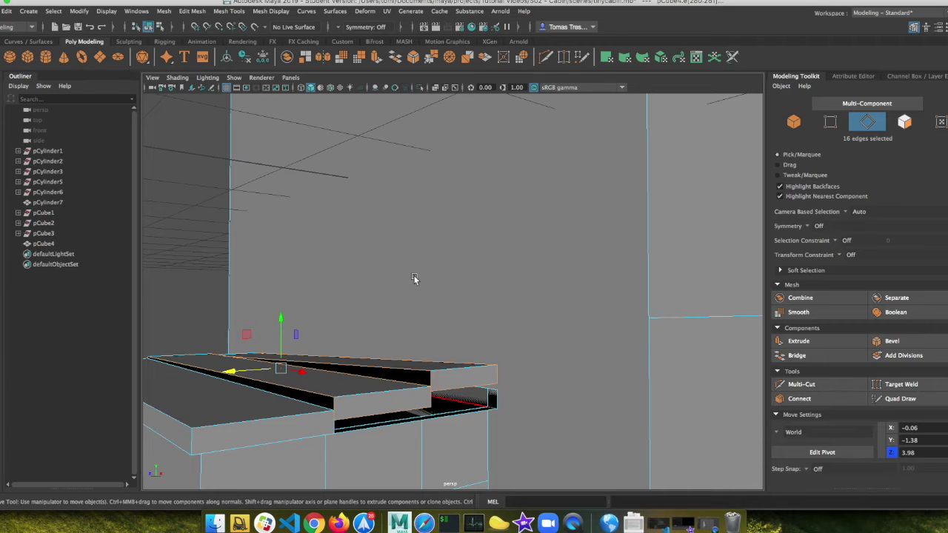
key(ctrl+z)
key(shift+z)
alt+drag(520, 352, 457, 355)
key(ctrl+z)
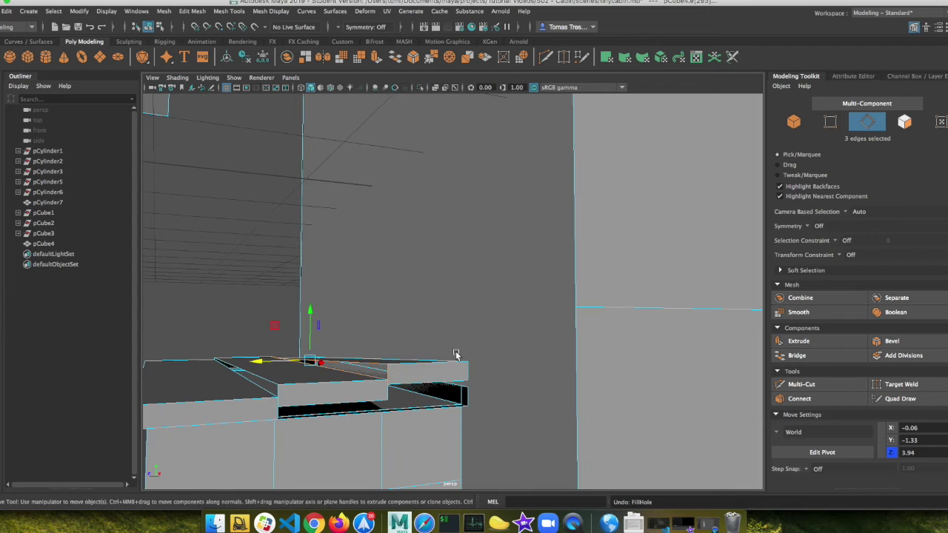
mouse_move(465, 396)
alt+mouse_down()
mouse_move(466, 383)
mouse_move(462, 390)
alt+mouse_up()
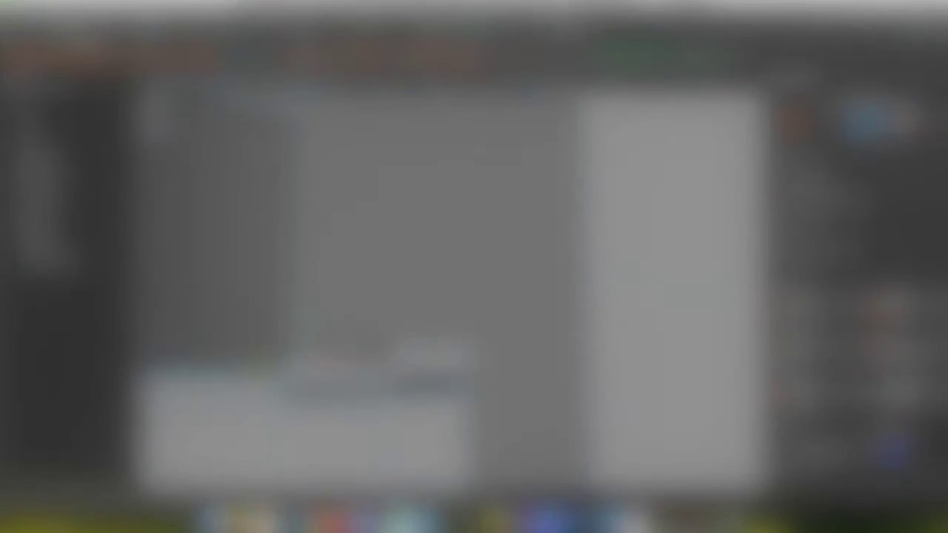
- Target-weld the middle plank's lower corner vertex to the outer plank's top corner at the window-side end
right_drag(360, 398, 311, 245)
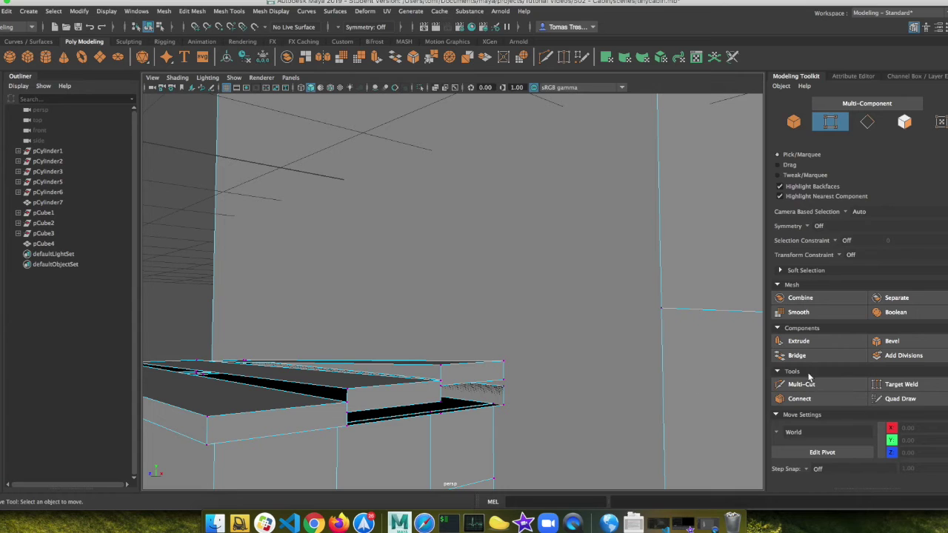
click(896, 387)
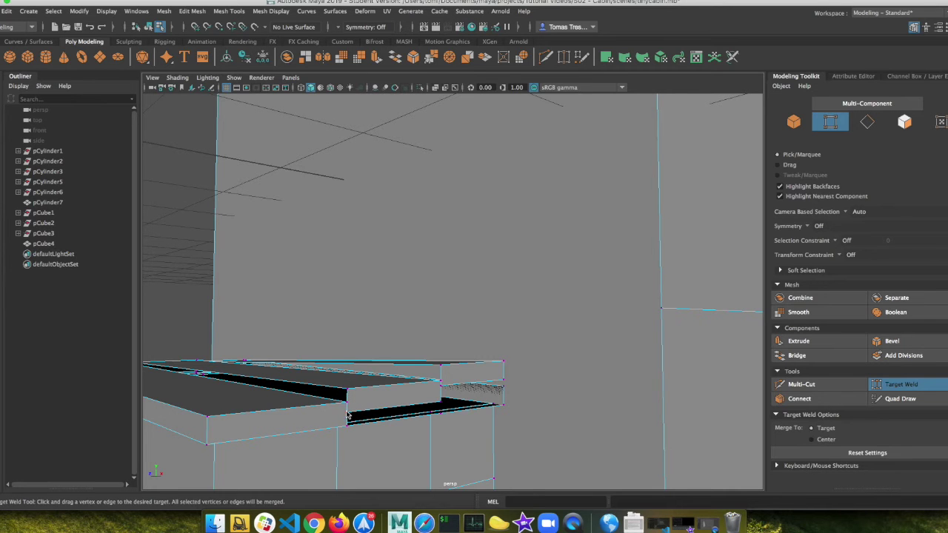
scroll(347, 415, up, 5)
alt+middle_drag(408, 405, 478, 290)
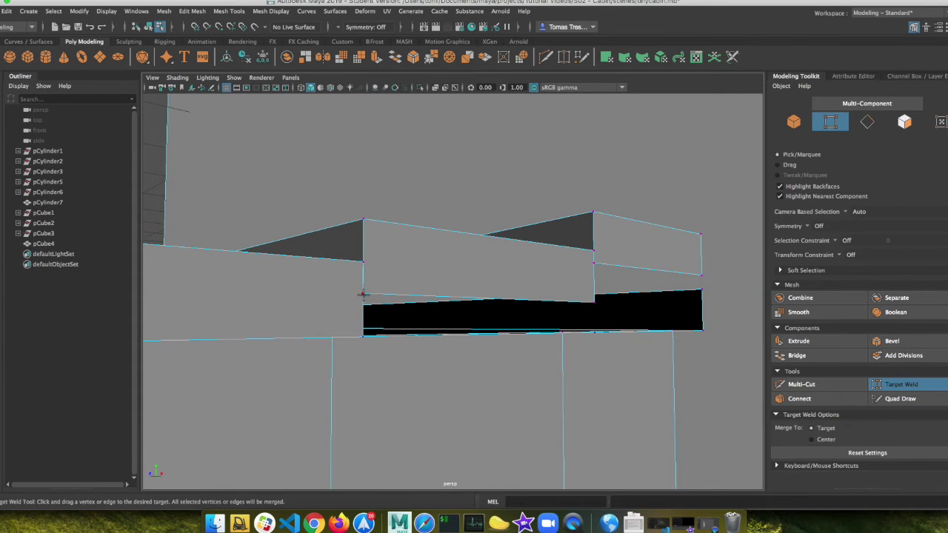
drag(362, 263, 363, 266)
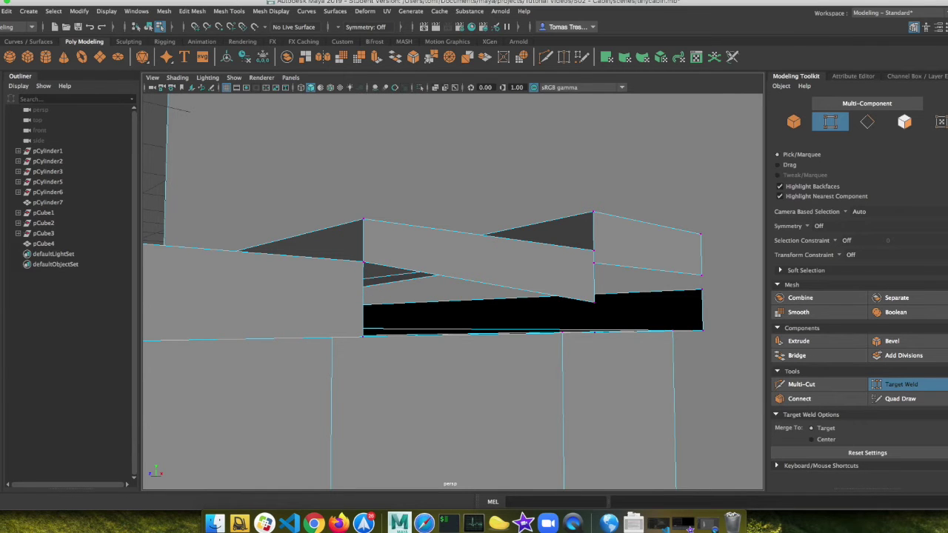
- Target-weld the wall-side plank's lower outer corner to the vertex directly below it at the window-side end
alt+drag(465, 267, 482, 275)
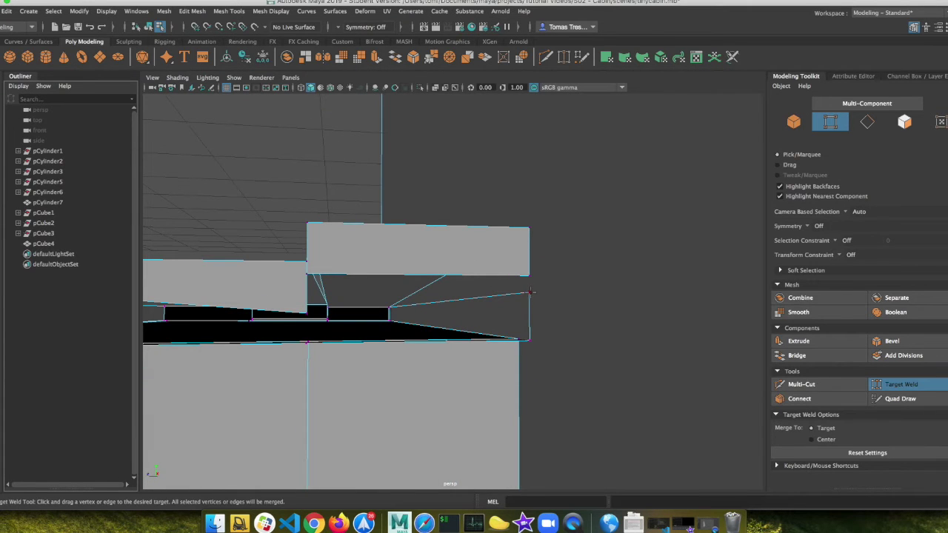
drag(530, 276, 528, 292)
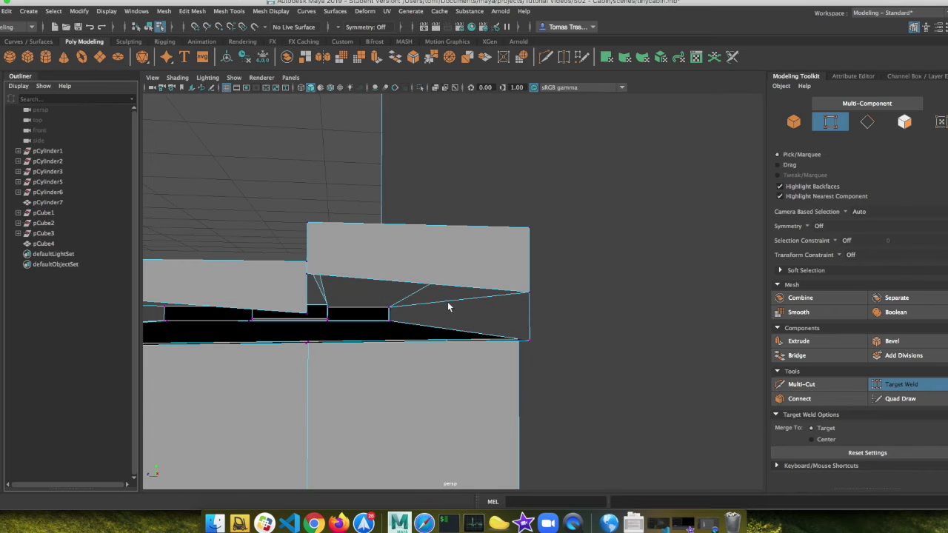
alt+drag(364, 298, 467, 327)
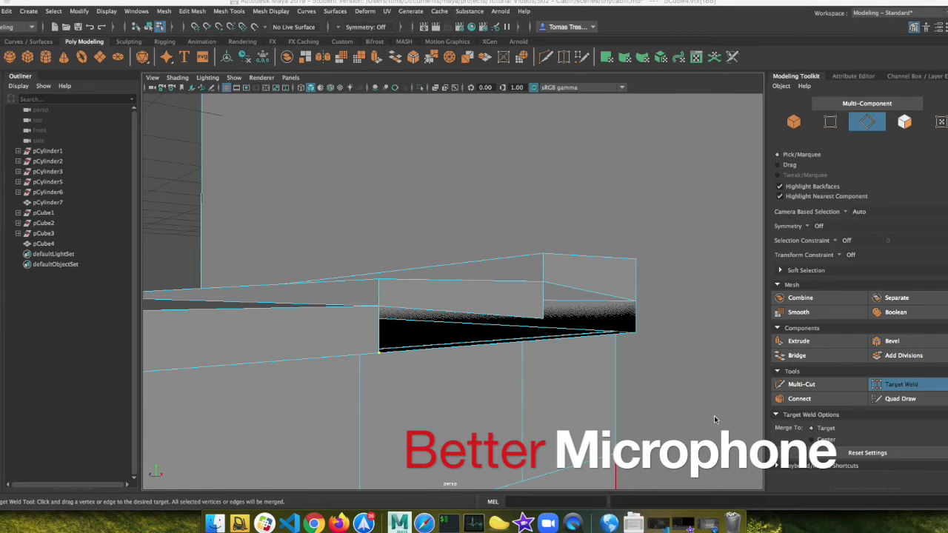
- Select the large hidden face underneath the raised planks and delete it
alt+drag(714, 420, 537, 338)
scroll(577, 300, down, 3)
right_click(527, 342)
right_drag(526, 344, 530, 272)
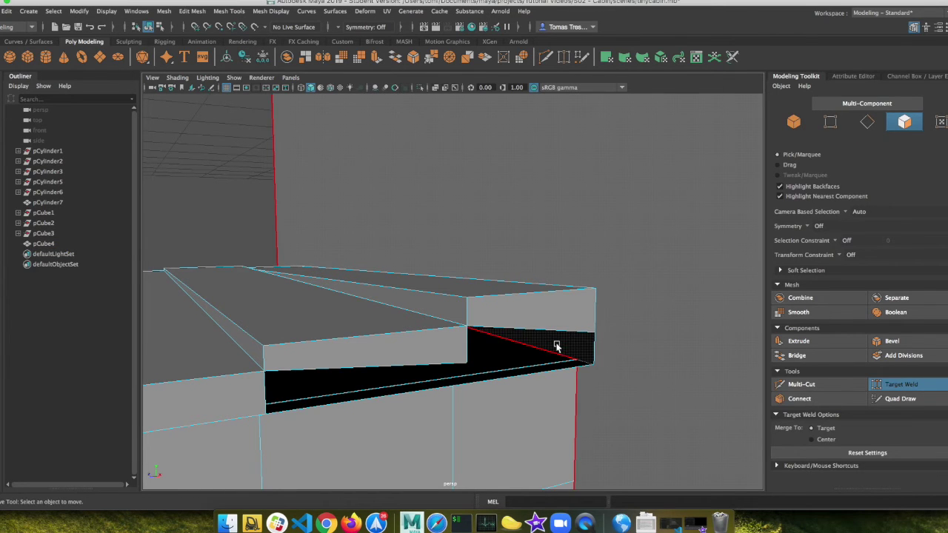
key(w)
click(518, 361)
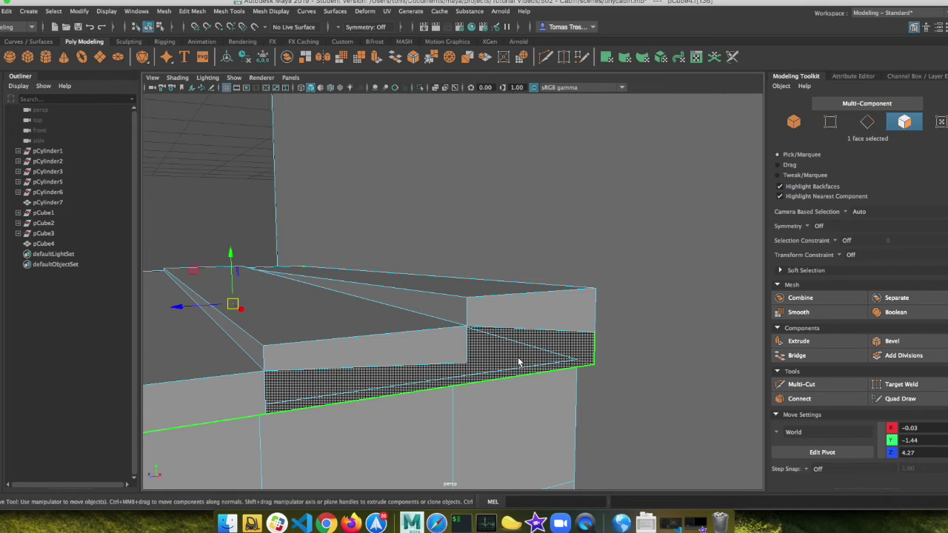
key(Delete)
alt+drag(518, 361, 507, 277)
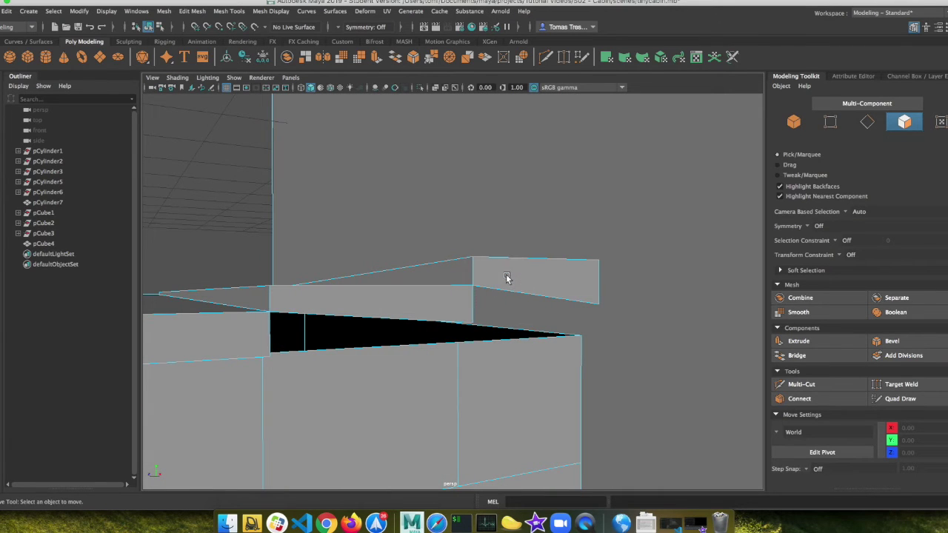
- Extrude the outer plank's short vertical edge at the window-side end across the gap toward the cabin wall
mouse_move(444, 326)
alt+mouse_down()
mouse_move(479, 321)
mouse_move(451, 324)
alt+mouse_up()
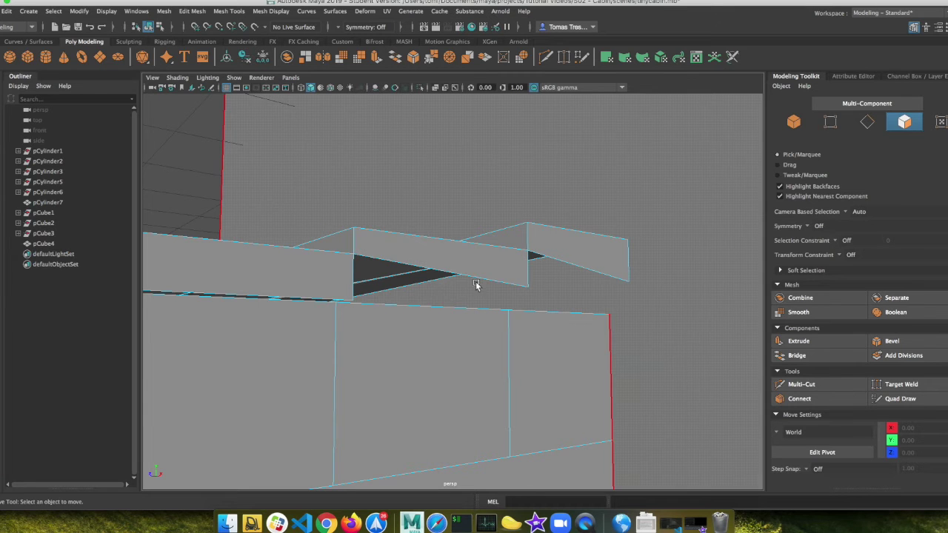
alt+drag(400, 318, 393, 313)
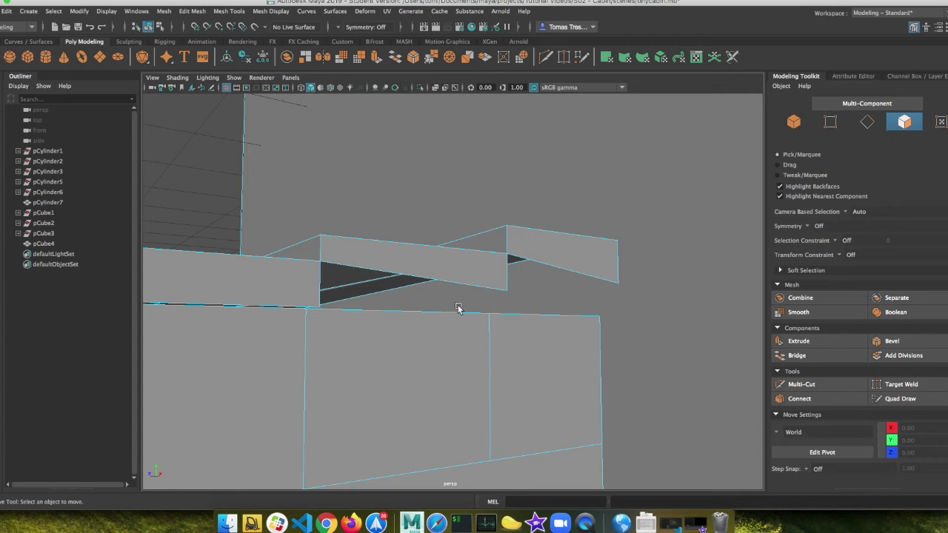
alt+drag(299, 309, 320, 312)
alt+drag(420, 326, 415, 332)
right_drag(400, 326, 395, 216)
click(410, 329)
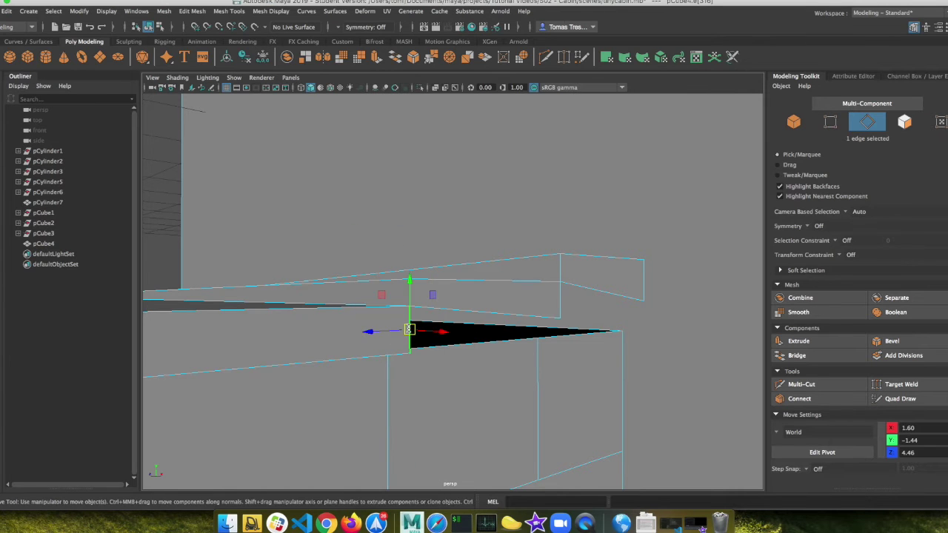
click(798, 341)
alt+drag(438, 345, 430, 348)
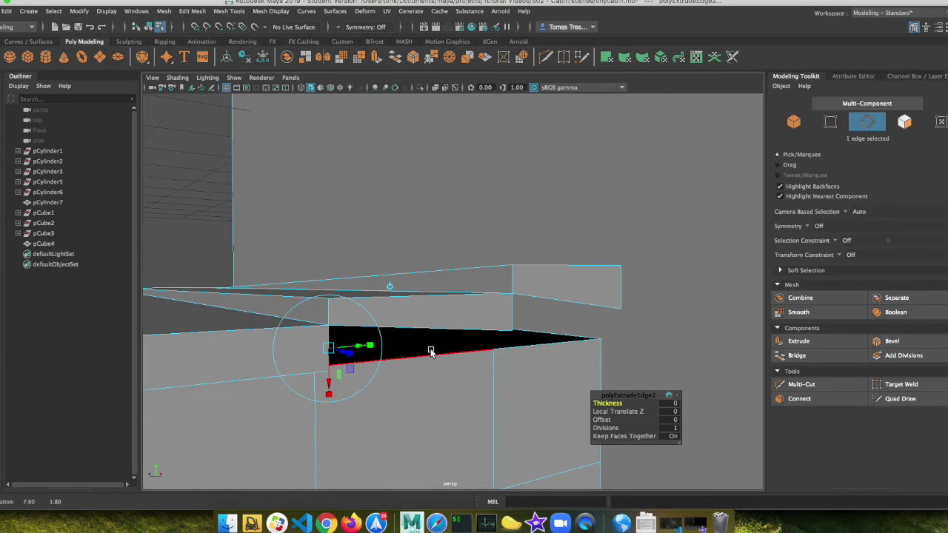
drag(360, 347, 637, 324)
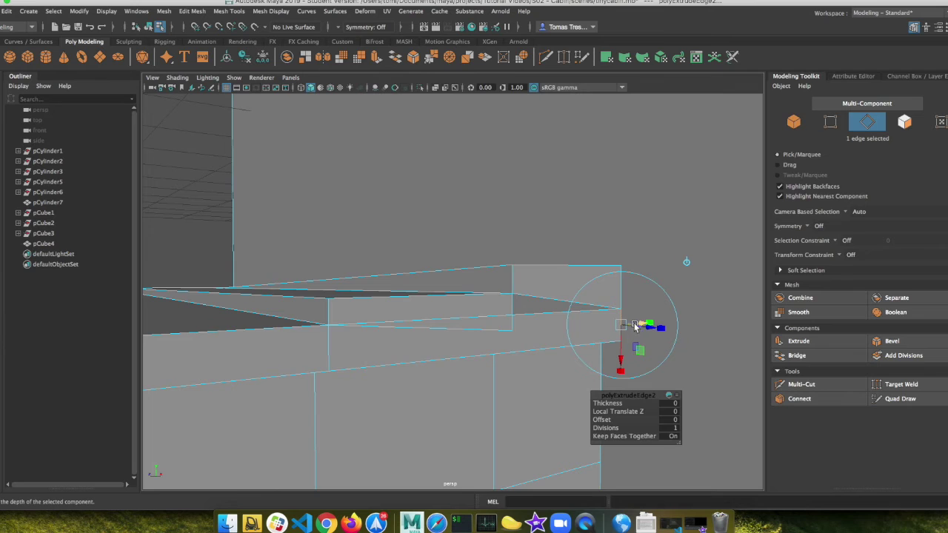
- Turn on snapping to points and align the extruded edge with the wall-side plank's lower outer corner
mouse_move(555, 331)
alt+mouse_down()
mouse_move(516, 330)
mouse_move(557, 328)
alt+mouse_up()
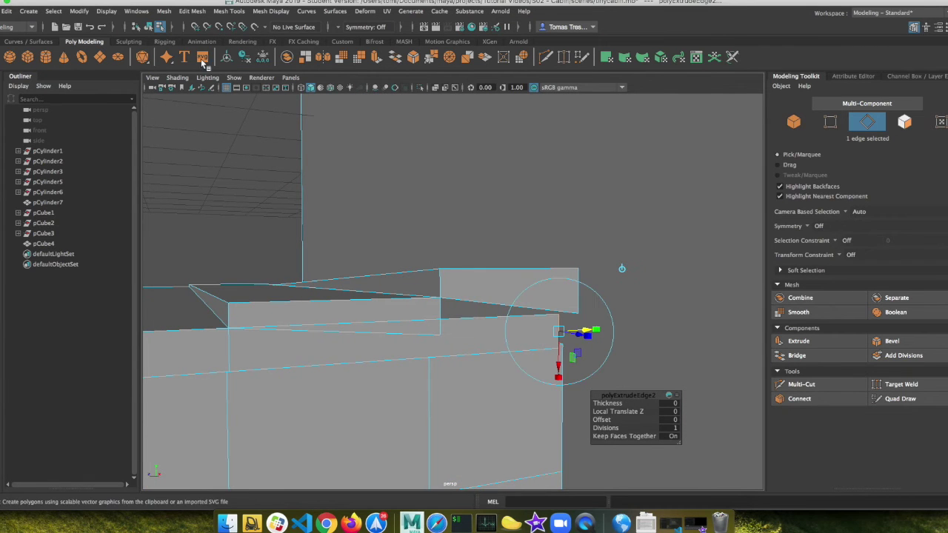
click(219, 28)
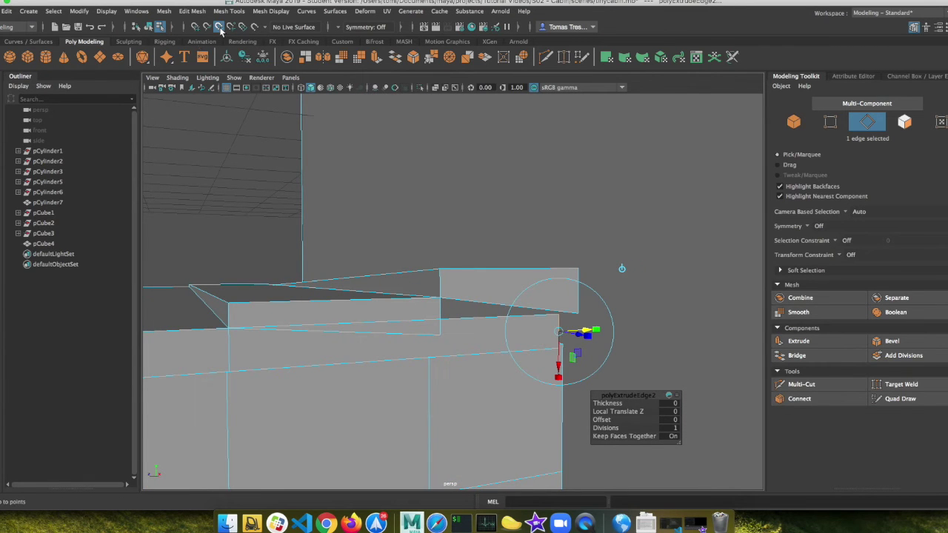
drag(588, 326, 606, 335)
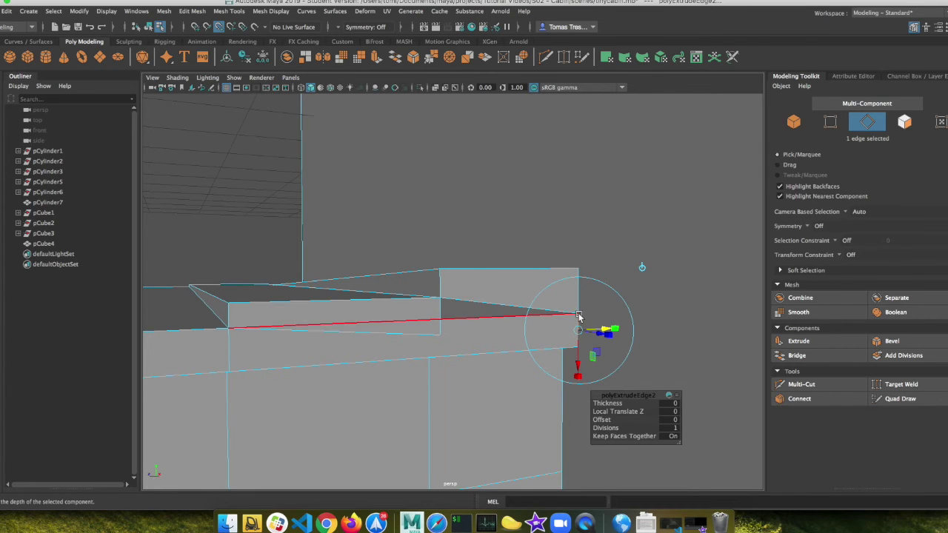
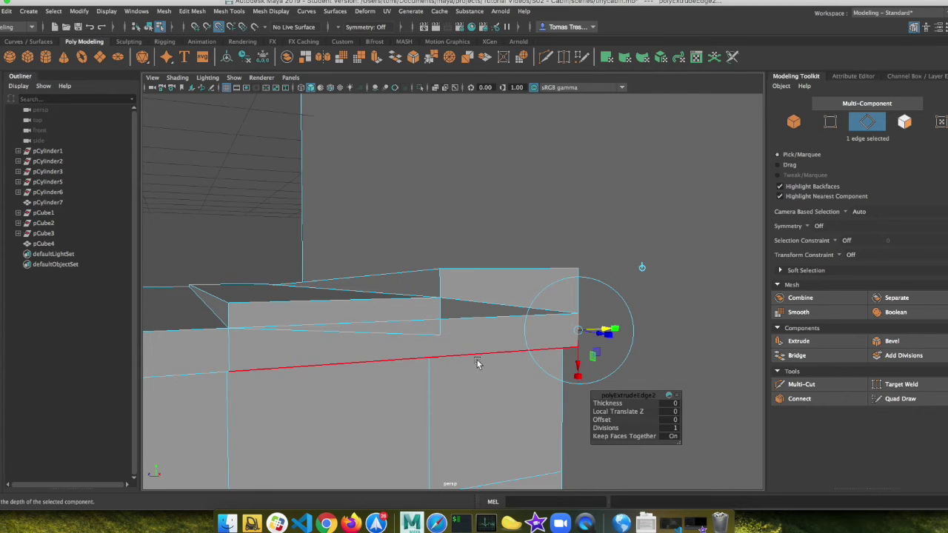
- Try to target-weld the middle plank's lower edge onto the extruded strip's top edge, and revert the weld
click(891, 386)
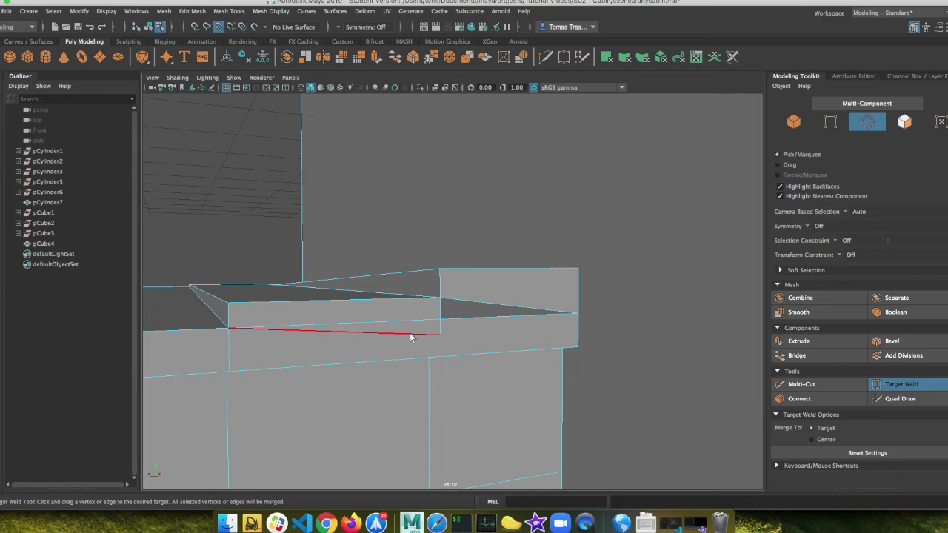
drag(411, 338, 374, 327)
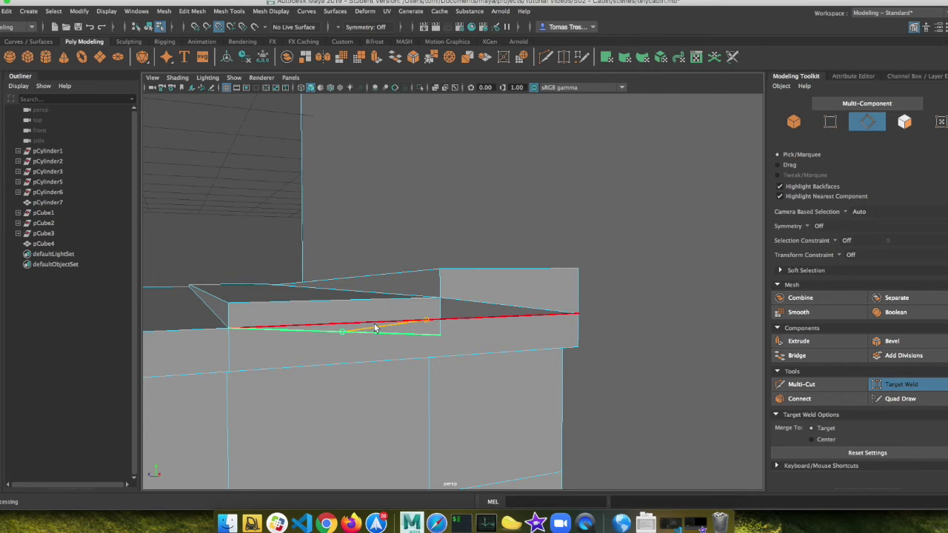
drag(375, 328, 434, 328)
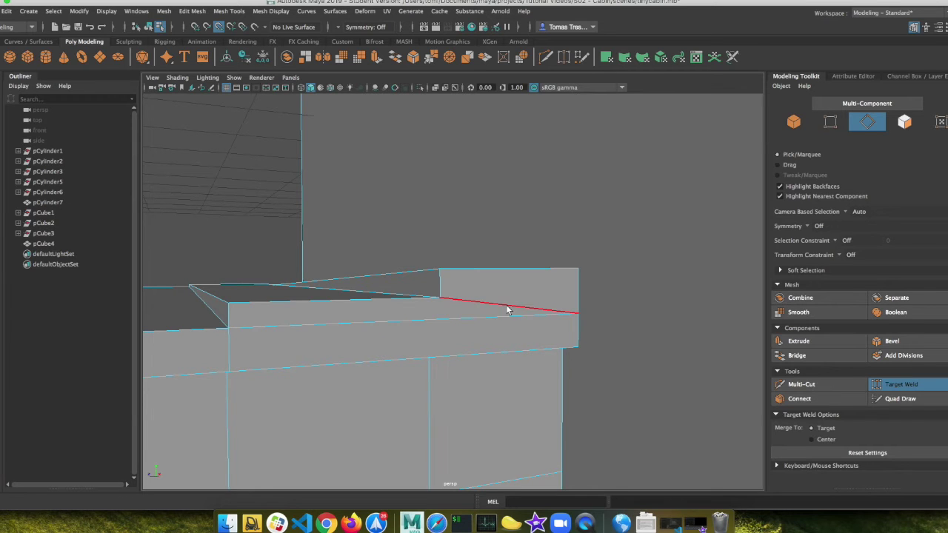
scroll(506, 313, up, 3)
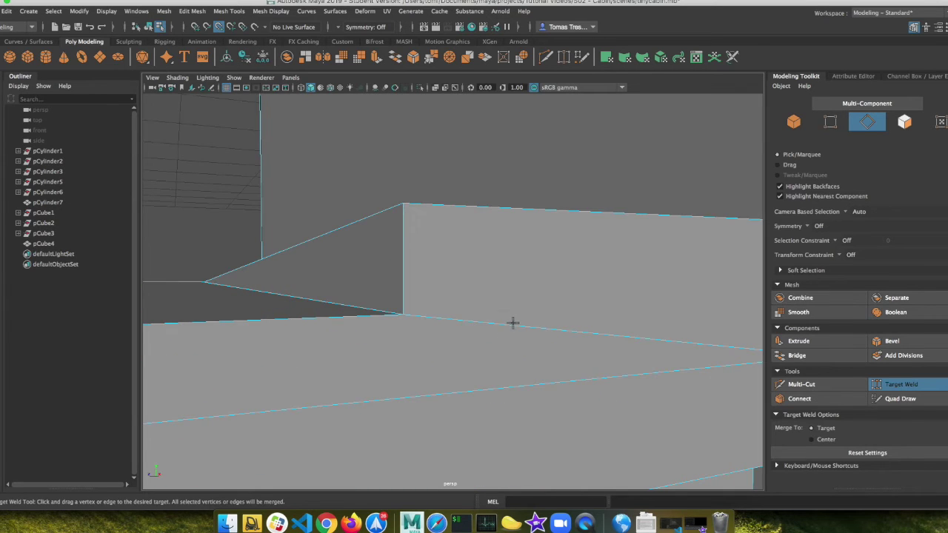
click(537, 327)
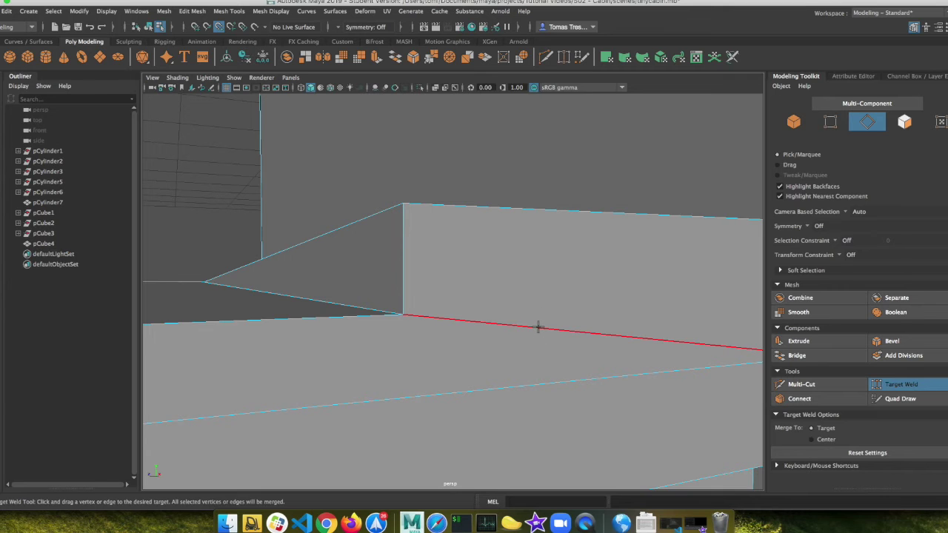
scroll(532, 329, up, 2)
scroll(532, 328, down, 6)
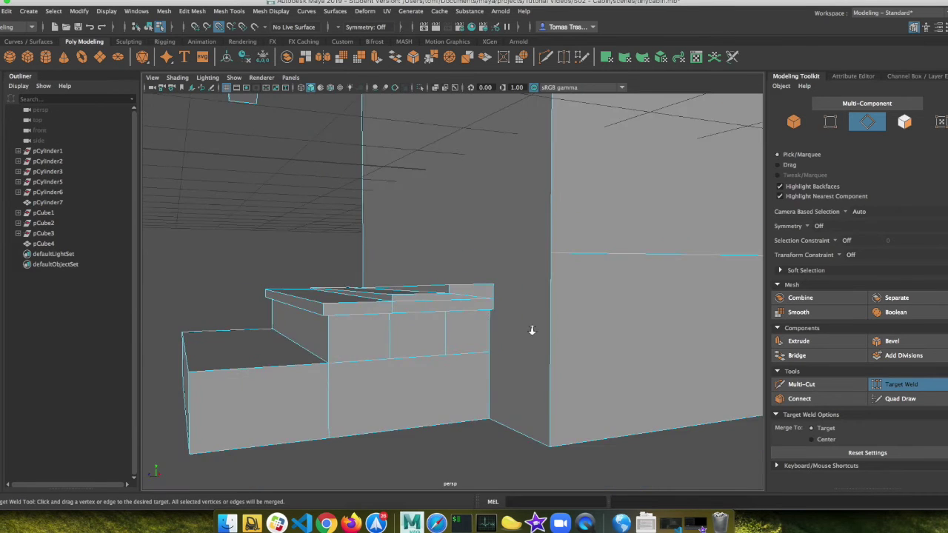
scroll(531, 328, up, 3)
drag(531, 328, 531, 333)
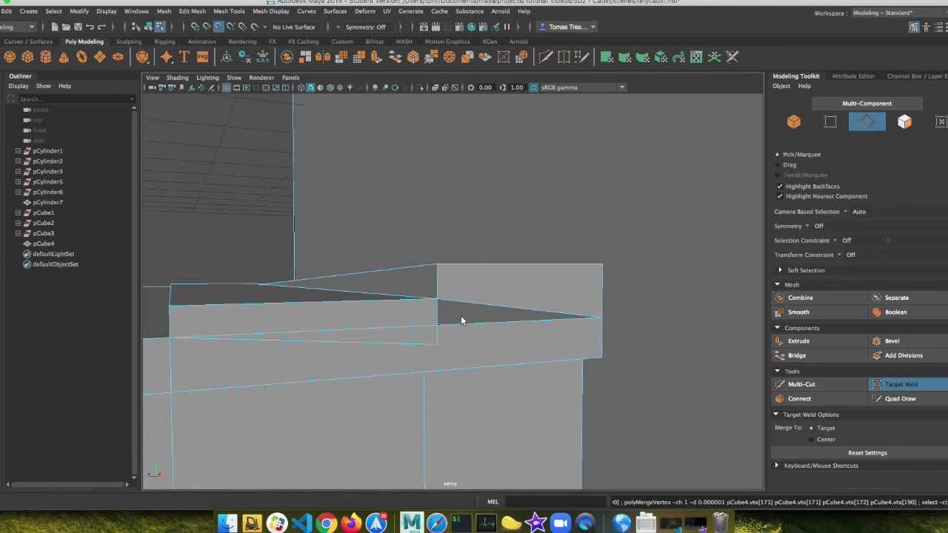
- Multi-cut a vertical edge through the extruded strip, straight down from the middle plank's outer corner to the strip's lower edge
scroll(442, 326, down, 3)
scroll(442, 329, up, 4)
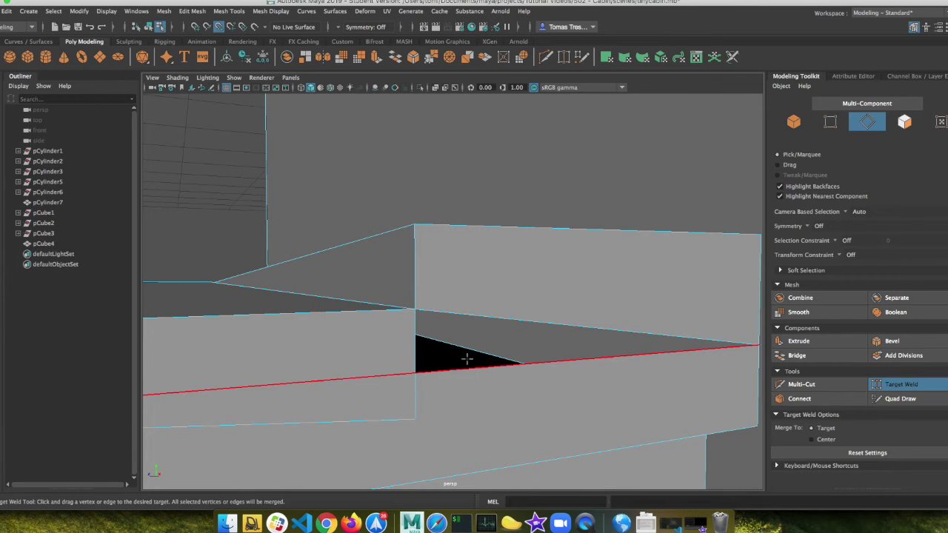
scroll(474, 349, down, 3)
scroll(471, 353, up, 2)
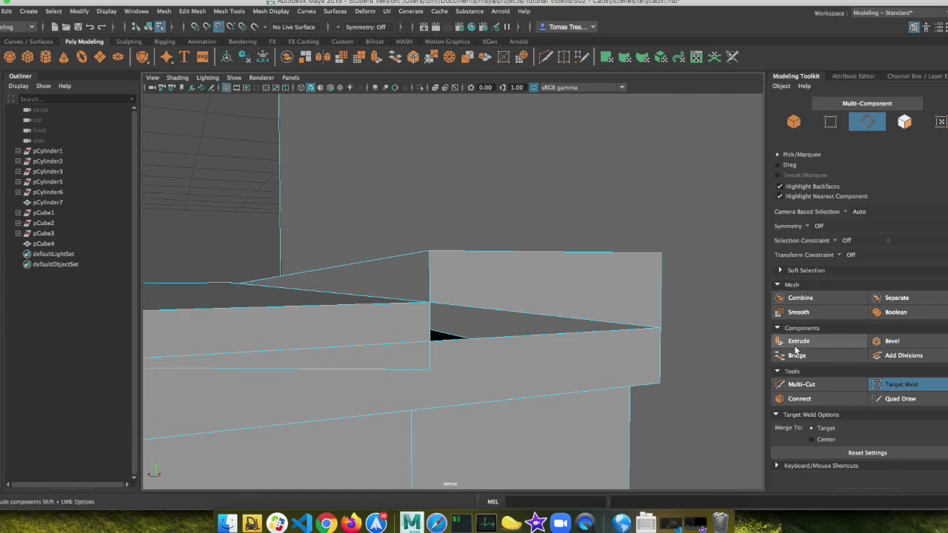
click(802, 384)
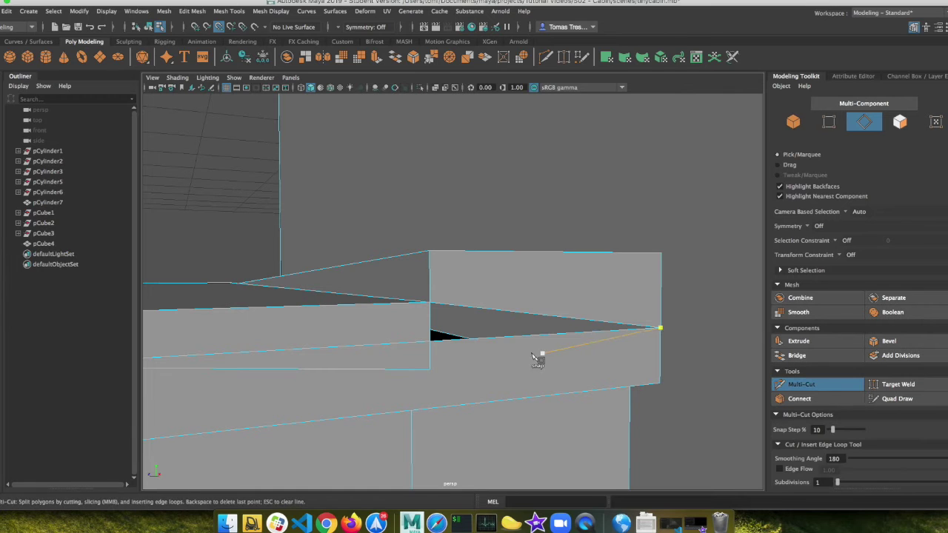
click(430, 343)
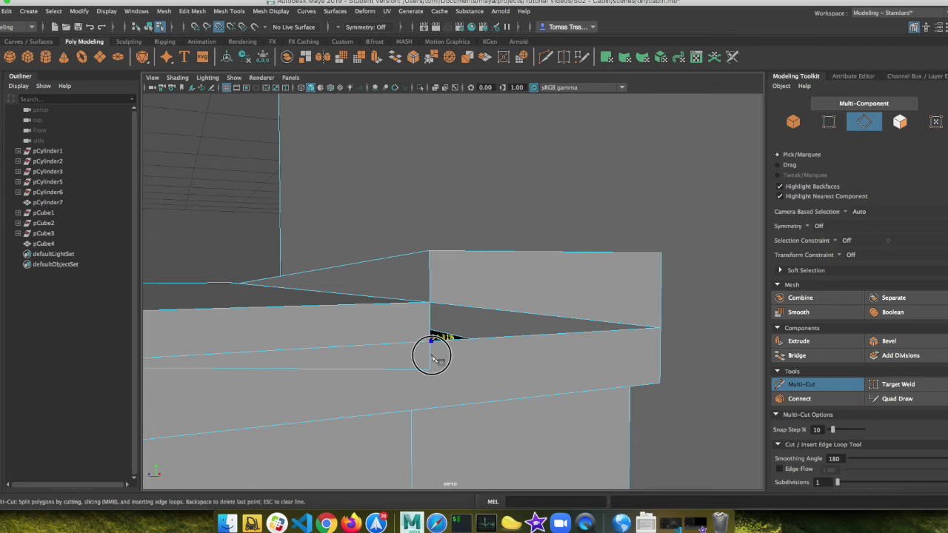
click(431, 408)
key(Escape)
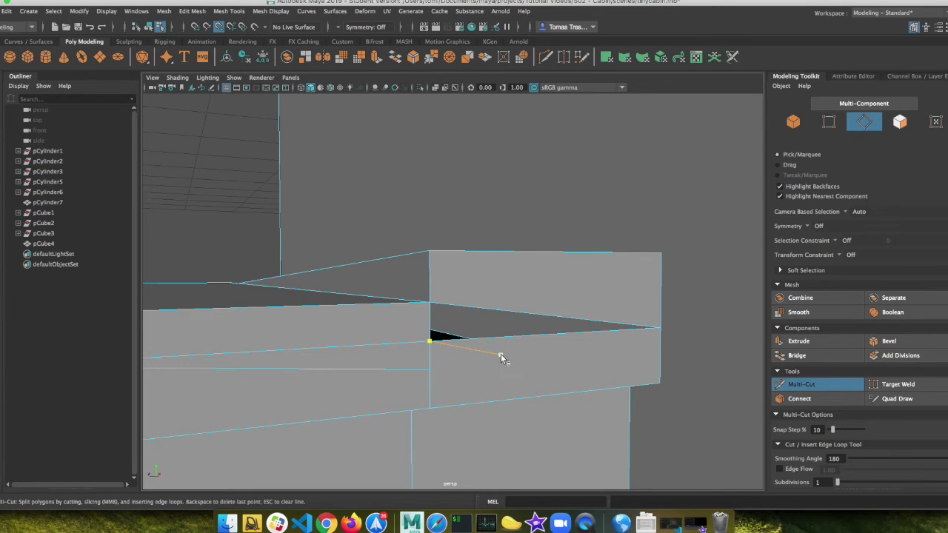
key(w)
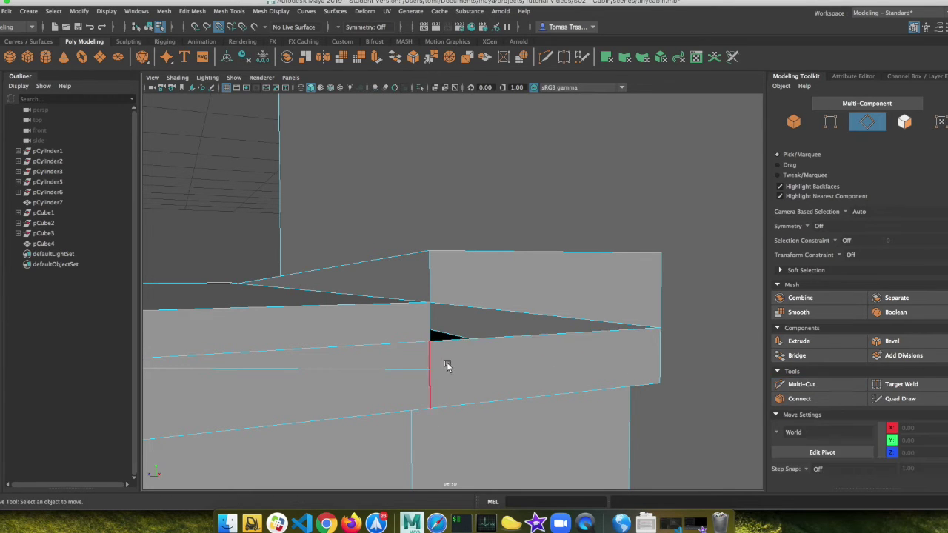
- Target-weld the middle plank's lower edge onto the top edge of the strip section beneath it
click(899, 386)
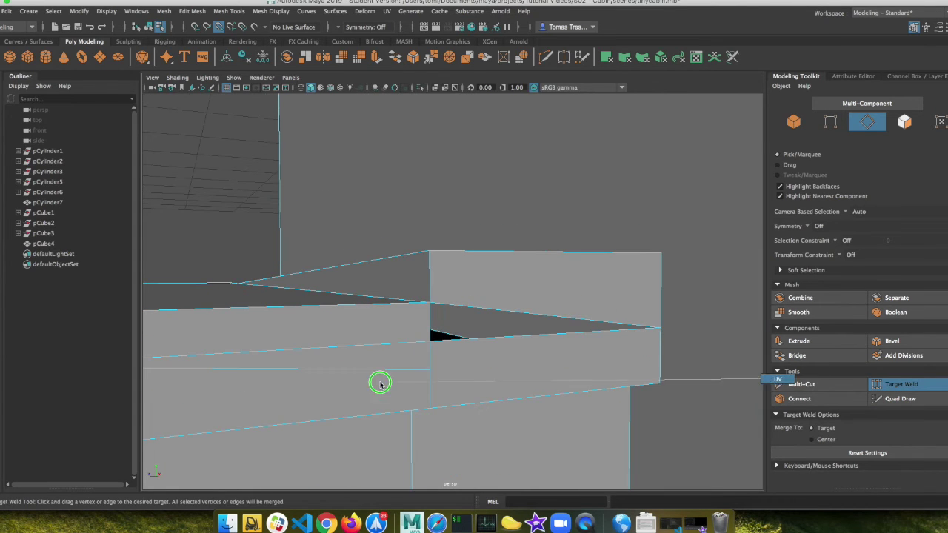
right_drag(382, 372, 365, 215)
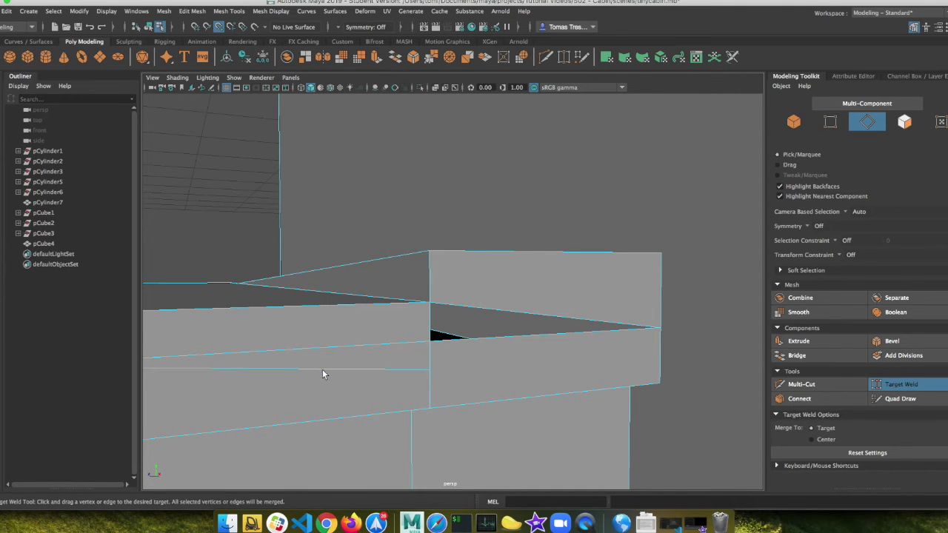
drag(295, 370, 303, 349)
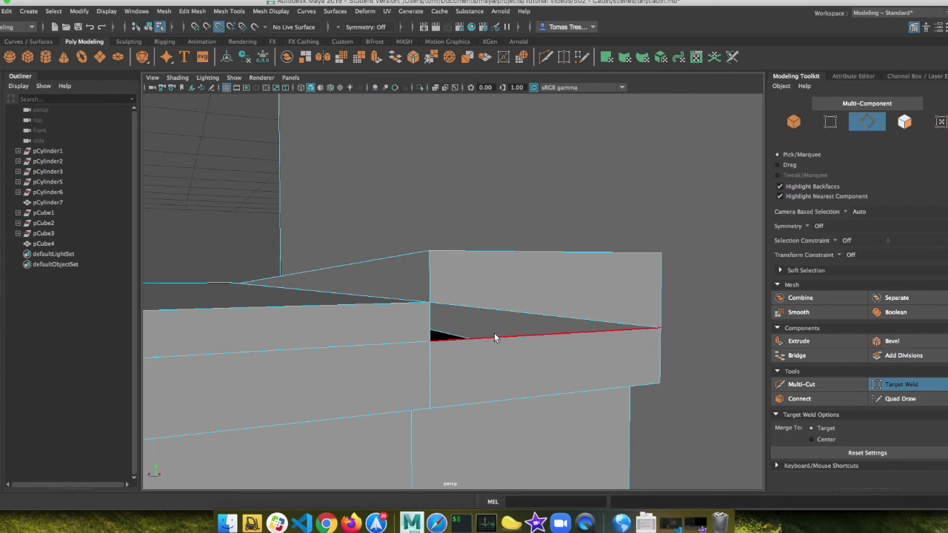
- Try to close the remaining triangular gap by target-welding the strip's top edge and the wall-side plank's lower edge together
drag(467, 314, 469, 345)
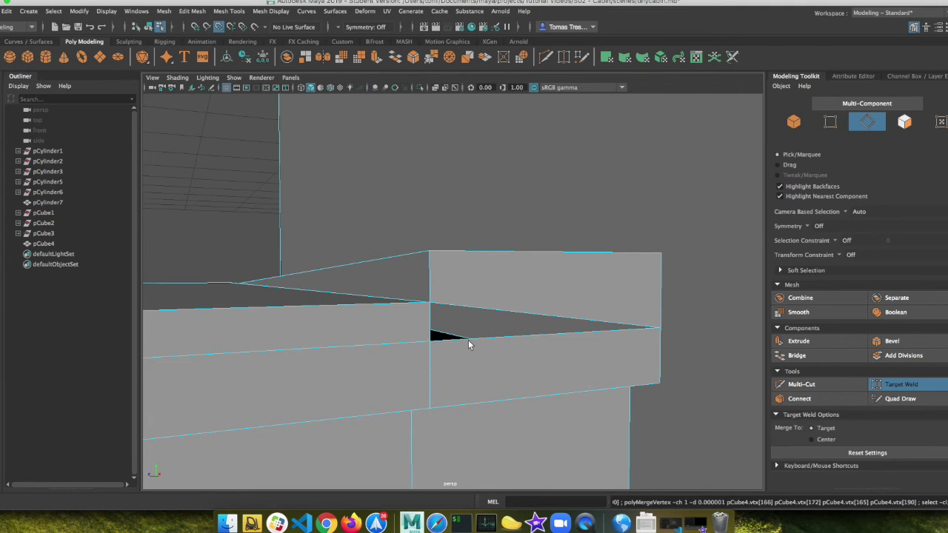
drag(466, 342, 476, 311)
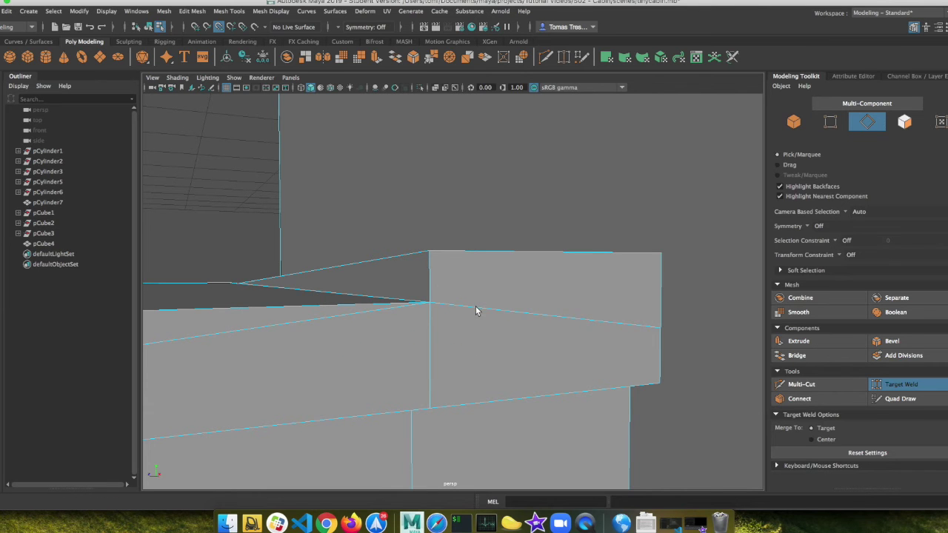
alt+drag(453, 343, 473, 345)
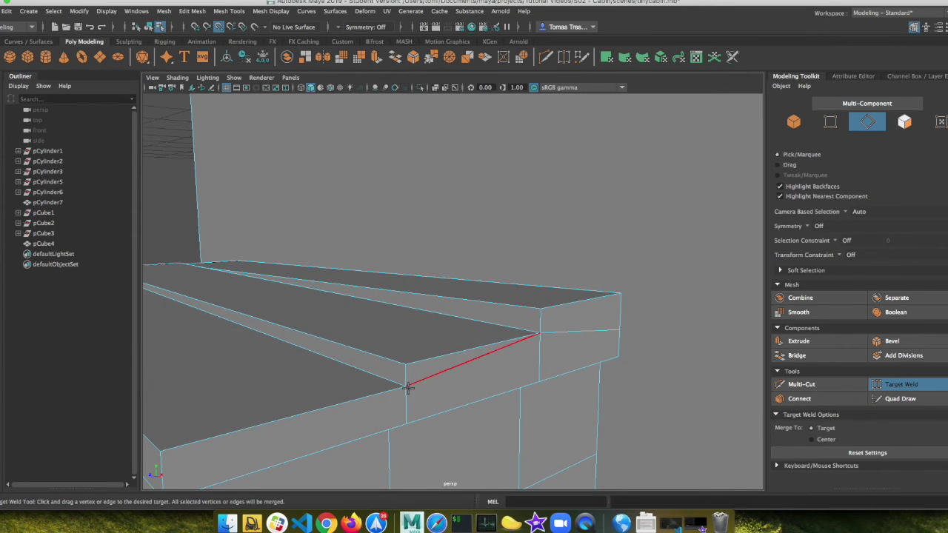
drag(623, 339, 624, 338)
alt+drag(571, 356, 541, 350)
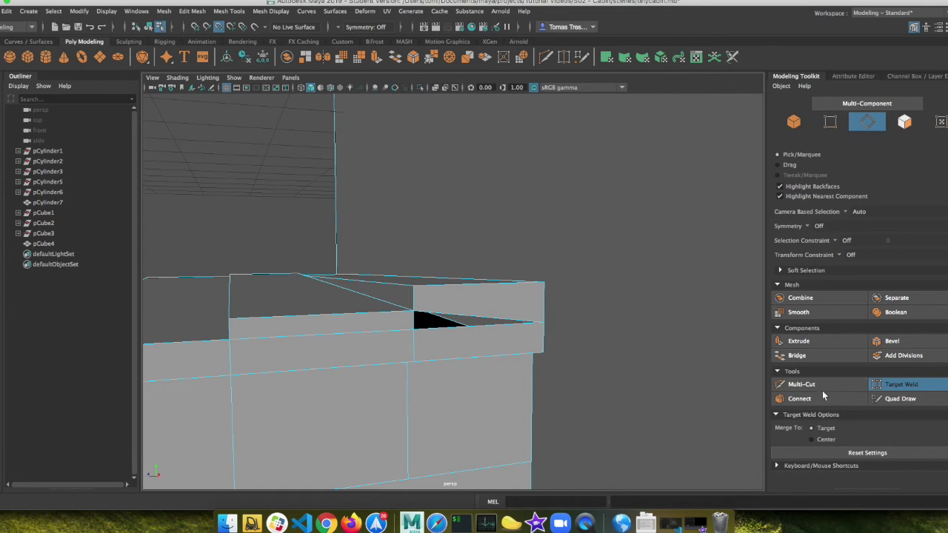
- Multi-cut the wall-side plank's end face from its lower corner at the middle plank to partway up its opposite vertical edge
click(801, 385)
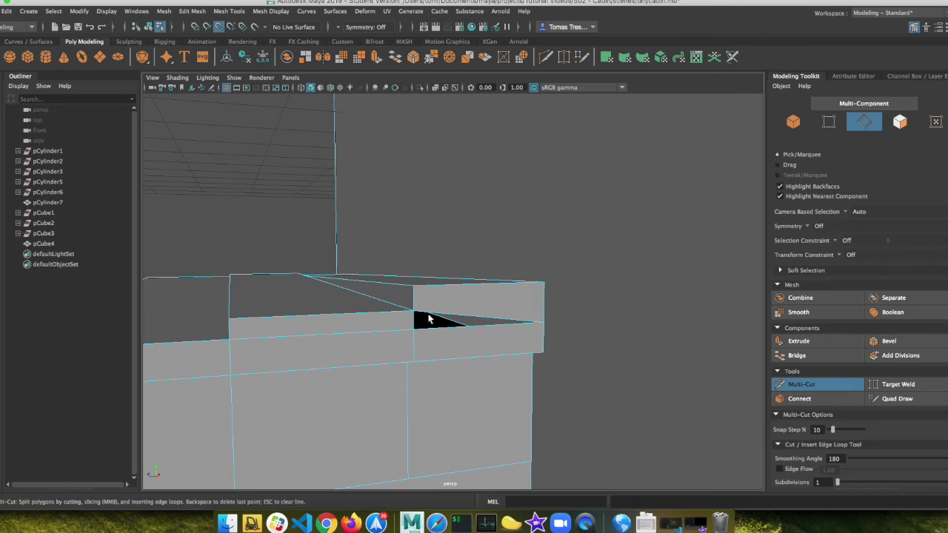
scroll(437, 320, up, 5)
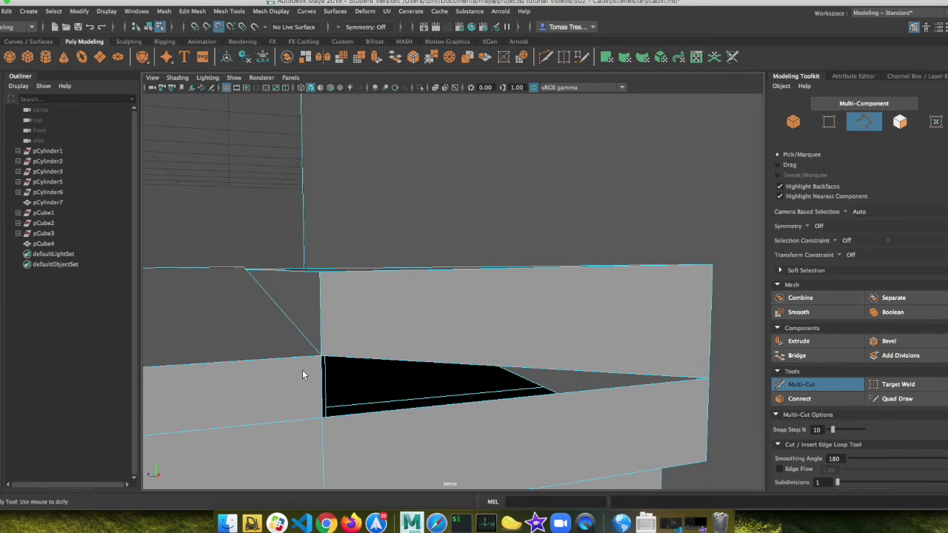
click(321, 358)
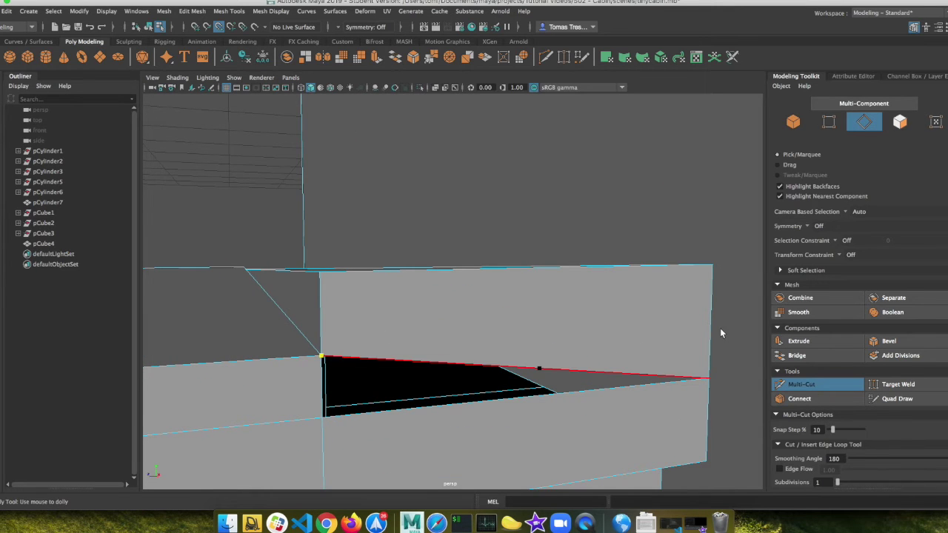
click(708, 333)
right_click(568, 375)
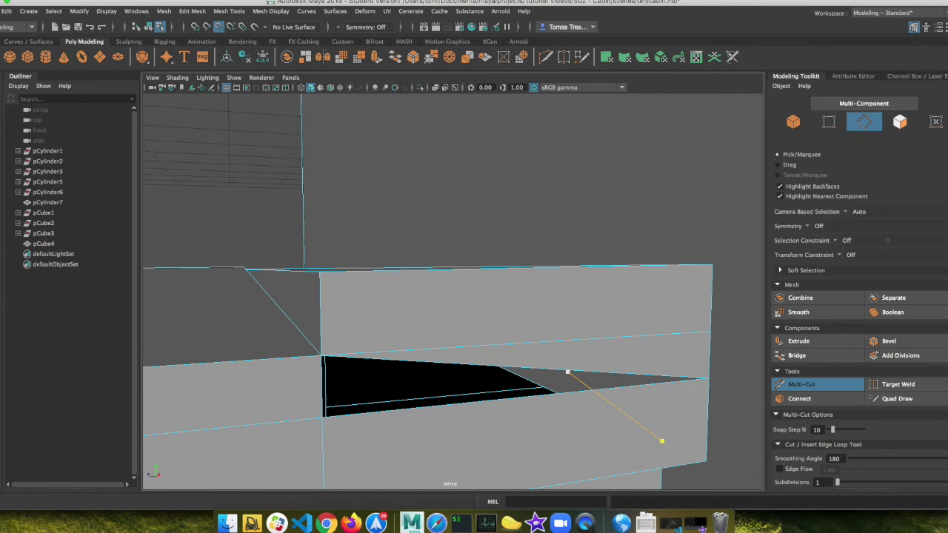
- Try to target-weld the cut end face's lower edge onto the strip's top edge, and revert the weld
click(897, 384)
drag(496, 366, 488, 407)
key(ctrl+z)
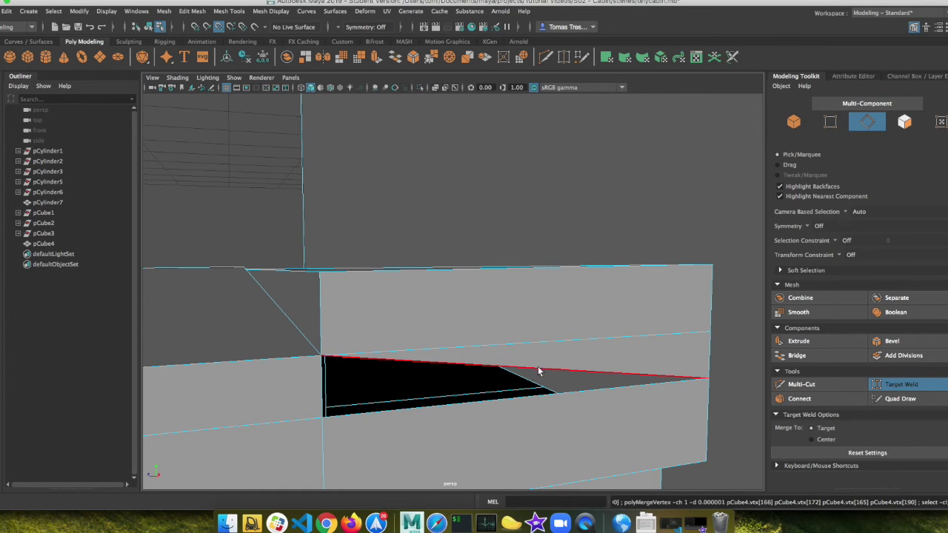
drag(527, 349, 529, 402)
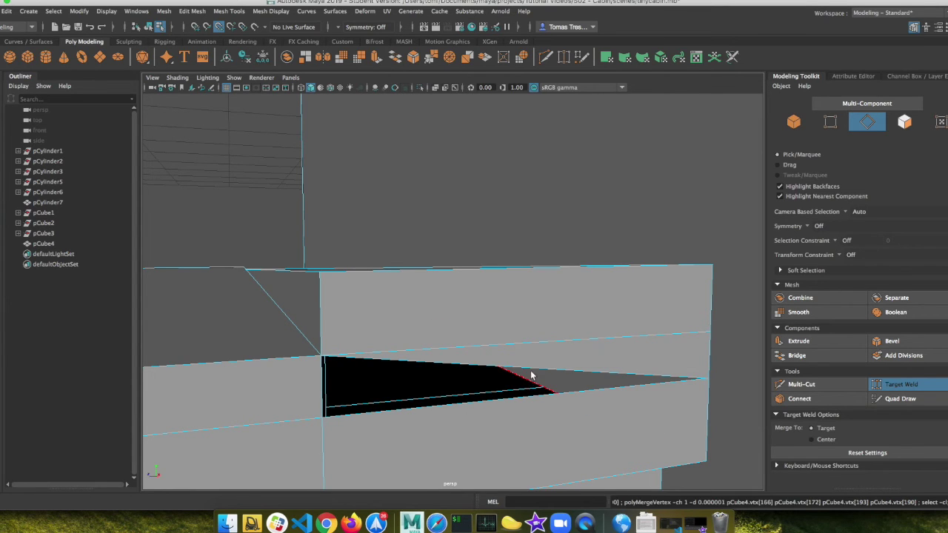
drag(533, 373, 534, 371)
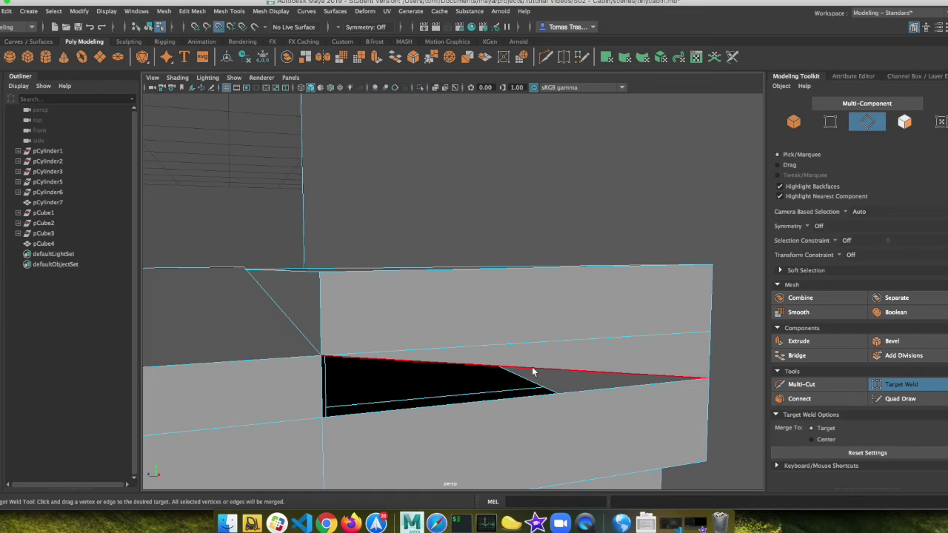
- Delete the triangular face below the new cut on the wall-side plank's end
key(F8)
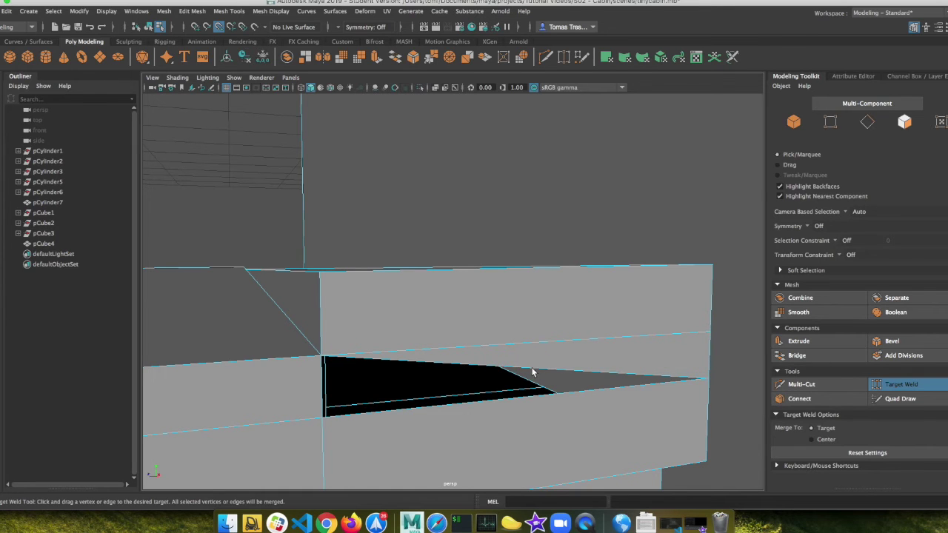
right_drag(531, 372, 532, 216)
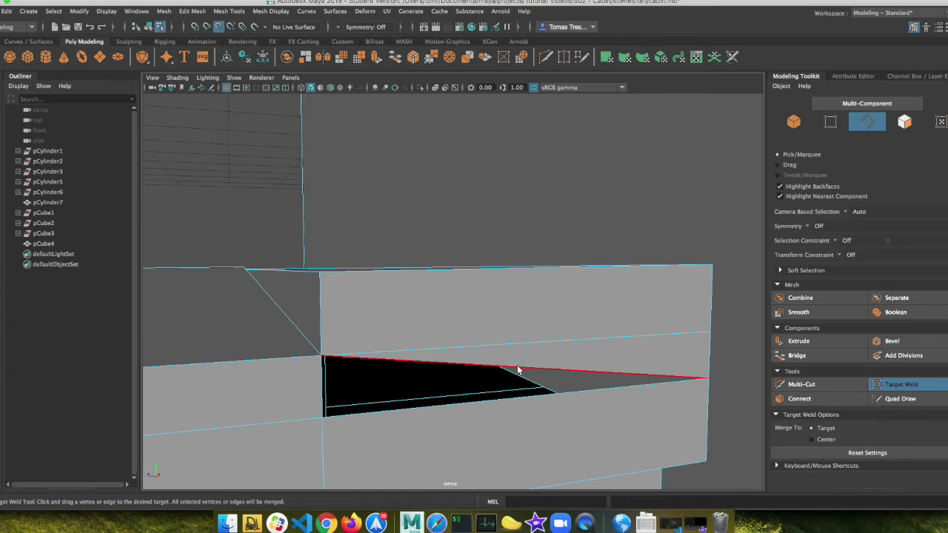
right_drag(550, 362, 547, 280)
mouse_move(569, 361)
mouse_down()
mouse_move(597, 351)
mouse_move(523, 302)
mouse_up()
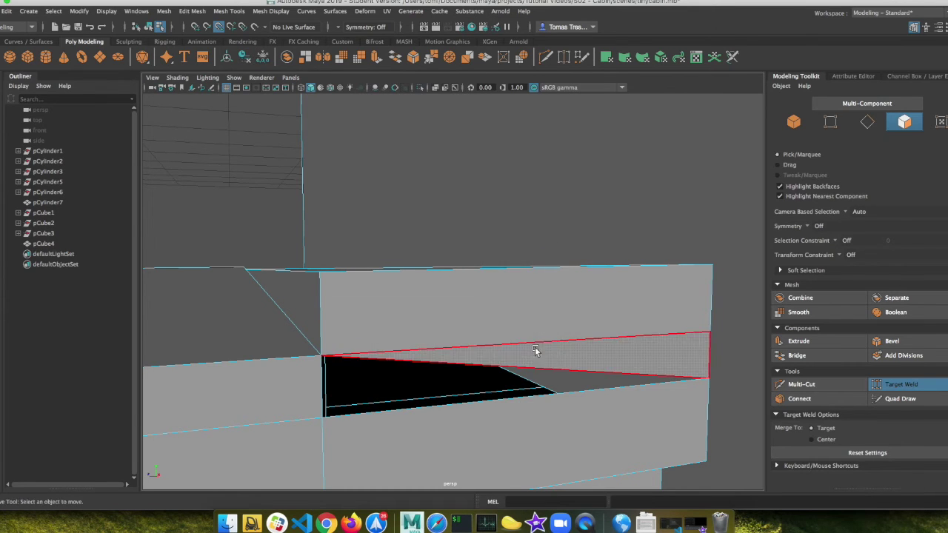
key(w)
click(567, 360)
key(Delete)
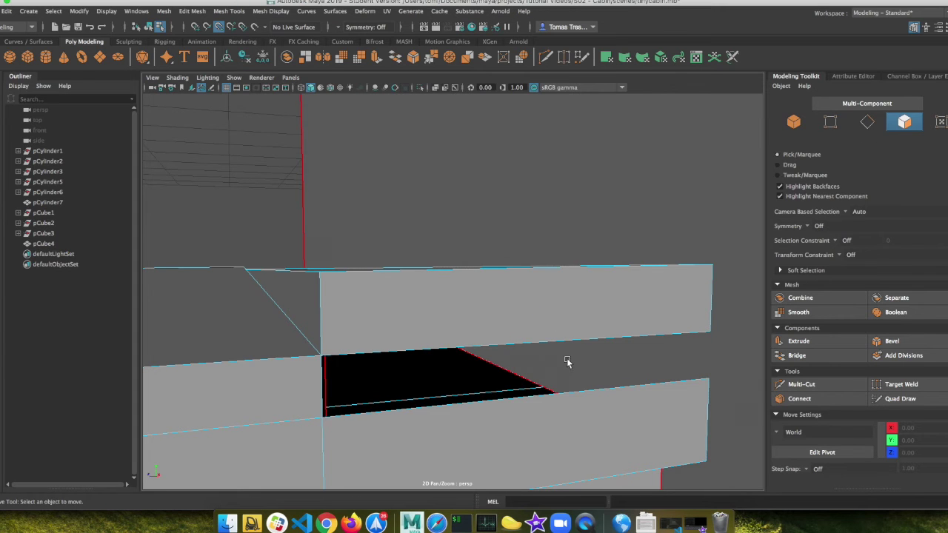
mouse_move(573, 366)
alt+mouse_down()
mouse_move(568, 356)
mouse_move(572, 366)
alt+mouse_up()
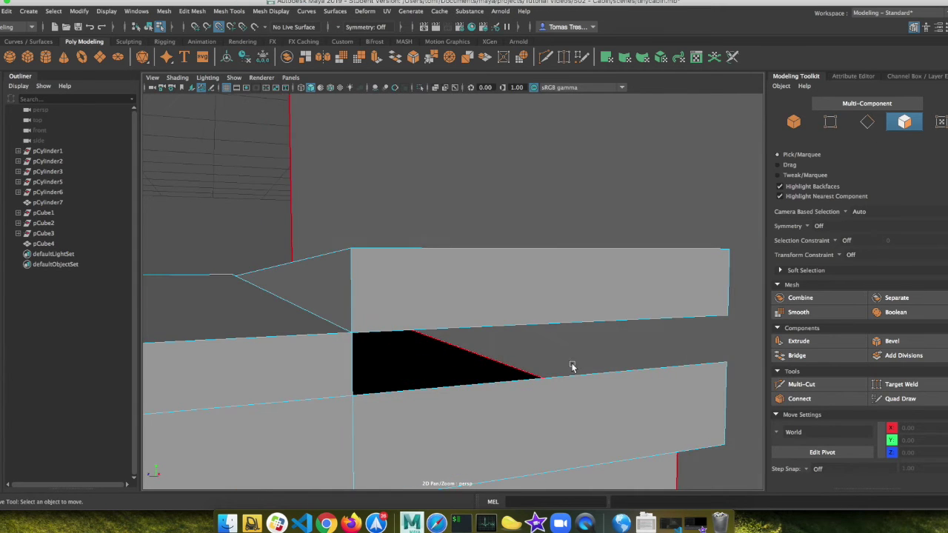
- Bridge the lower edge of the wall-side plank's end face with the strip's top edge to close the gap
click(844, 340)
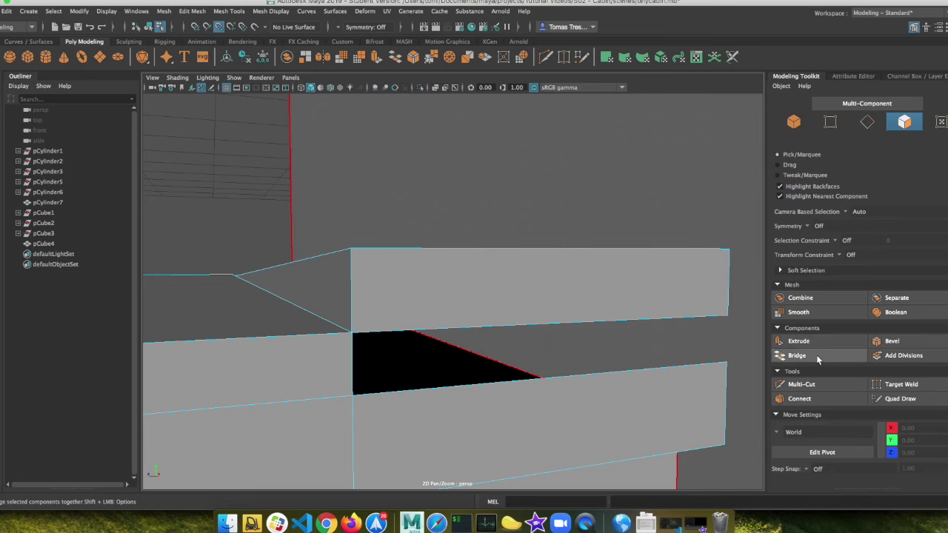
click(581, 375)
right_click(581, 376)
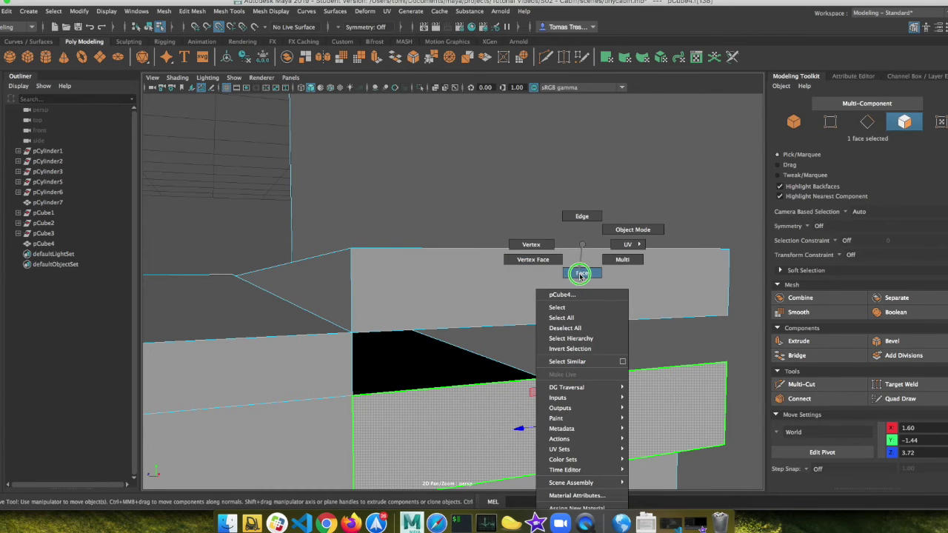
right_click(557, 380)
right_drag(557, 380, 555, 216)
click(549, 379)
shift+click(548, 319)
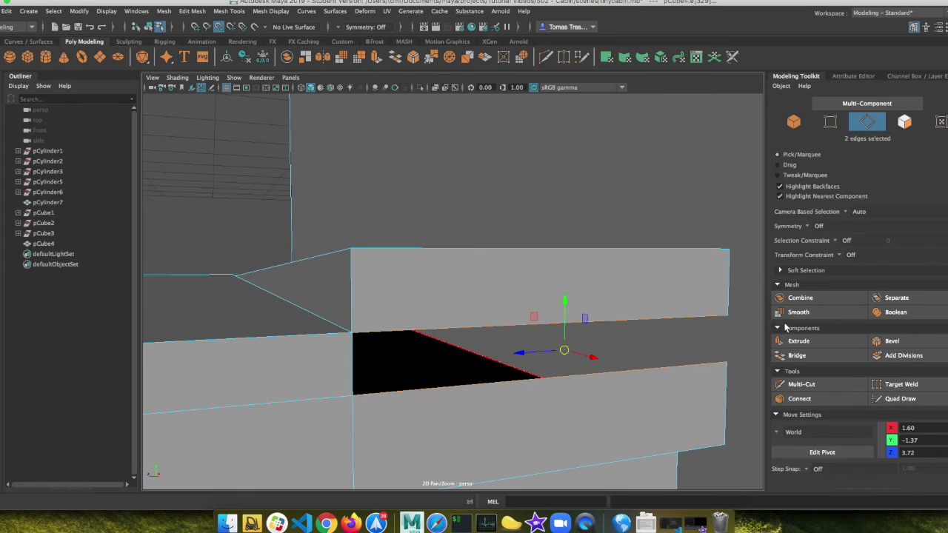
click(797, 355)
scroll(564, 340, up, 3)
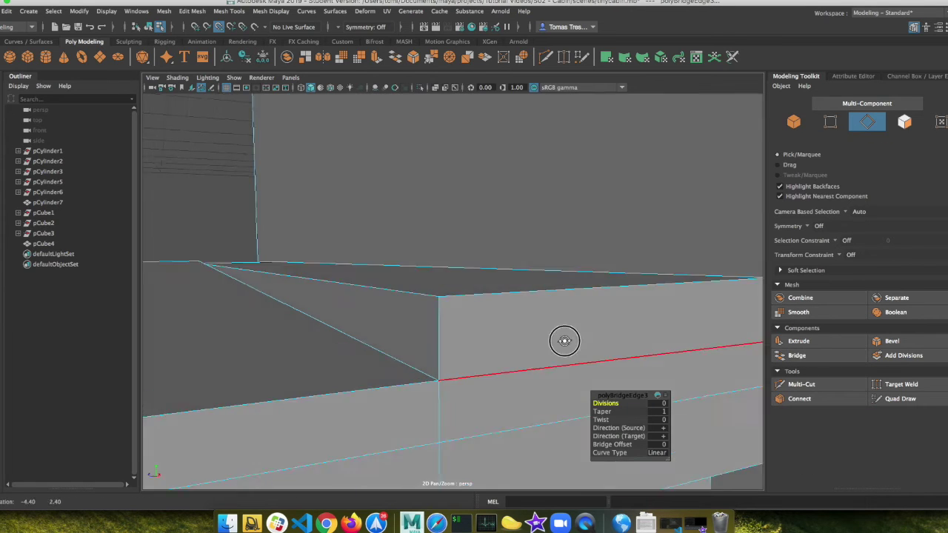
- Try to start a multi-cut on the front wall from the wall-side plank's rear top edge, and undo the cut points
alt+drag(565, 341, 481, 371)
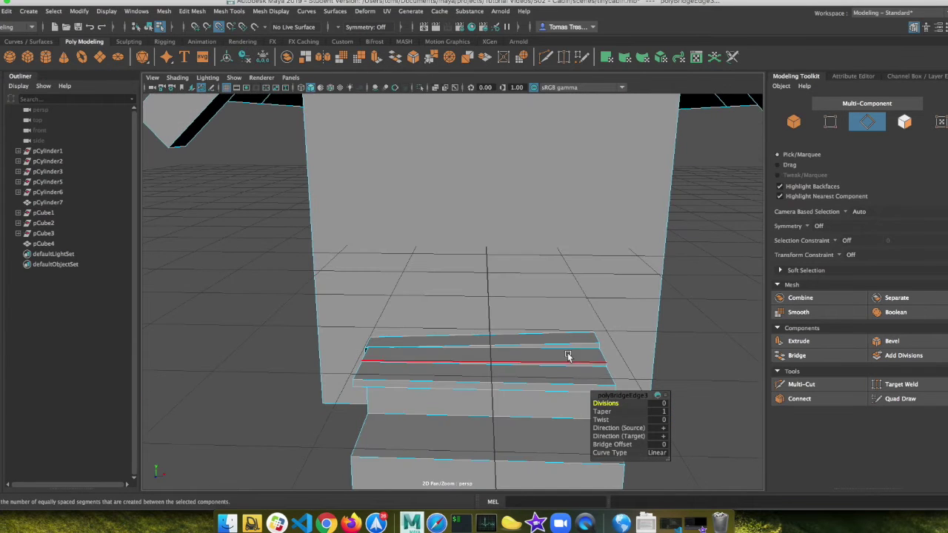
click(800, 384)
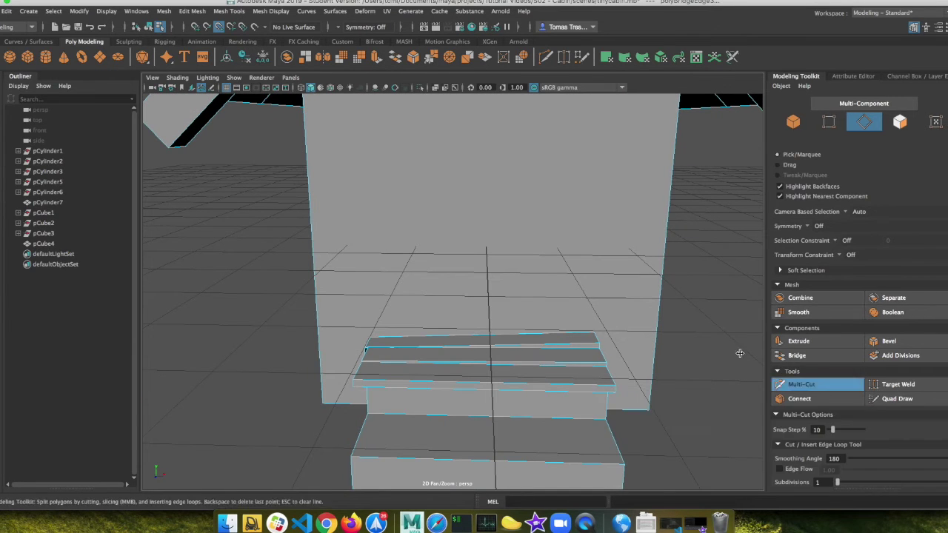
key(Escape)
click(415, 337)
key(Escape)
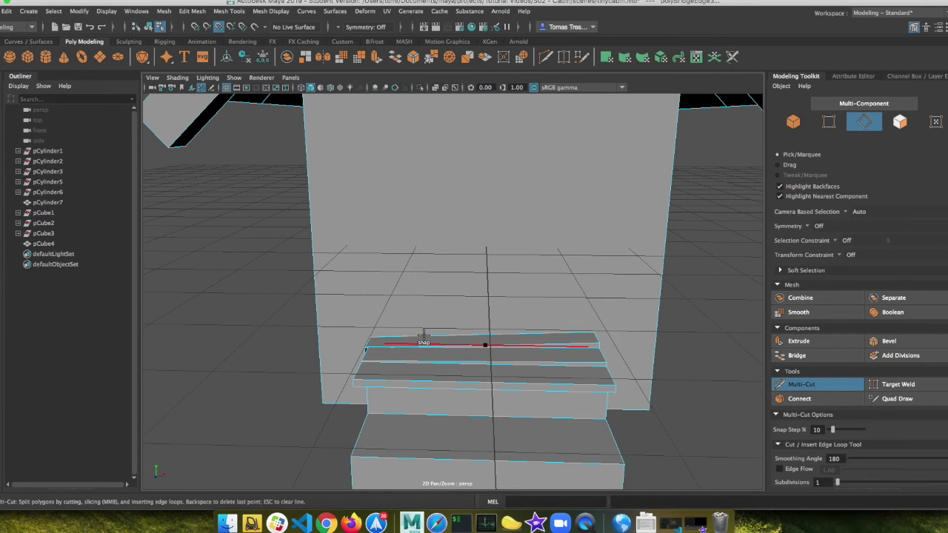
key(Escape)
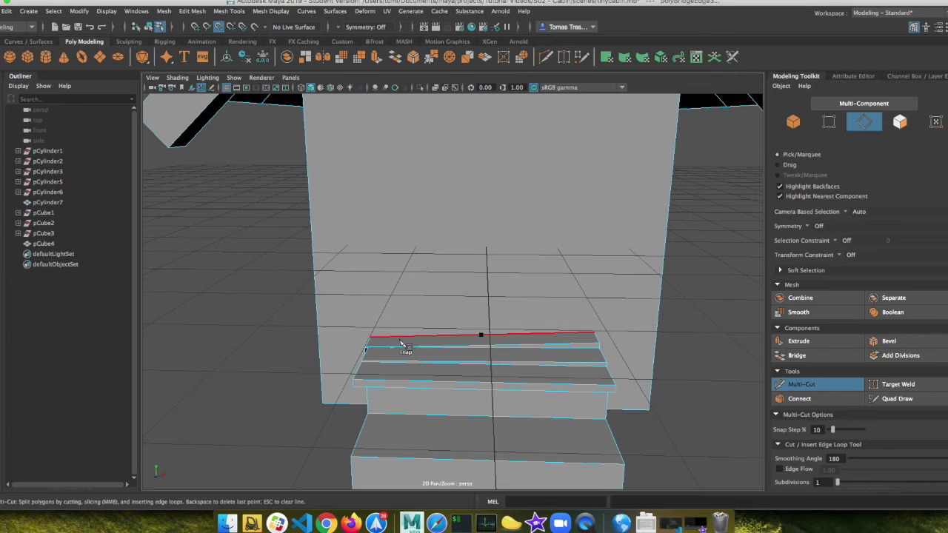
click(412, 337)
click(411, 339)
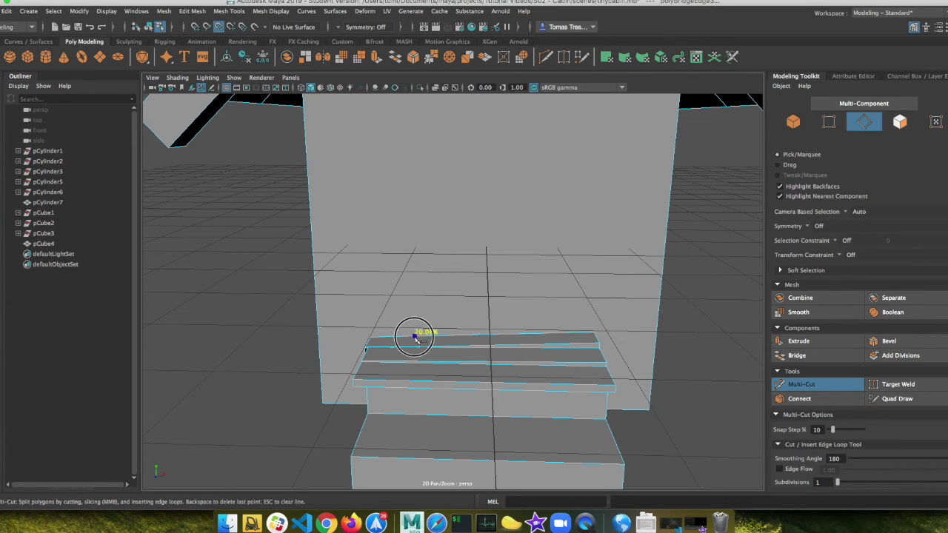
key(shift)
click(418, 341)
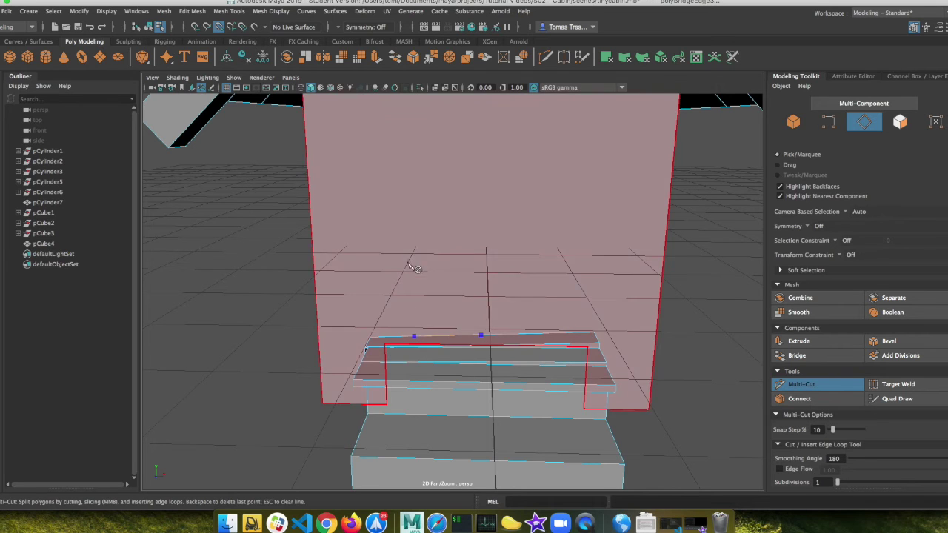
key(ctrl+z)
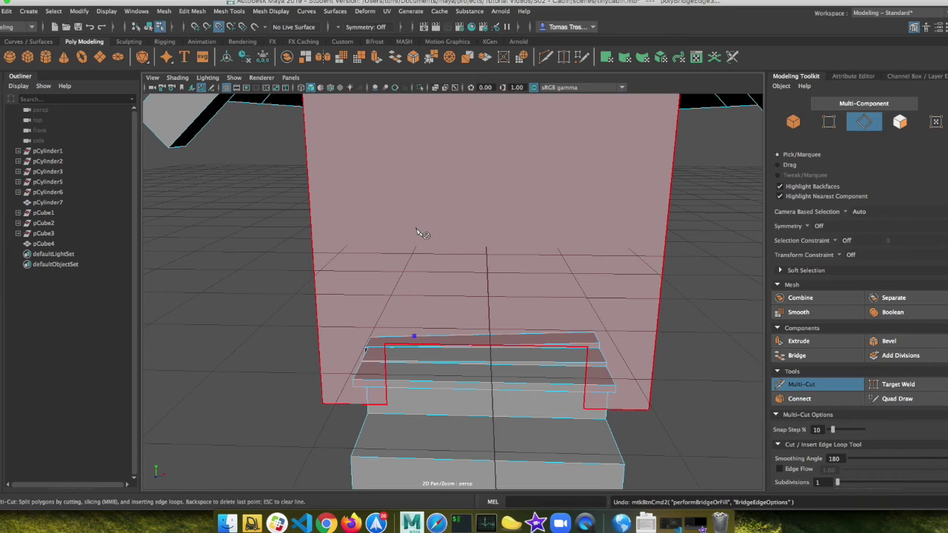
alt+drag(436, 244, 505, 248)
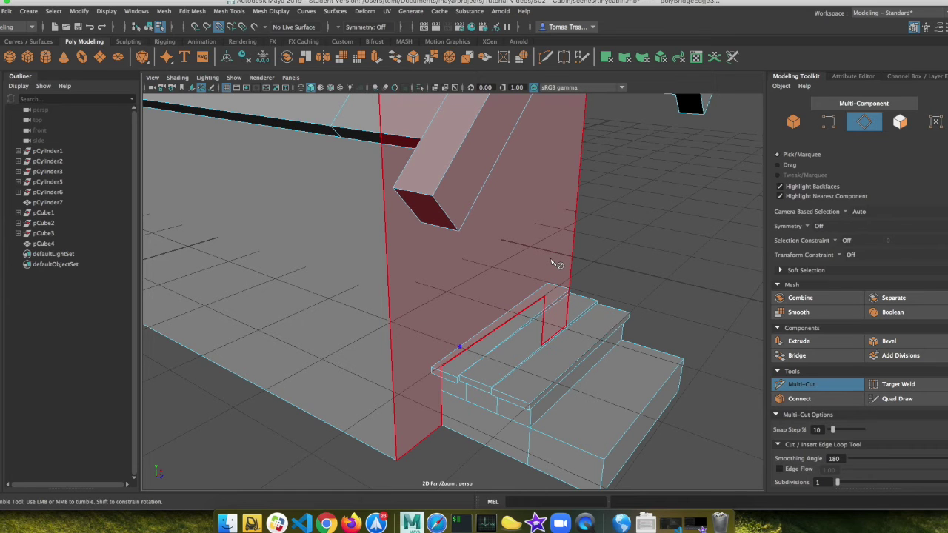
key(ctrl+z)
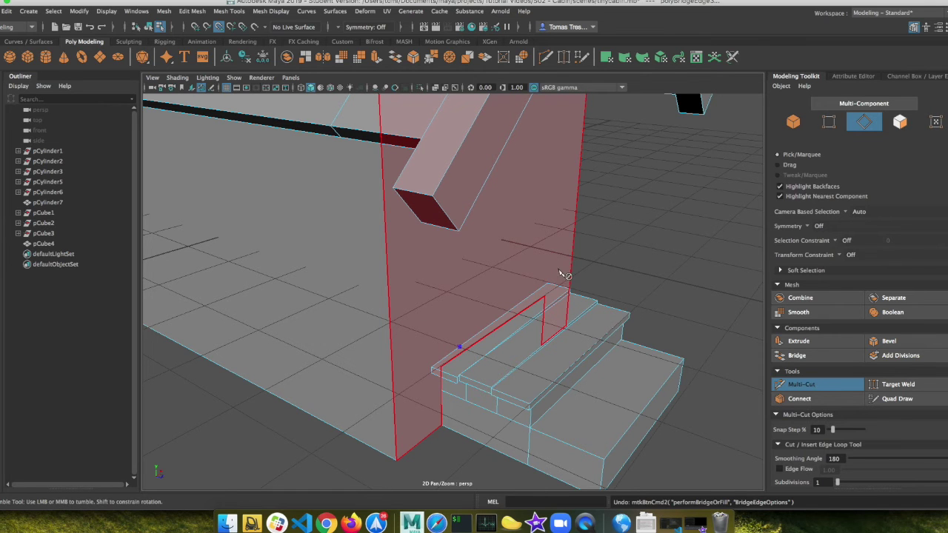
click(546, 293)
- Try to outline a doorway on the front wall above the steps with Multi-Cut, and undo the cut points
alt+drag(546, 291, 478, 291)
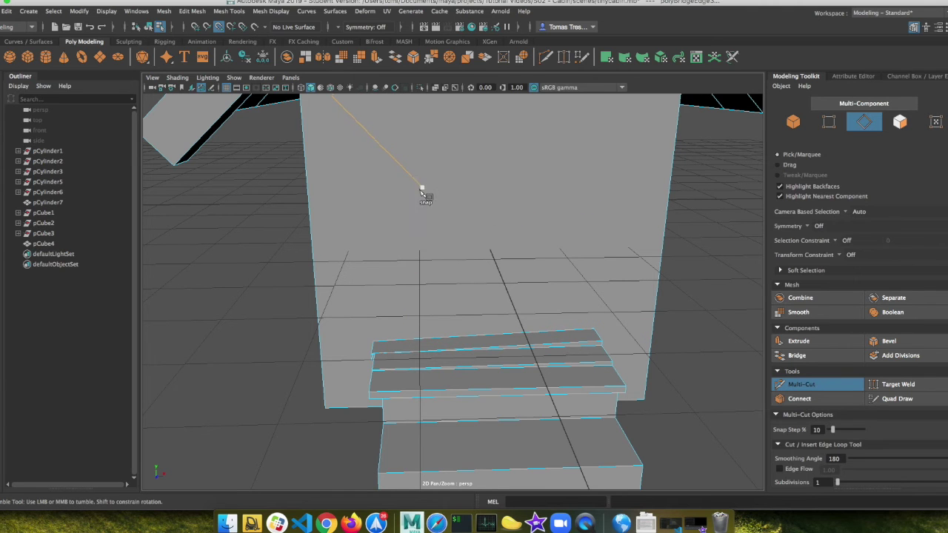
scroll(439, 170, down, 3)
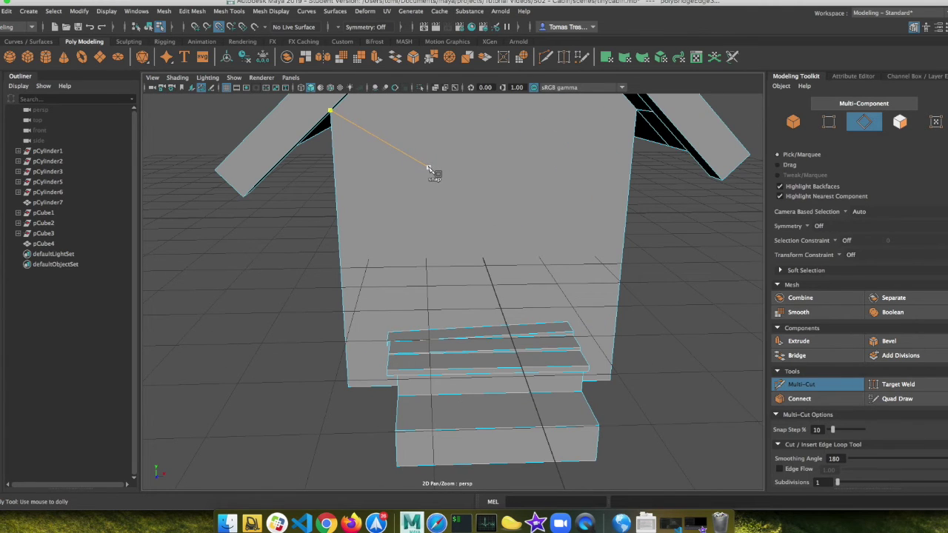
click(428, 164)
click(557, 163)
mouse_move(557, 163)
mouse_down()
mouse_move(526, 162)
mouse_move(540, 163)
mouse_up()
click(533, 325)
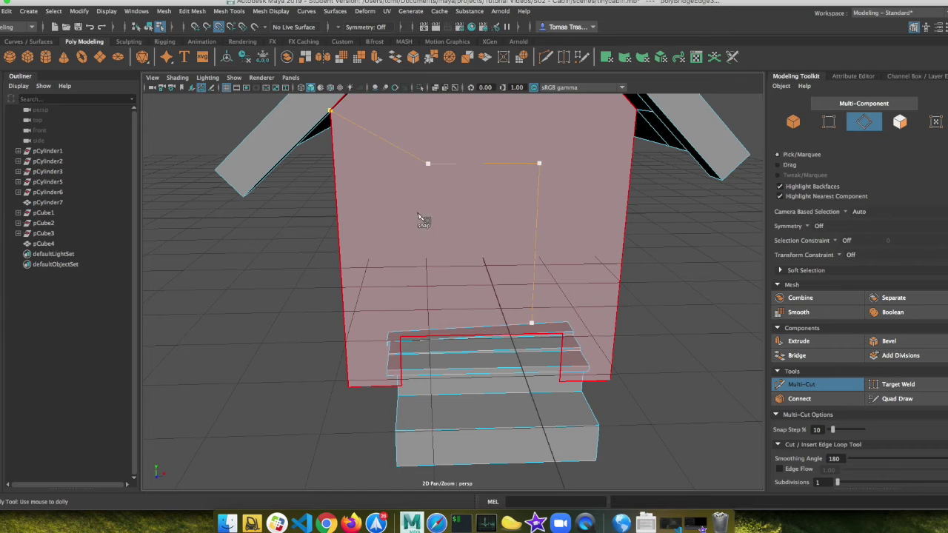
click(428, 165)
drag(461, 227, 437, 342)
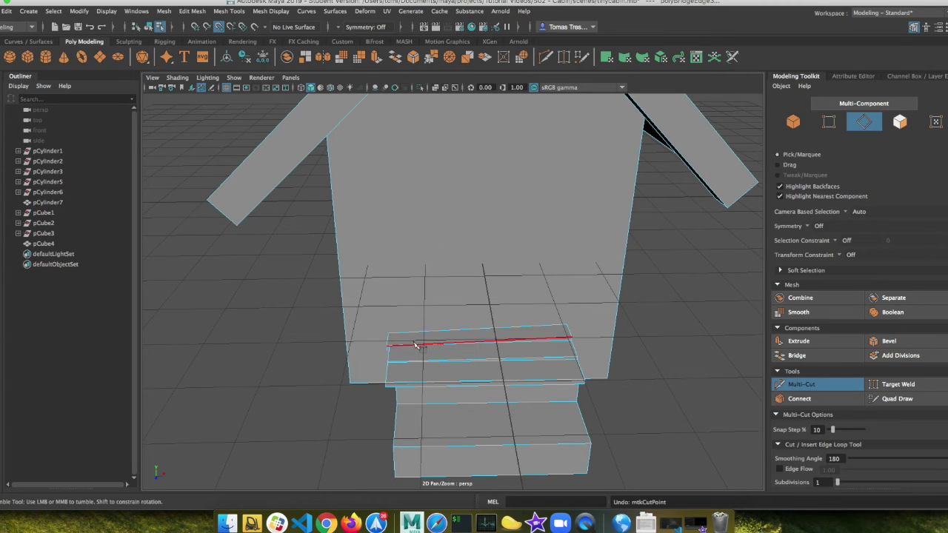
- Examine the ends and underside of the top step's planks, selecting the wall-side plank's end face
alt+drag(440, 328, 482, 333)
scroll(423, 363, down, 5)
scroll(421, 363, up, 8)
scroll(445, 374, up, 6)
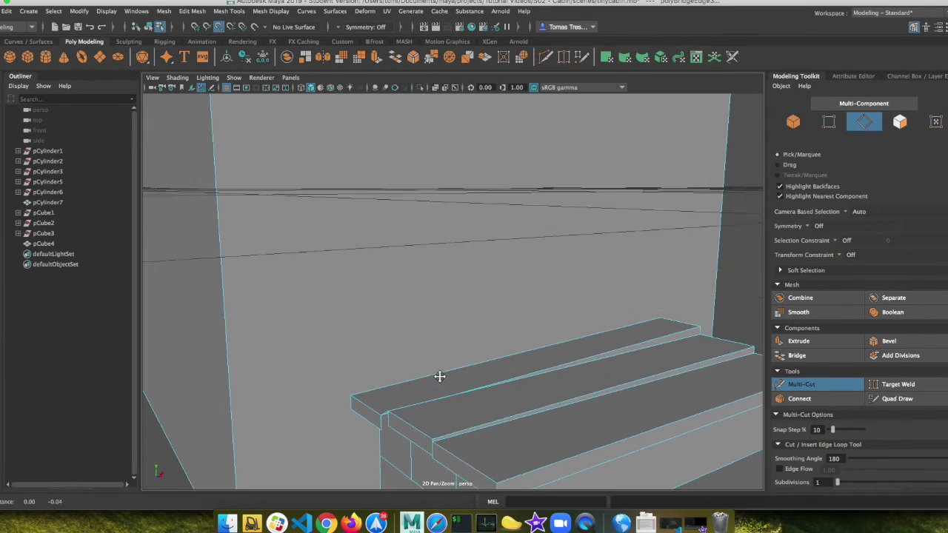
mouse_move(422, 395)
alt+mouse_down()
mouse_move(417, 360)
mouse_move(417, 373)
mouse_move(451, 402)
mouse_move(396, 421)
mouse_move(415, 414)
mouse_move(419, 397)
alt+mouse_up()
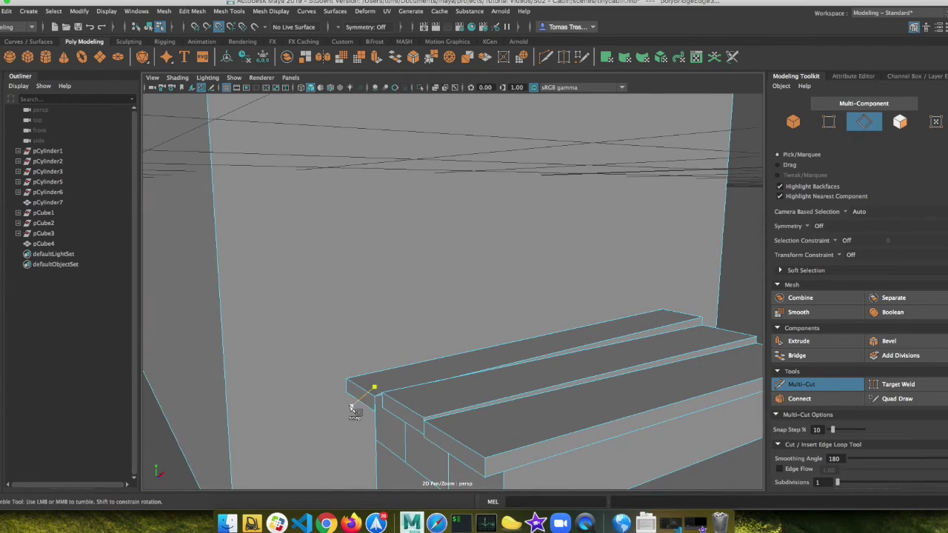
right_drag(363, 401, 334, 245)
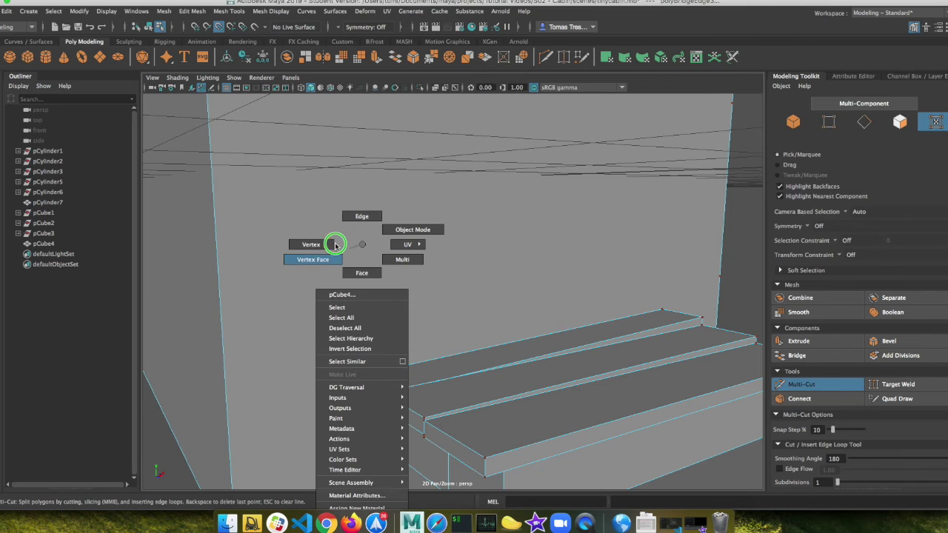
right_drag(376, 273, 374, 274)
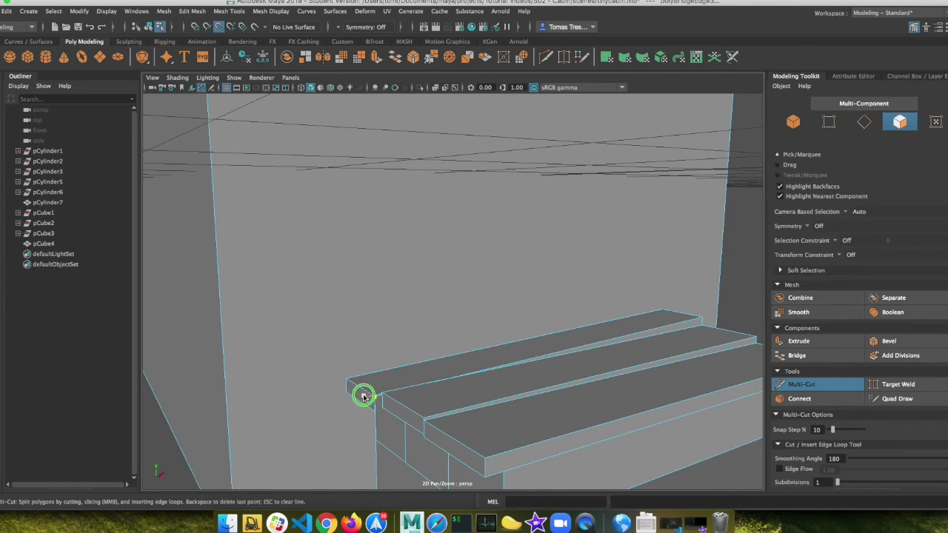
right_drag(364, 360, 364, 360)
right_drag(364, 271, 363, 277)
key(w)
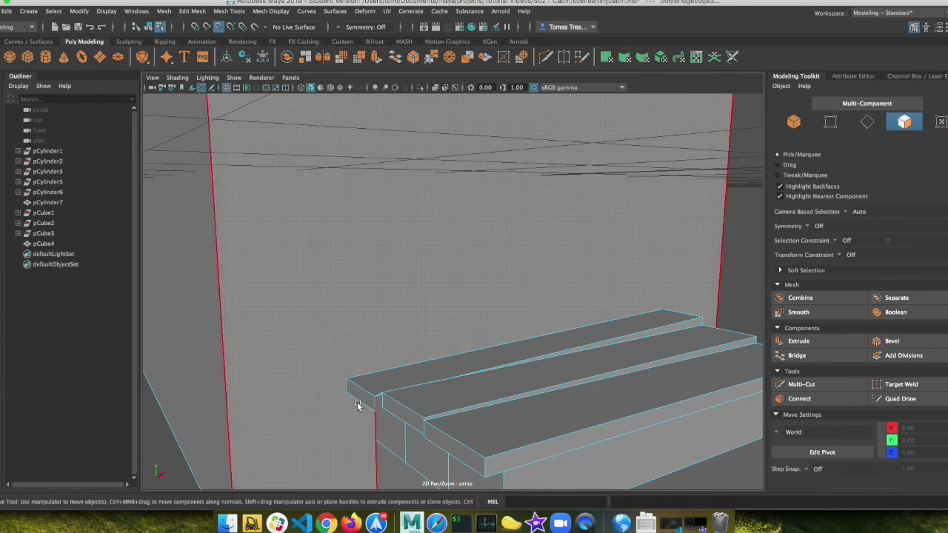
click(358, 396)
drag(392, 393, 444, 397)
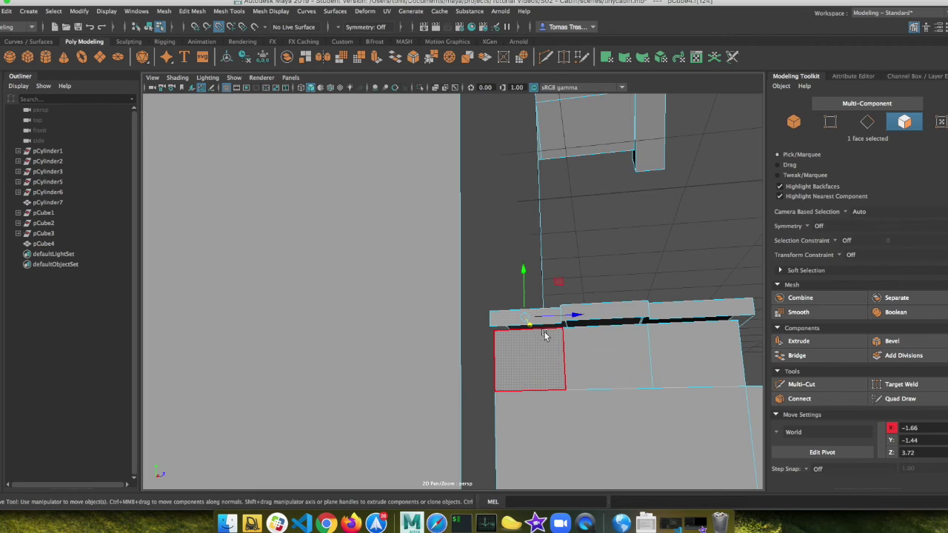
- Try to fill the open gap beneath the overhanging planks with Fill Hole from its border edges, and undo the fill
right_drag(546, 329, 526, 317)
mouse_move(526, 250)
right_down()
mouse_move(528, 259)
mouse_move(525, 239)
right_up()
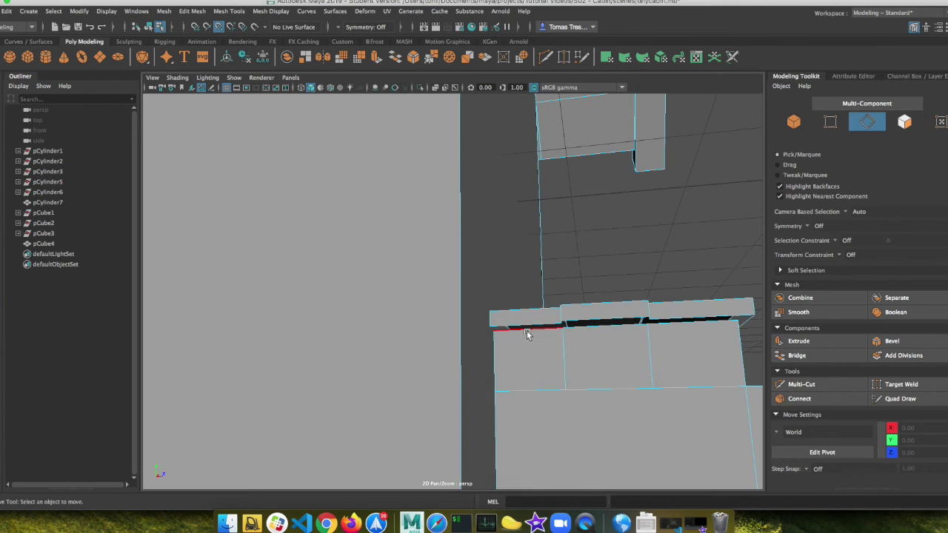
click(528, 326)
shift+click(589, 331)
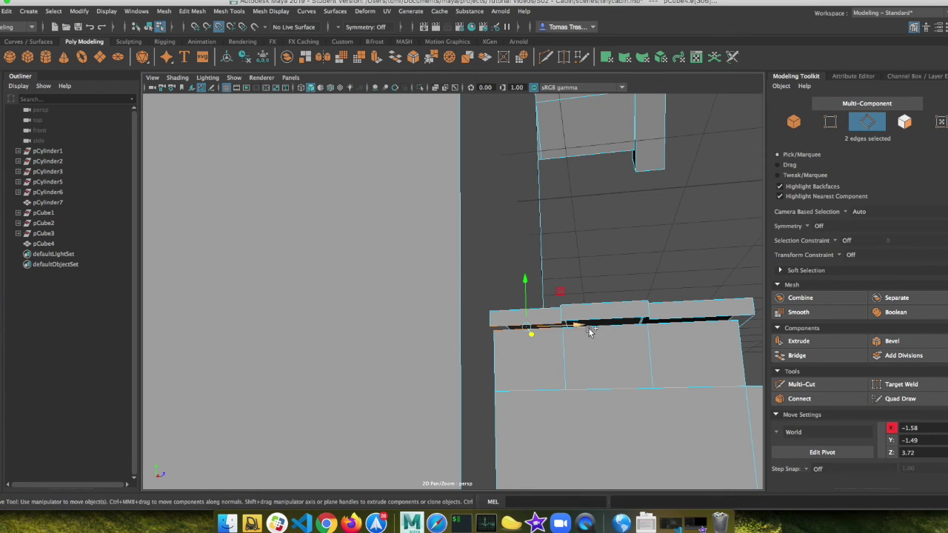
shift+click(615, 325)
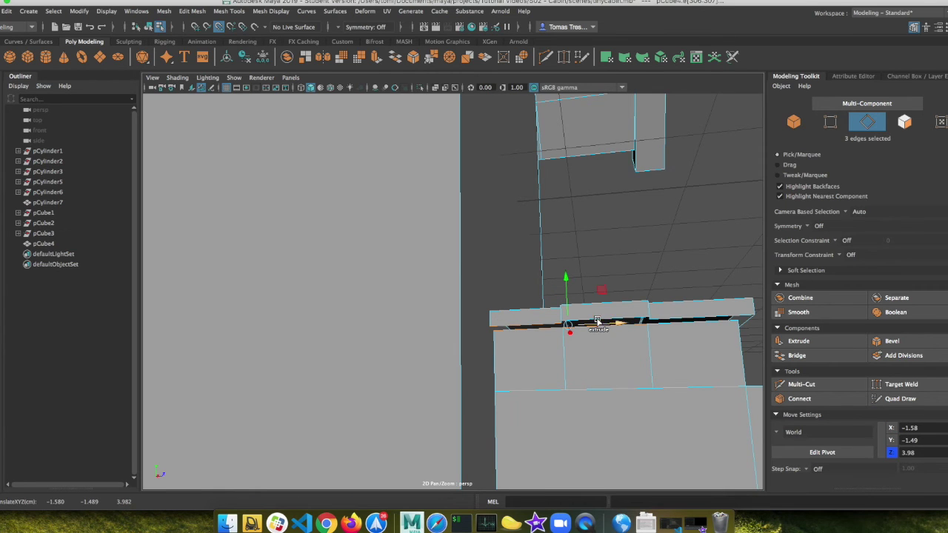
shift+click(734, 322)
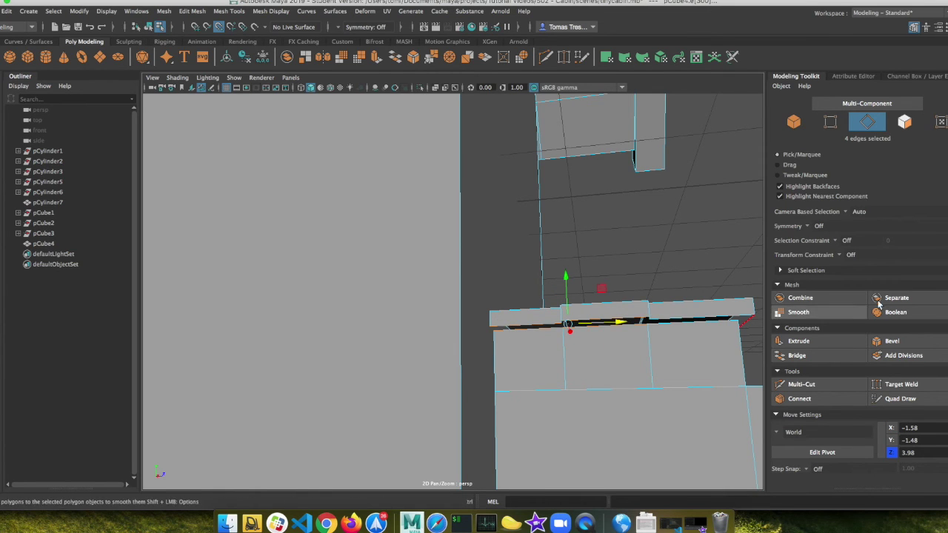
shift+click(676, 326)
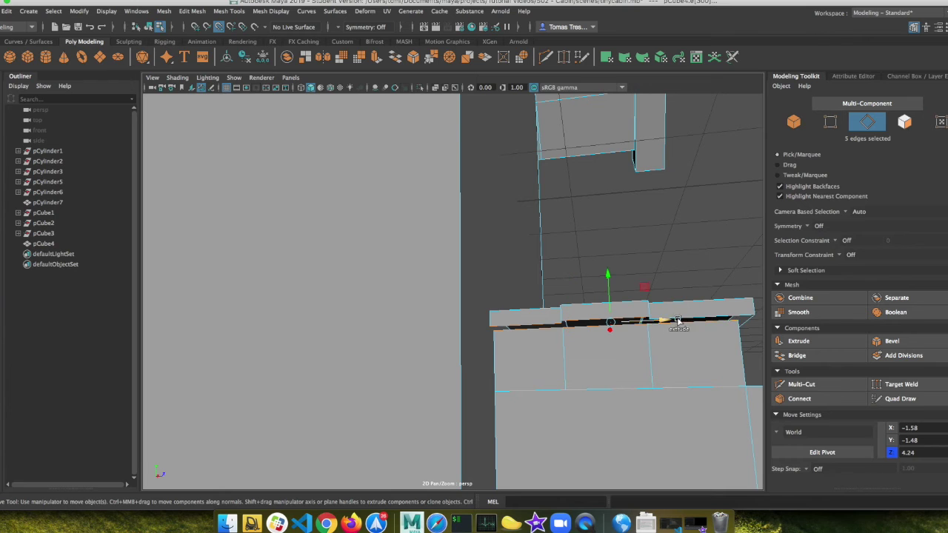
shift+click(720, 317)
alt+drag(704, 321, 642, 312)
shift+click(626, 304)
shift+click(629, 299)
alt+drag(697, 306, 569, 299)
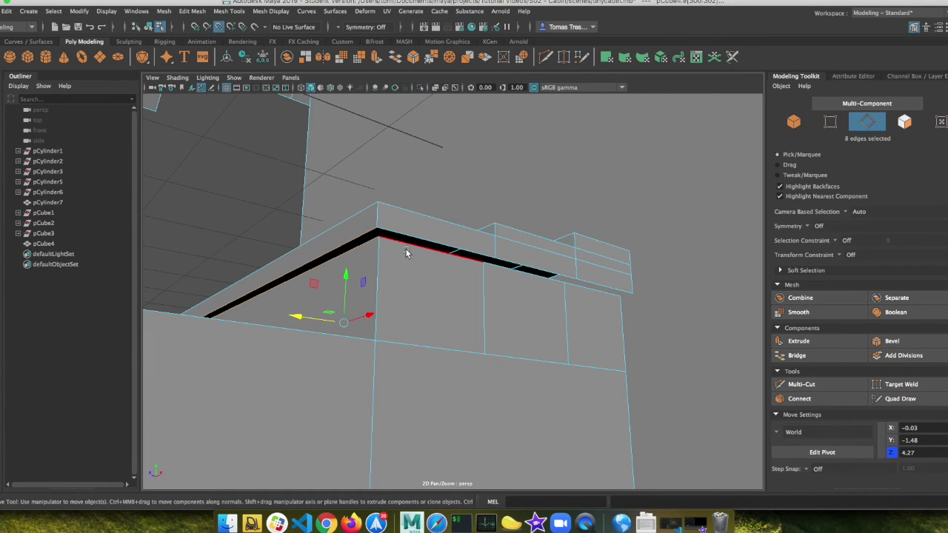
shift+click(413, 238)
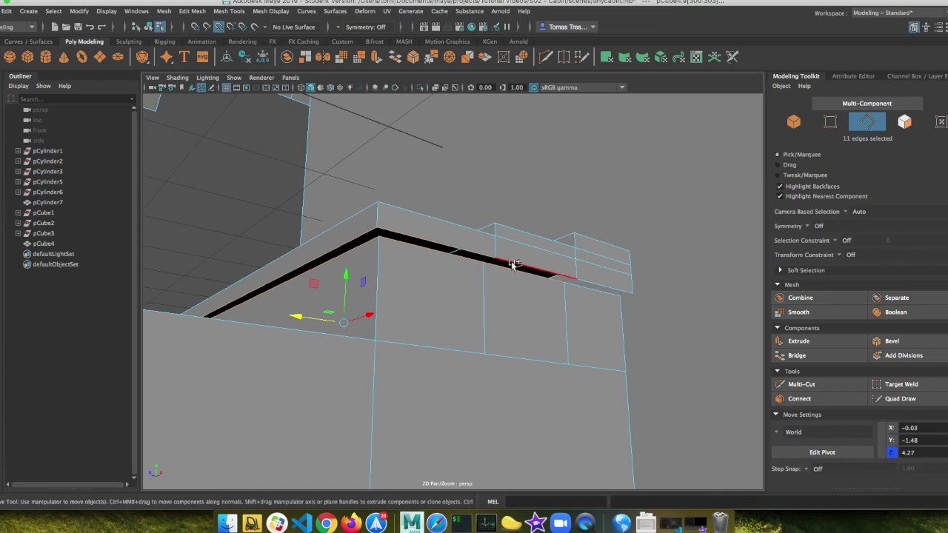
shift+click(592, 286)
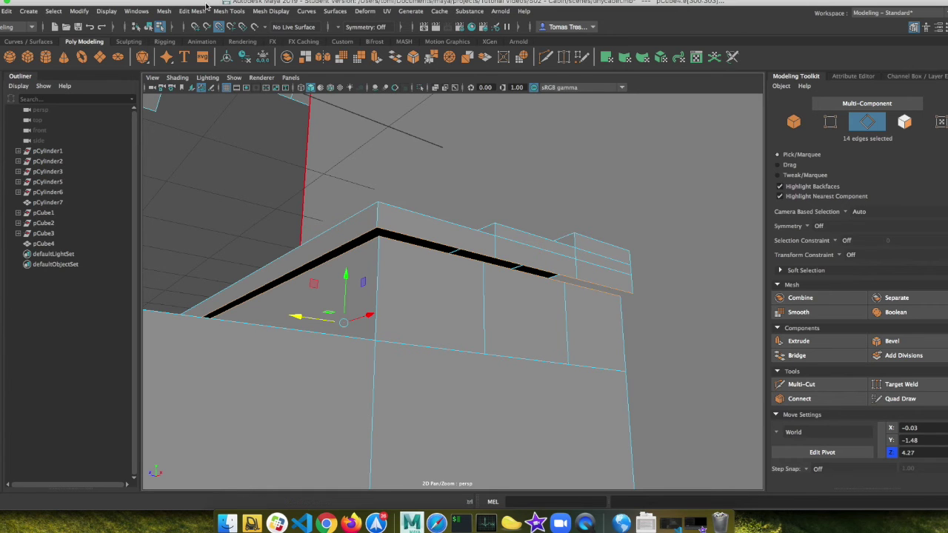
click(163, 11)
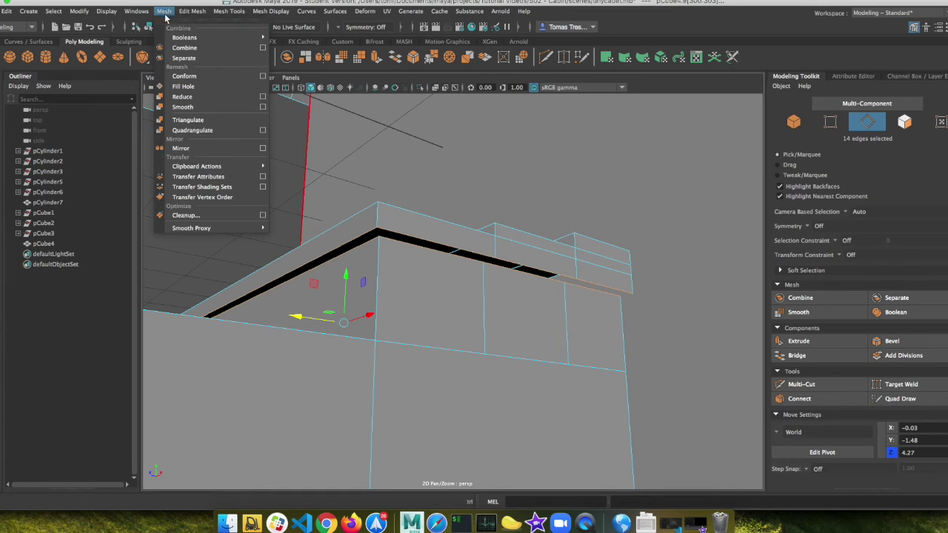
click(185, 73)
alt+drag(366, 210, 457, 197)
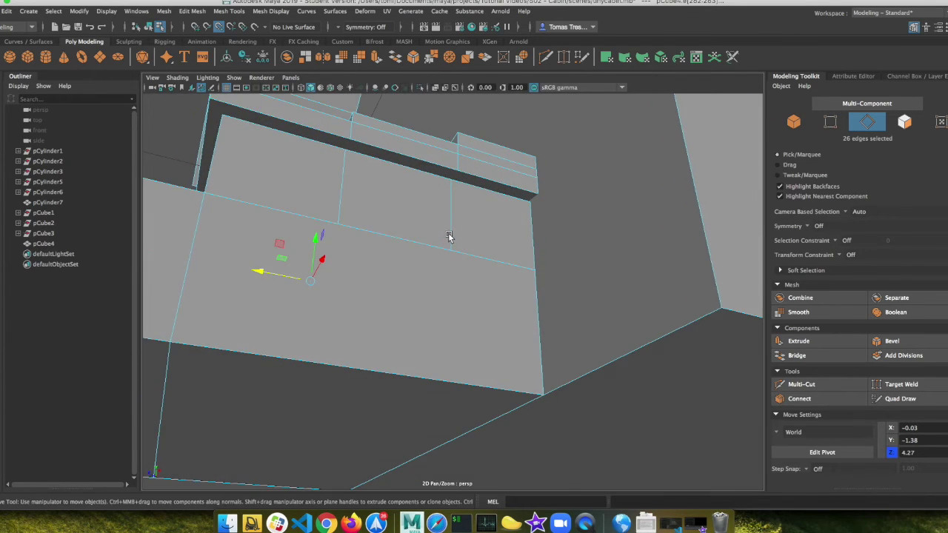
key(ctrl+z)
- Bridge the lower end edges of all three planks with the top edges of the matching side strips below them
click(477, 192)
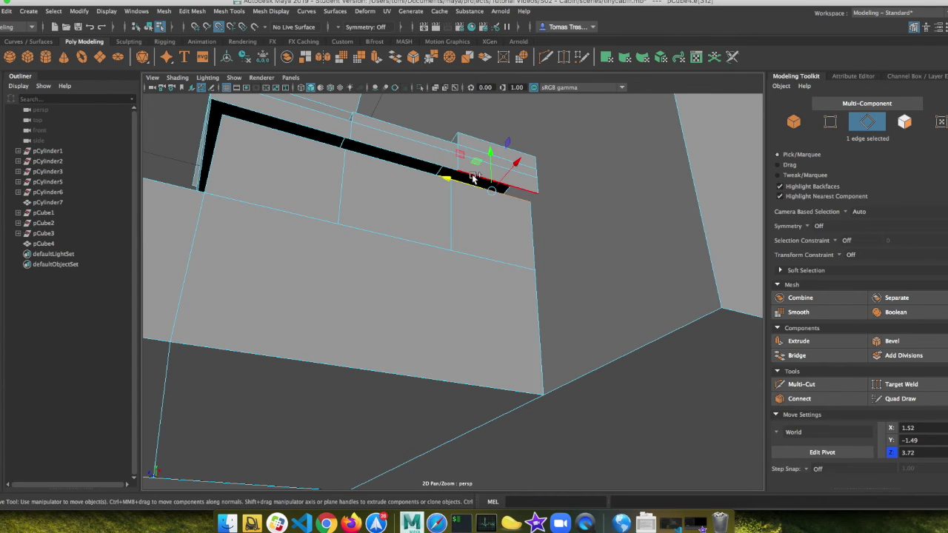
shift+click(732, 312)
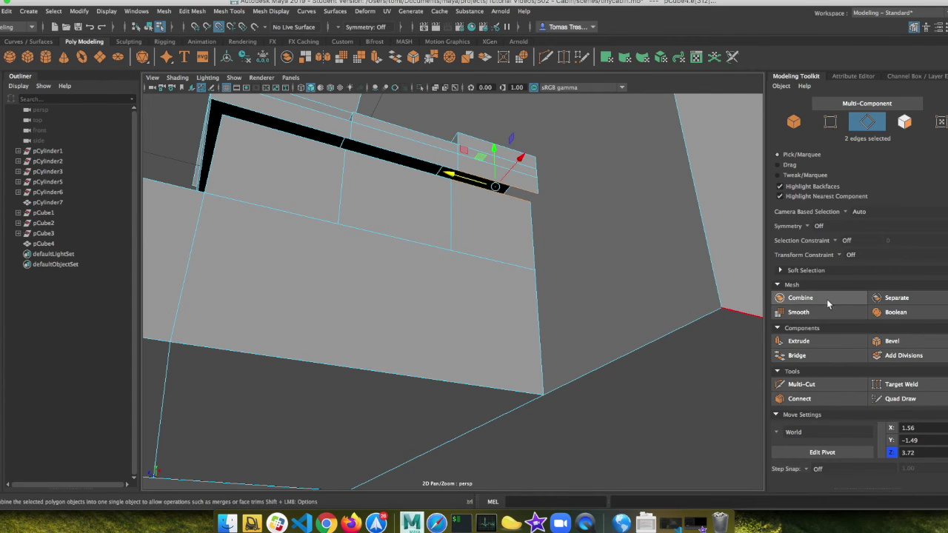
click(806, 356)
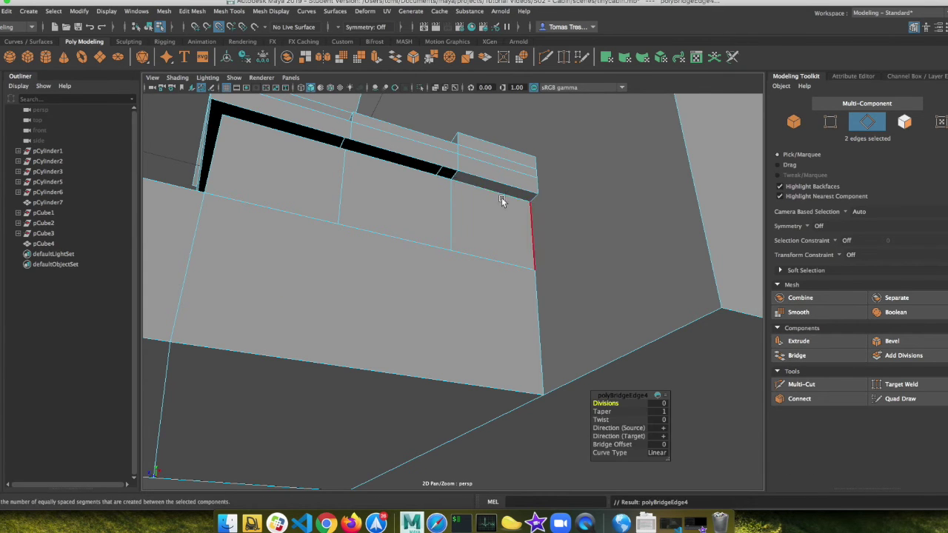
click(429, 169)
click(800, 356)
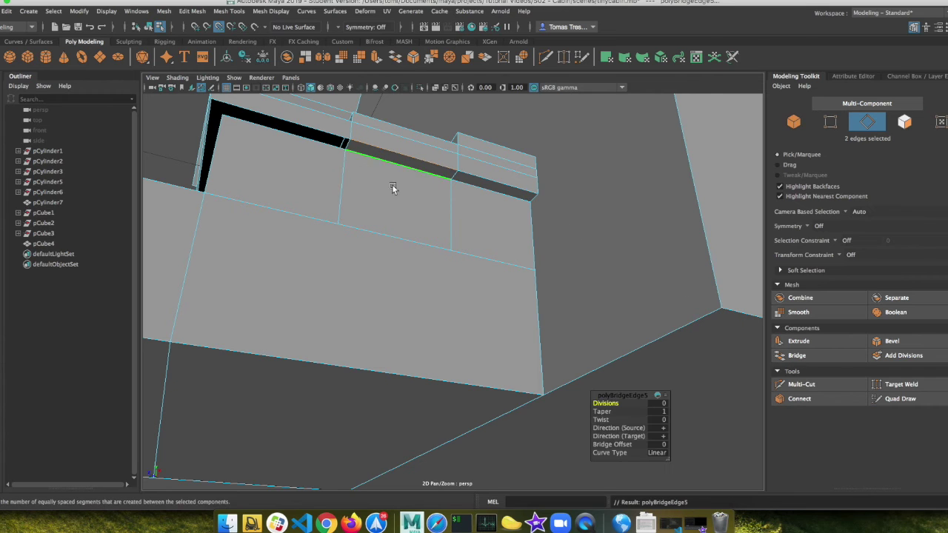
click(337, 142)
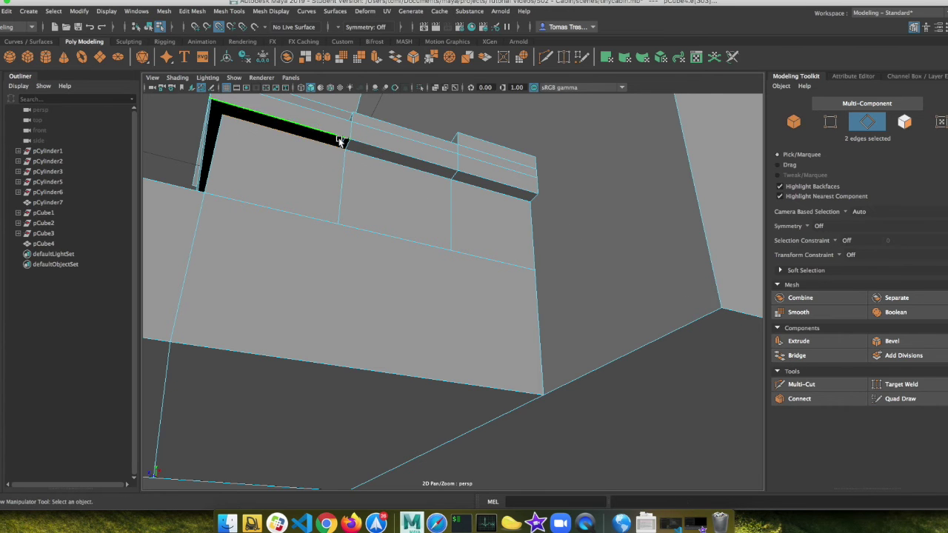
click(800, 355)
- Bridge the front plank's lower long edge with the top edge of the riser face below it
click(345, 204)
alt+drag(345, 206, 381, 205)
click(495, 174)
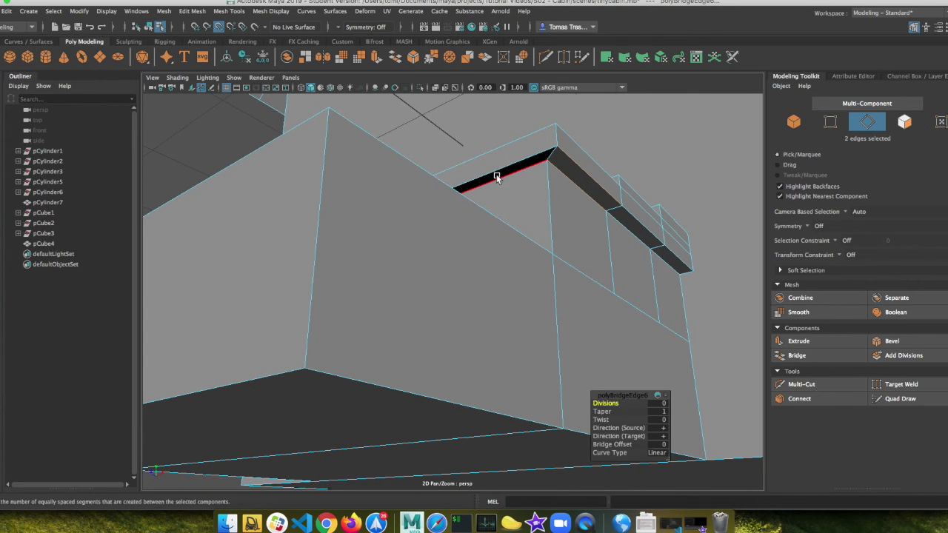
shift+click(688, 297)
click(797, 355)
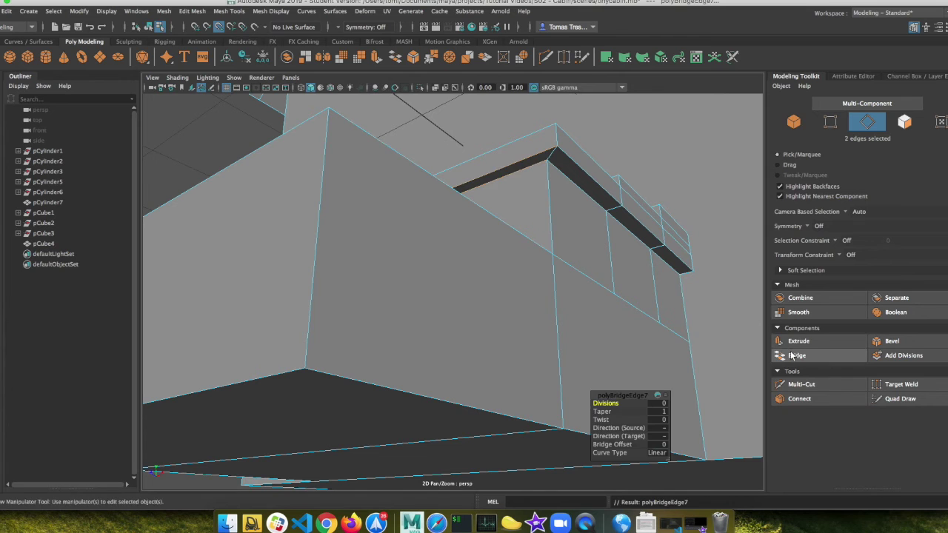
- Try to bridge the edges of all three planks at the steps' other end in one operation, and undo the bridge
alt+drag(476, 199, 561, 194)
click(559, 197)
shift+click(484, 231)
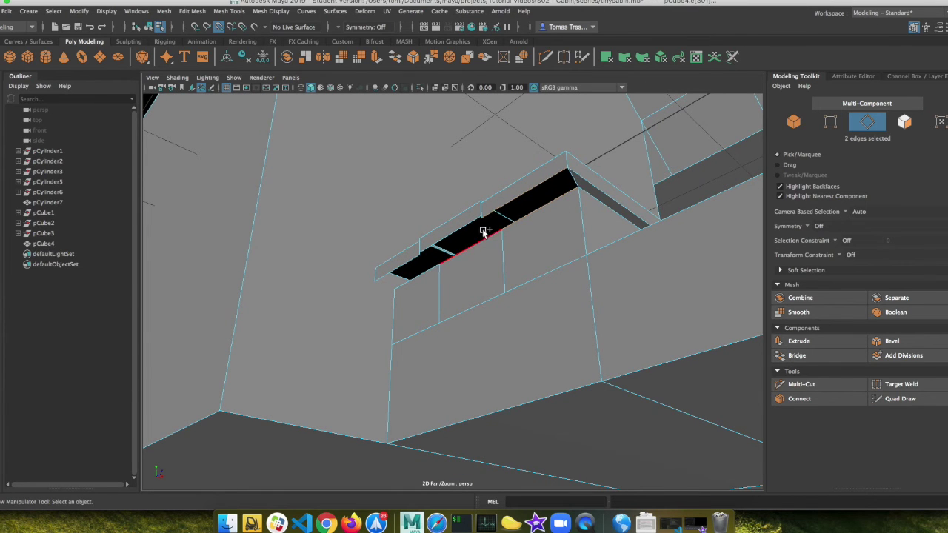
shift+click(462, 227)
shift+click(417, 264)
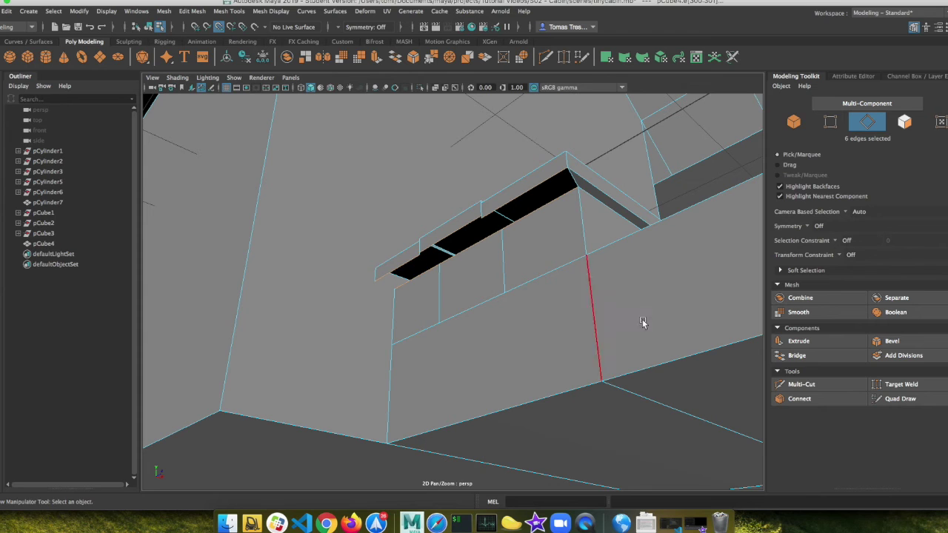
click(797, 356)
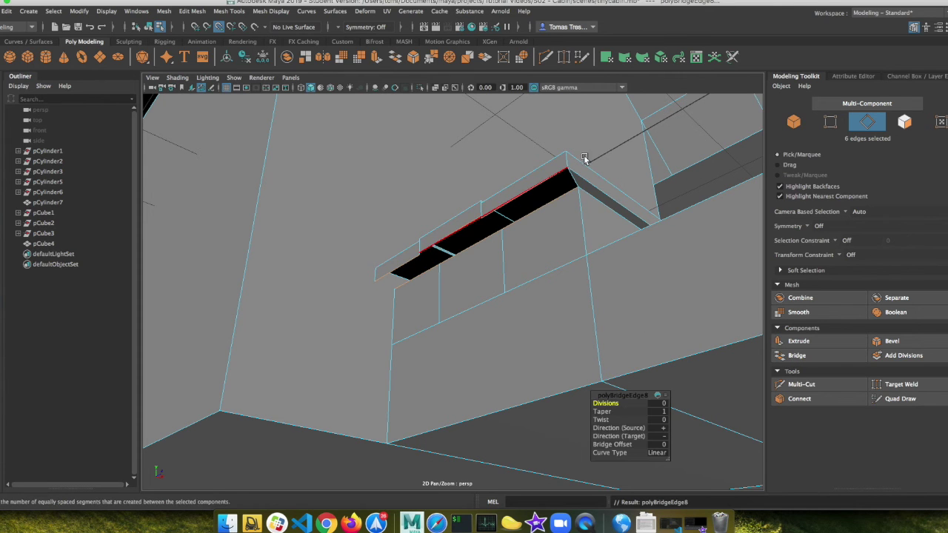
key(ctrl+z)
- Bridge each of the three planks' lower end edges individually with the side strip below it at the steps' other end
click(549, 199)
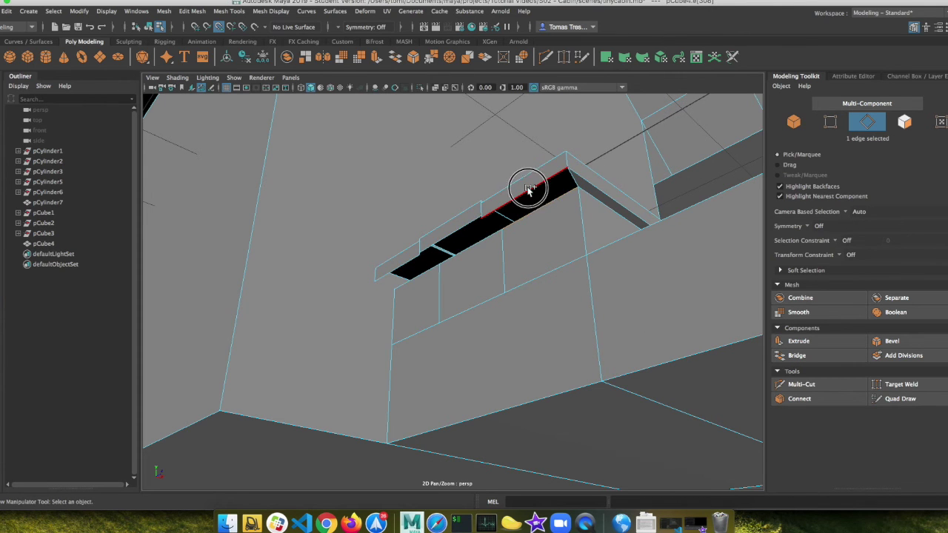
click(797, 356)
click(468, 224)
shift+click(478, 220)
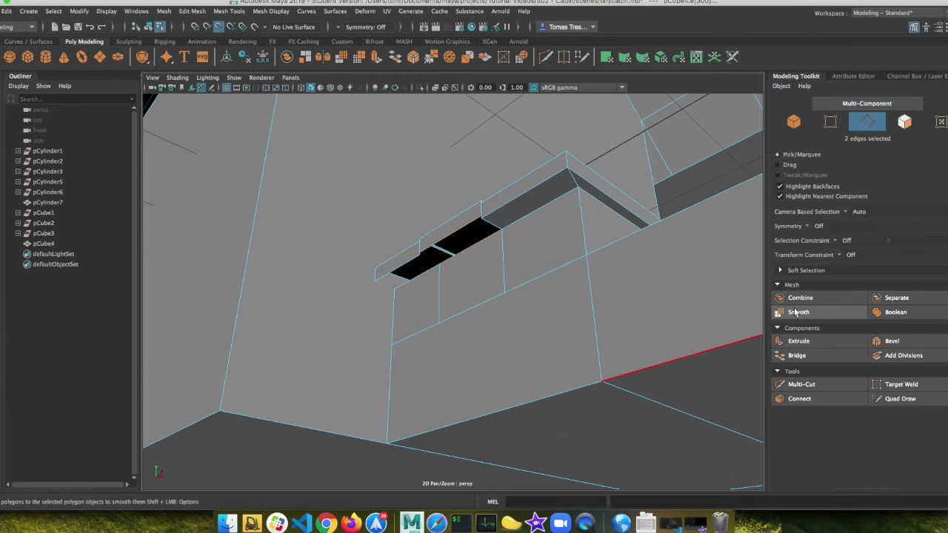
click(797, 356)
shift+click(424, 272)
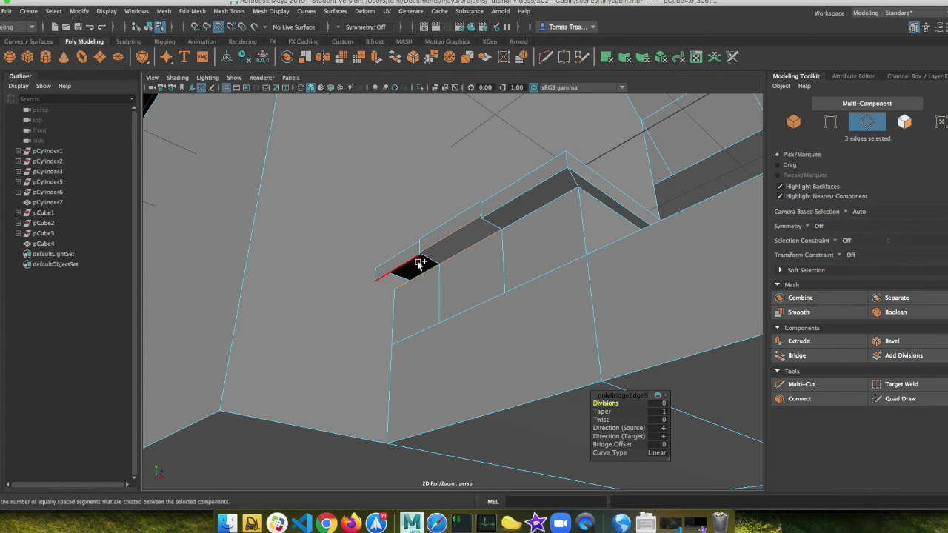
shift+click(652, 367)
click(797, 355)
alt+drag(578, 285, 540, 279)
- Examine the seams between the bridged undersides of the planks, selecting the short edges where they meet
click(407, 284)
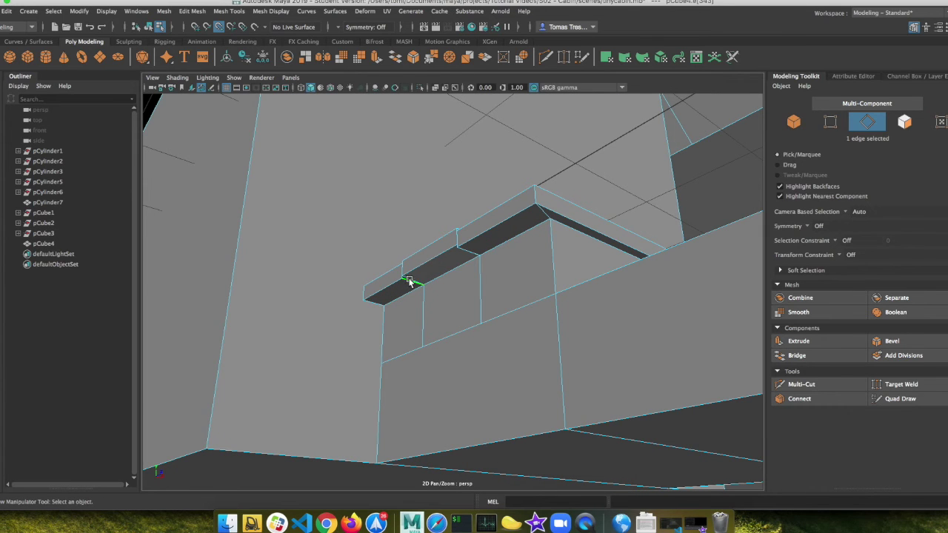
shift+click(448, 261)
mouse_move(571, 285)
alt+mouse_down()
mouse_move(552, 276)
mouse_move(627, 271)
mouse_move(610, 265)
alt+mouse_up()
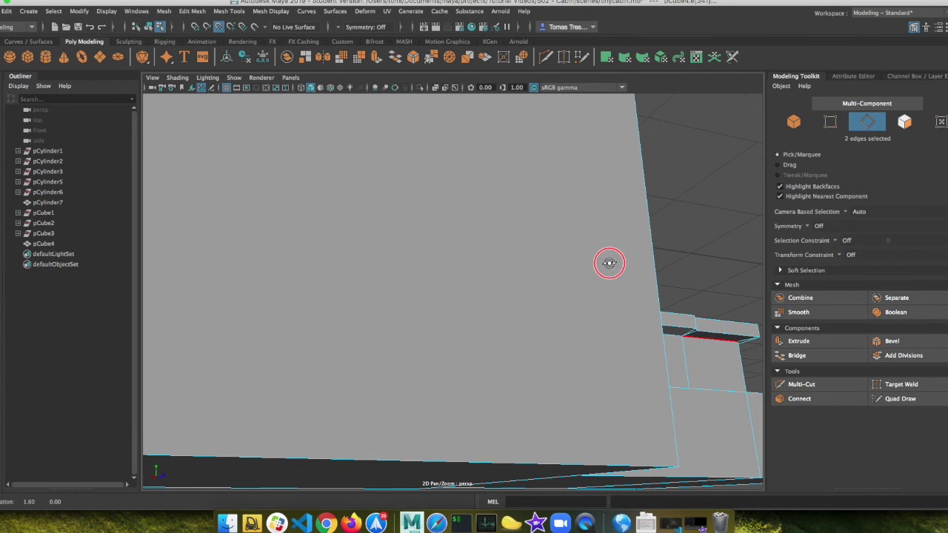
click(692, 335)
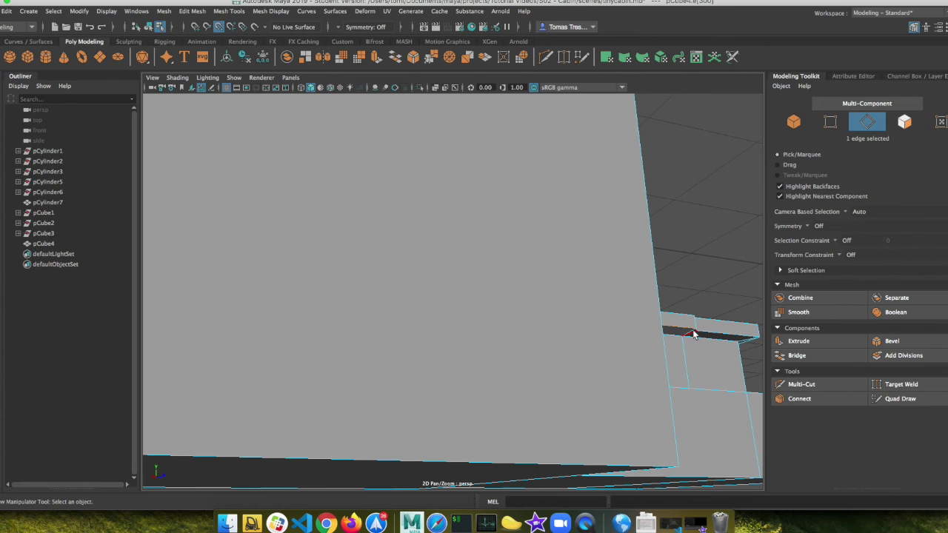
scroll(685, 345, down, 3)
scroll(683, 346, up, 5)
mouse_move(683, 346)
alt+mouse_down()
mouse_move(638, 349)
mouse_move(588, 329)
mouse_move(634, 328)
mouse_move(604, 332)
alt+mouse_up()
scroll(454, 237, down, 2)
scroll(454, 239, up, 4)
- Weld the split vertices at the plank seams beneath the overhang with Target Weld, merging to the target
alt+drag(462, 231, 527, 367)
right_drag(462, 381, 421, 240)
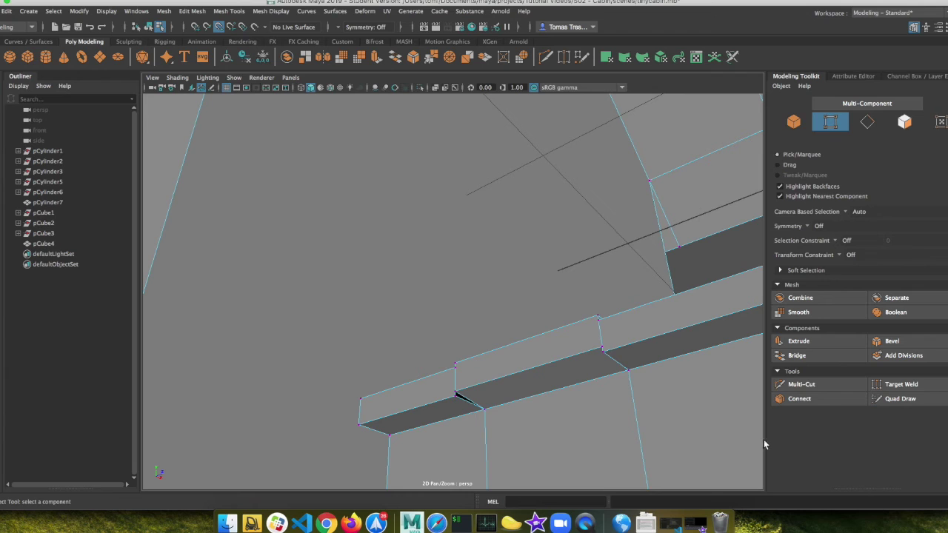
click(896, 384)
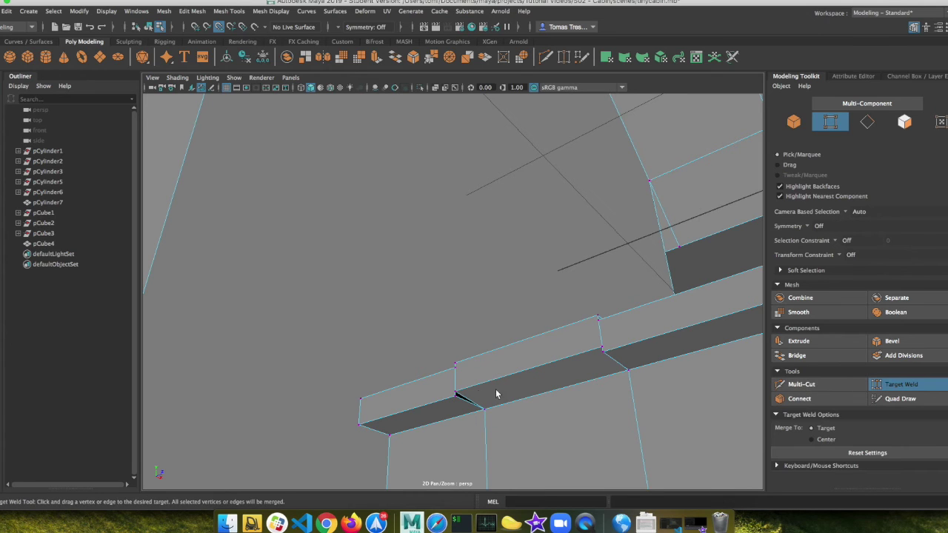
drag(455, 396, 483, 408)
drag(603, 353, 534, 392)
- Try to start a Multi-Cut doorway outline on the front wall from the back edge of the wall-side plank
alt+drag(485, 436, 457, 381)
scroll(506, 419, down, 5)
alt+drag(506, 419, 516, 417)
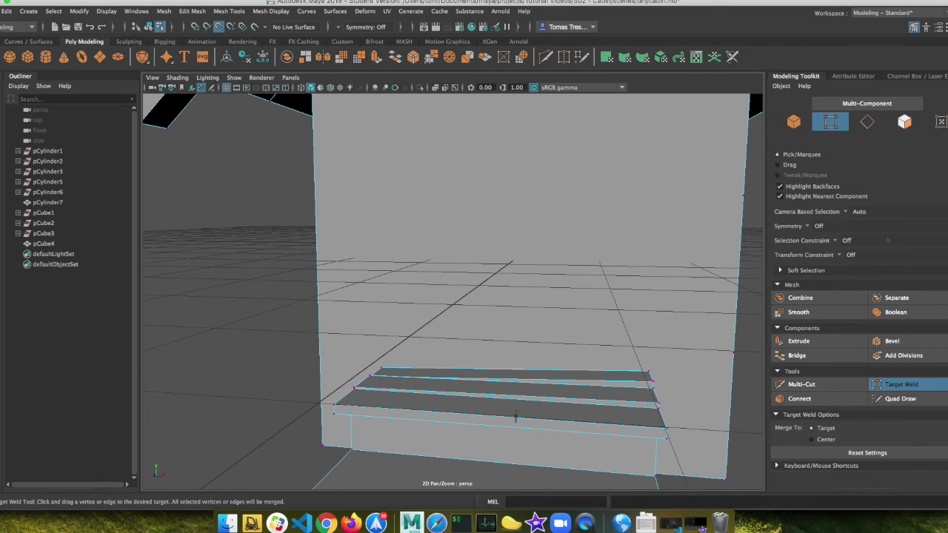
alt+drag(495, 424, 515, 429)
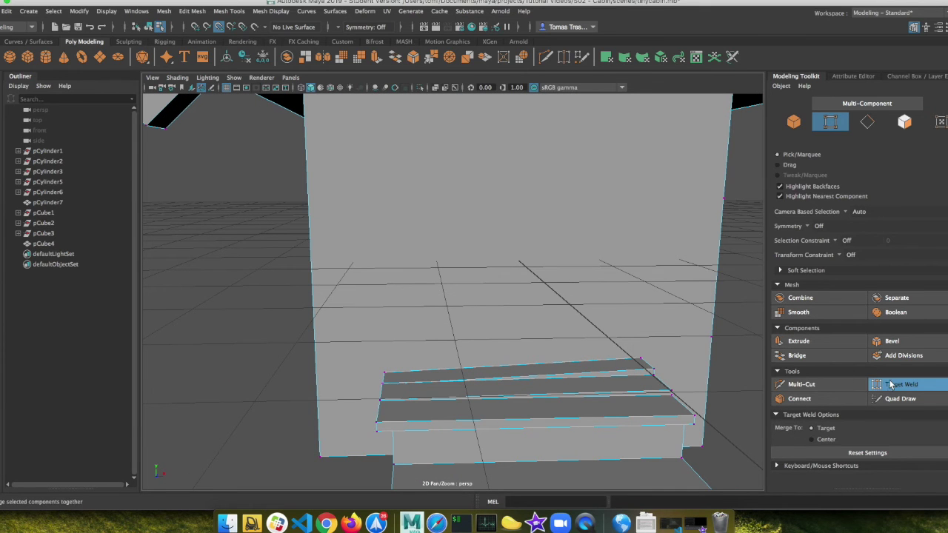
click(821, 385)
key(Escape)
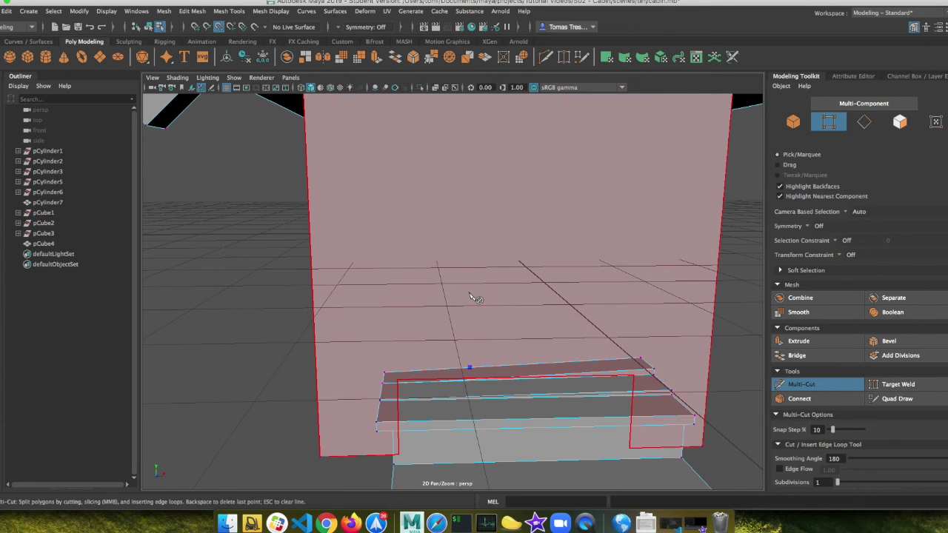
click(470, 368)
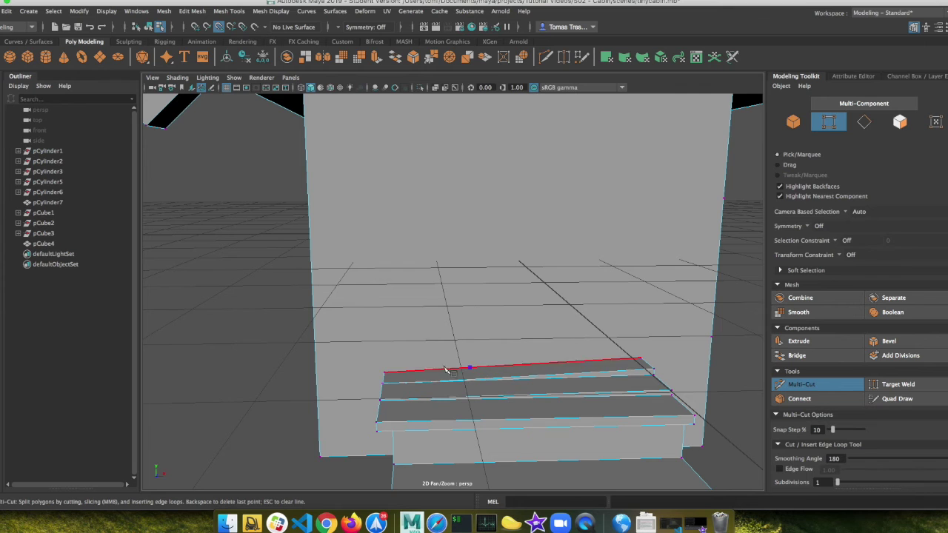
alt+drag(434, 345, 506, 352)
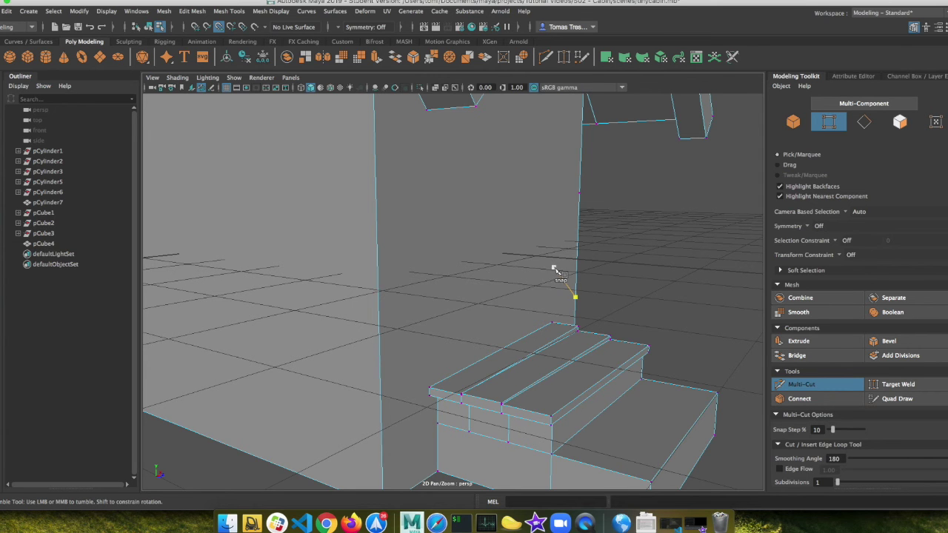
alt+drag(602, 333, 526, 348)
scroll(525, 349, down, 5)
scroll(527, 348, up, 2)
- Cut a horizontal line across the front wall from side to side just below the eaves with Multi-Cut
click(363, 228)
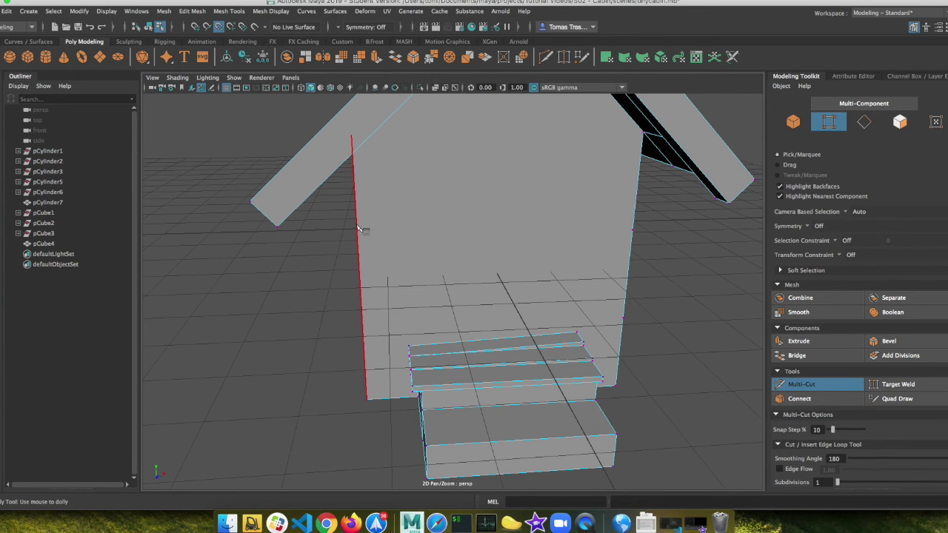
click(358, 225)
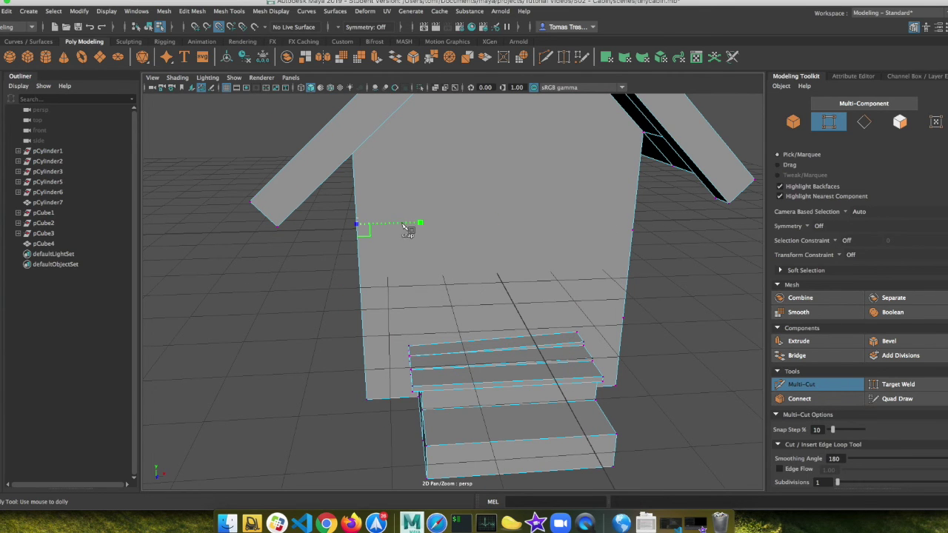
click(635, 220)
right_click(636, 222)
right_click(356, 173)
click(356, 174)
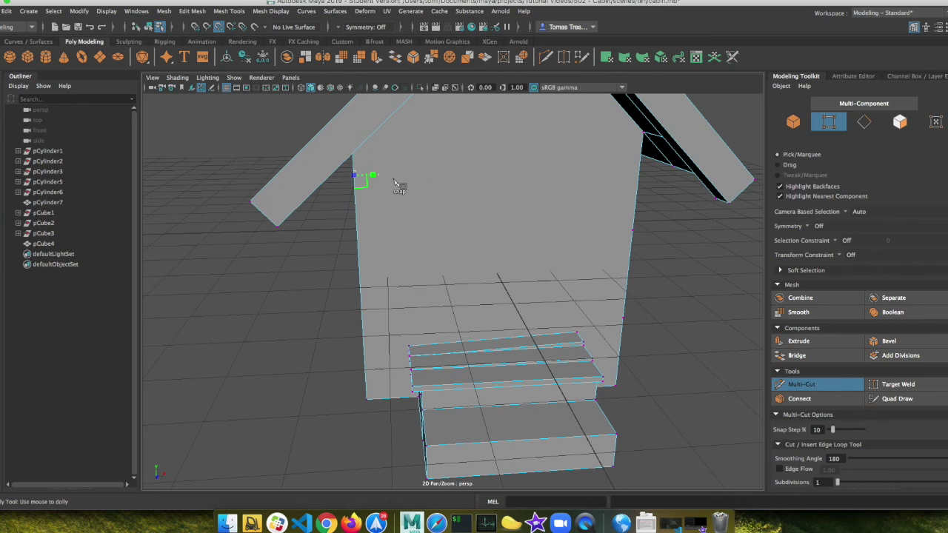
click(639, 184)
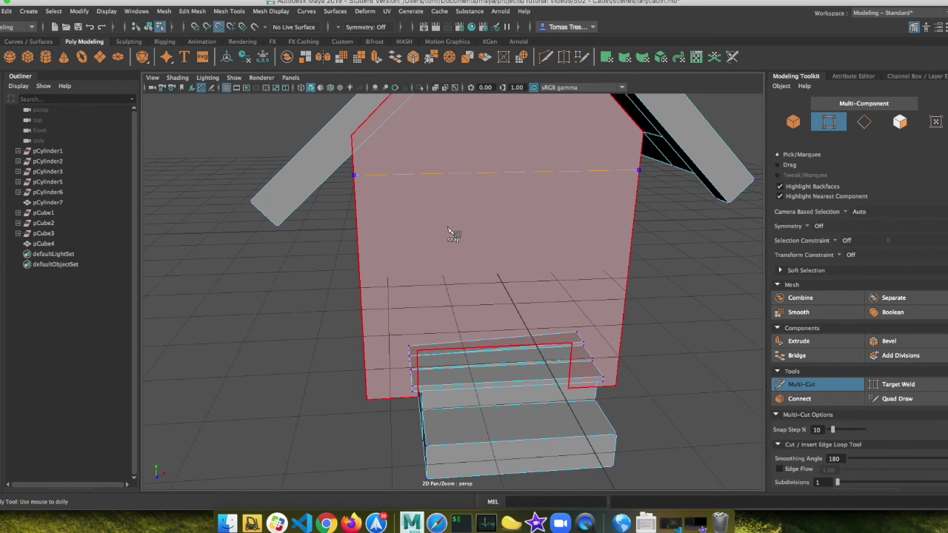
key(Return)
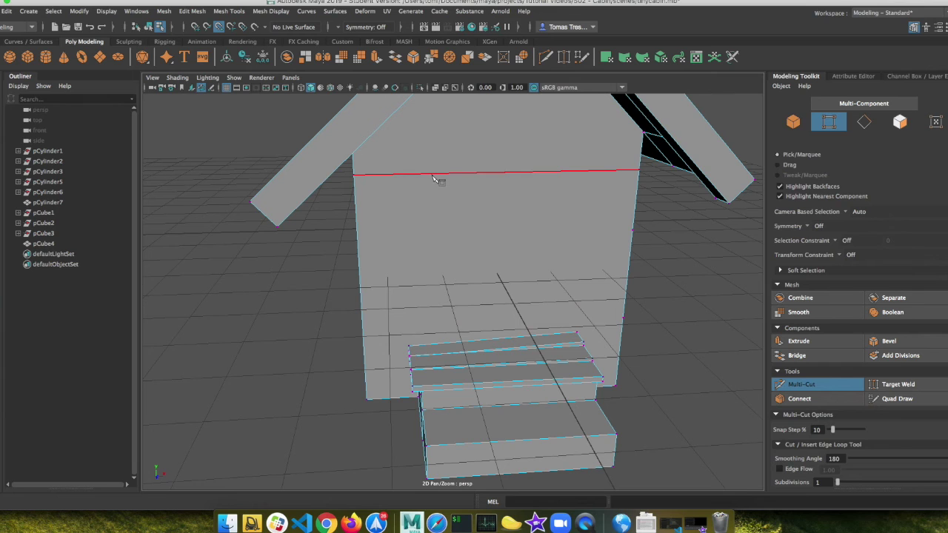
- Try to cut a vertical doorway side from the horizontal line down to just above the top step
click(433, 175)
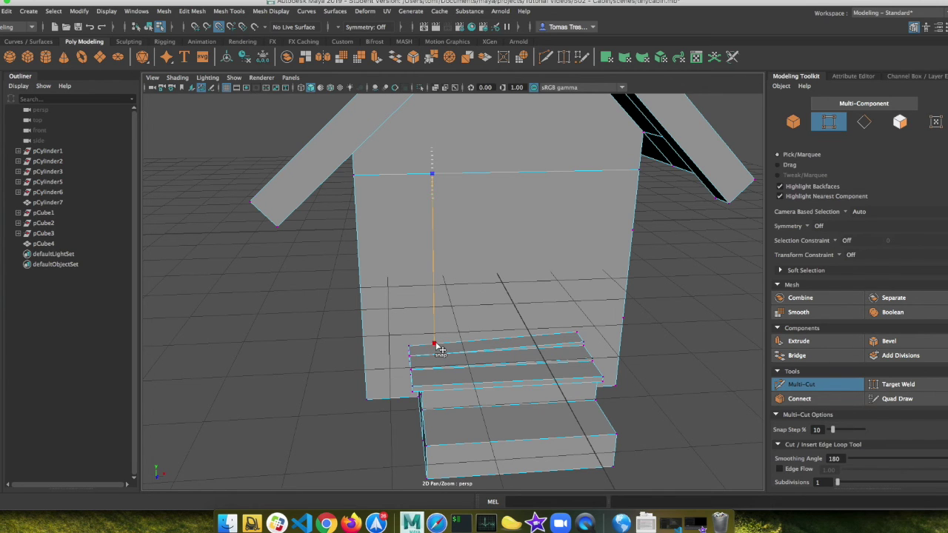
click(563, 172)
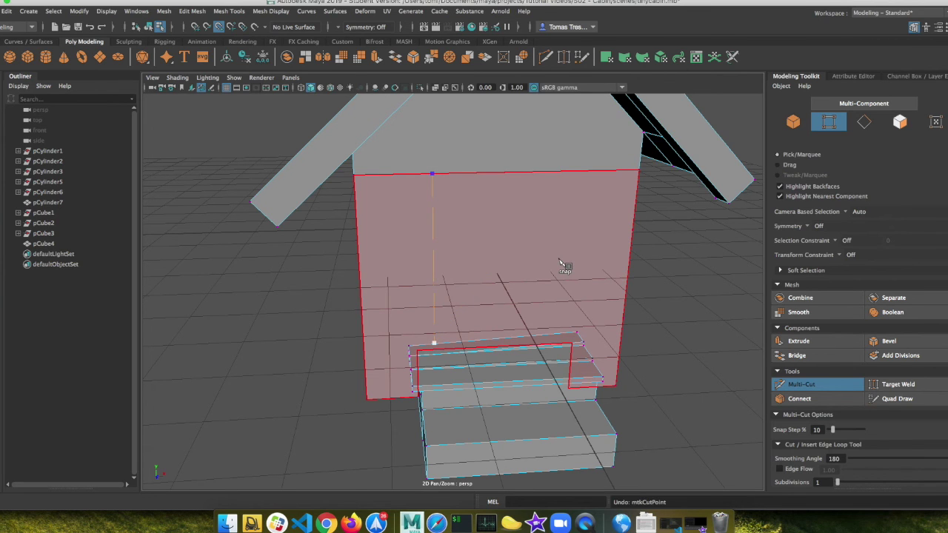
click(435, 345)
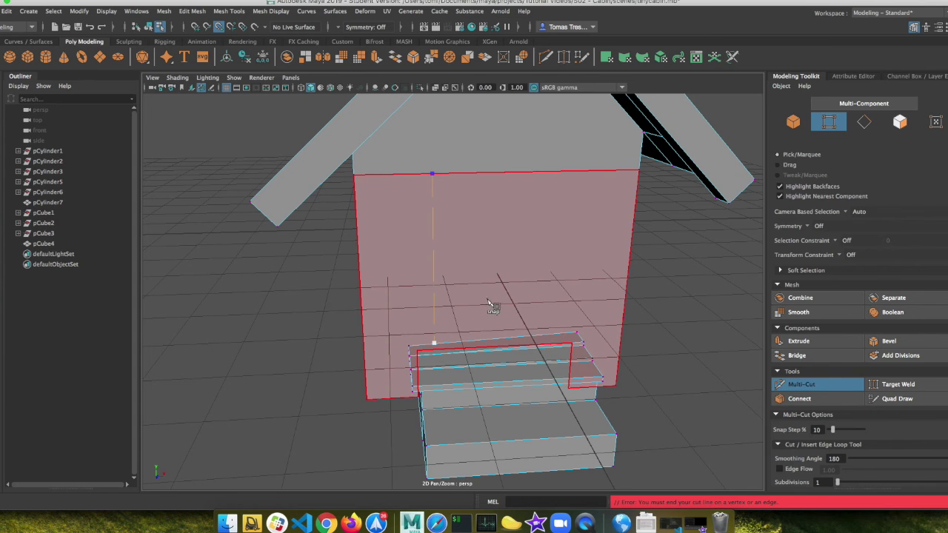
scroll(493, 303, down, 5)
alt+drag(447, 326, 525, 351)
scroll(474, 331, down, 3)
scroll(472, 330, up, 10)
click(569, 372)
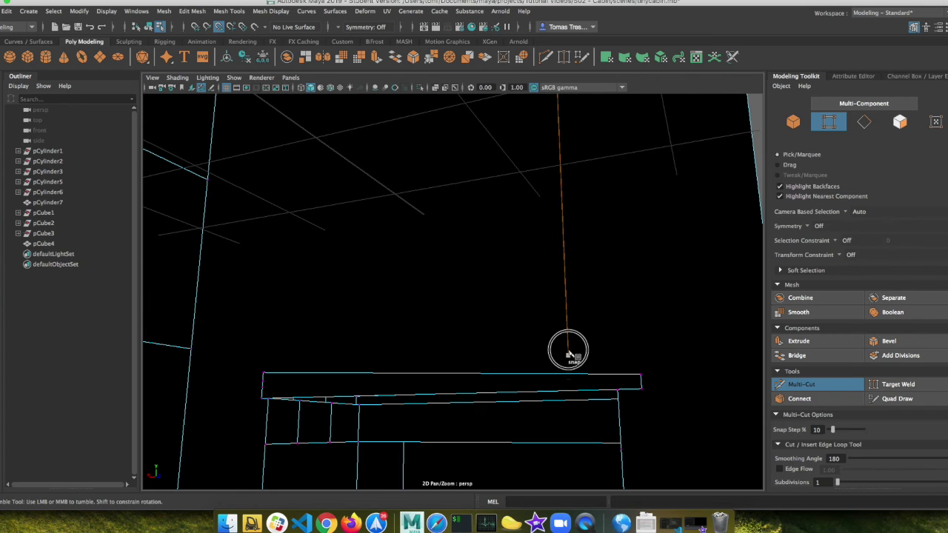
- Try to end the vertical cut on the back edge of the wall-side plank
mouse_move(538, 353)
alt+mouse_down()
mouse_move(378, 358)
mouse_move(442, 370)
mouse_move(396, 383)
alt+mouse_up()
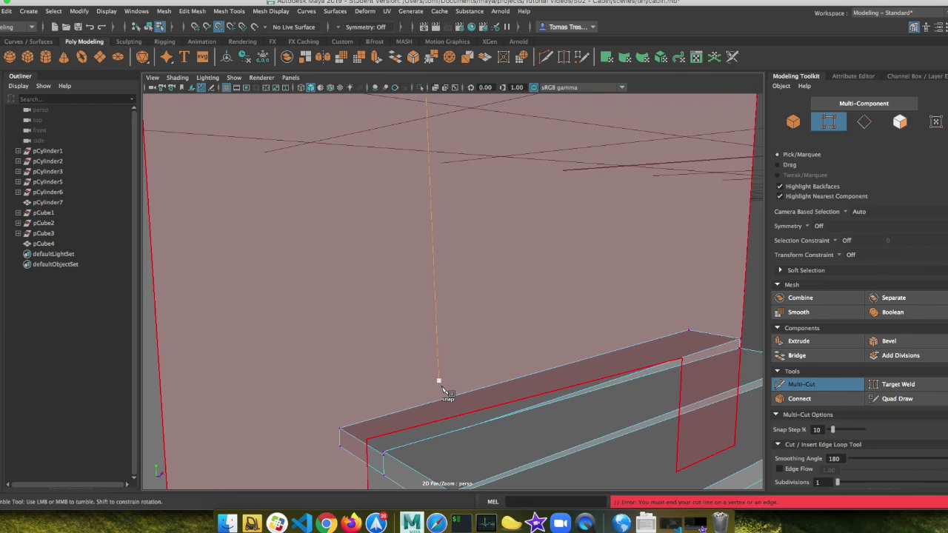
click(440, 383)
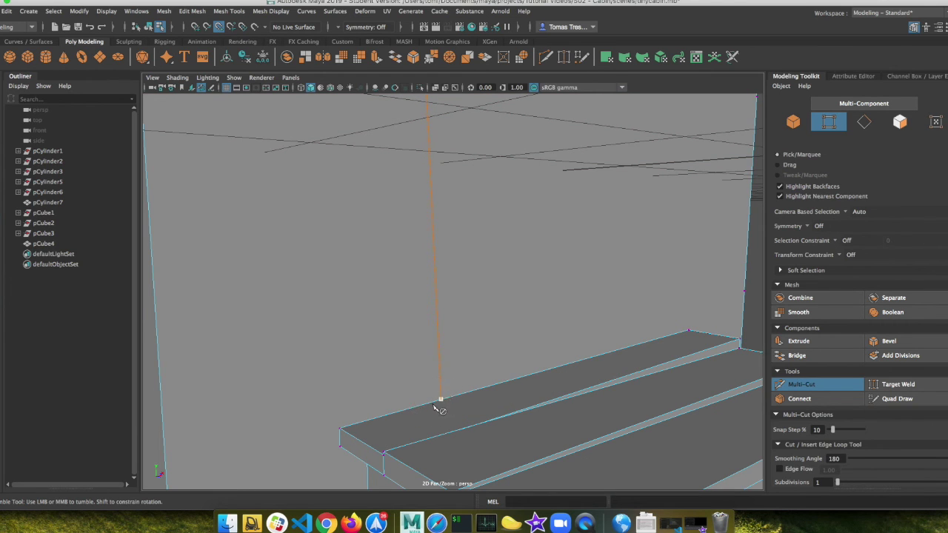
click(440, 403)
alt+drag(455, 402, 383, 406)
click(414, 400)
alt+drag(396, 409, 455, 391)
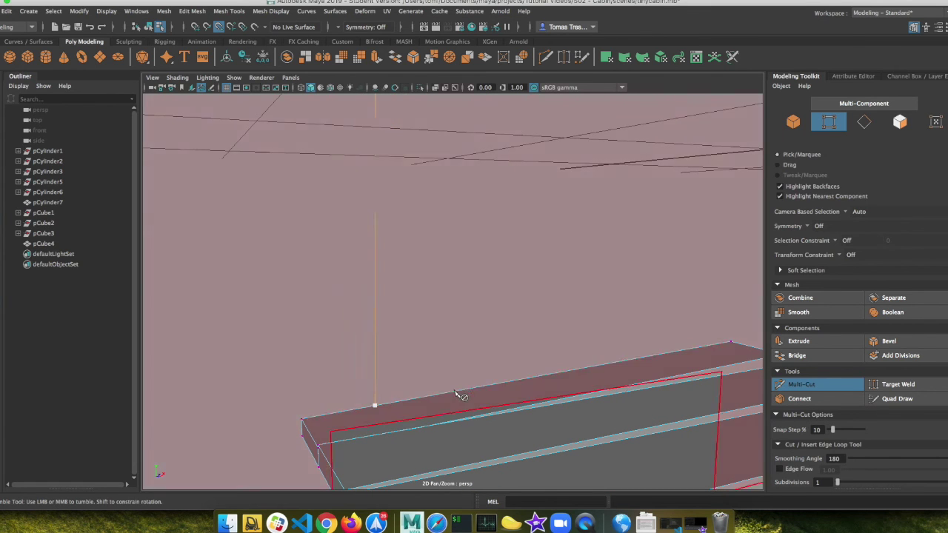
- Try to end the vertical cut on the wall's opening edge beneath the planks, working from inside the cabin
scroll(459, 391, down, 4)
scroll(462, 396, up, 4)
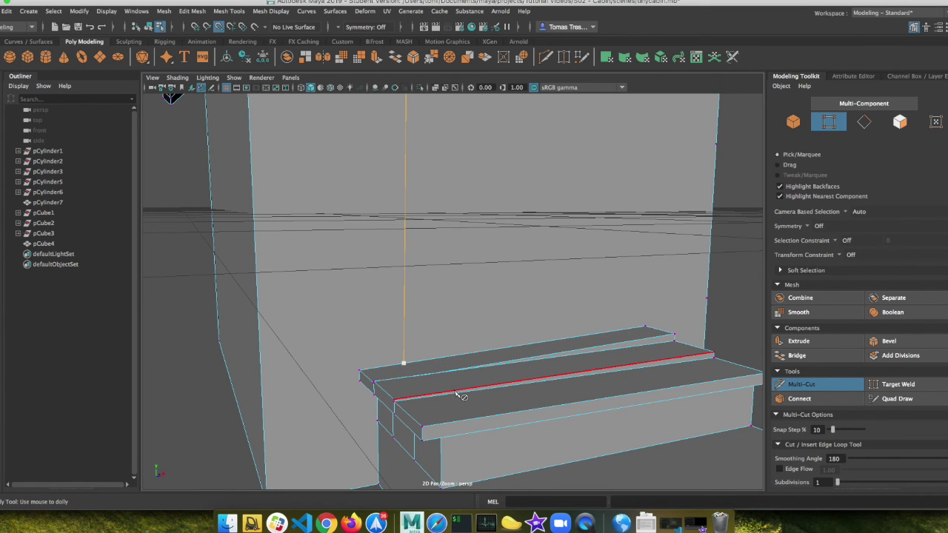
scroll(457, 393, up, 2)
scroll(555, 379, down, 5)
alt+drag(554, 379, 614, 393)
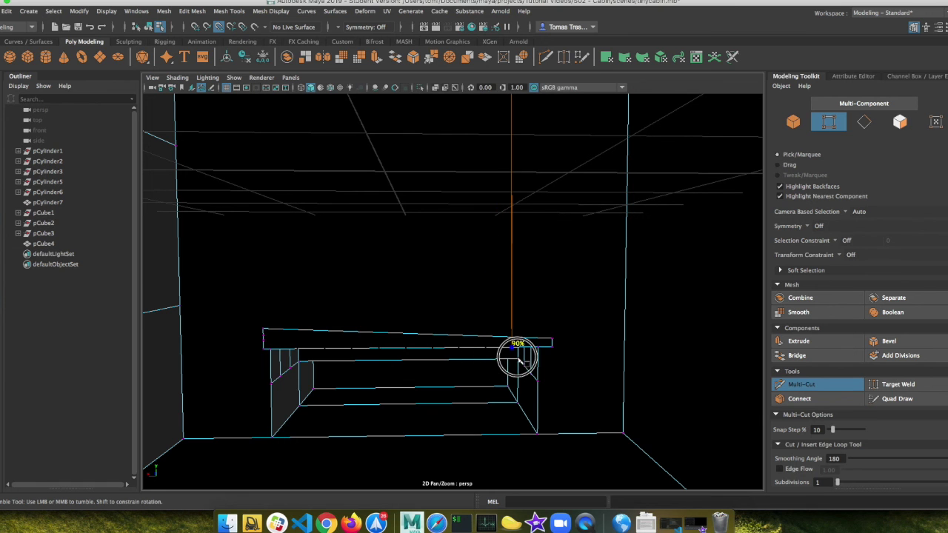
scroll(512, 219, up, 5)
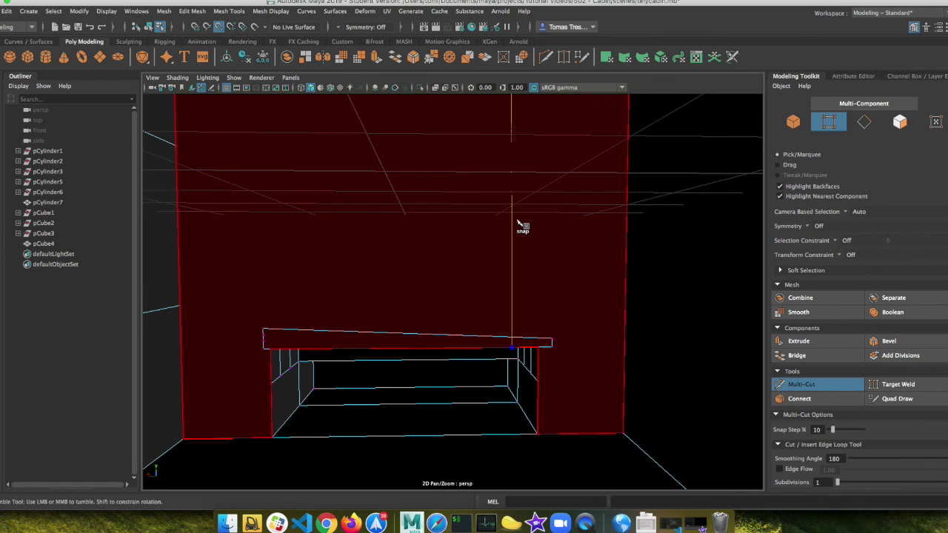
- Undo the vertical and horizontal doorway cuts on the front wall and return to the cabin's full front view
scroll(496, 253, down, 5)
alt+drag(532, 257, 377, 263)
click(508, 293)
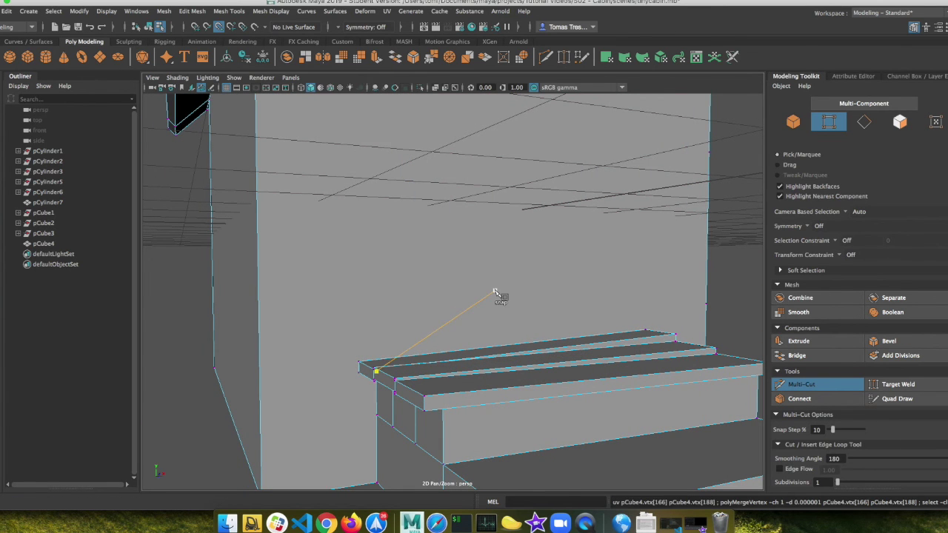
alt+drag(536, 313, 500, 298)
scroll(501, 311, down, 5)
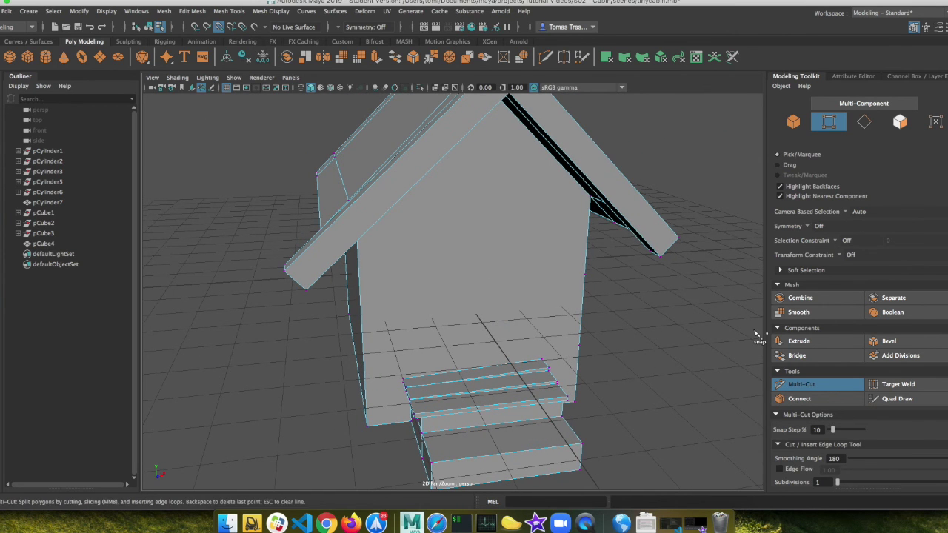
key(w)
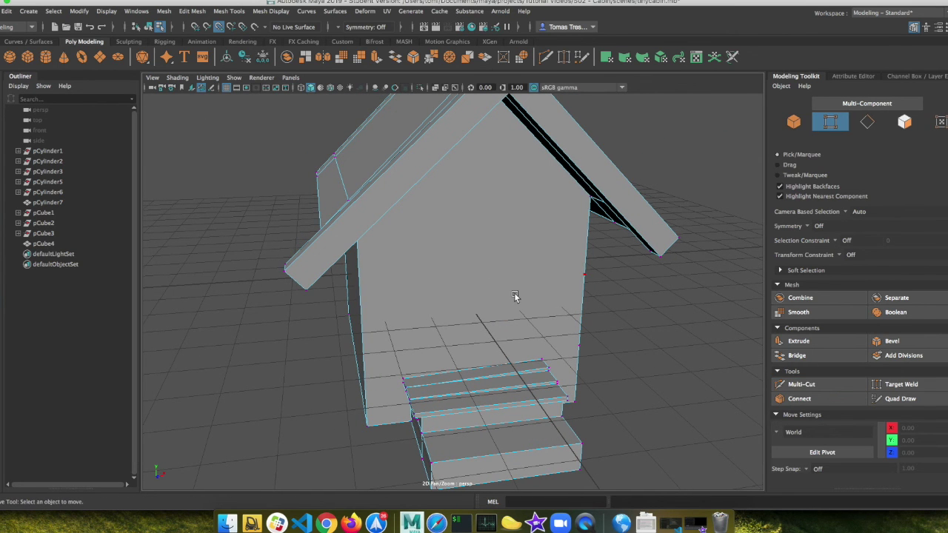
mouse_move(516, 296)
alt+mouse_down()
mouse_move(502, 283)
mouse_move(517, 294)
alt+mouse_up()
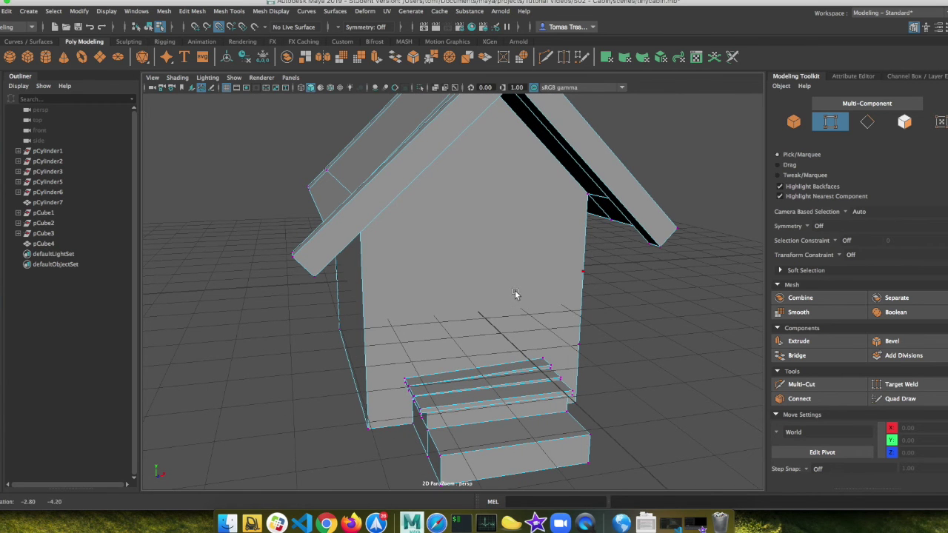
click(779, 386)
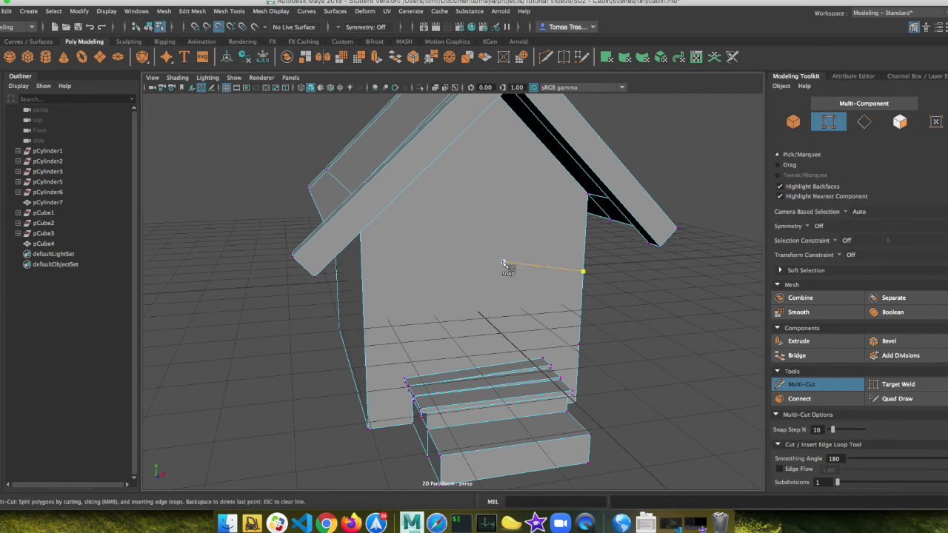
click(411, 382)
key(Escape)
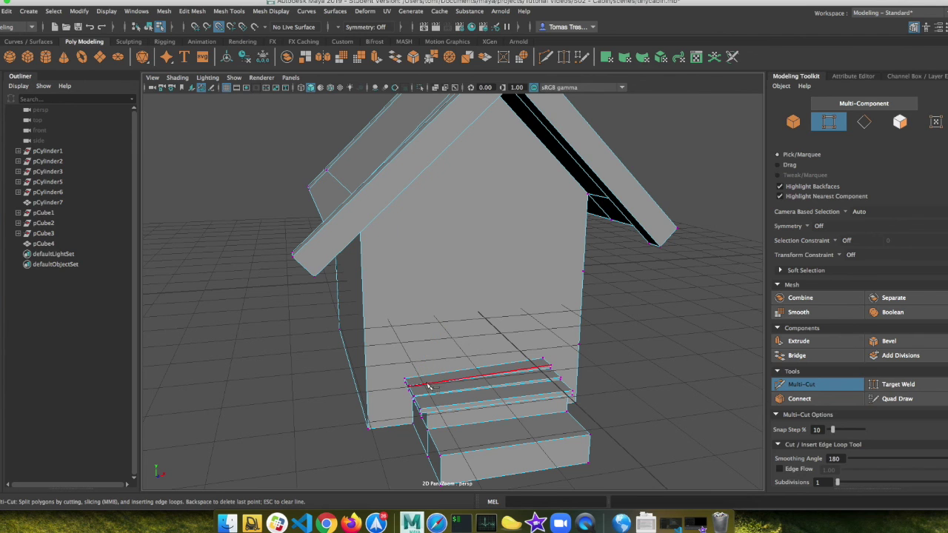
click(454, 239)
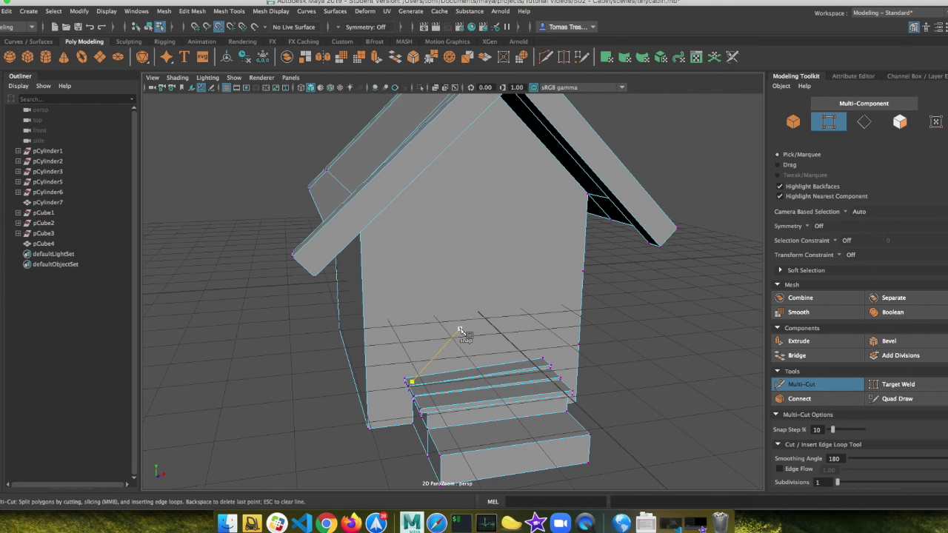
- From inside the cabin, cut a vertical doorway side upward from the wall's opening edge beneath the planks
alt+drag(445, 340, 483, 345)
scroll(641, 333, up, 3)
scroll(483, 345, up, 8)
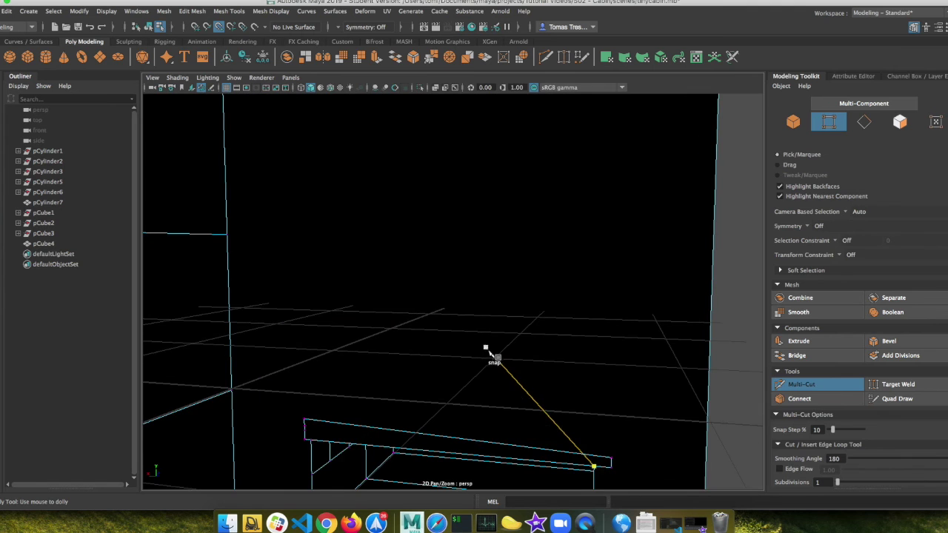
alt+middle_drag(487, 348, 526, 299)
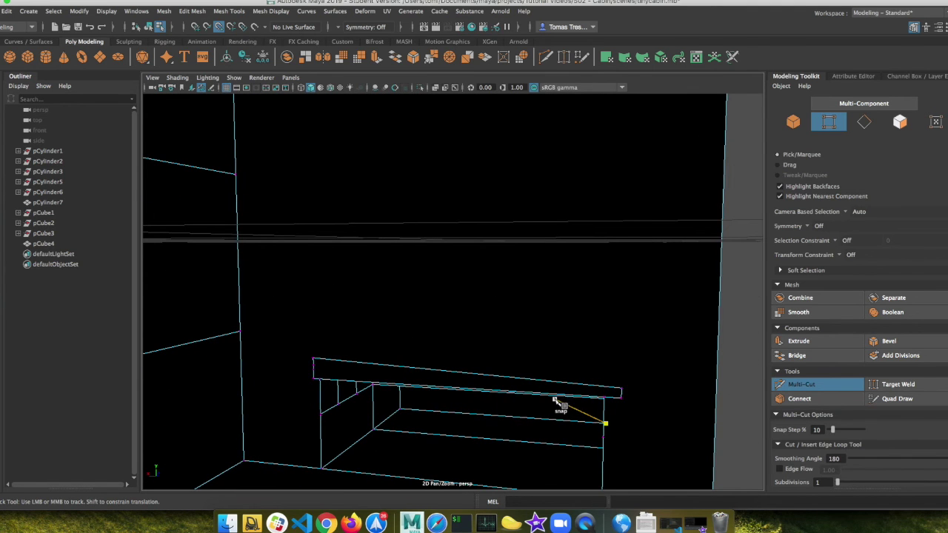
scroll(565, 400, down, 4)
alt+drag(575, 398, 562, 417)
click(325, 340)
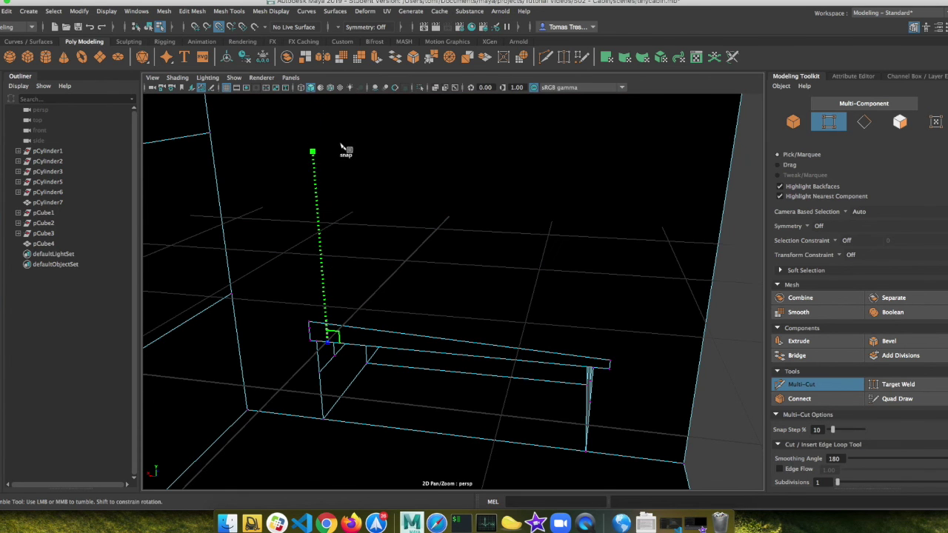
alt+right_drag(368, 140, 363, 153)
scroll(363, 154, down, 3)
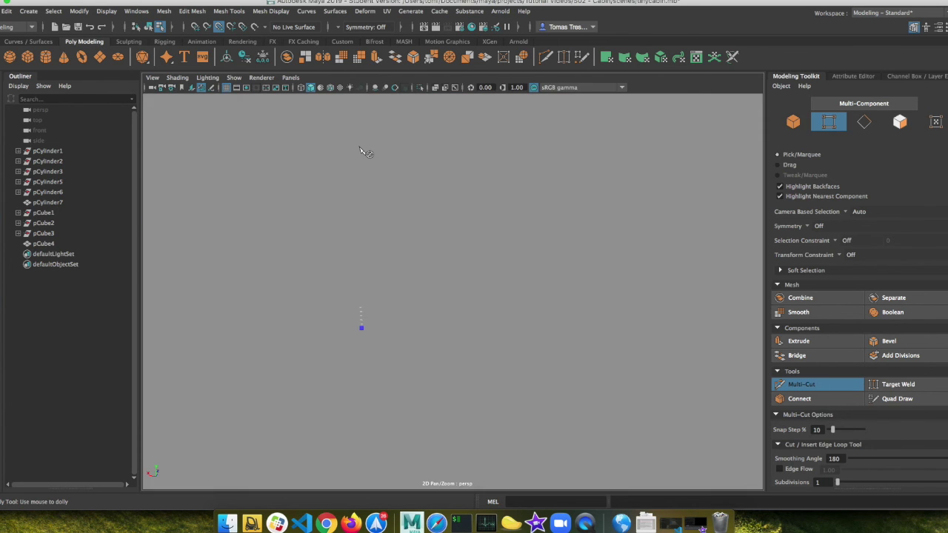
click(350, 109)
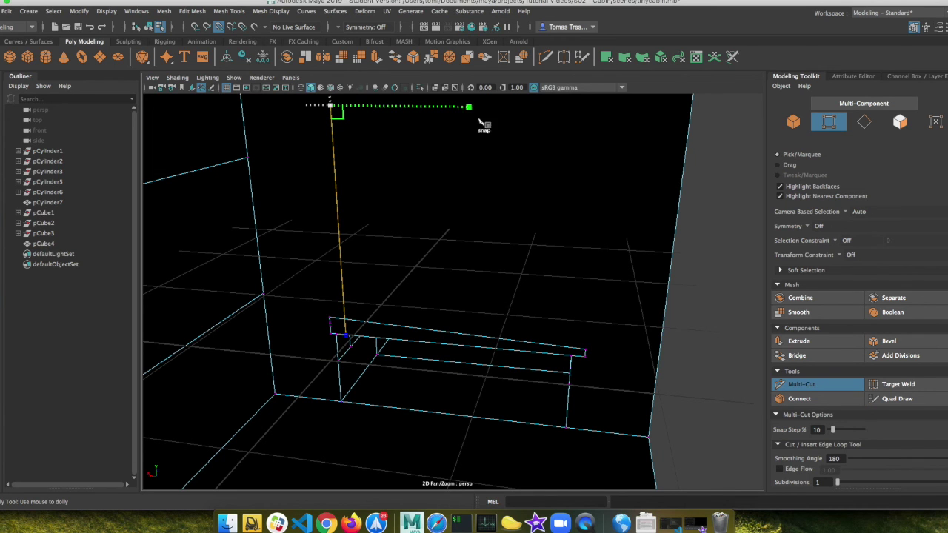
- Complete the doorway outline with a horizontal top and a second vertical side ending on the same opening edge
click(563, 116)
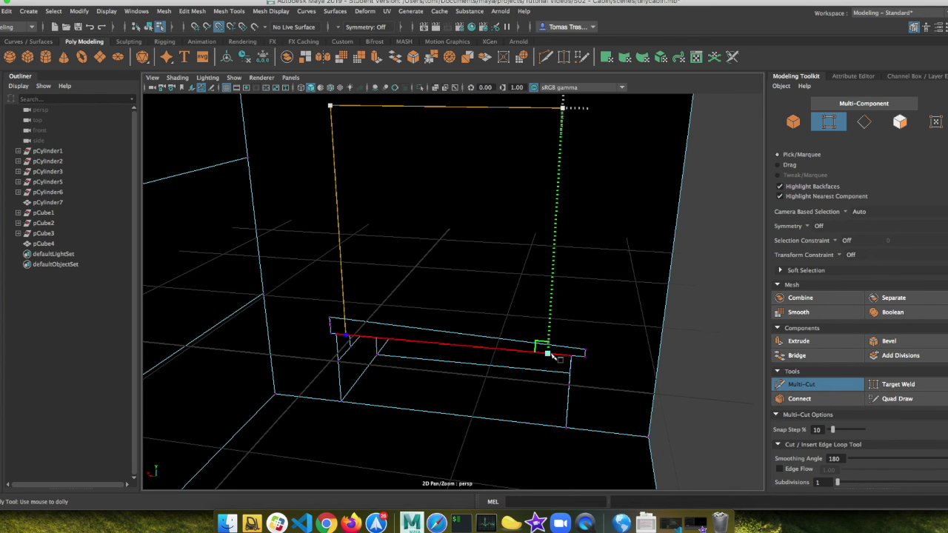
click(549, 353)
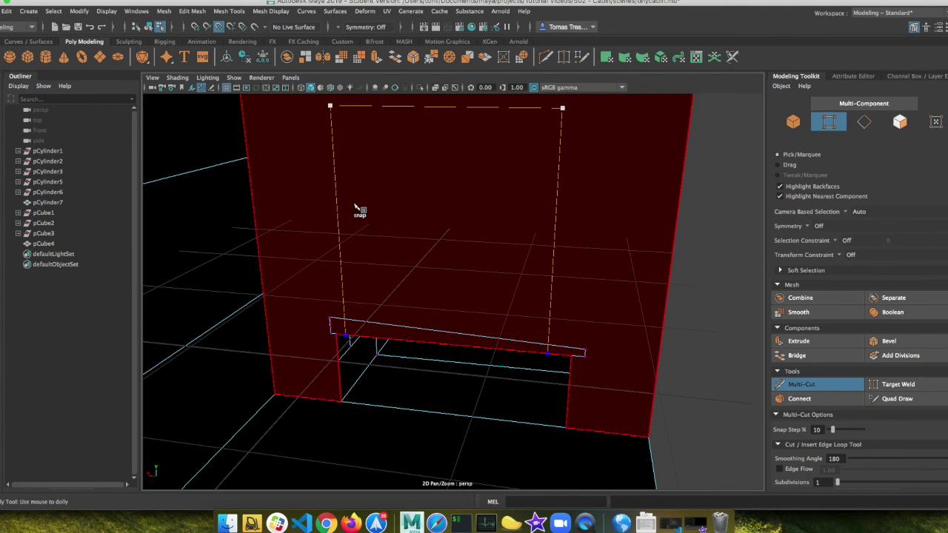
ctrl+click(334, 139)
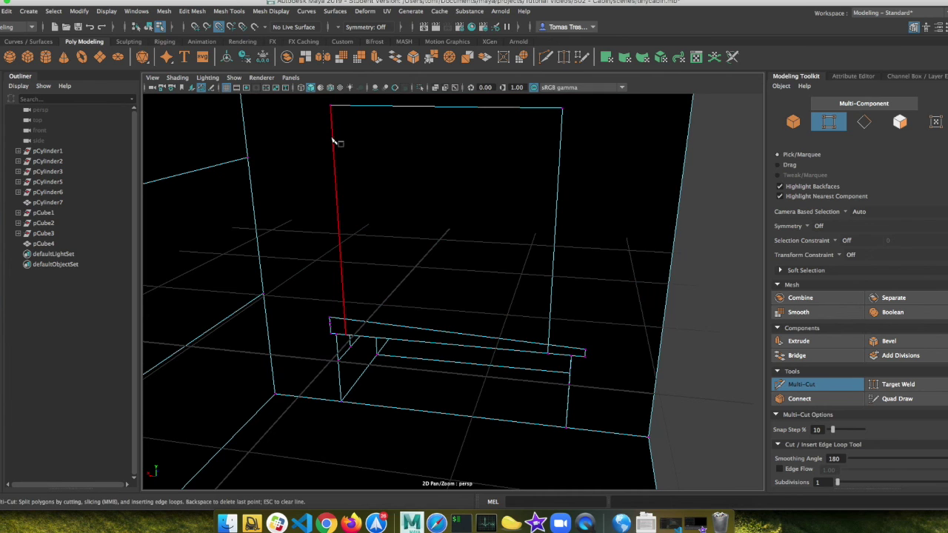
- Narrow the doorway outline by moving its two vertical edges inward to X 1.11 and X -1.11
right_drag(337, 153, 333, 122)
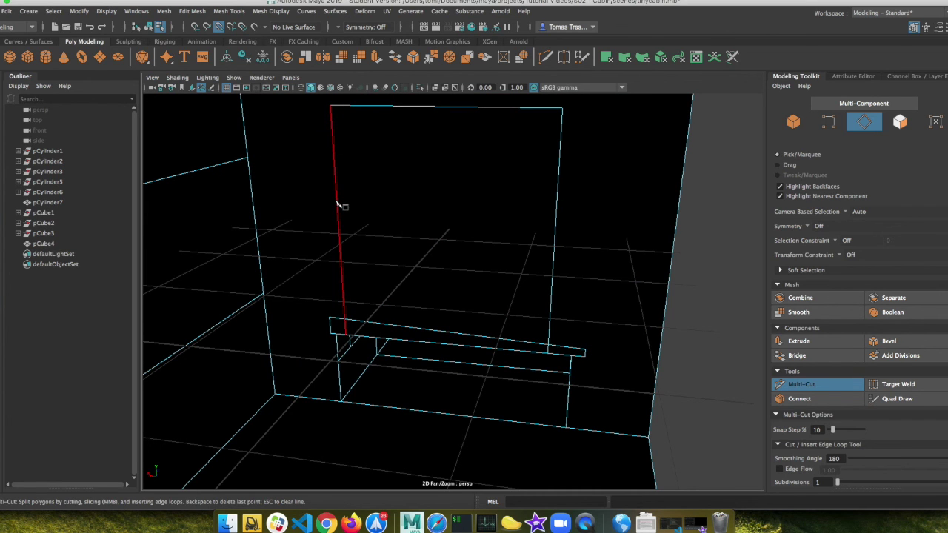
key(w)
key(t)
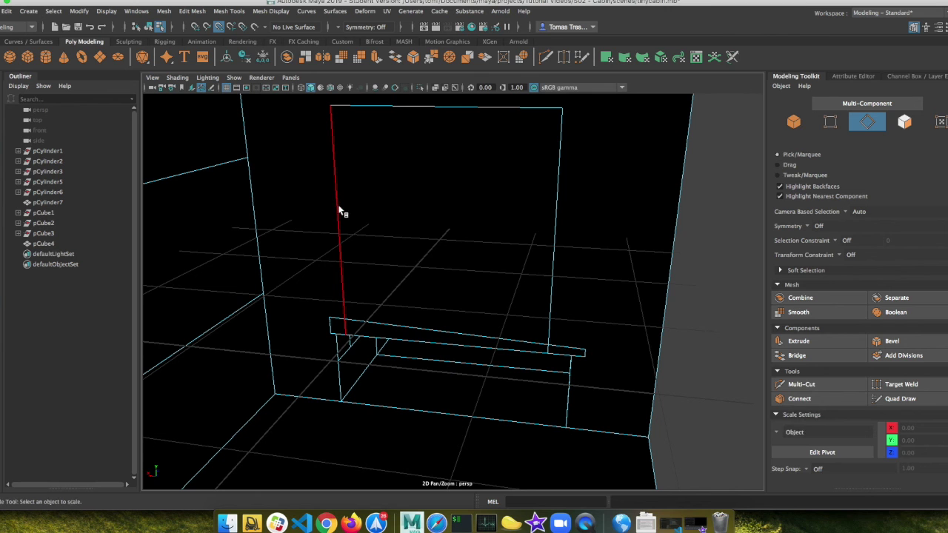
key(5)
mouse_move(389, 221)
alt+mouse_down()
mouse_move(200, 222)
mouse_move(184, 214)
mouse_move(385, 289)
alt+mouse_up()
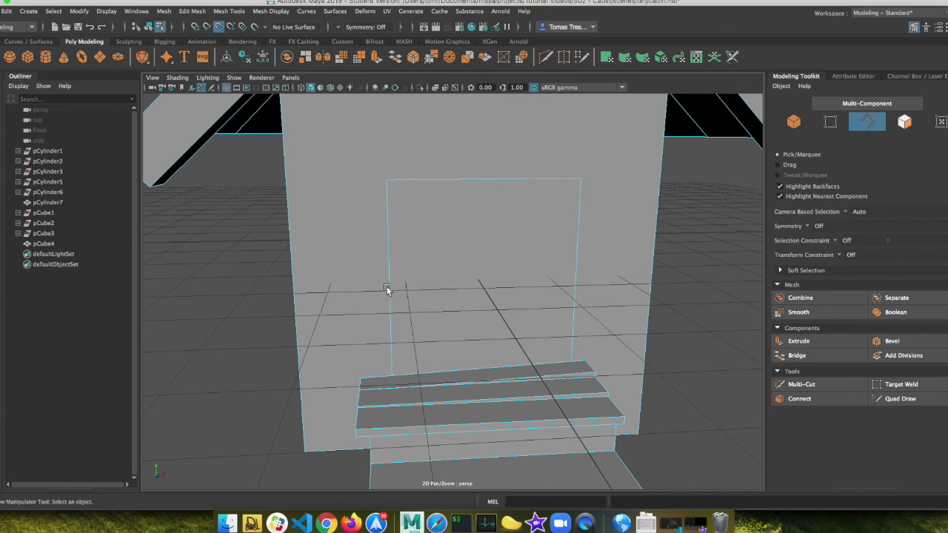
click(580, 268)
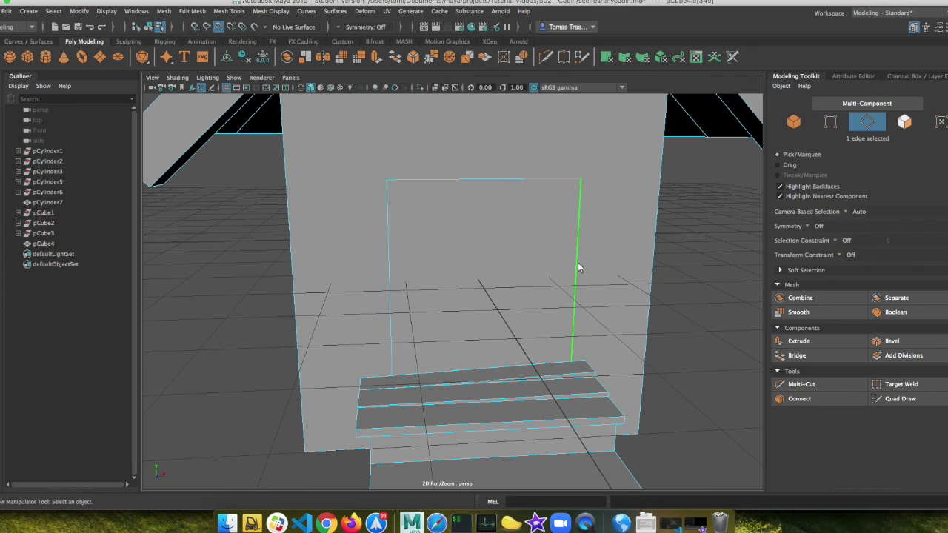
key(w)
drag(614, 279, 655, 278)
key(ctrl+z)
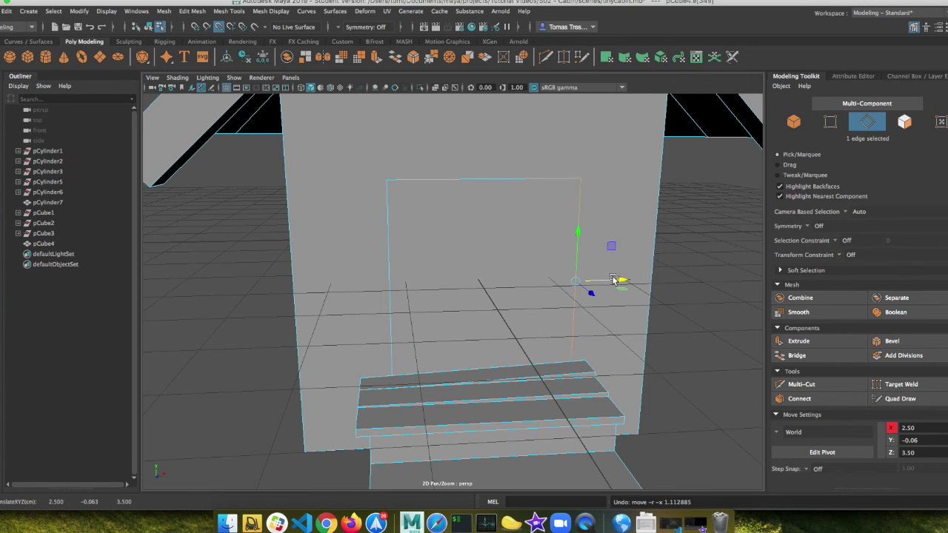
drag(618, 284, 600, 277)
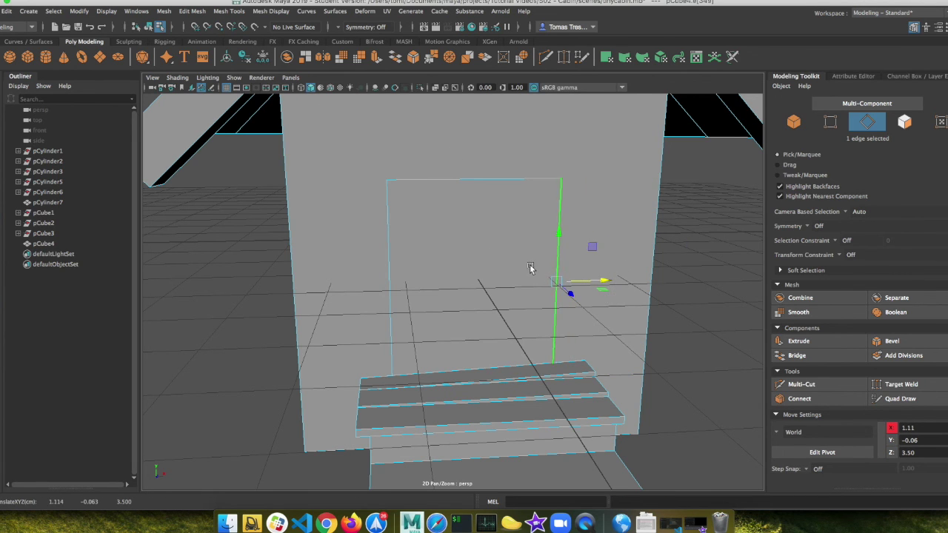
click(394, 254)
drag(435, 285, 446, 286)
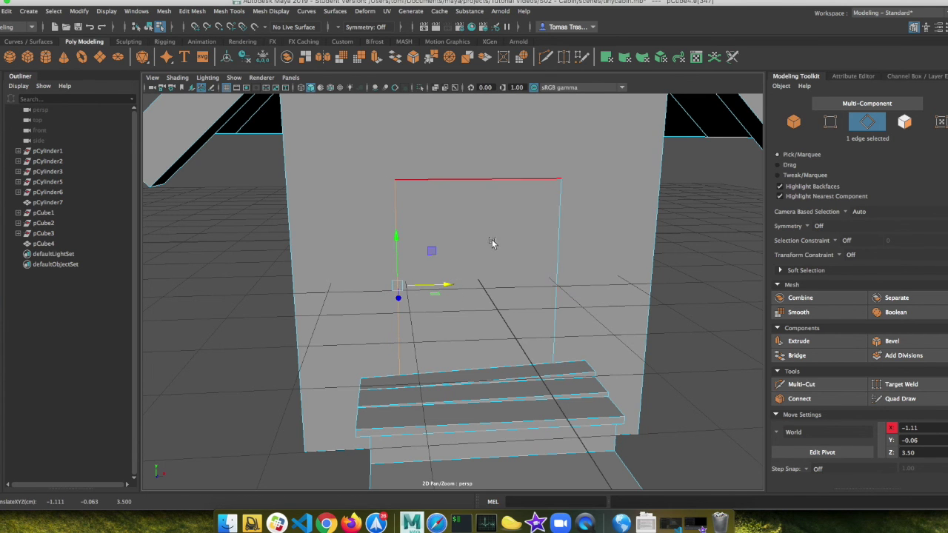
- Extrude the doorway face slightly out from the front wall, to about Z 3.68
scroll(491, 241, down, 4)
click(483, 271)
right_drag(485, 246, 483, 268)
click(483, 268)
click(793, 340)
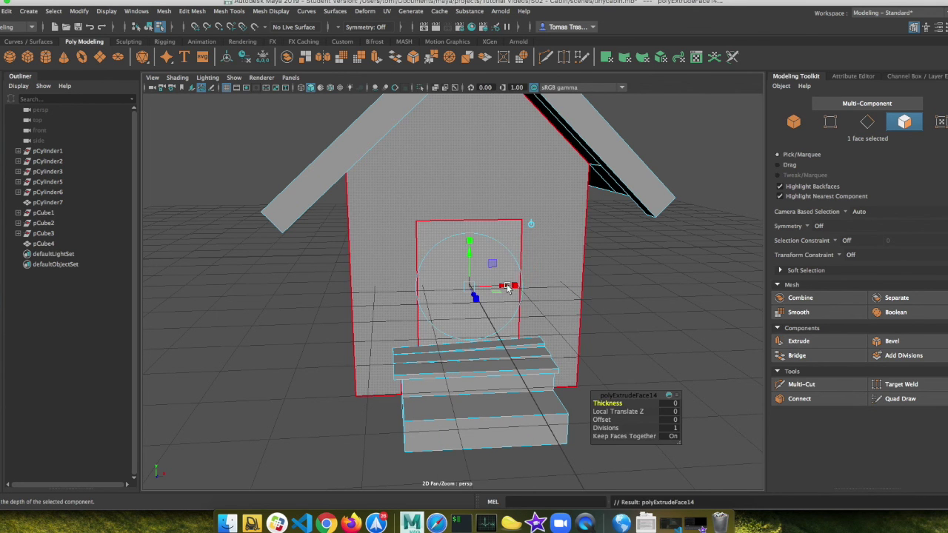
alt+drag(474, 297, 502, 297)
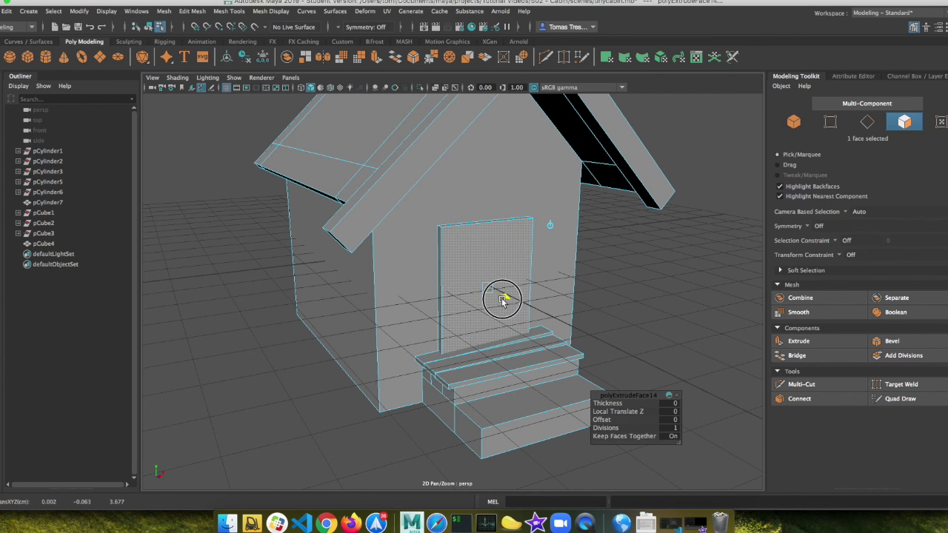
- Inset the raised door face with an extrusion scaled to about 0.91 in X and Y, and extrude the inset face inward about 0.2
click(803, 341)
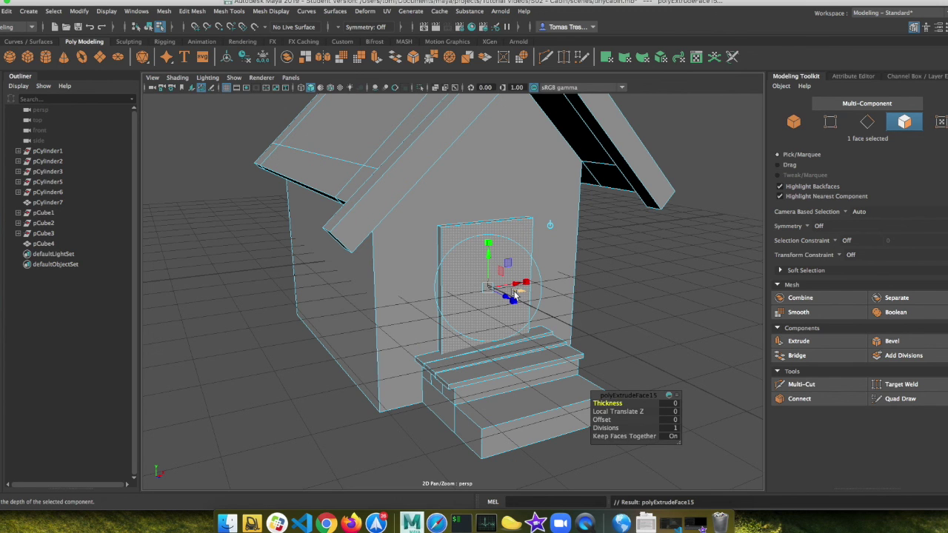
key(w)
key(e)
key(r)
drag(490, 289, 486, 294)
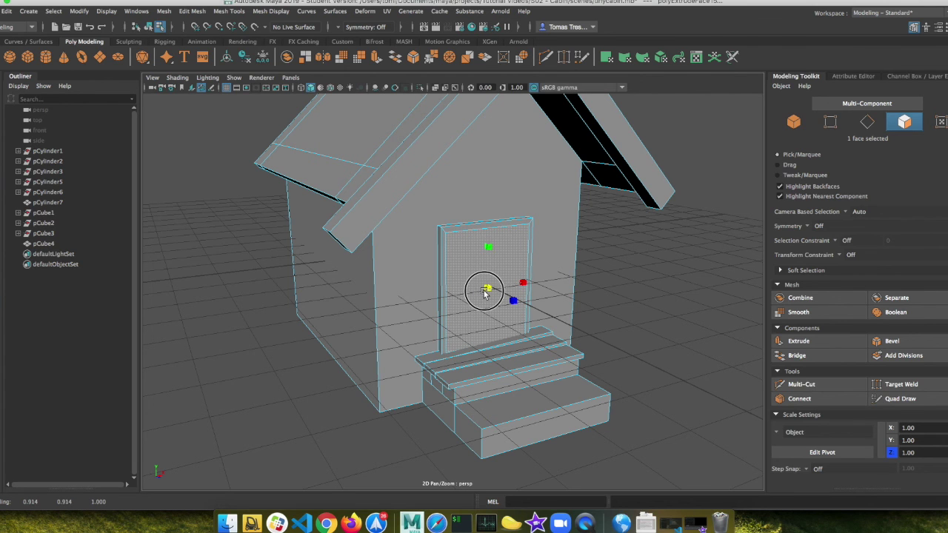
click(798, 340)
drag(506, 297, 464, 342)
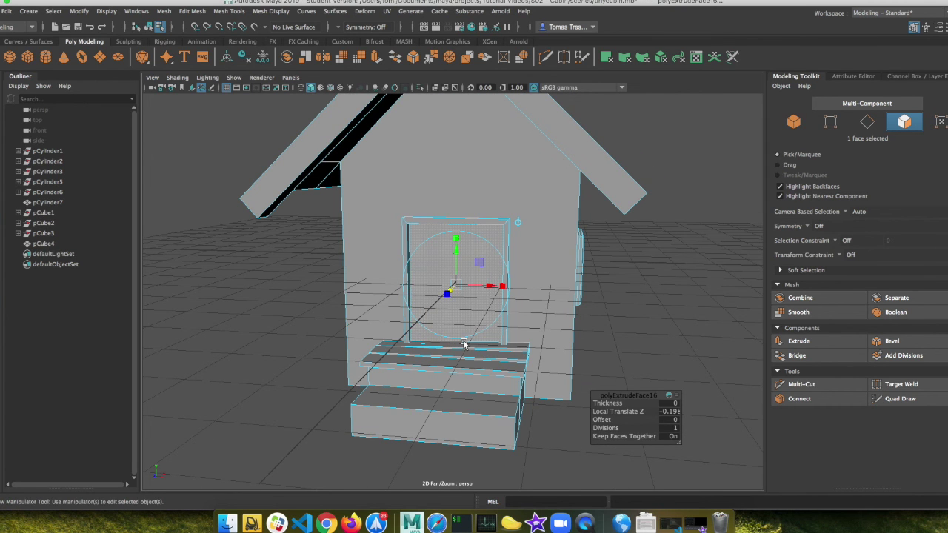
- Switch to the browser, orbit the Sketchfab reference cabin to examine its doorway, and return to Maya
click(351, 523)
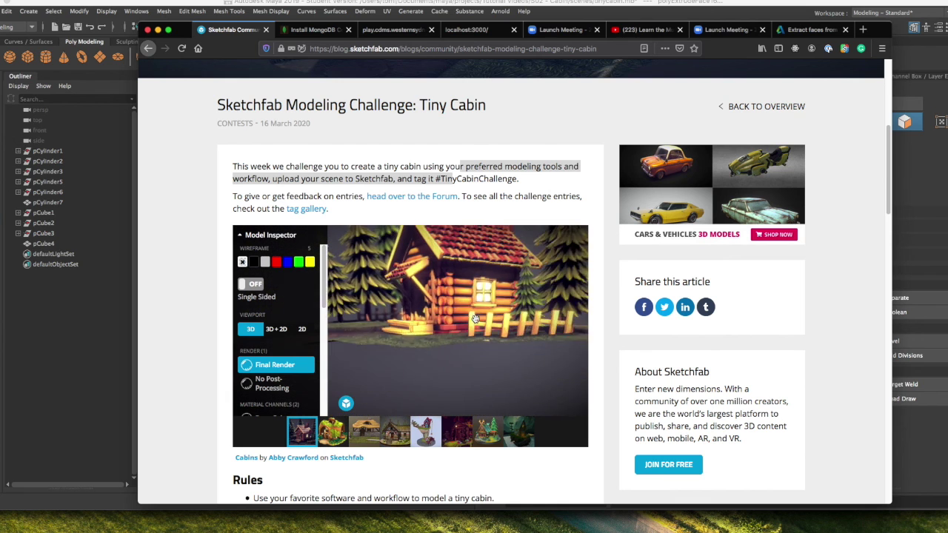
drag(471, 322, 355, 59)
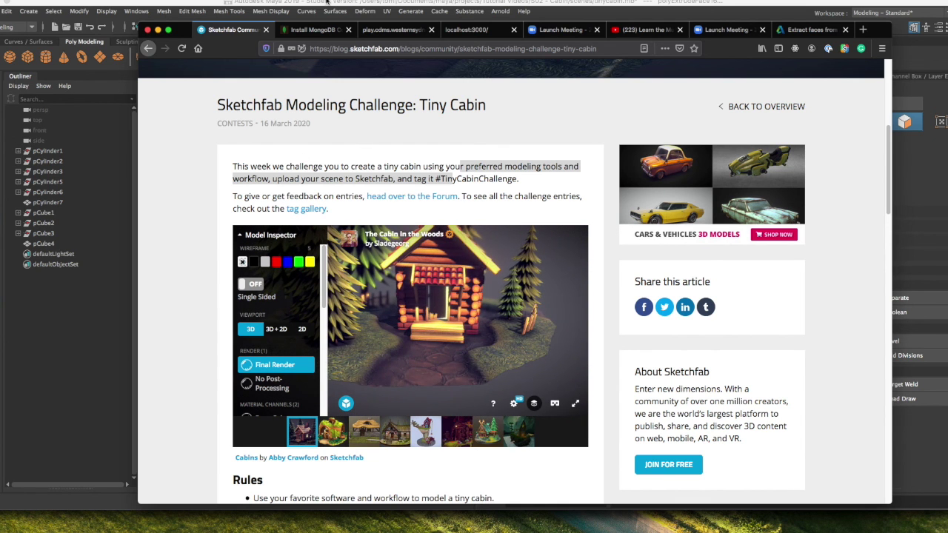
click(326, 3)
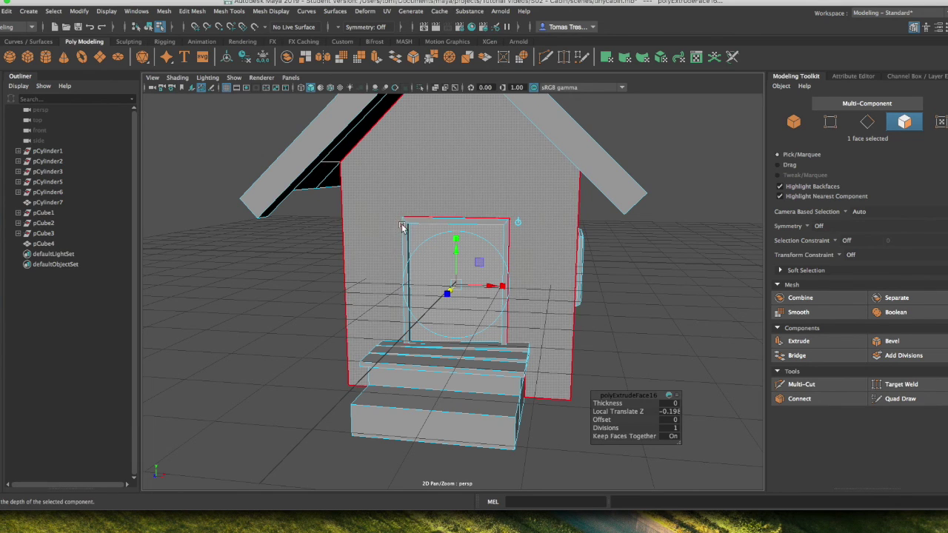